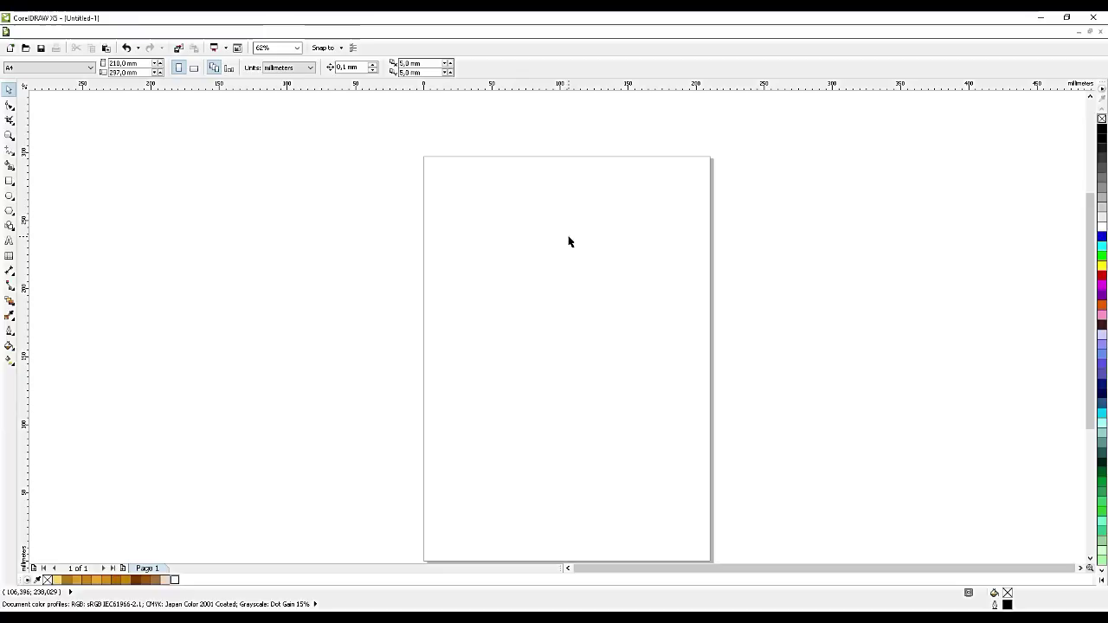
# - Set the document's measurement units to centimeters
pyautogui.click(1089, 559)
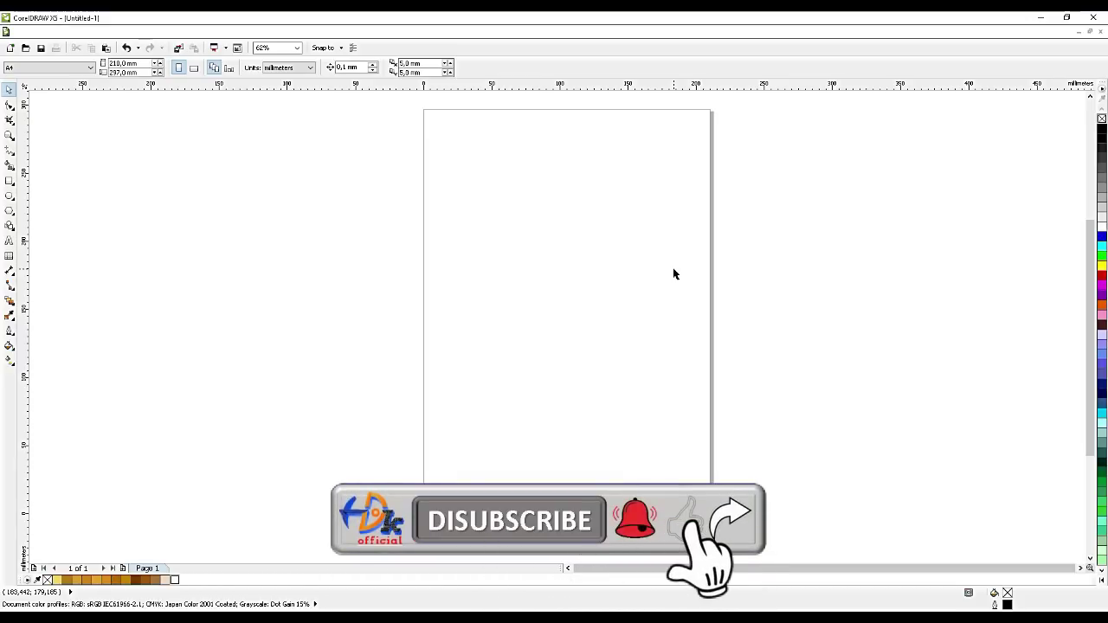
pyautogui.click(290, 67)
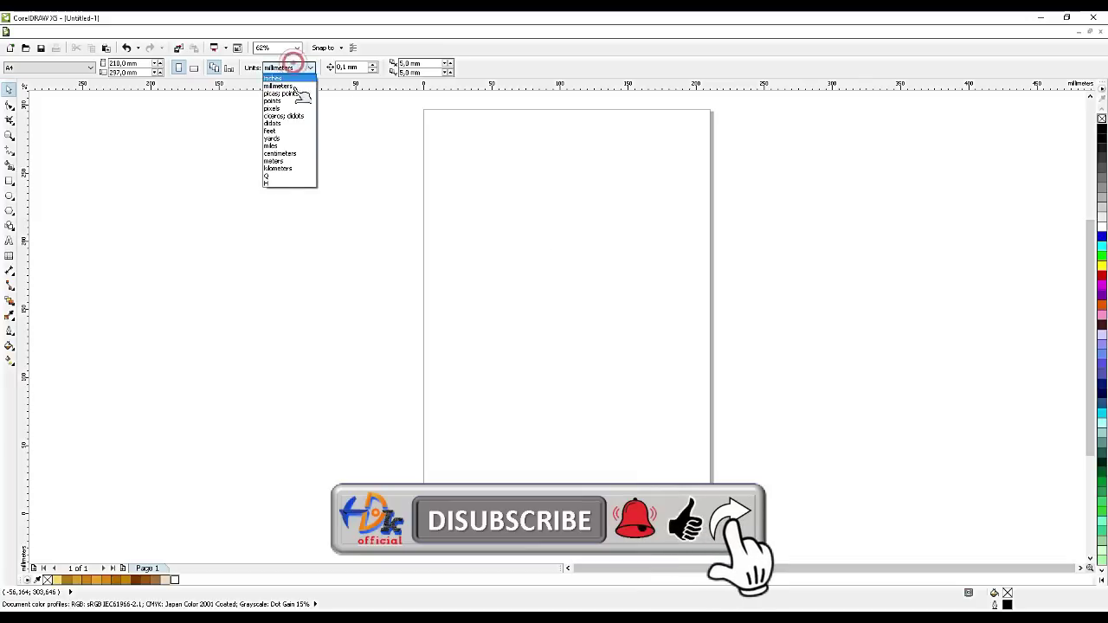
pyautogui.click(286, 153)
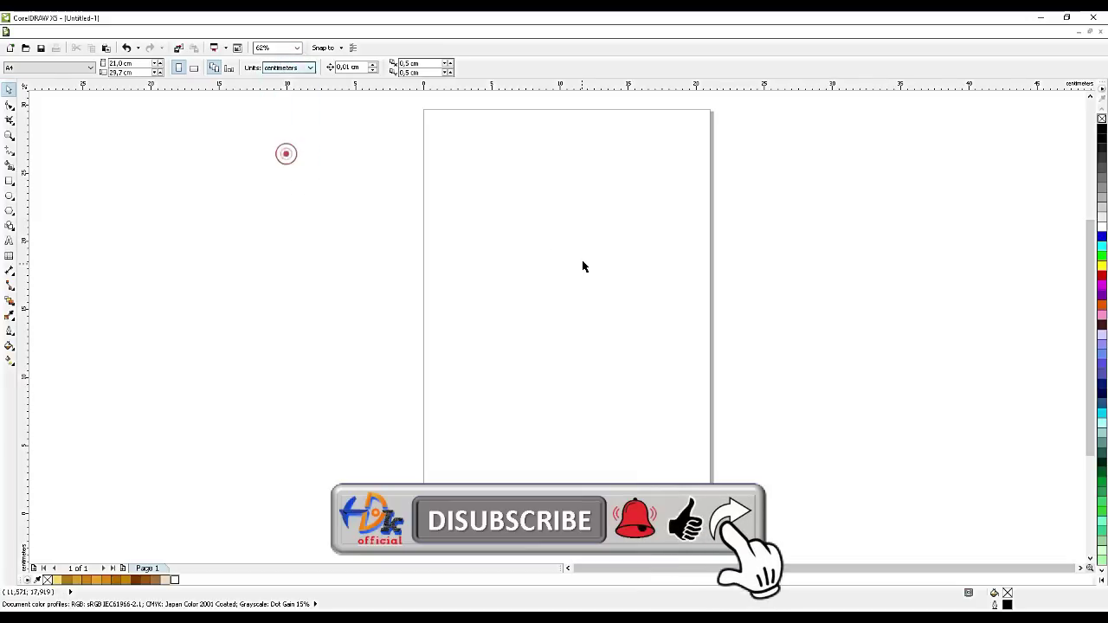
# - Draw an upright rectangle about 8.5 cm wide and 12.1 cm tall on the page
pyautogui.click(9, 181)
pyautogui.moveTo(539, 230); pyautogui.dragTo(657, 394)
pyautogui.scroll(2, 597, 259)
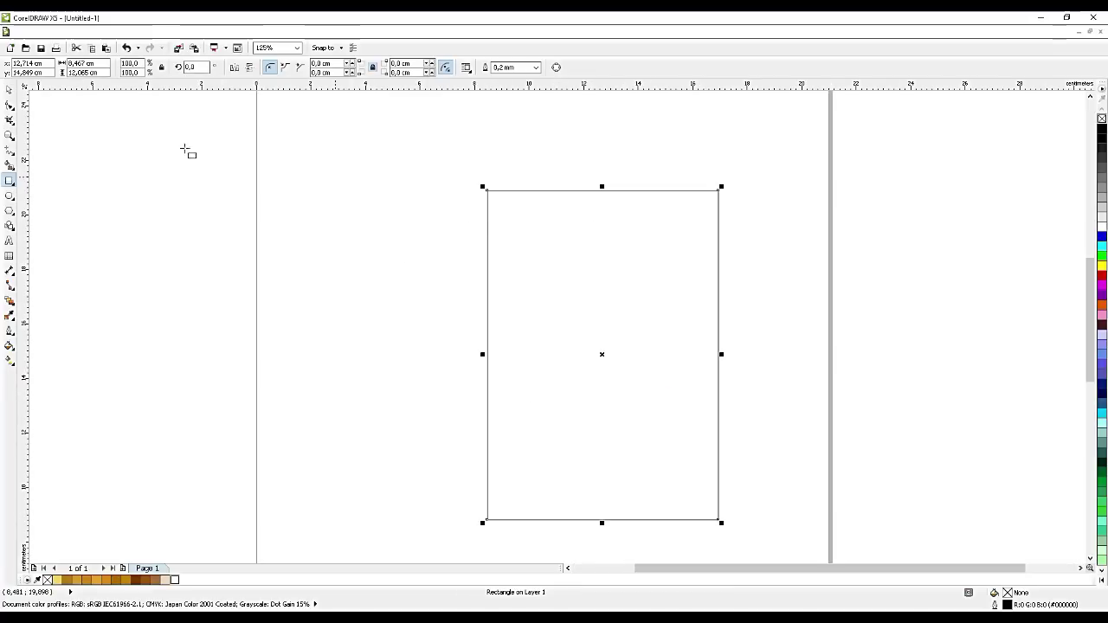
# - Round all four corners of the rectangle to a radius of about 3.4 cm and convert it to curves
pyautogui.click(9, 104)
pyautogui.moveTo(487, 192); pyautogui.dragTo(582, 195)
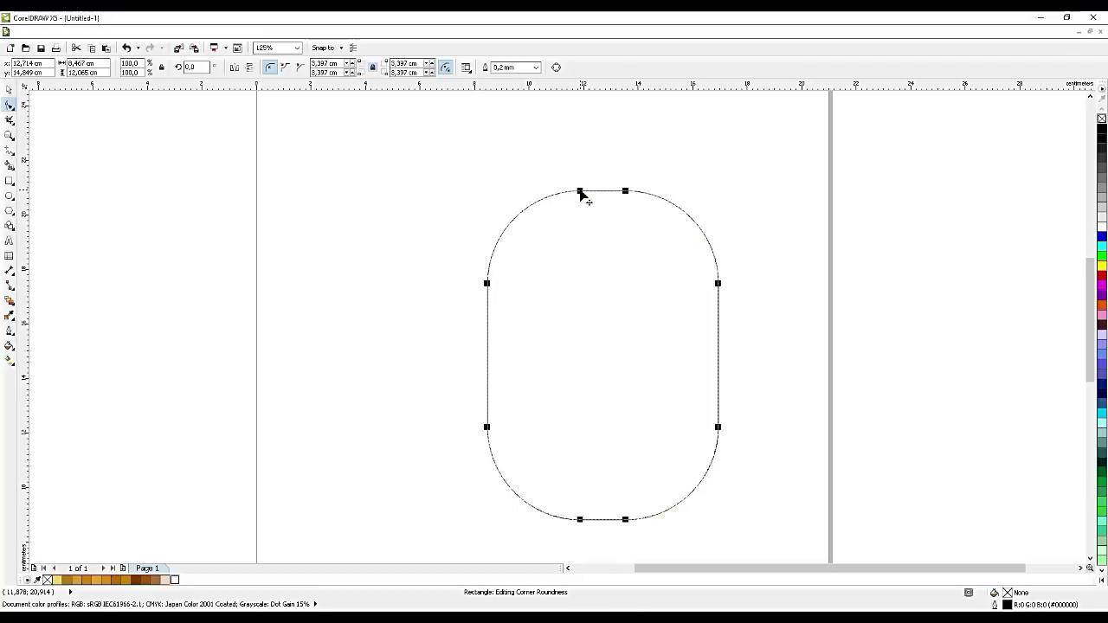
pyautogui.hotkey('ctrl', 'q')
# - Break the outline open near the right end of its top edge and delete the upper-right corner arc
pyautogui.rightClick(626, 193)
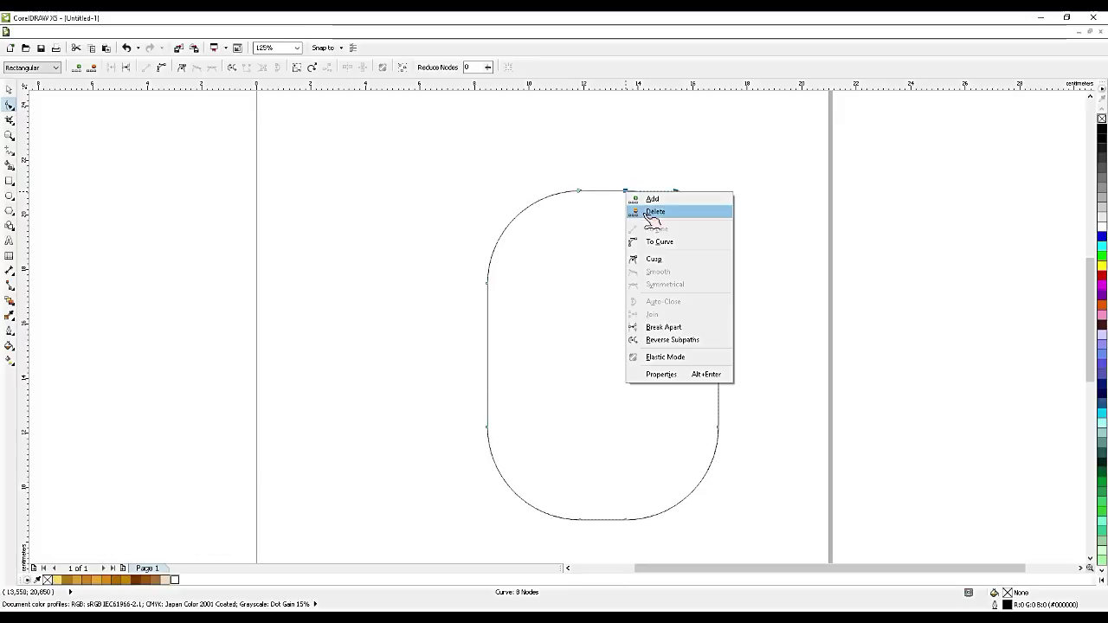
pyautogui.click(651, 213)
pyautogui.click(636, 193)
pyautogui.click(125, 68)
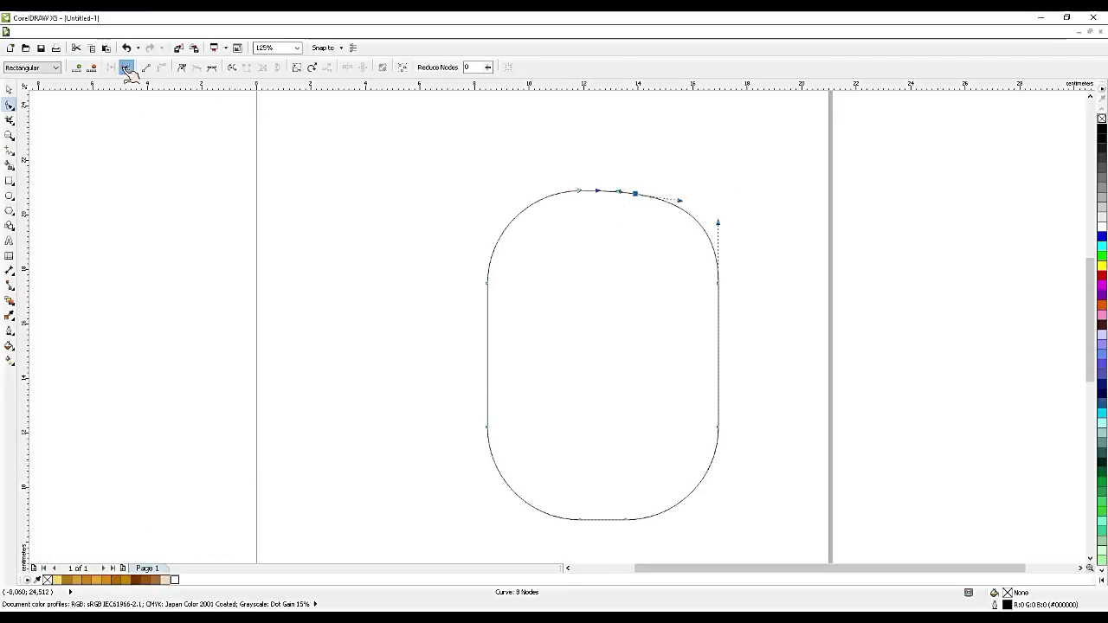
pyautogui.press('Delete')
pyautogui.press('Delete')
pyautogui.click(636, 196)
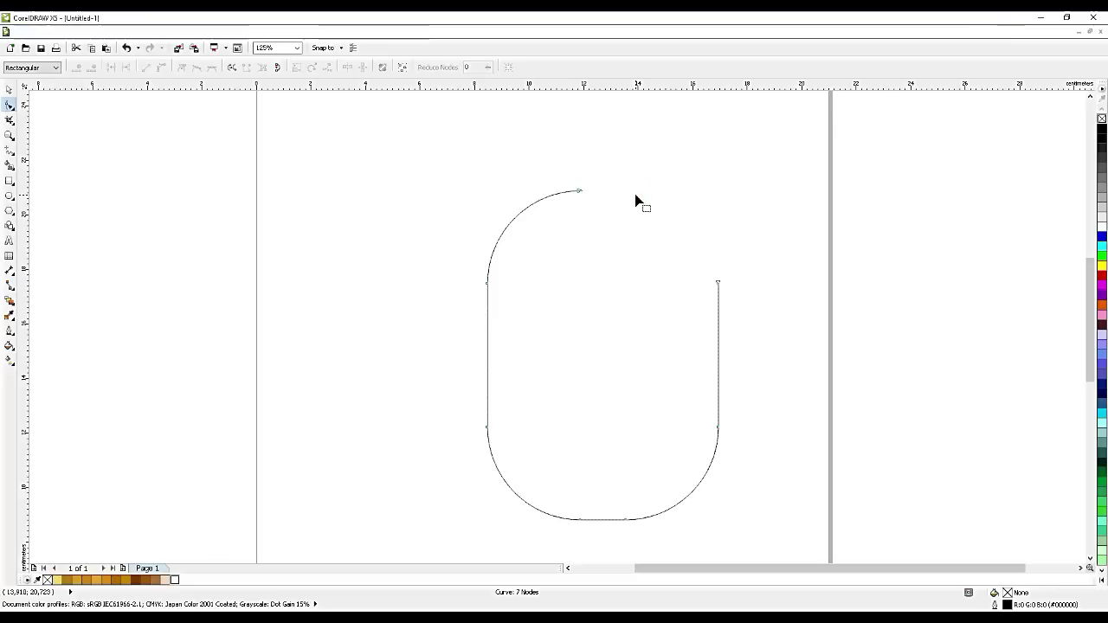
pyautogui.hotkey('ctrl', 'z')
pyautogui.click(661, 200)
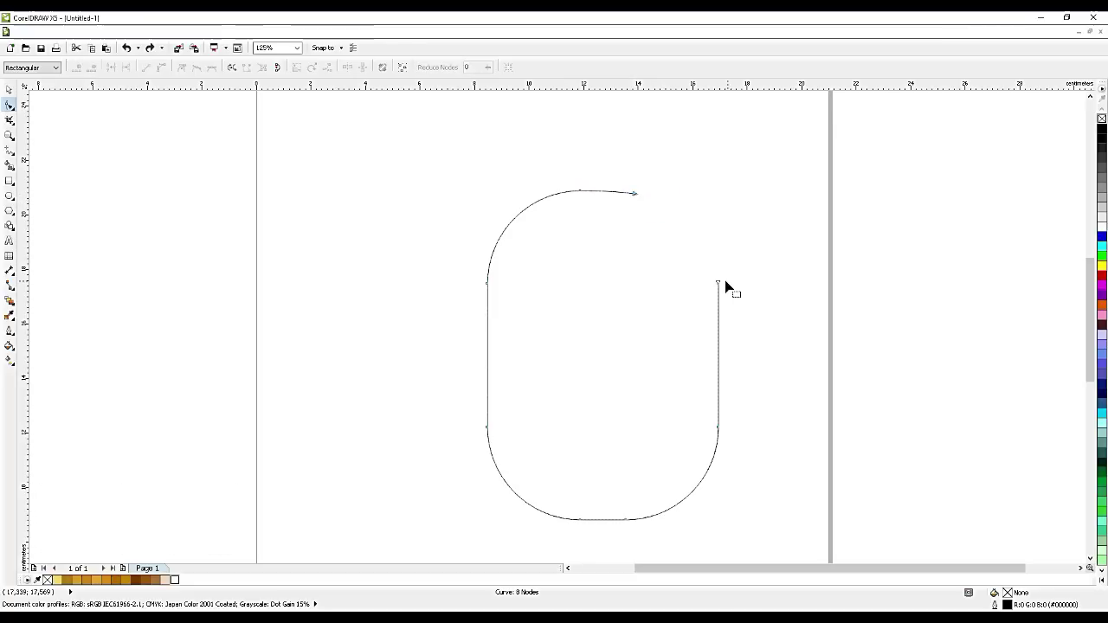
# - Delete the nodes along the outline's right side and bottom, keeping the left side, upper-left arc and short top segment
pyautogui.click(719, 282)
pyautogui.press('Delete')
pyautogui.click(718, 427)
pyautogui.press('Delete')
pyautogui.click(626, 519)
pyautogui.press('Delete')
pyautogui.click(583, 520)
pyautogui.press('Delete')
# - Convert the short top segment to a straight line and move its free end up until it is nearly level
pyautogui.click(605, 192)
pyautogui.click(147, 68)
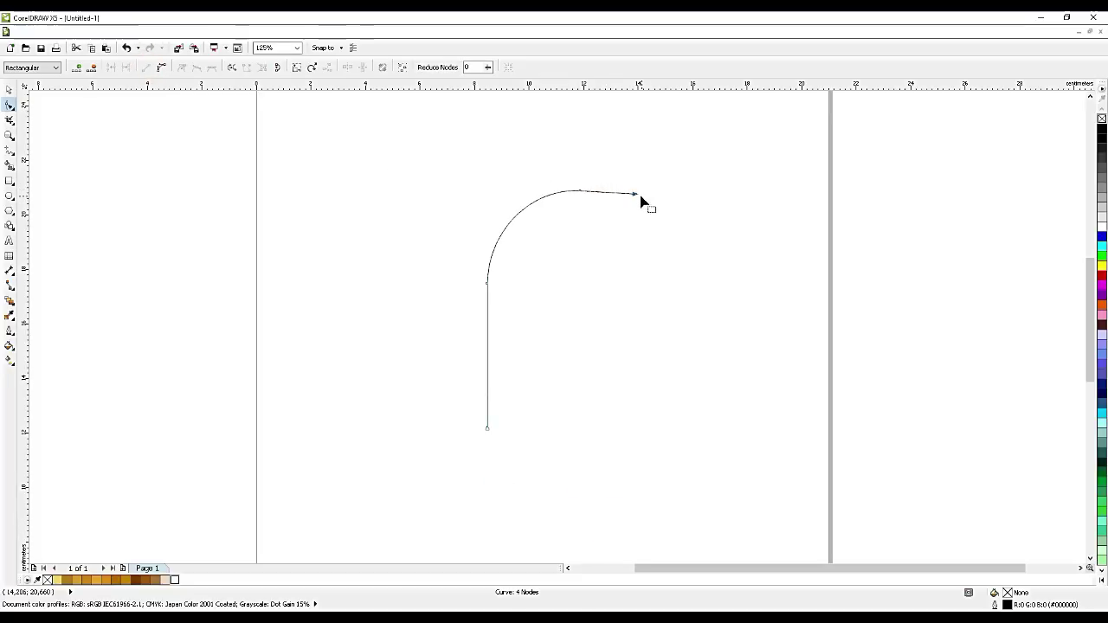
pyautogui.click(637, 191)
pyautogui.scroll(2, 604, 202)
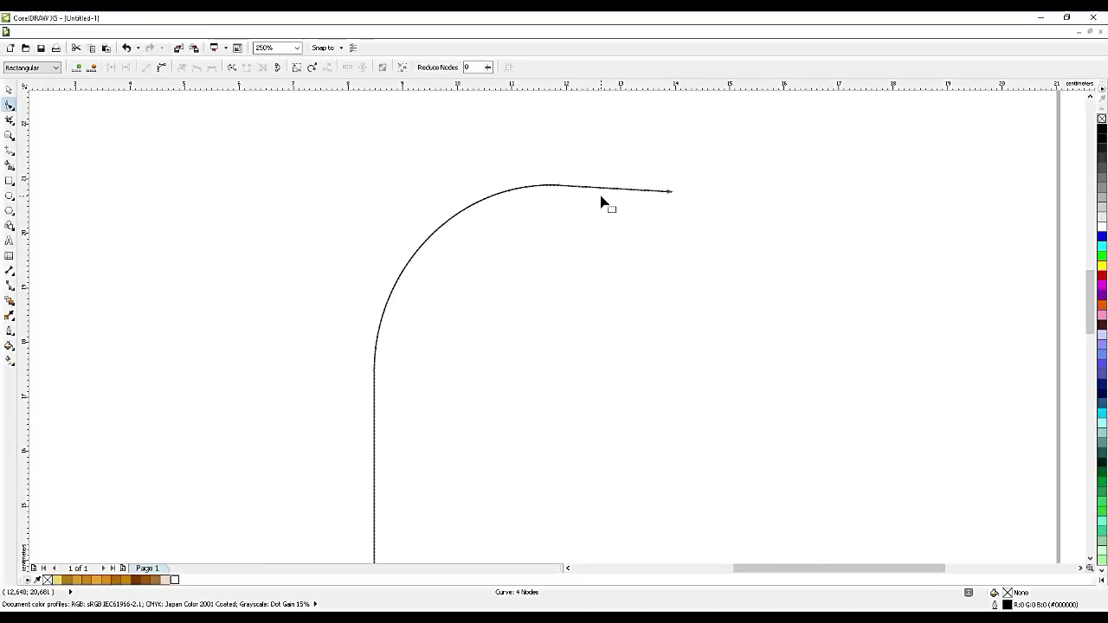
pyautogui.scroll(-2, 642, 176)
pyautogui.scroll(2, 651, 186)
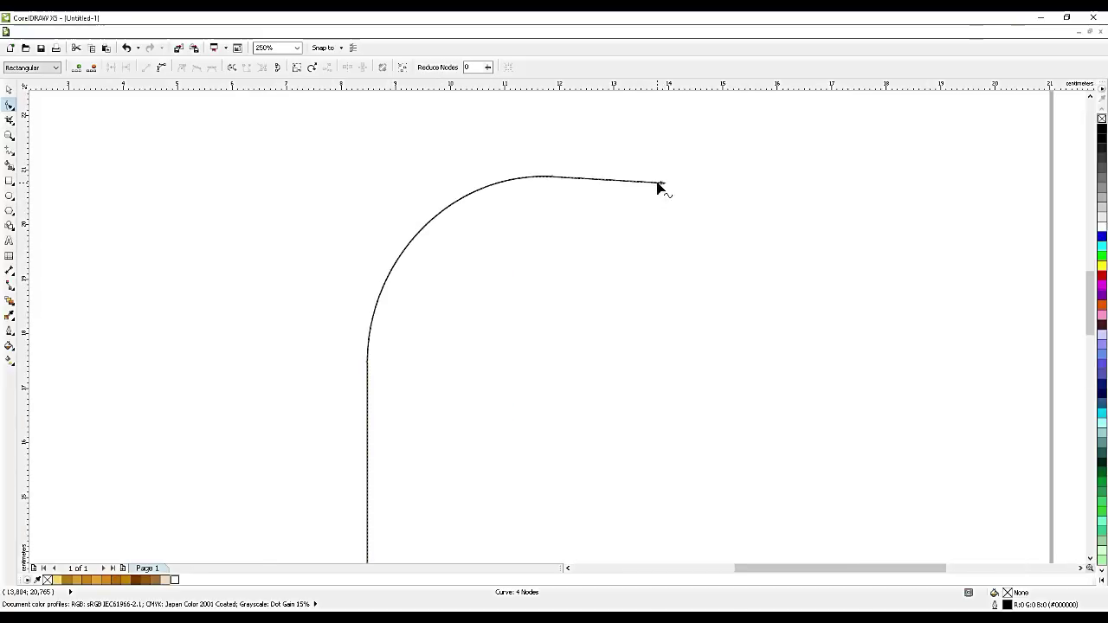
pyautogui.moveTo(661, 182); pyautogui.dragTo(670, 179)
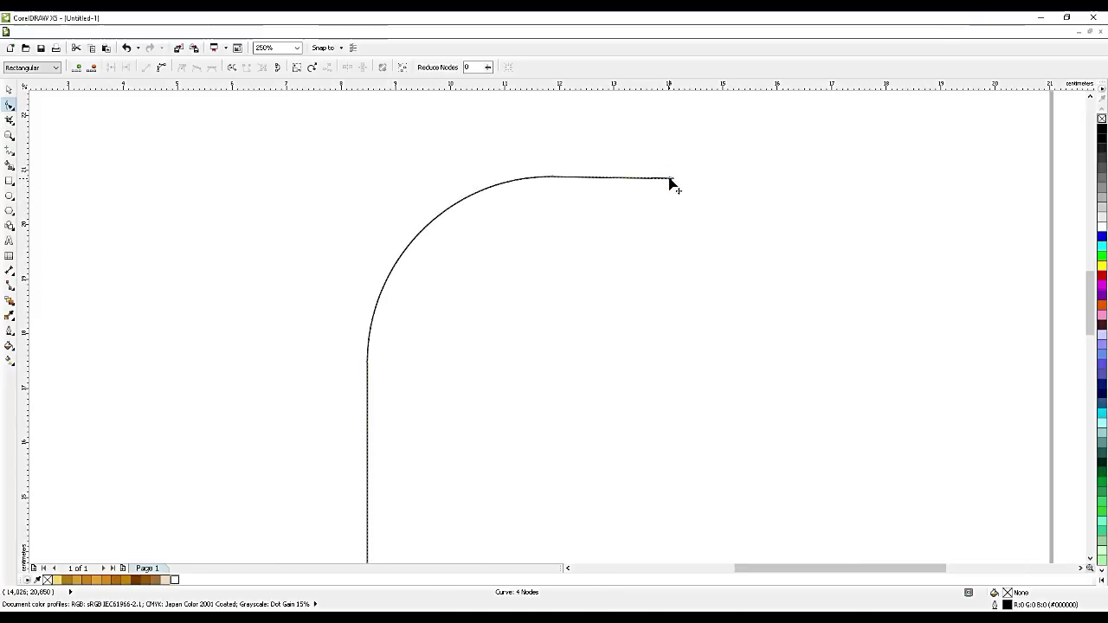
pyautogui.scroll(-2, 641, 196)
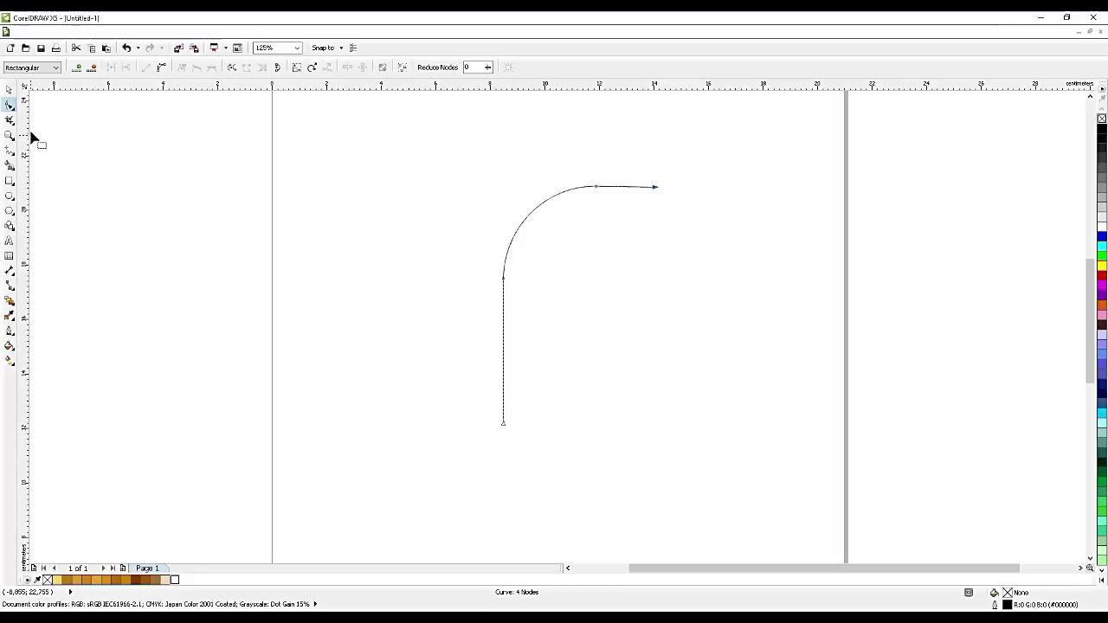
# - Extend the vertical stem downward by its bottom node so the curve is about 12 cm tall
pyautogui.click(10, 90)
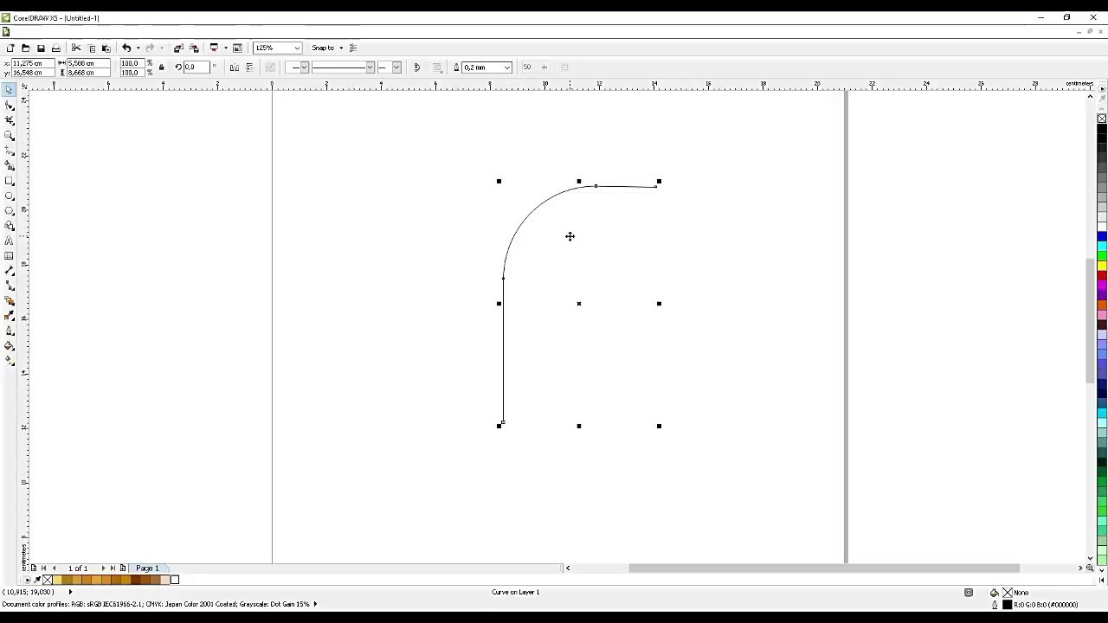
pyautogui.press('F10')
pyautogui.click(505, 365)
pyautogui.moveTo(504, 424); pyautogui.dragTo(502, 517)
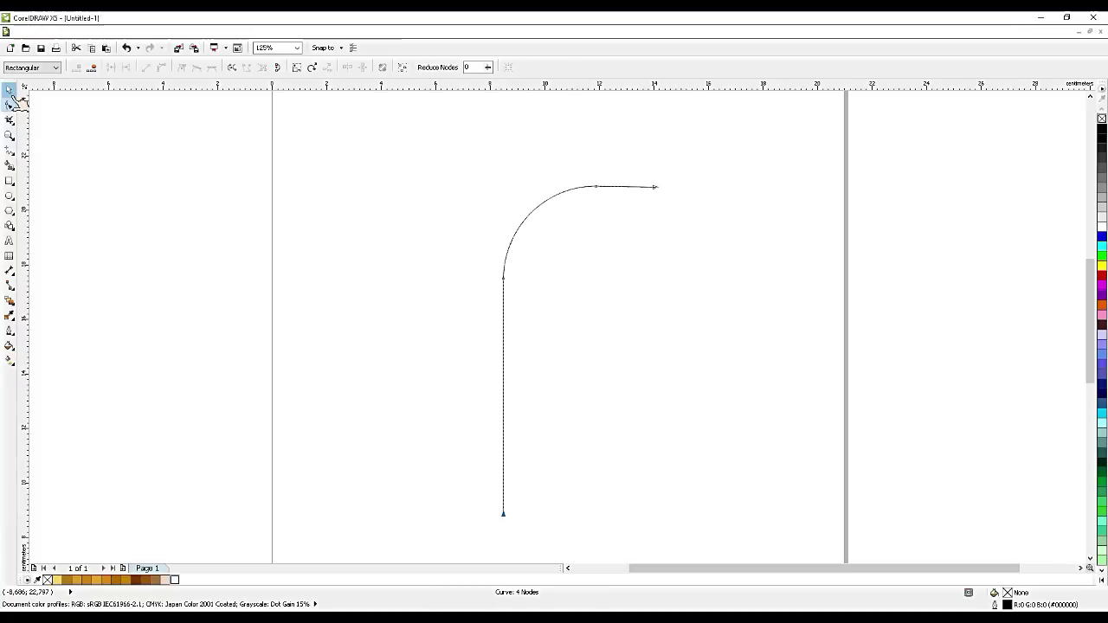
pyautogui.click(9, 89)
# - Raise the free end node of the top segment slightly so the segment slopes gently upward, making the curve about 12.1 cm tall
pyautogui.scroll(-1, 614, 218)
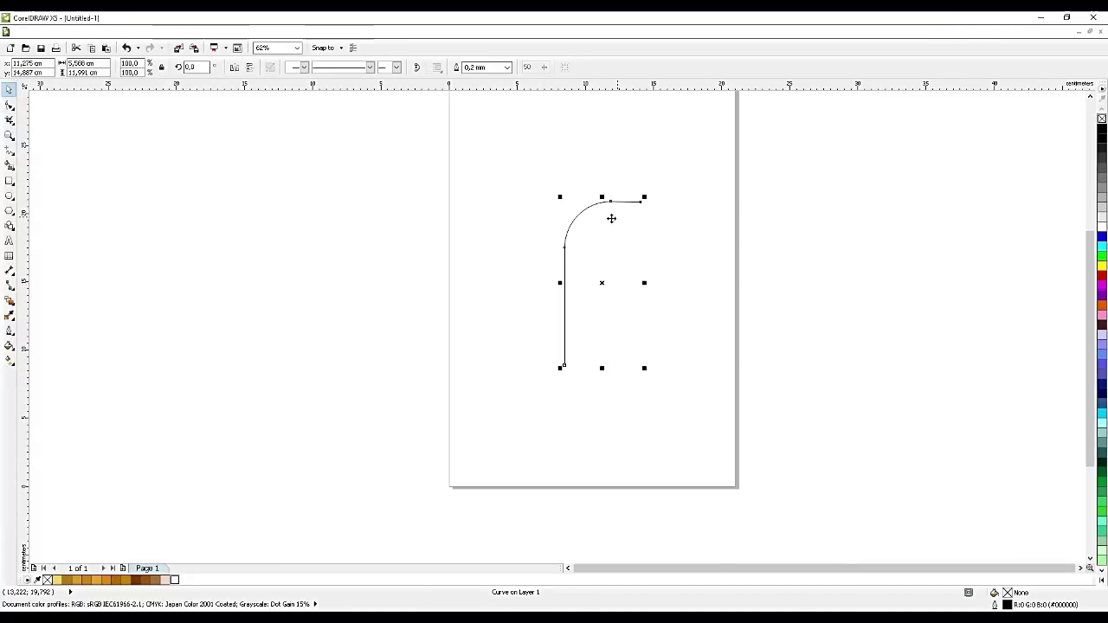
pyautogui.scroll(2, 622, 208)
pyautogui.doubleClick(639, 161)
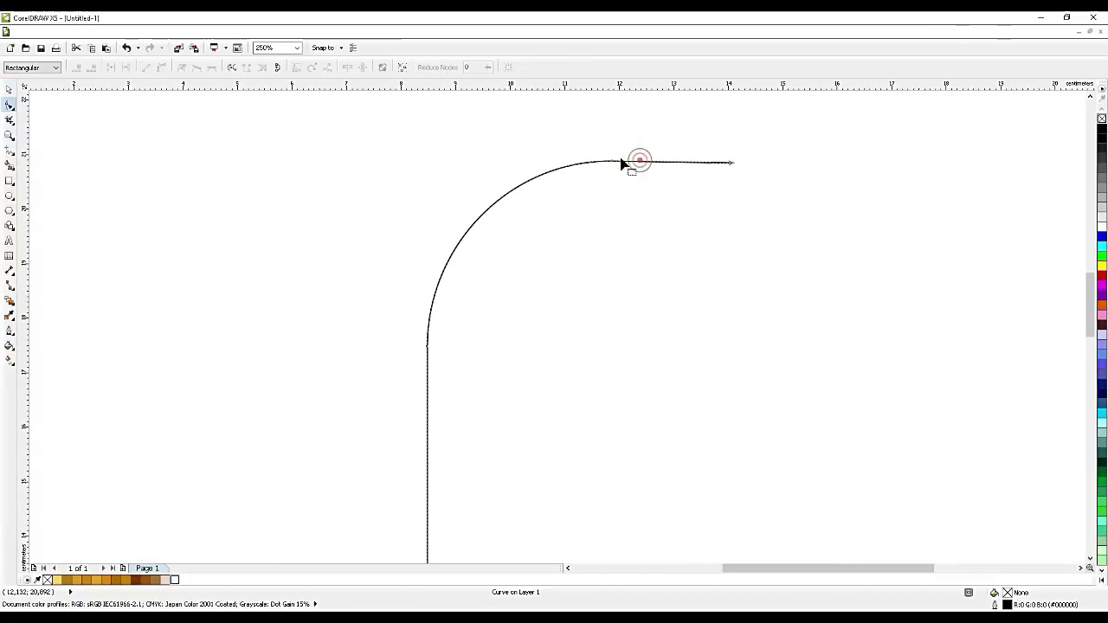
pyautogui.click(611, 161)
pyautogui.moveTo(512, 163); pyautogui.dragTo(731, 157)
pyautogui.click(731, 157)
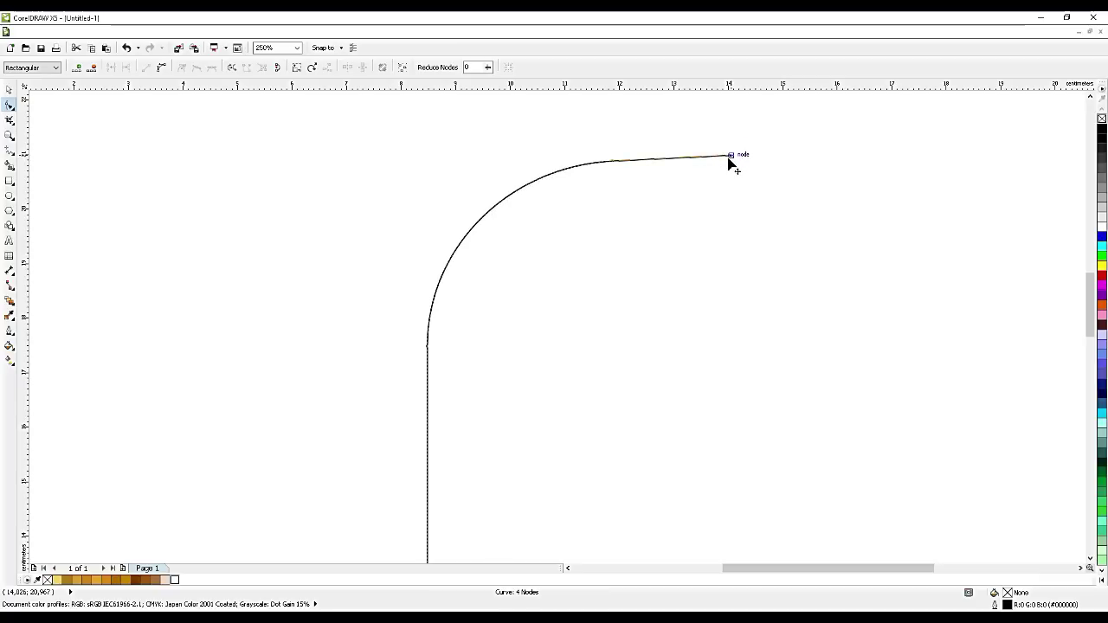
pyautogui.click(727, 212)
pyautogui.click(10, 89)
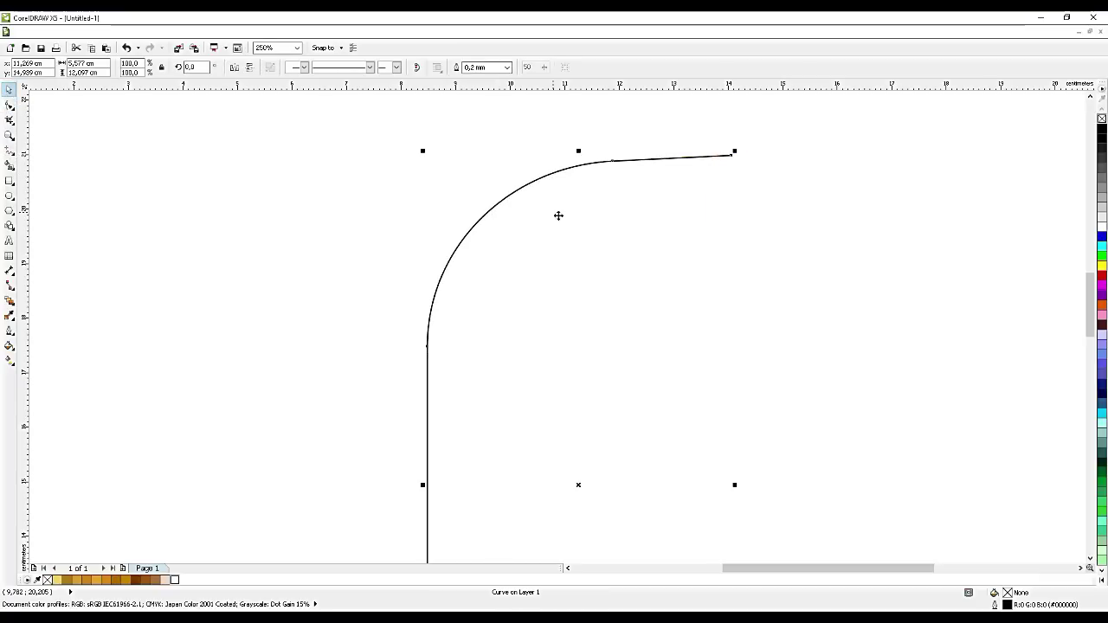
# - Shift the curve right and place a horizontally mirrored duplicate facing left with its stem on the original's stem
pyautogui.scroll(-8, 555, 213)
pyautogui.scroll(3, 549, 240)
pyautogui.click(542, 254)
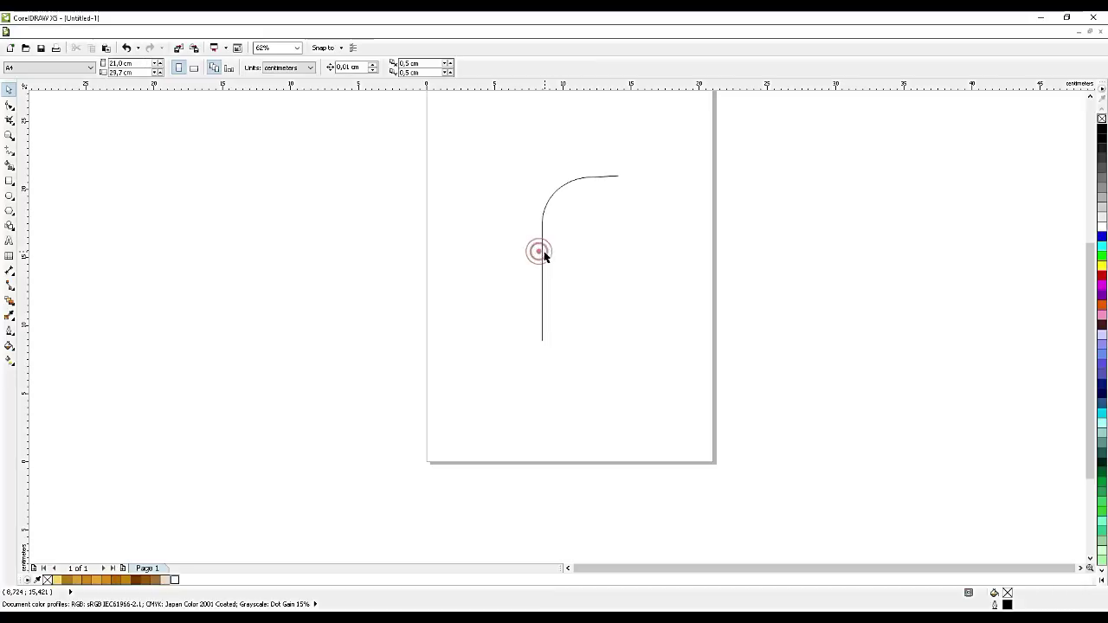
pyautogui.moveTo(542, 254); pyautogui.dragTo(570, 252)
pyautogui.hotkey('ctrl', 'd')
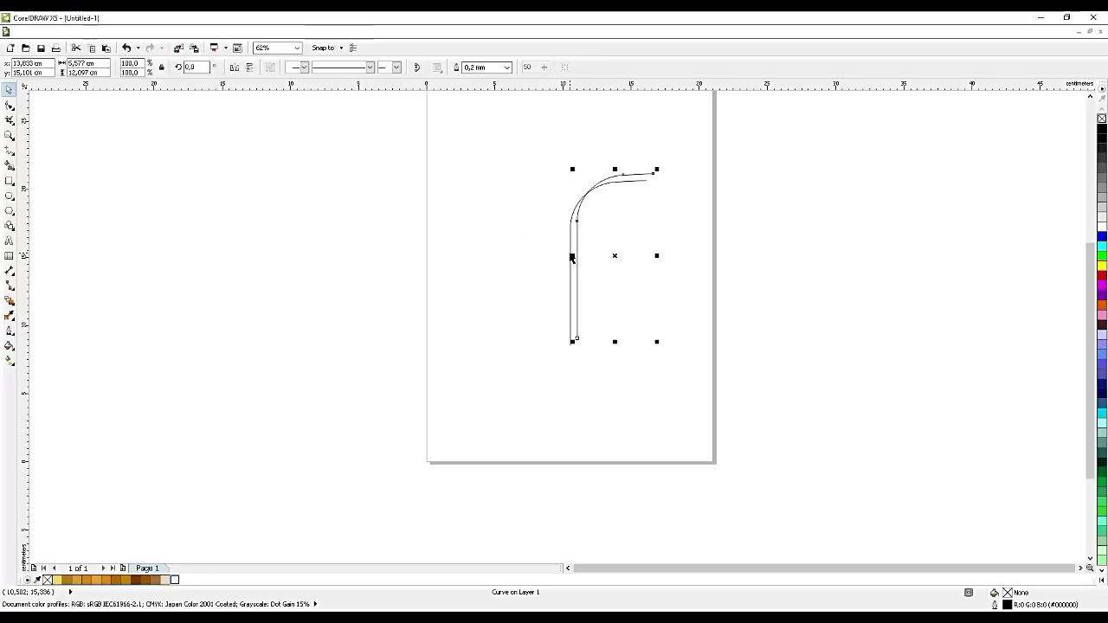
pyautogui.click(233, 67)
pyautogui.moveTo(653, 276); pyautogui.dragTo(567, 280)
# - Scale the mirrored left branch down to about 84% and narrow it to about 3.8 cm wide, keeping its stem aligned
pyautogui.scroll(2, 568, 283)
pyautogui.scroll(-2, 568, 282)
pyautogui.scroll(2, 533, 200)
pyautogui.moveTo(452, 174); pyautogui.dragTo(478, 208)
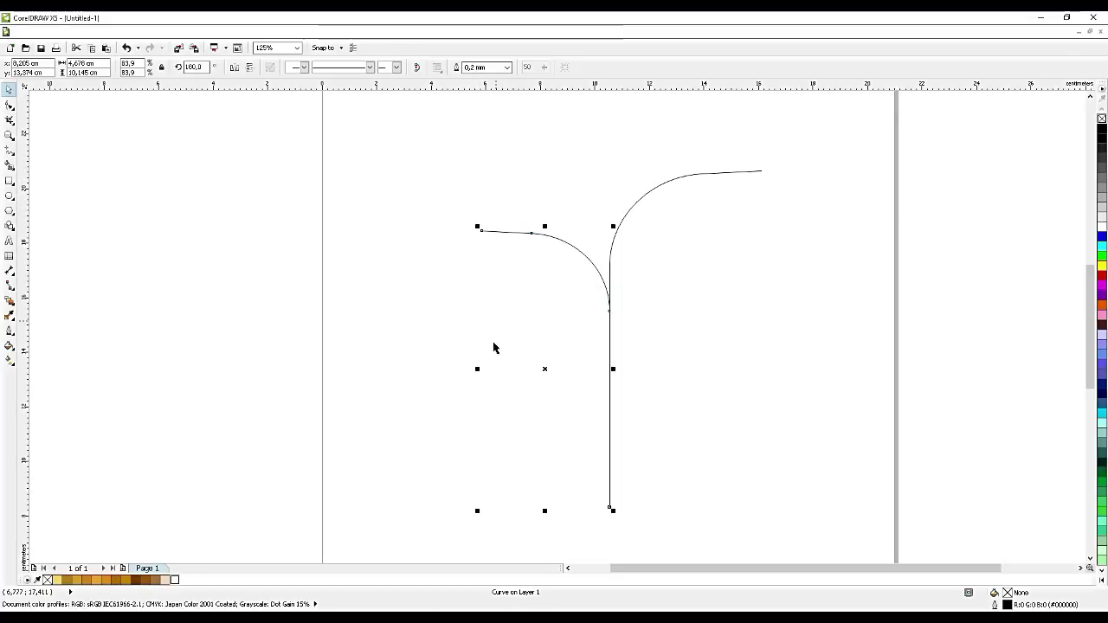
pyautogui.moveTo(477, 369); pyautogui.dragTo(502, 369)
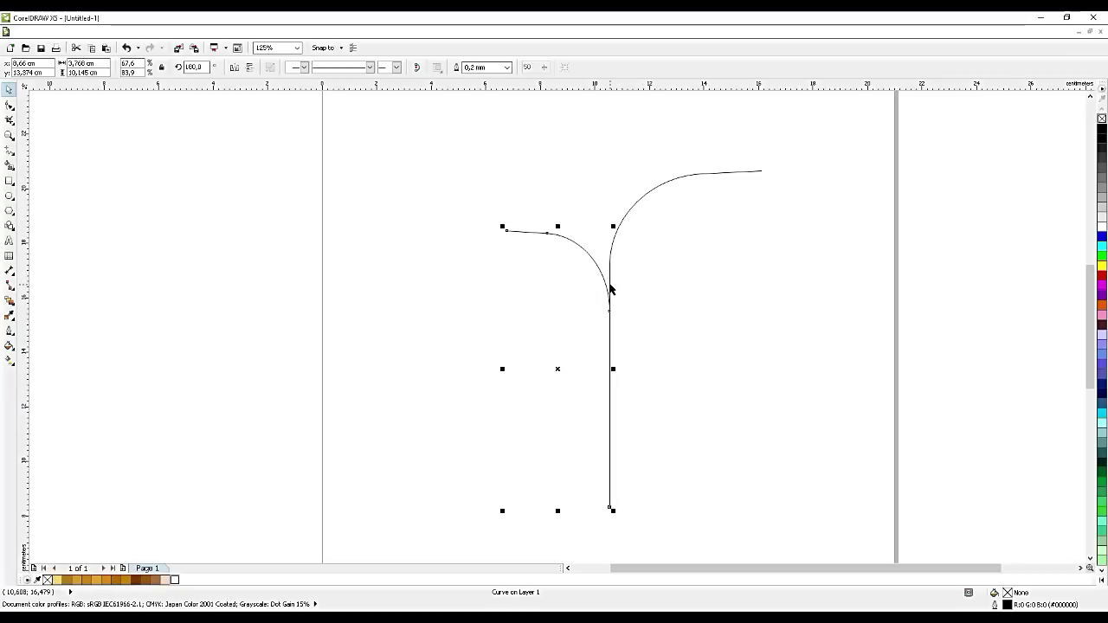
# - Place a right-facing mirrored copy of the left branch on the shared stem, sized to about 2.9 by 8.1 cm
pyautogui.hotkey('ctrl', 'd')
pyautogui.click(249, 68)
pyautogui.click(392, 477)
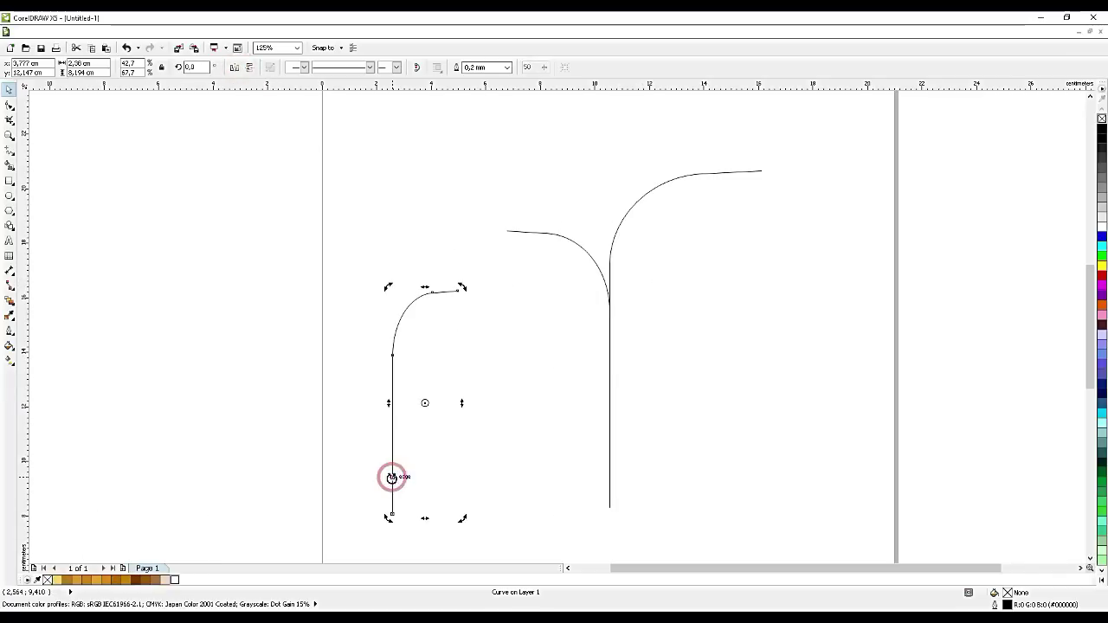
pyautogui.click(392, 487)
pyautogui.moveTo(392, 493); pyautogui.dragTo(610, 491)
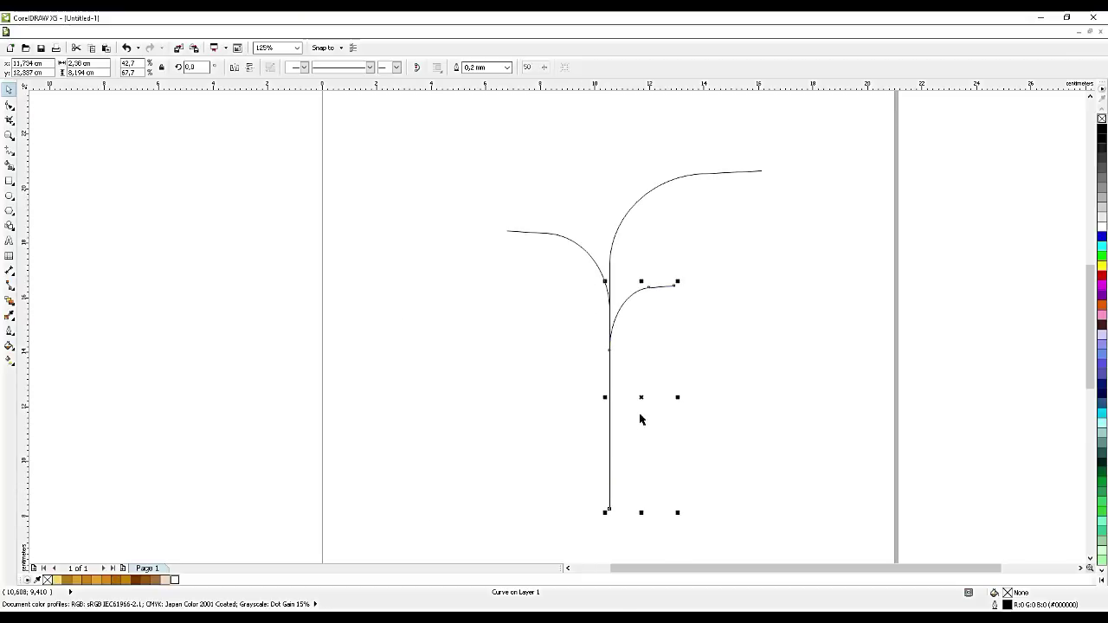
pyautogui.moveTo(678, 396); pyautogui.dragTo(690, 397)
pyautogui.moveTo(648, 279); pyautogui.dragTo(649, 285)
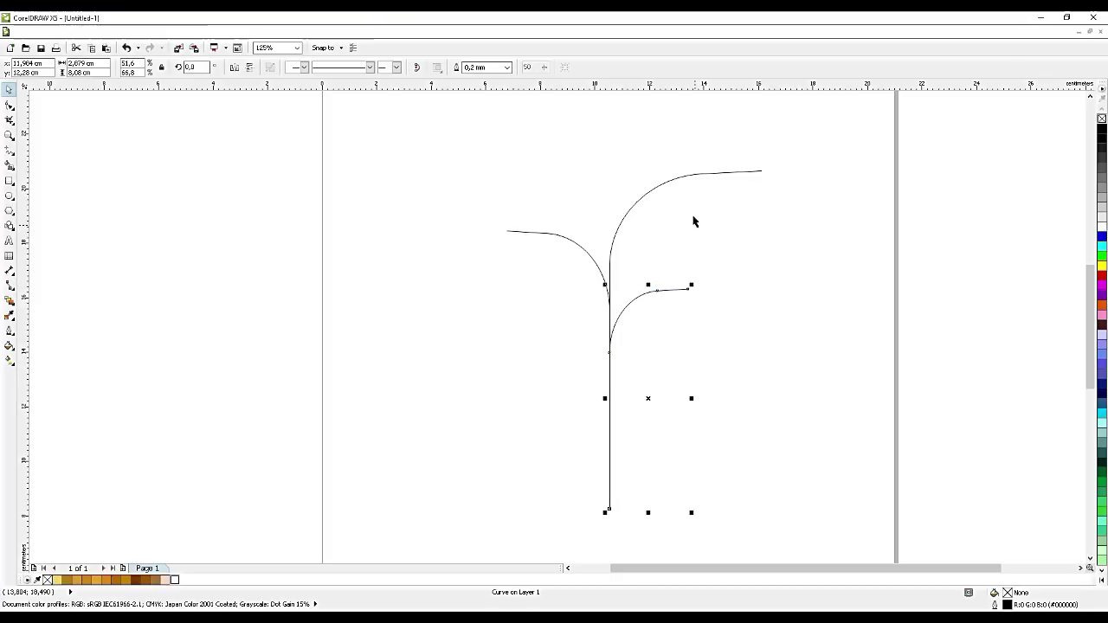
# - Duplicate the large right branch, place the copy above and slightly left of it, and narrow it to about 4.7 cm
pyautogui.click(698, 174)
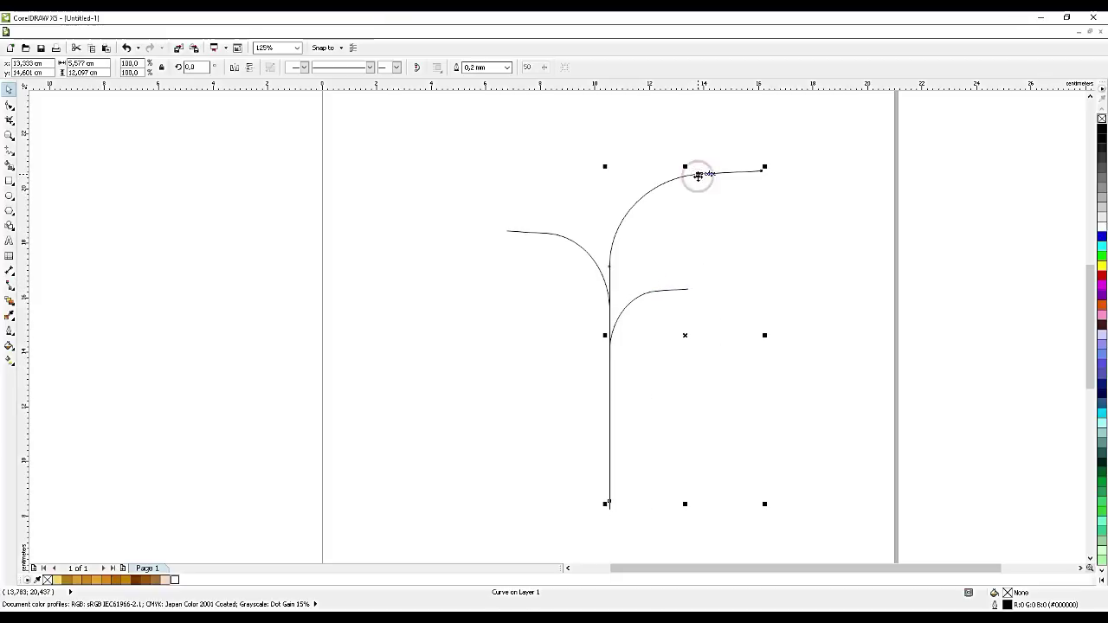
pyautogui.hotkey('ctrl', 'd')
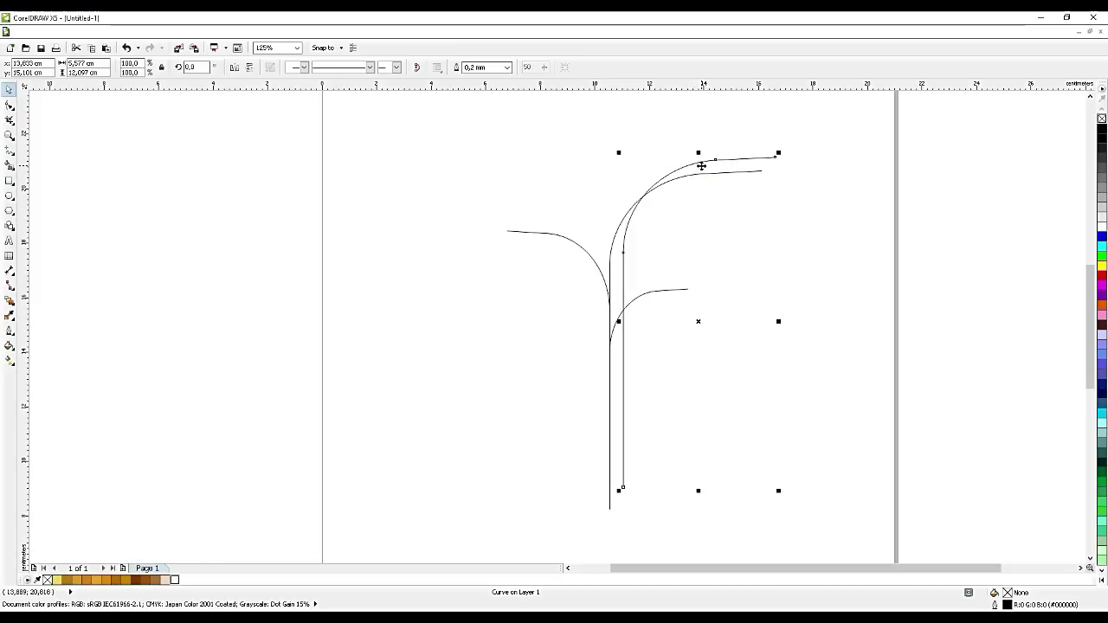
pyautogui.moveTo(701, 163)
pyautogui.mouseDown()
pyautogui.moveTo(678, 164)
pyautogui.moveTo(677, 141)
pyautogui.mouseUp()
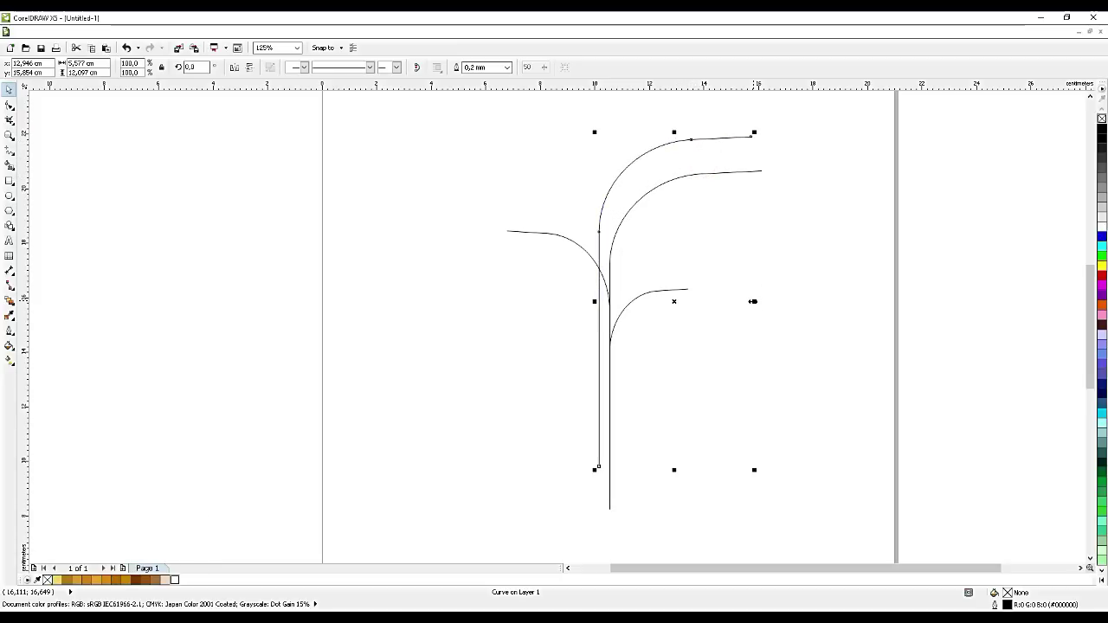
pyautogui.moveTo(753, 302); pyautogui.dragTo(730, 302)
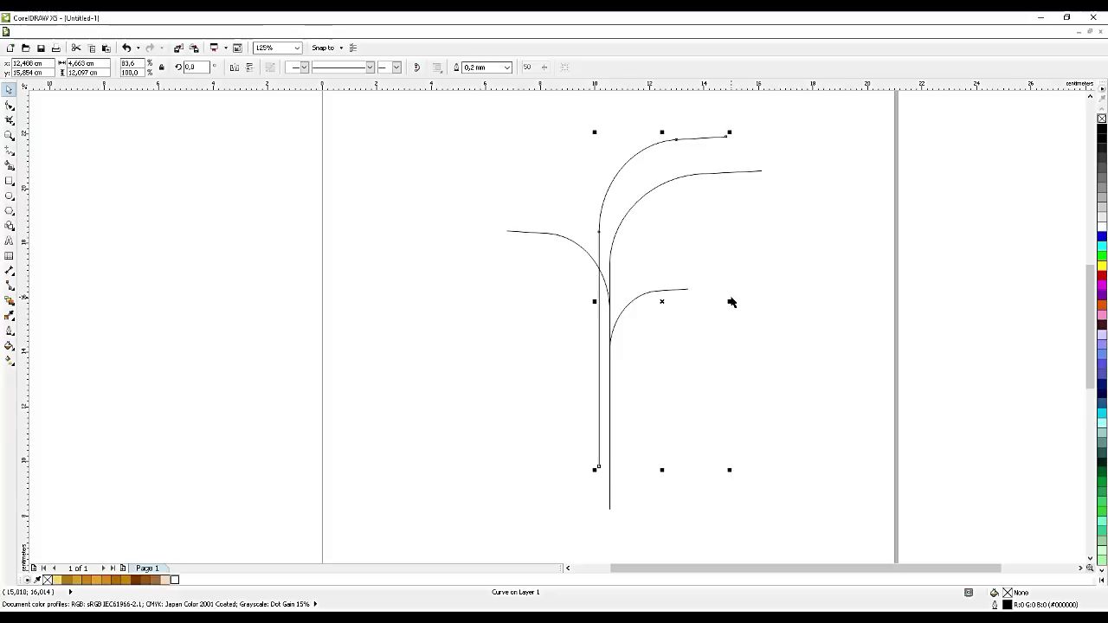
# - Duplicate the large right branch again, mirror the copy horizontally and place it on the shared stem above the smaller left branch
pyautogui.click(675, 179)
pyautogui.hotkey('ctrl', 'd')
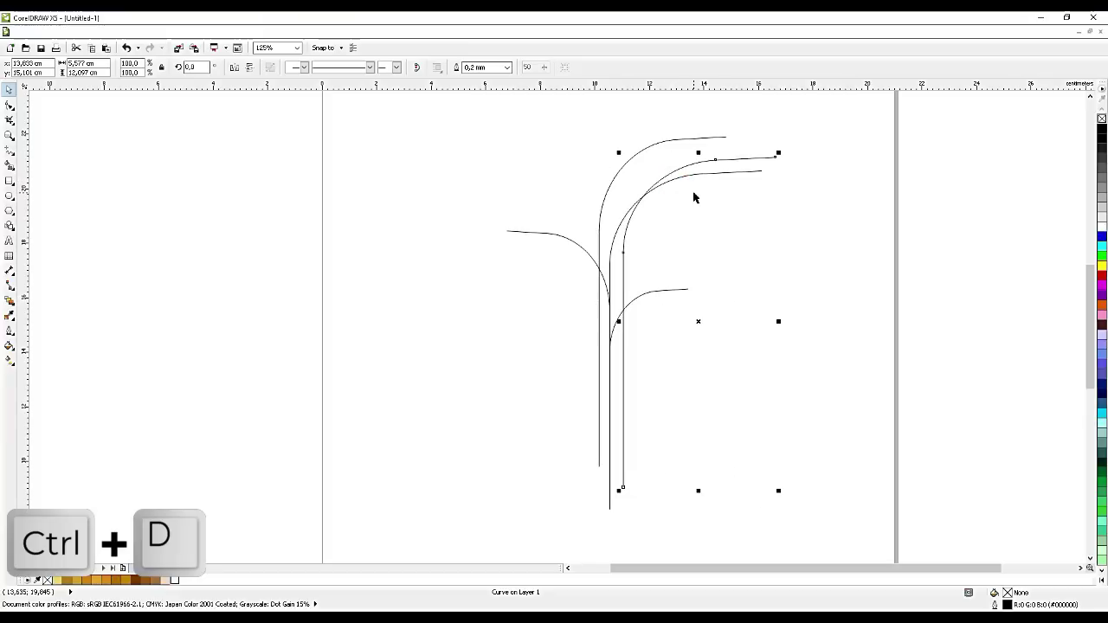
pyautogui.click(234, 67)
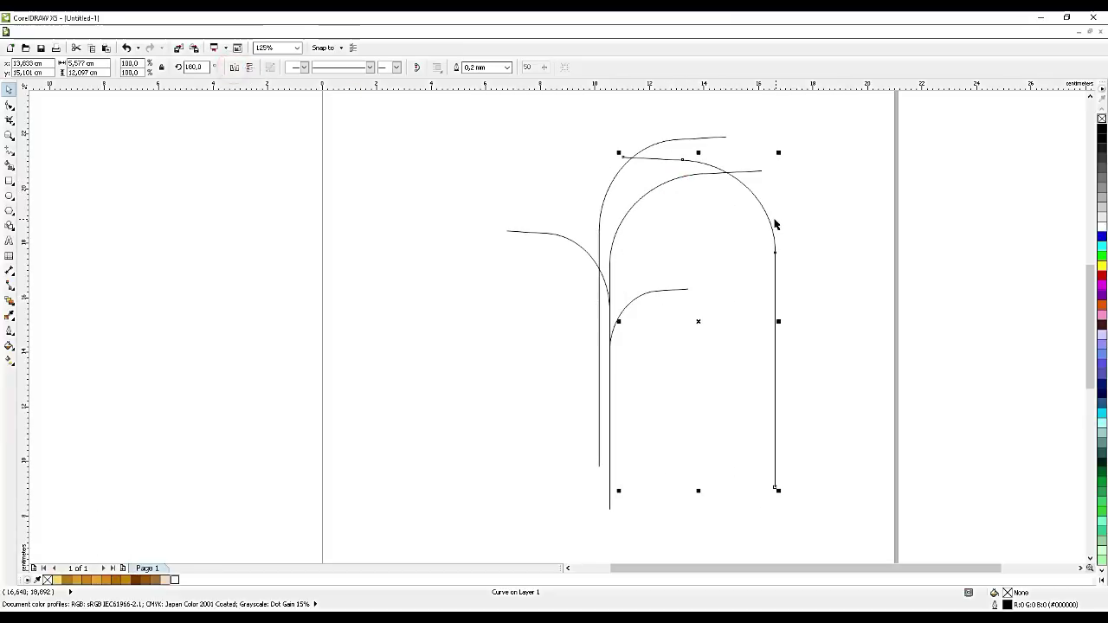
pyautogui.moveTo(773, 223); pyautogui.dragTo(604, 217)
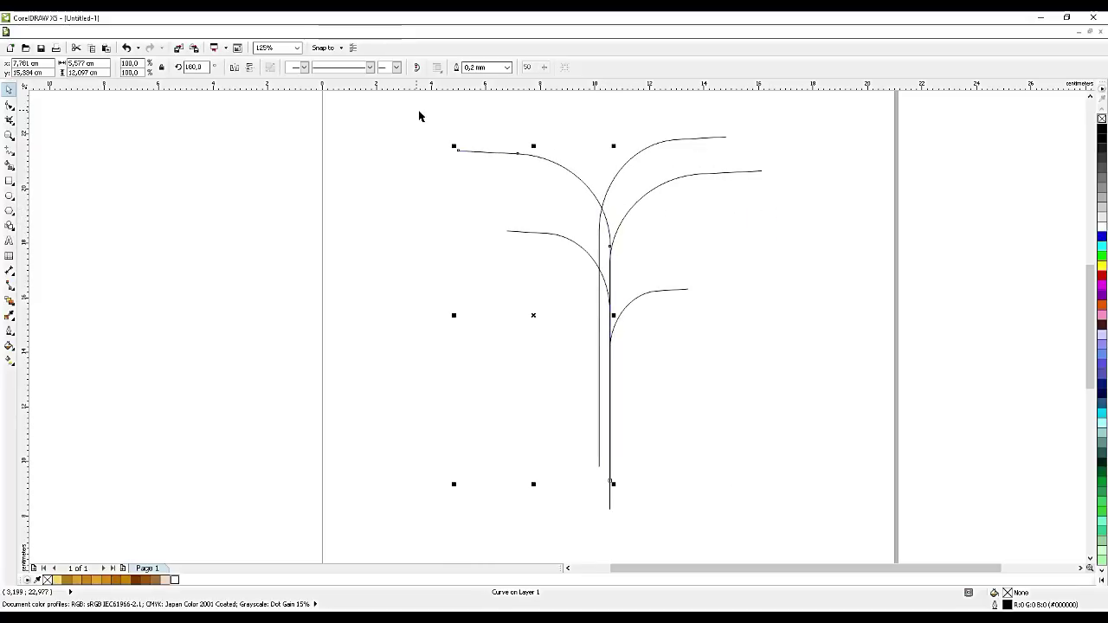
pyautogui.scroll(2, 461, 141)
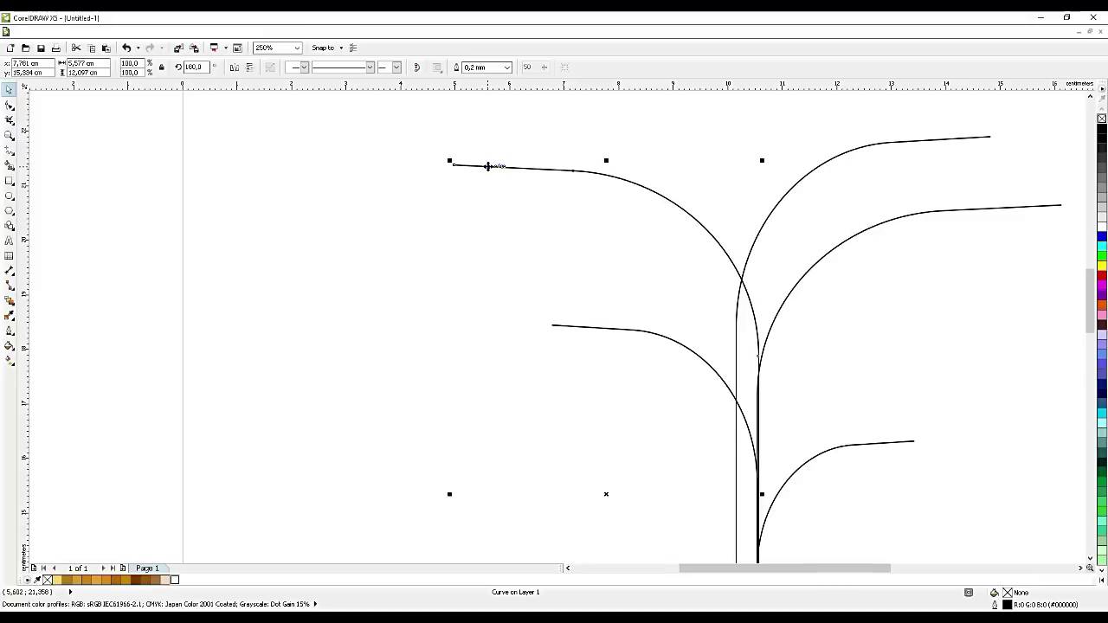
# - Shorten and narrow the upper-left branch to about 4.8 by 11.1 cm, keeping its stem on the shared line
pyautogui.scroll(-2, 554, 235)
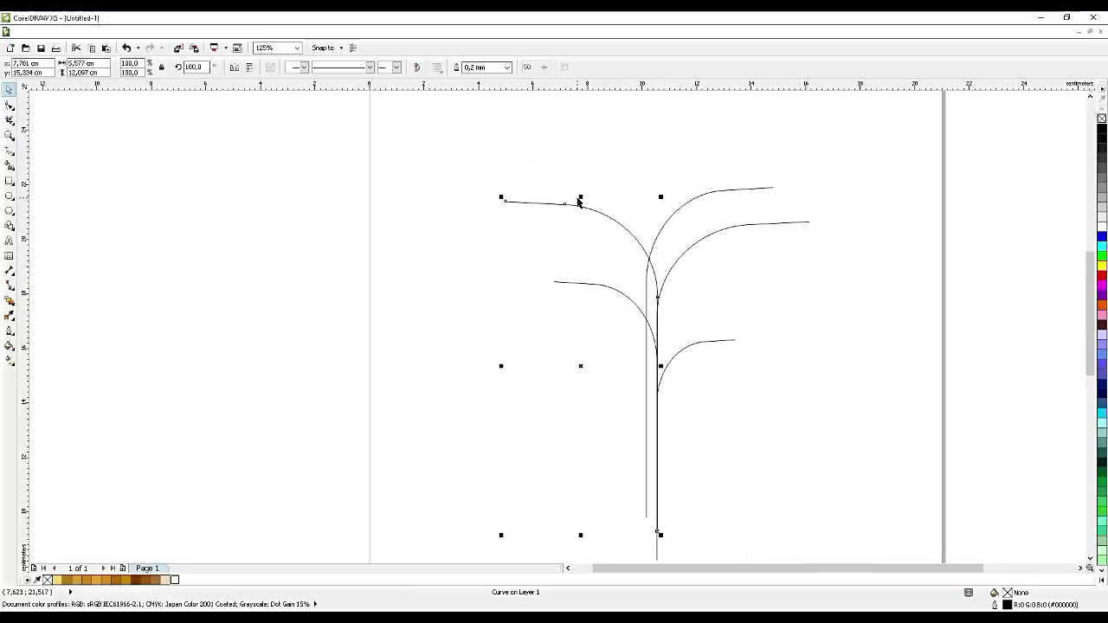
pyautogui.moveTo(581, 197); pyautogui.dragTo(582, 213)
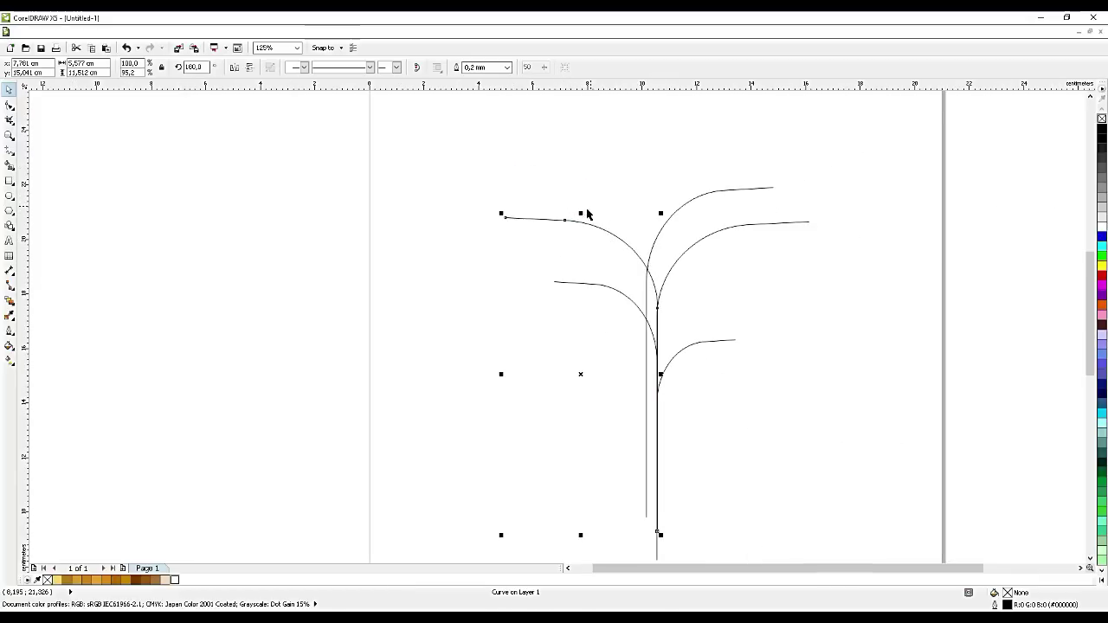
pyautogui.moveTo(582, 213); pyautogui.dragTo(581, 224)
pyautogui.moveTo(502, 380); pyautogui.dragTo(524, 390)
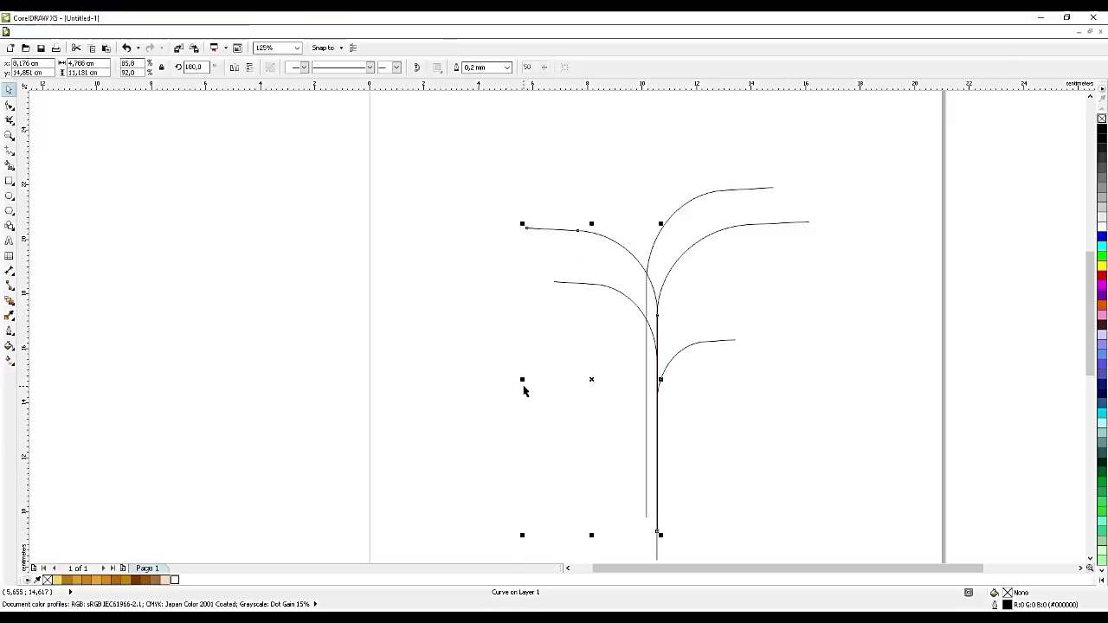
# - Raise the end node of the upper-left branch slightly so its straight tip slopes upward more steeply
pyautogui.press('F10')
pyautogui.click(546, 229)
pyautogui.click(529, 229)
pyautogui.moveTo(529, 229); pyautogui.dragTo(526, 222)
pyautogui.click(698, 317)
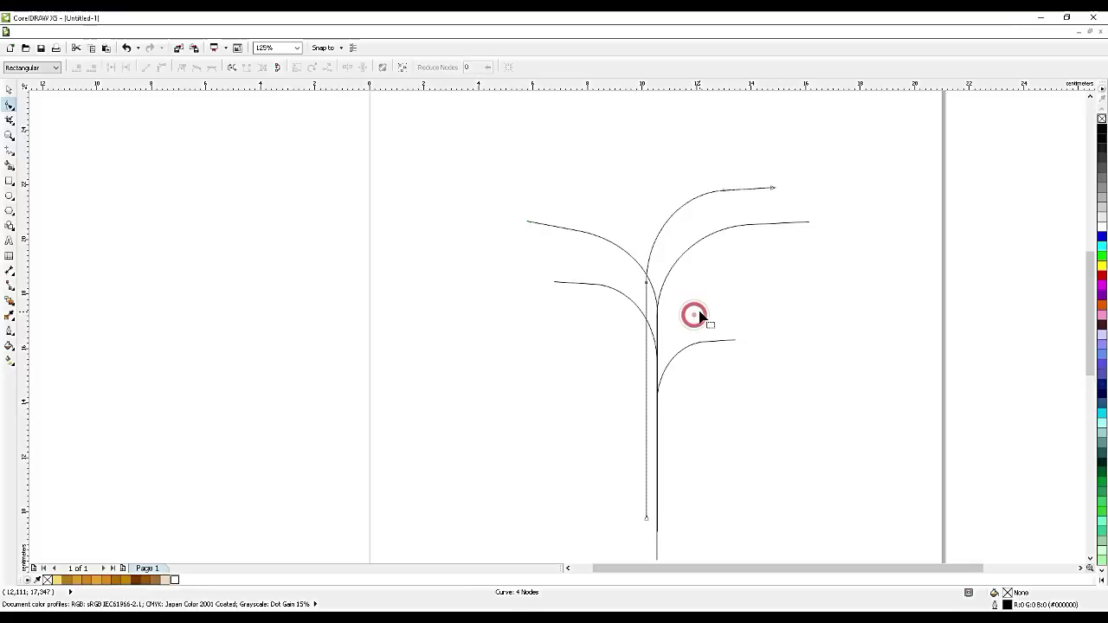
# - Give all five branches a 12 mm outline with rounded corners, rounded line caps and the outline behind the fill
pyautogui.press('space')
pyautogui.scroll(-2, 540, 232)
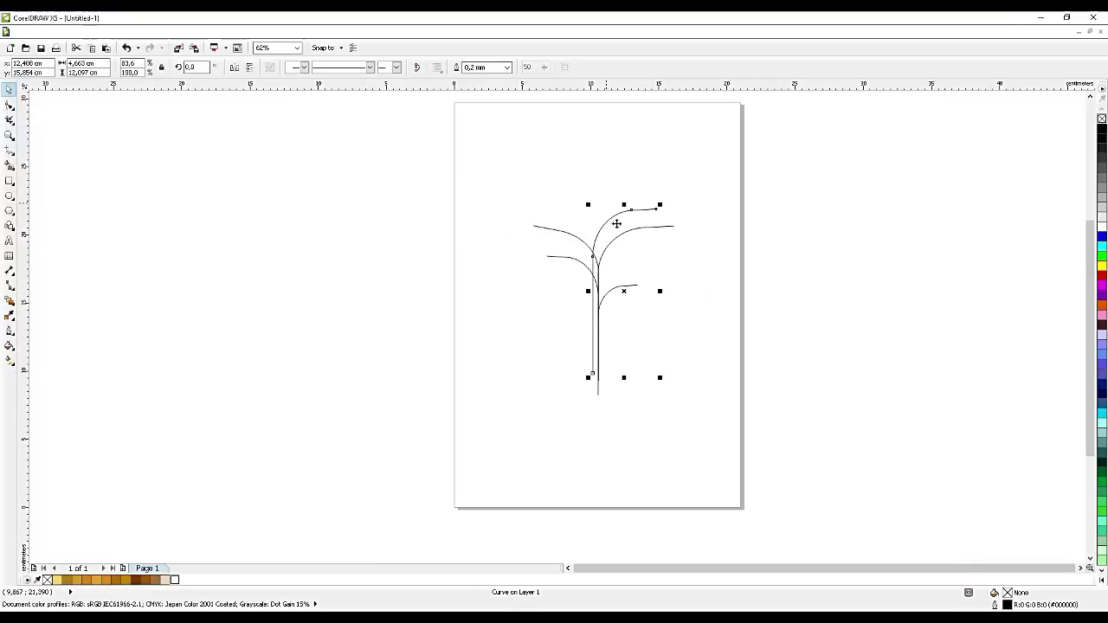
pyautogui.scroll(2, 611, 211)
pyautogui.moveTo(387, 164); pyautogui.dragTo(803, 526)
pyautogui.moveTo(804, 584); pyautogui.dragTo(840, 542)
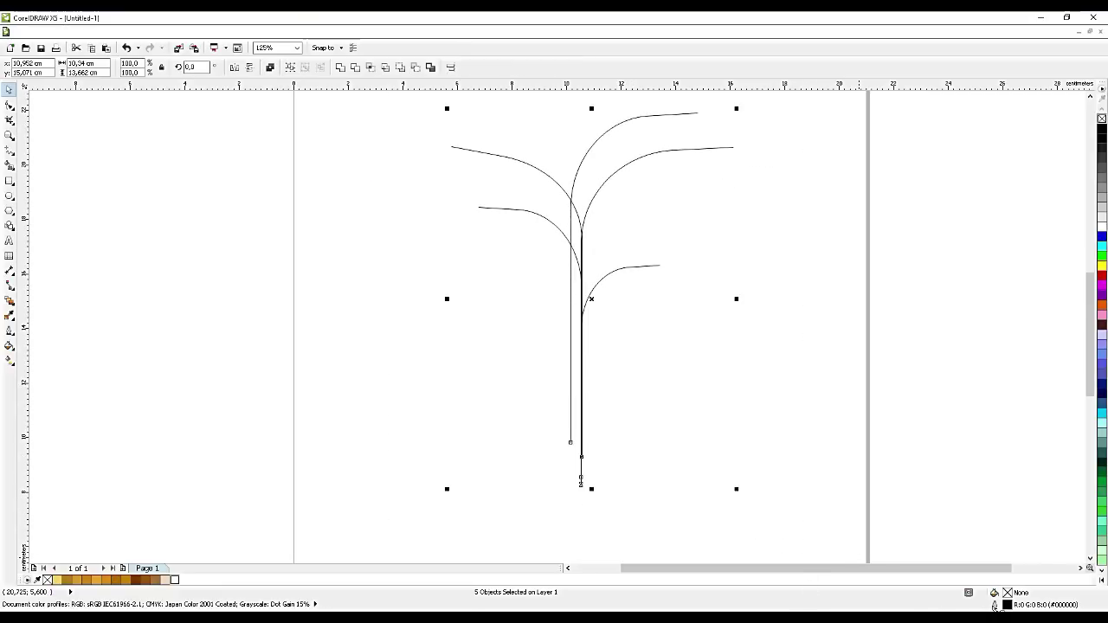
pyautogui.doubleClick(995, 606)
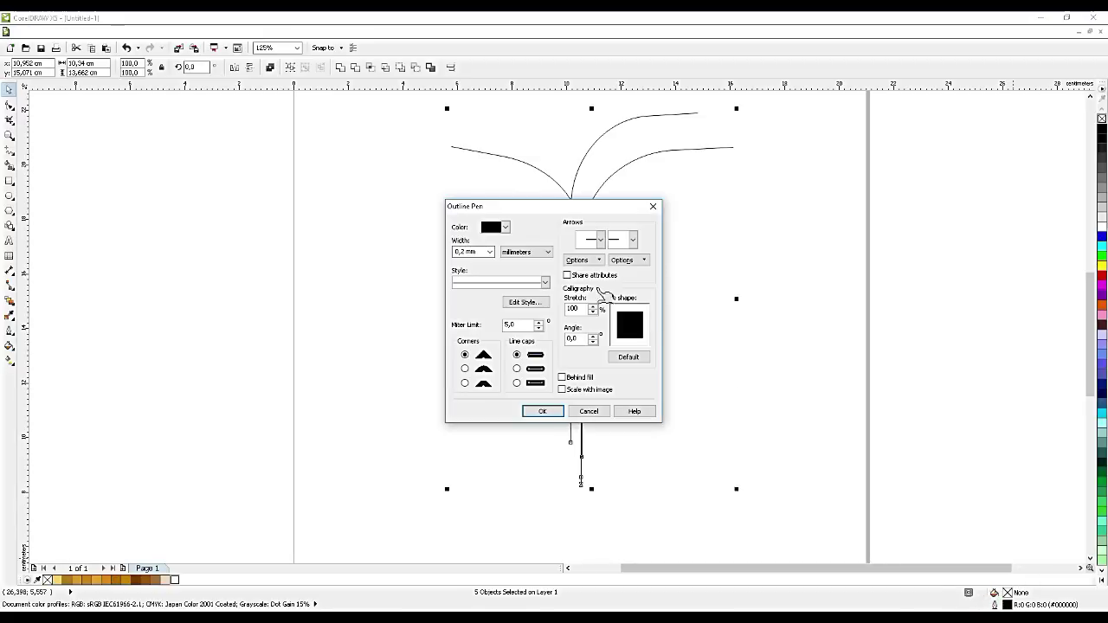
pyautogui.click(489, 252)
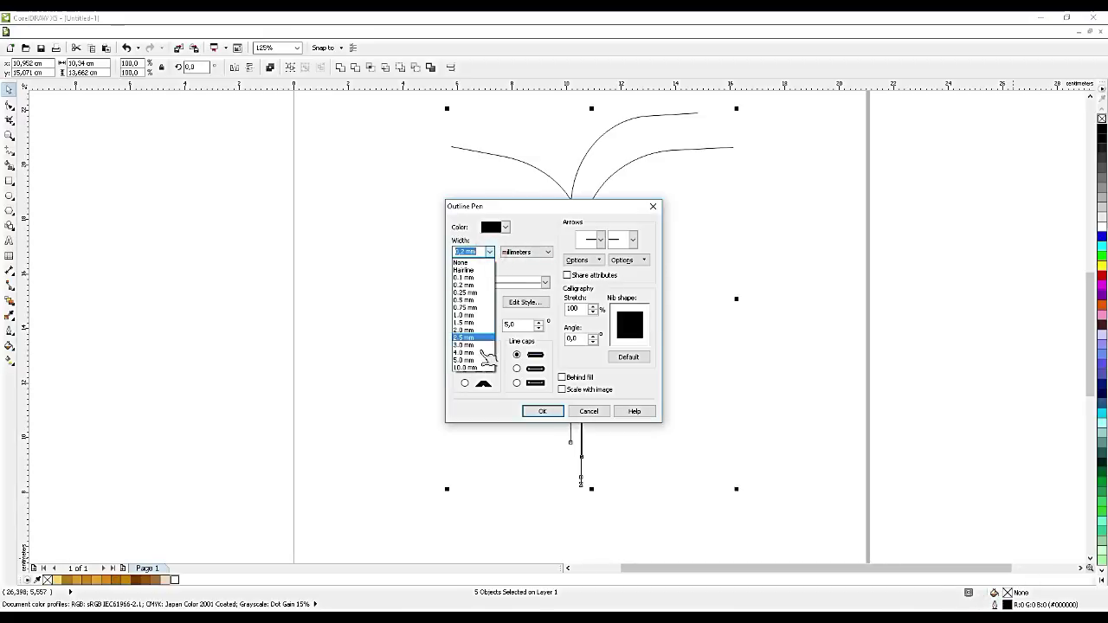
pyautogui.click(481, 251)
pyautogui.write('12,')
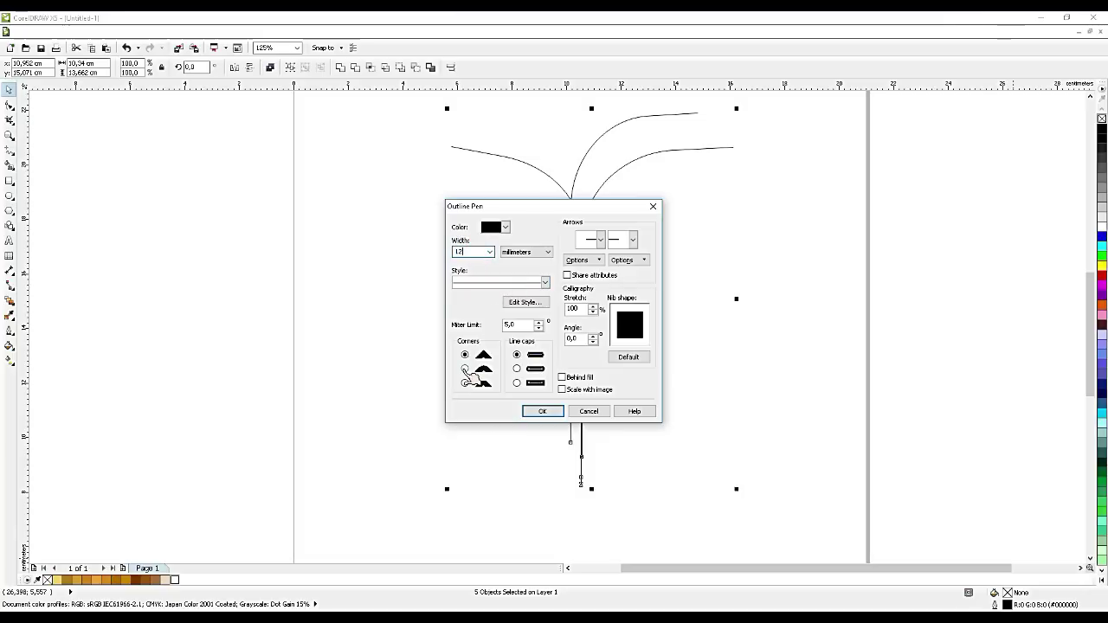
pyautogui.click(517, 370)
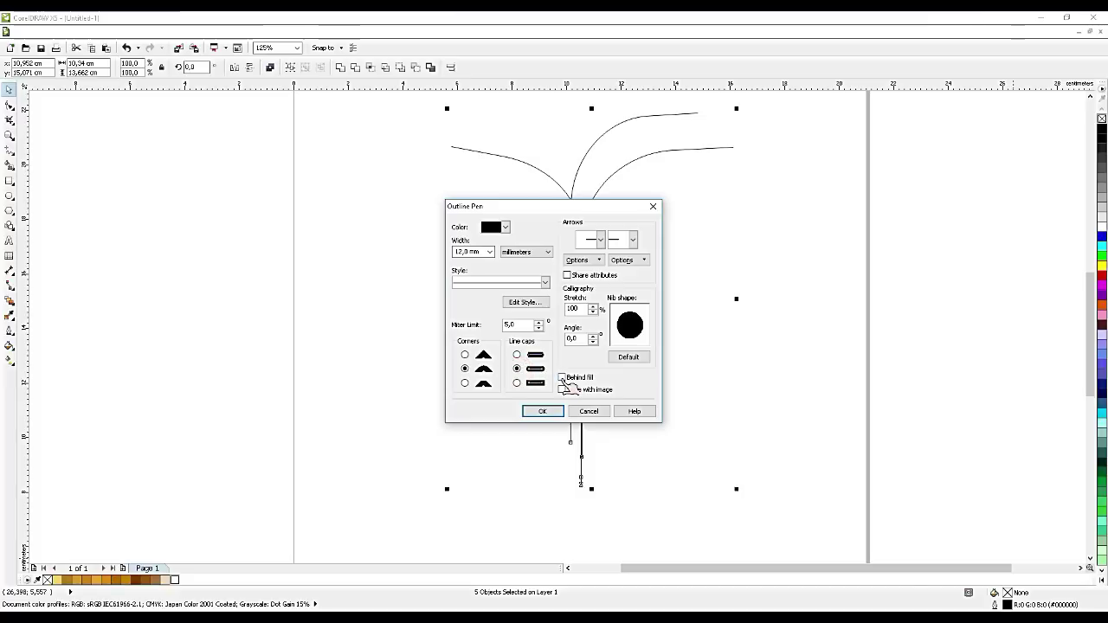
pyautogui.click(546, 410)
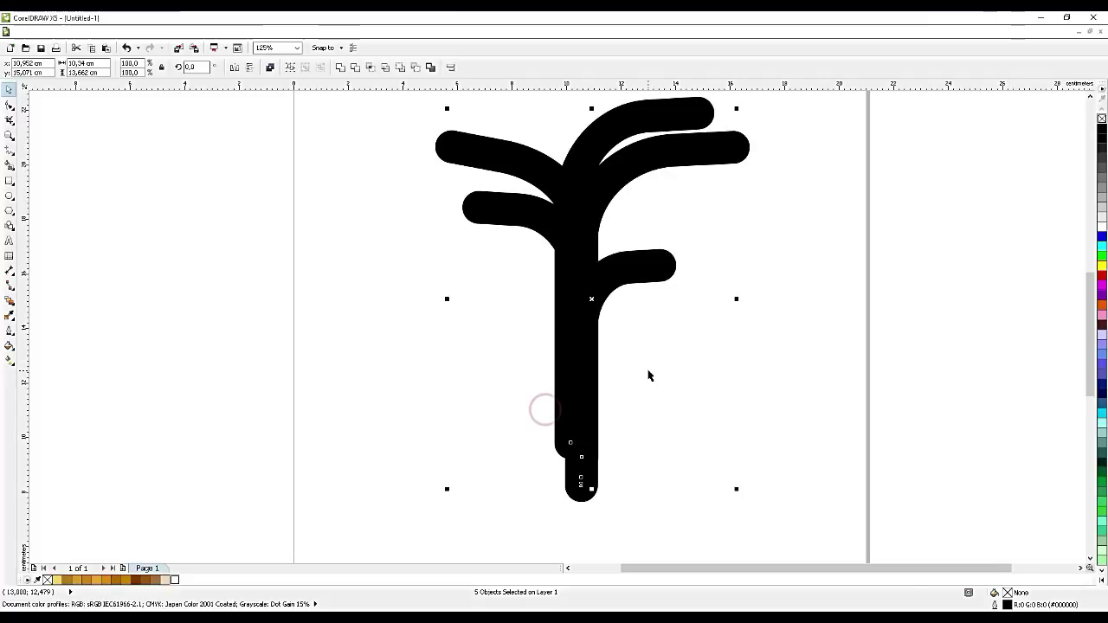
# - Spread the thick branches apart, raising the tallest one, so that all five stand separately
pyautogui.scroll(-2, 649, 364)
pyautogui.click(641, 332)
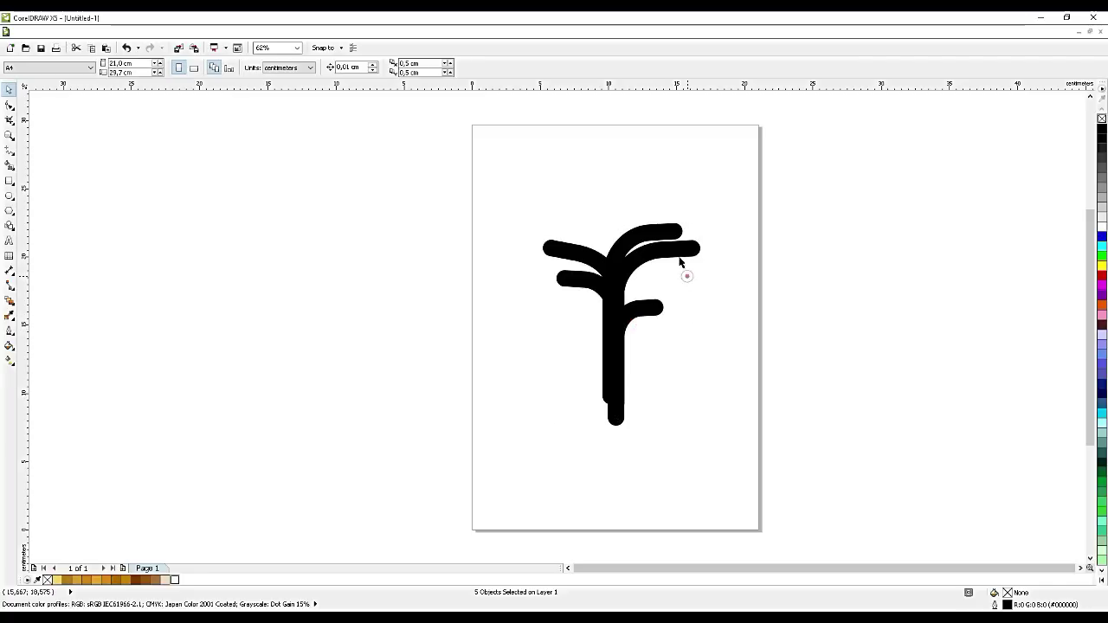
pyautogui.moveTo(673, 229); pyautogui.dragTo(673, 211)
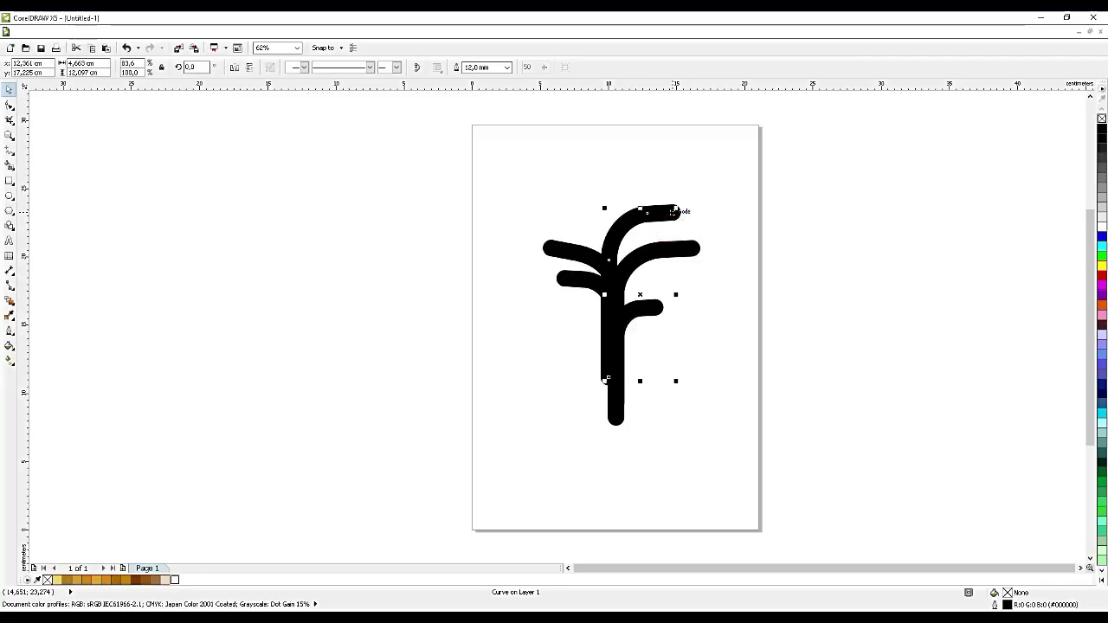
pyautogui.moveTo(641, 307); pyautogui.dragTo(684, 308)
pyautogui.moveTo(588, 279); pyautogui.dragTo(512, 278)
pyautogui.moveTo(636, 260); pyautogui.dragTo(582, 259)
# - Duplicate all five thick branches and place the copies on the empty area beside the page
pyautogui.moveTo(313, 141); pyautogui.dragTo(771, 422)
pyautogui.hotkey('ctrl', 'd')
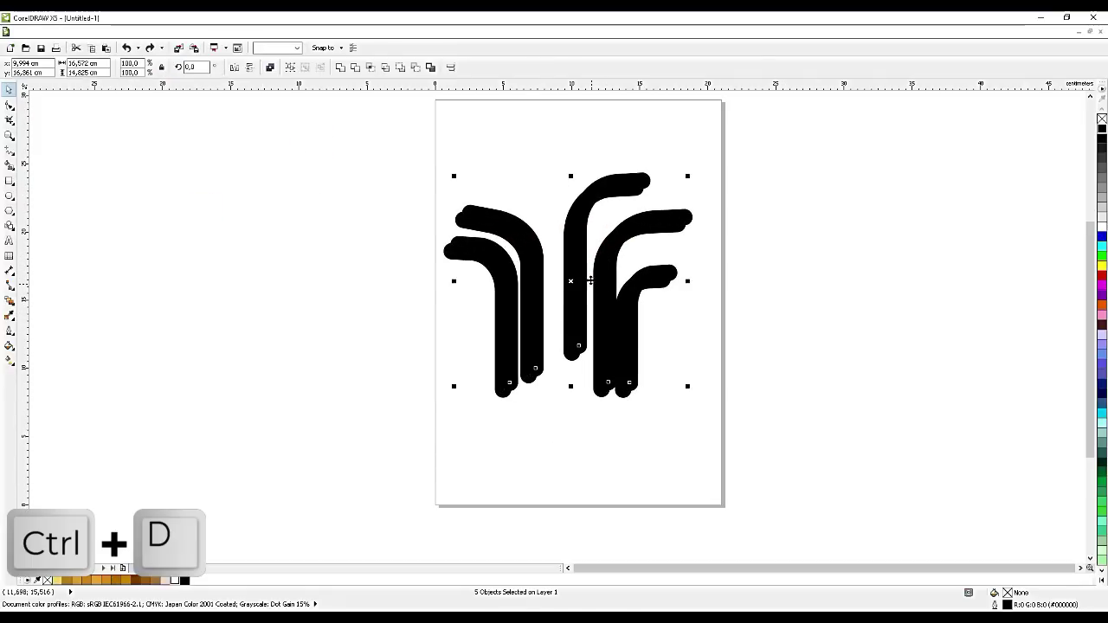
pyautogui.moveTo(517, 273); pyautogui.dragTo(839, 310)
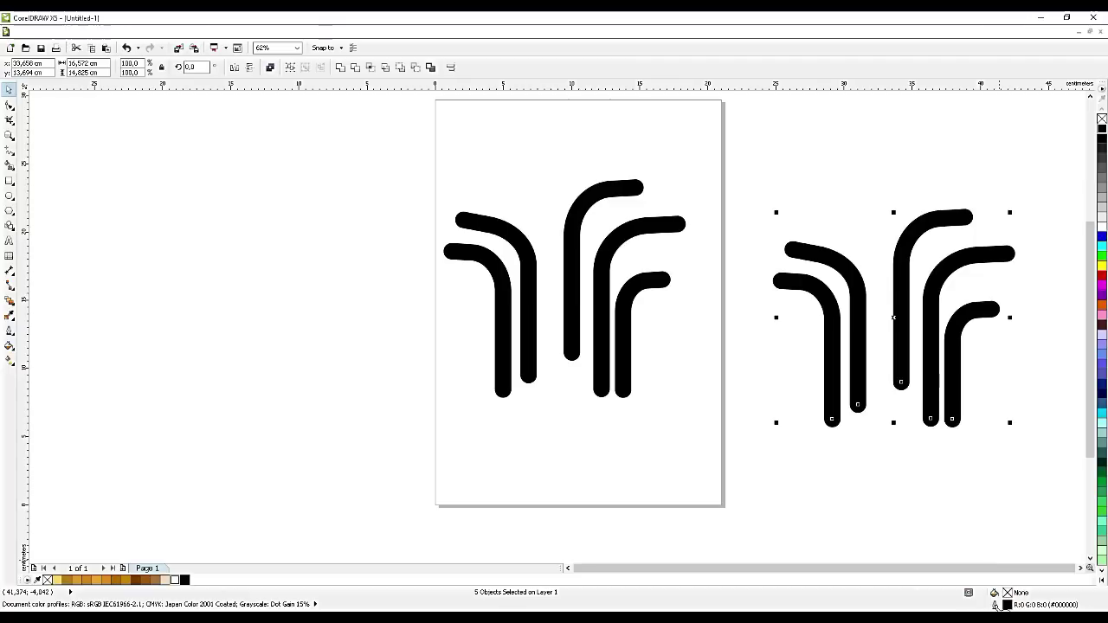
# - Set the outline width of the five duplicated branches to Hairline
pyautogui.doubleClick(996, 604)
pyautogui.click(490, 252)
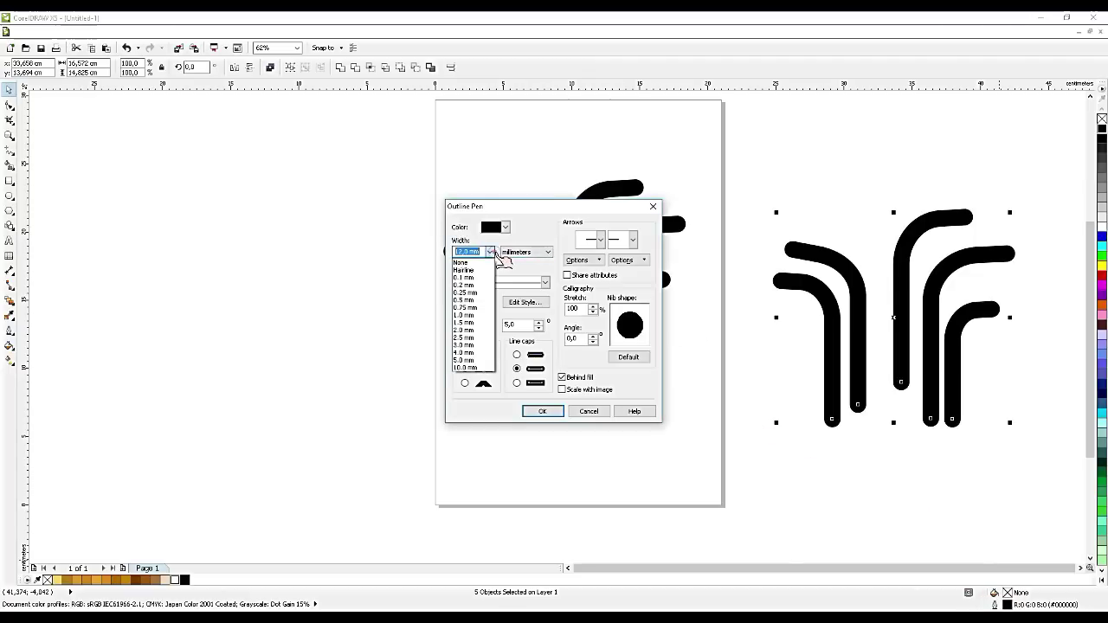
pyautogui.click(482, 271)
pyautogui.click(483, 383)
pyautogui.click(580, 411)
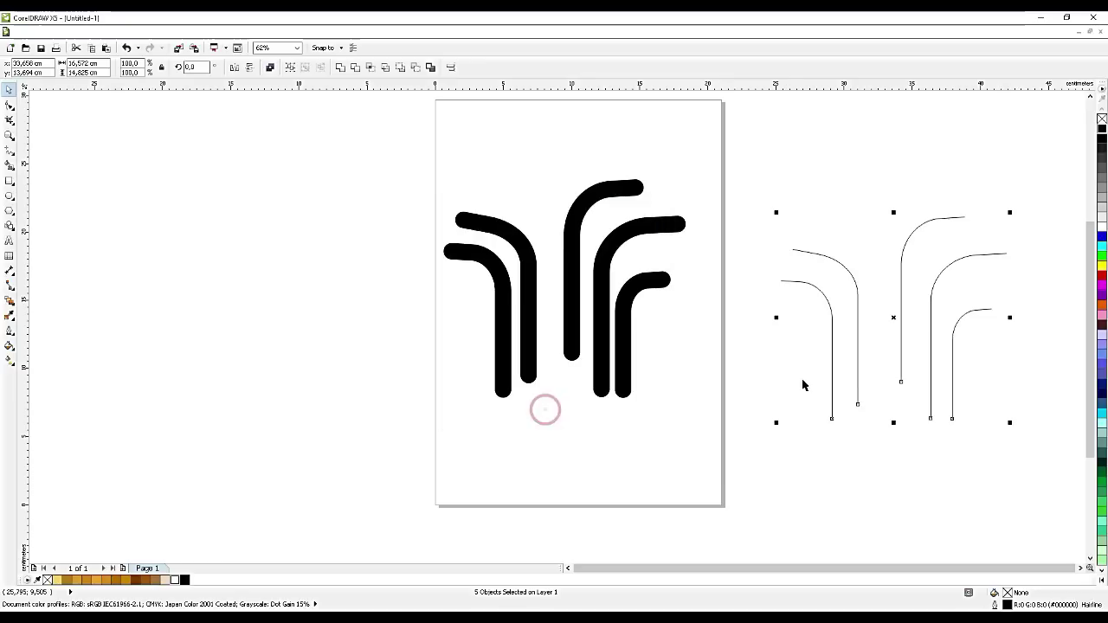
pyautogui.click(925, 513)
# - Convert the outlines of the five thick branches to objects and give them a black outline with no fill
pyautogui.moveTo(713, 300); pyautogui.dragTo(713, 416)
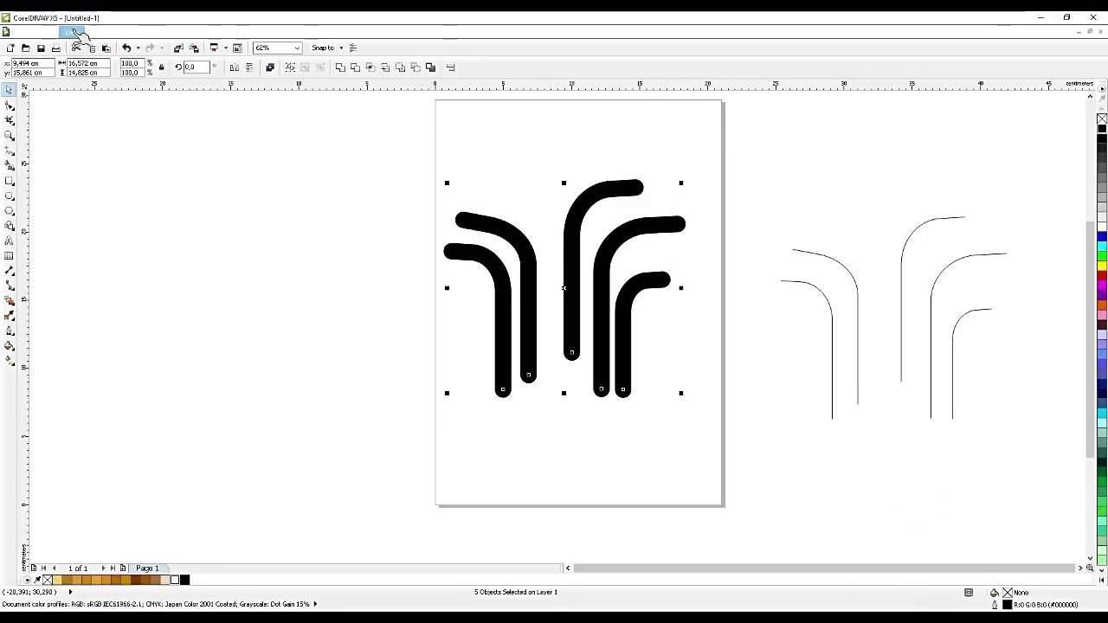
pyautogui.click(132, 32)
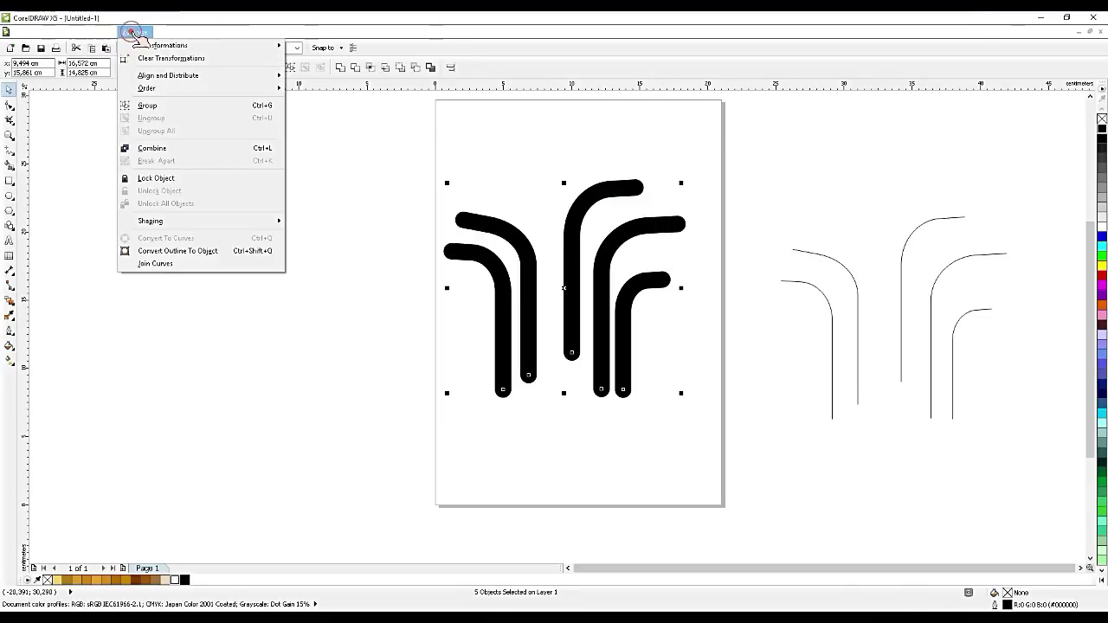
pyautogui.click(212, 252)
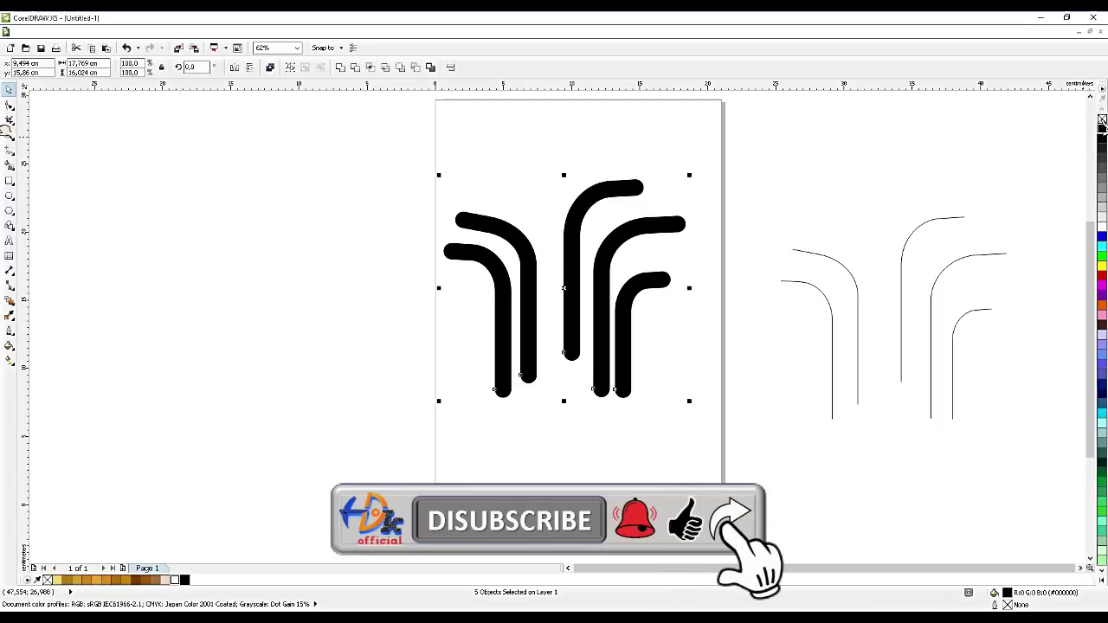
pyautogui.click(1102, 120)
pyautogui.rightClick(1103, 129)
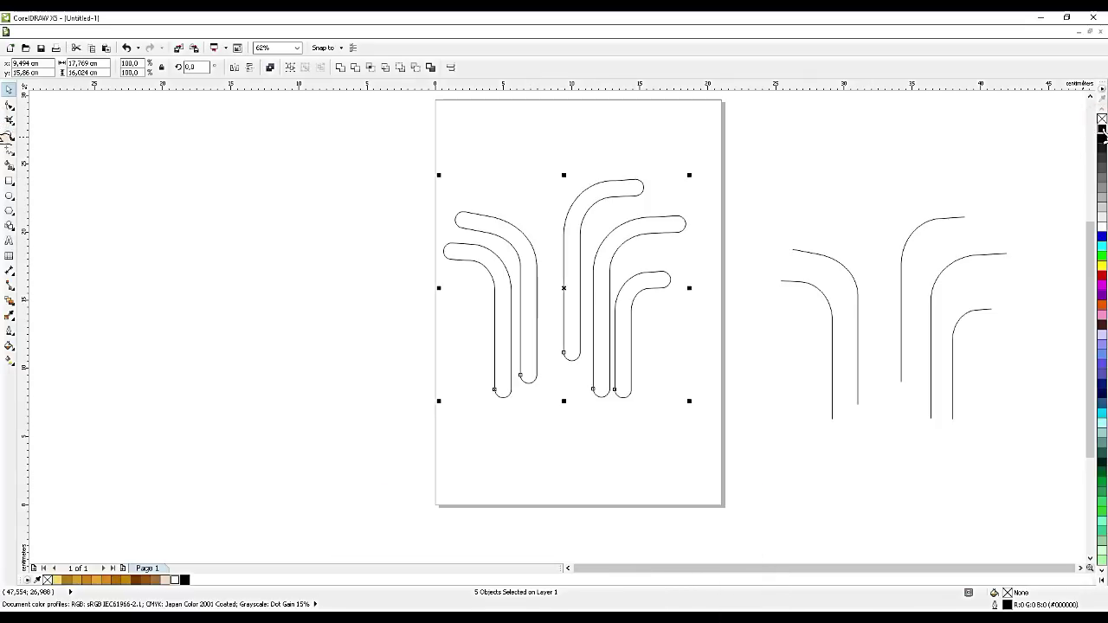
pyautogui.click(729, 169)
# - Draw a polygon over the rounded tip of the tallest branch and make it a triangle about 2.1 cm wide and 1.8 cm high
pyautogui.click(642, 222)
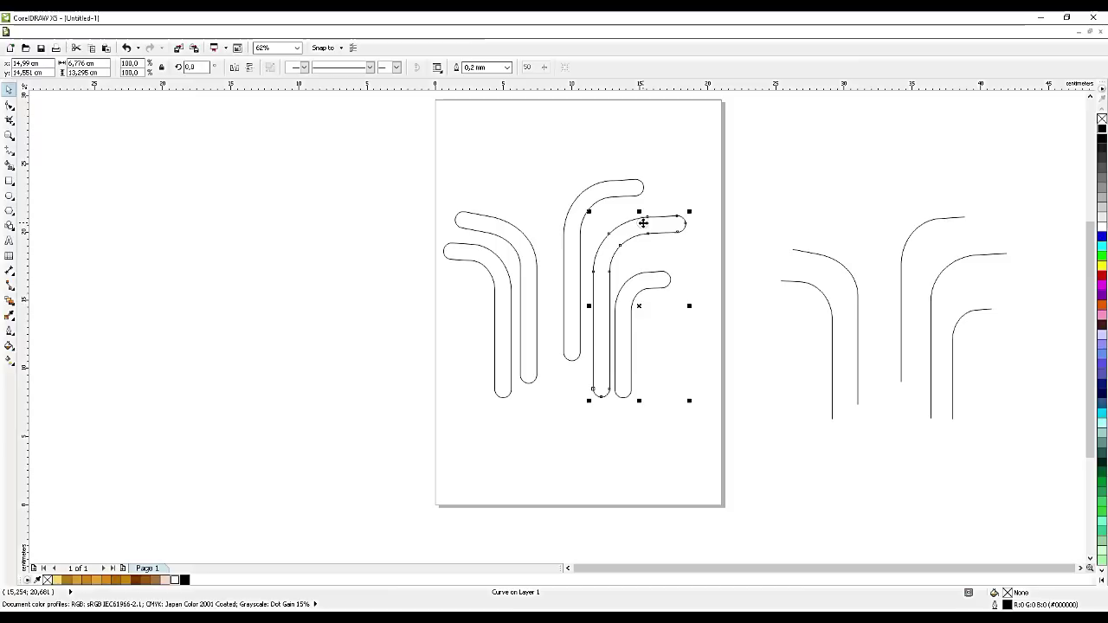
pyautogui.scroll(2, 500, 346)
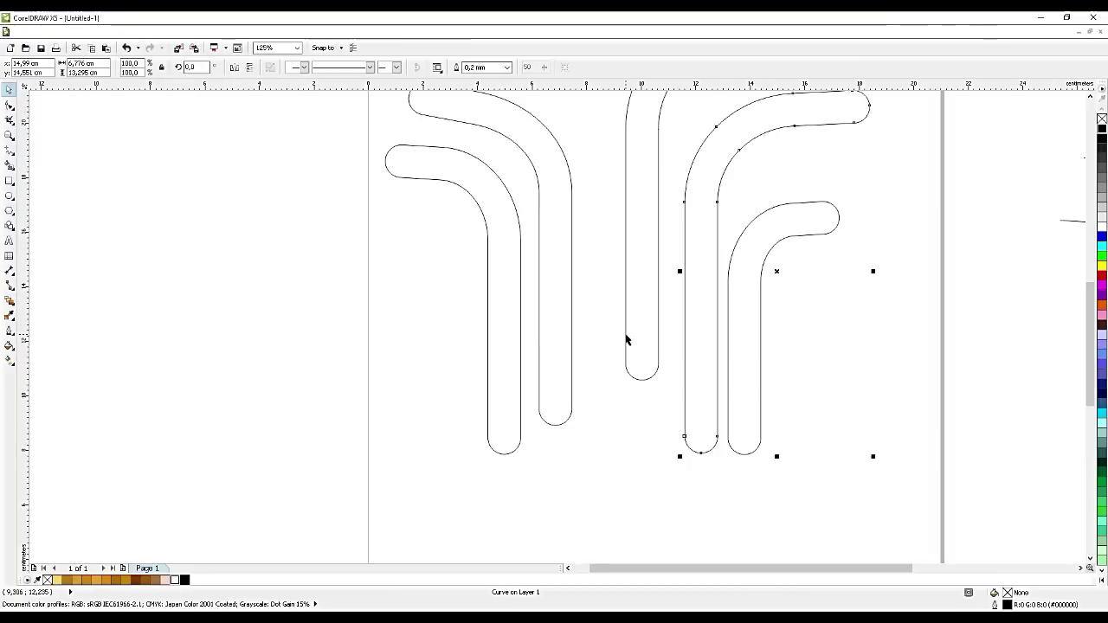
pyautogui.scroll(-2, 628, 359)
pyautogui.scroll(4, 706, 191)
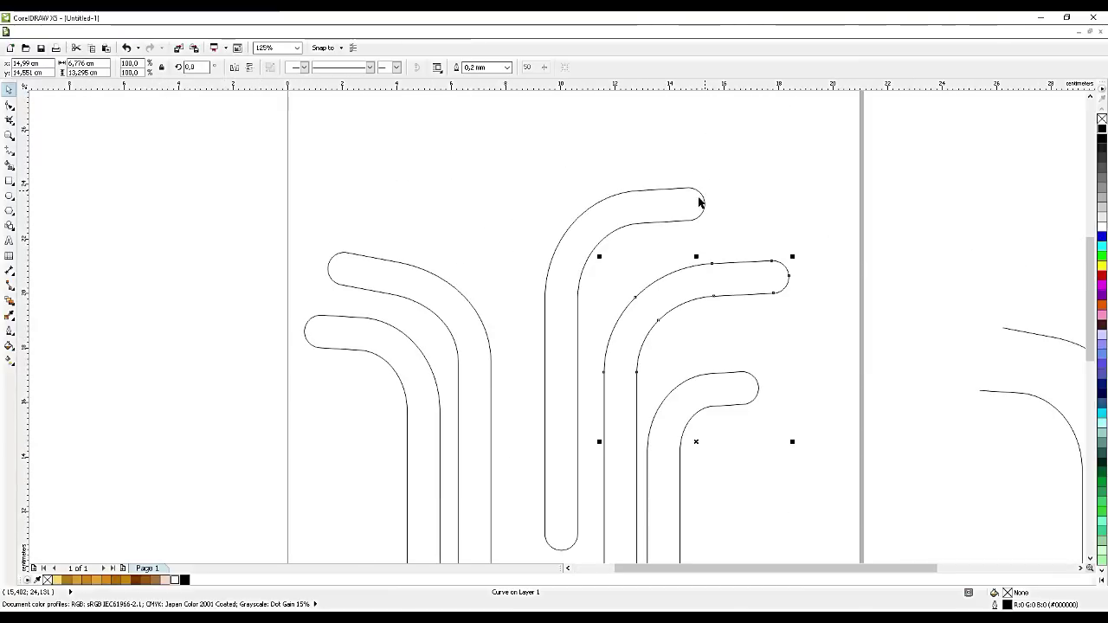
pyautogui.scroll(2, 708, 181)
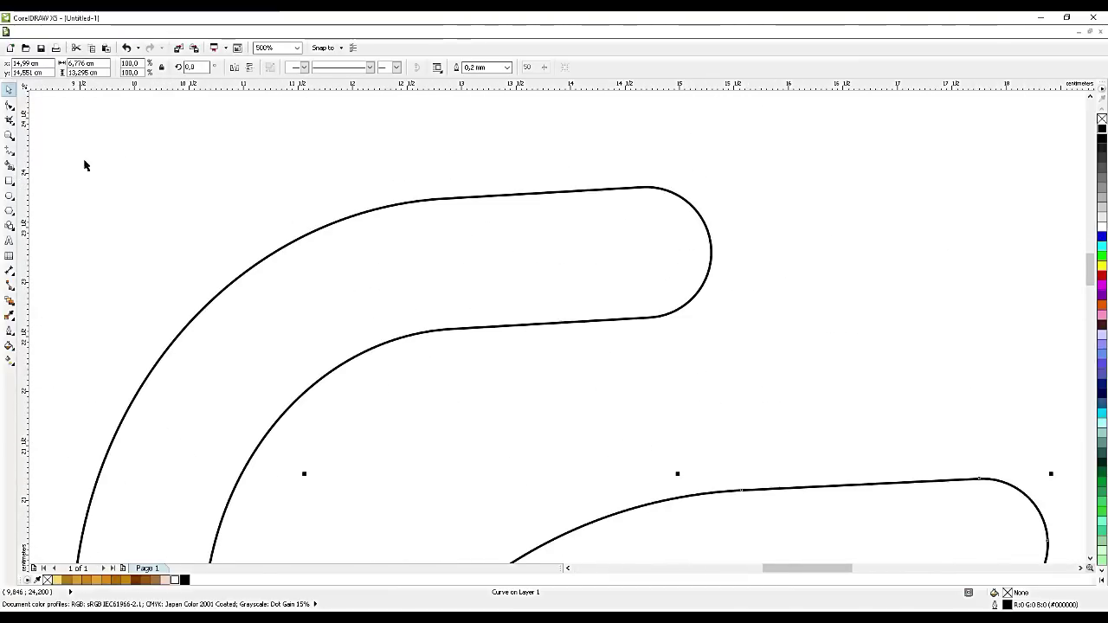
pyautogui.click(12, 182)
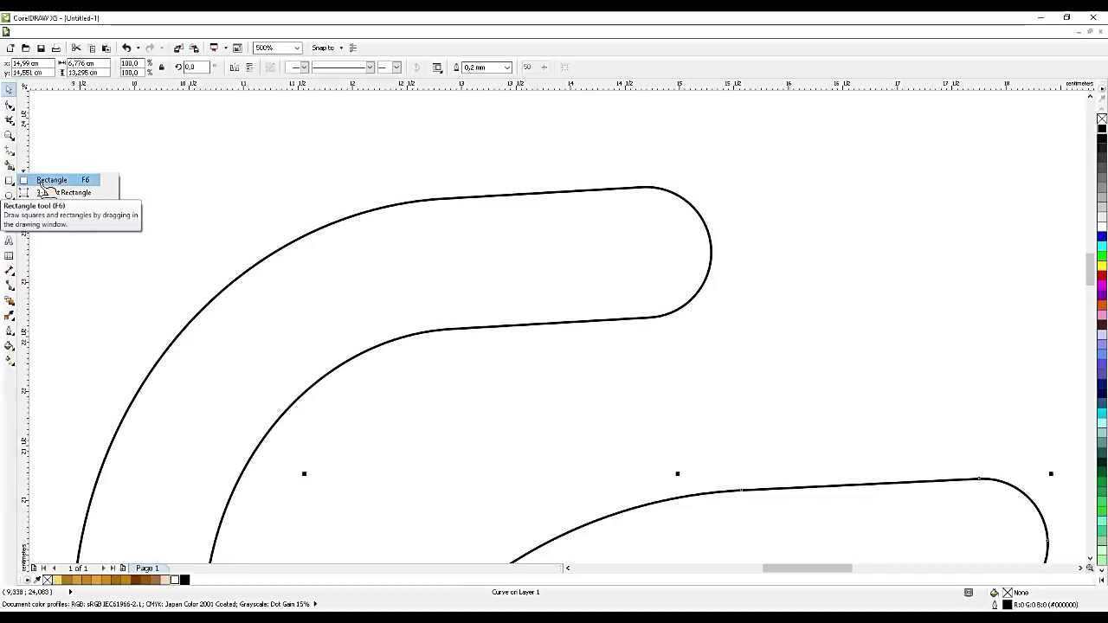
pyautogui.click(12, 211)
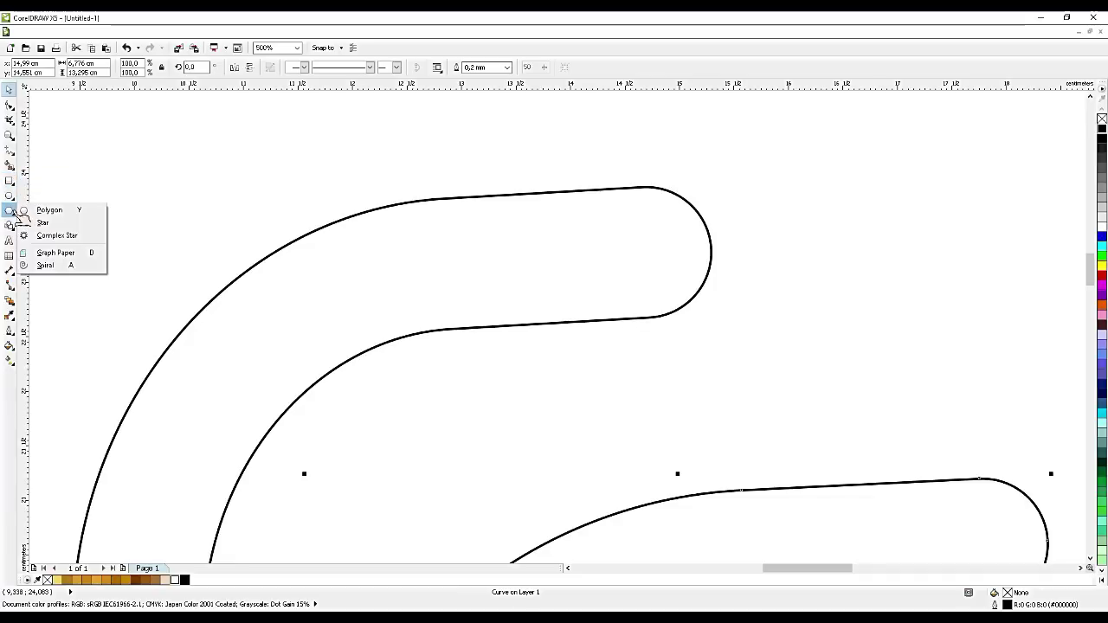
pyautogui.click(45, 211)
pyautogui.moveTo(635, 174); pyautogui.dragTo(761, 282)
pyautogui.hotkey('ctrl', 'shift')
pyautogui.moveTo(634, 173); pyautogui.dragTo(659, 226)
pyautogui.click(9, 90)
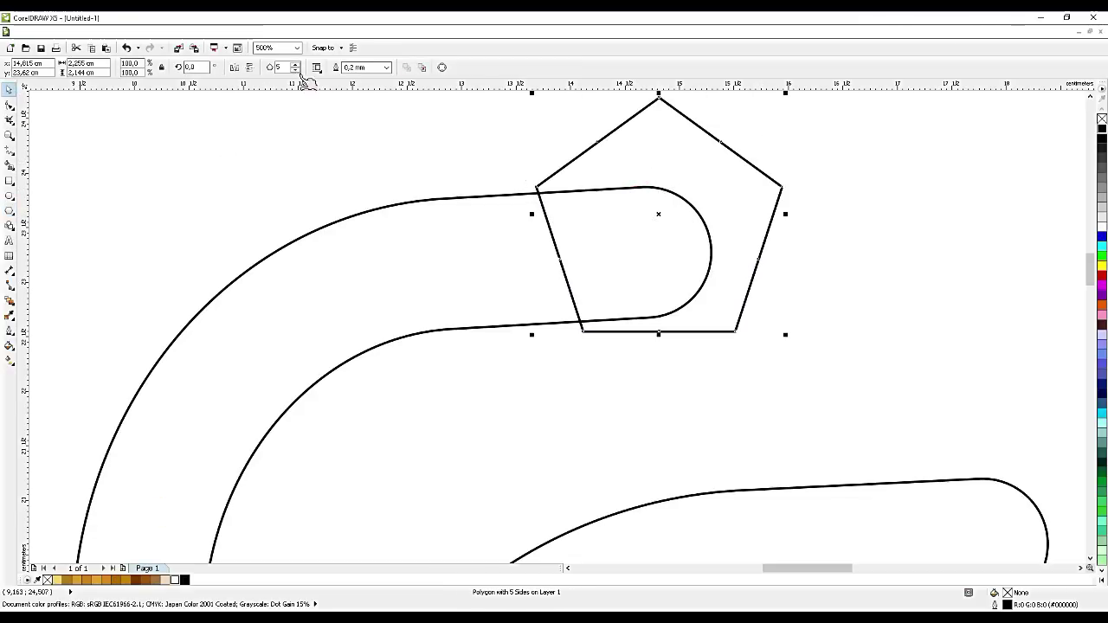
pyautogui.click(296, 70)
pyautogui.click(295, 70)
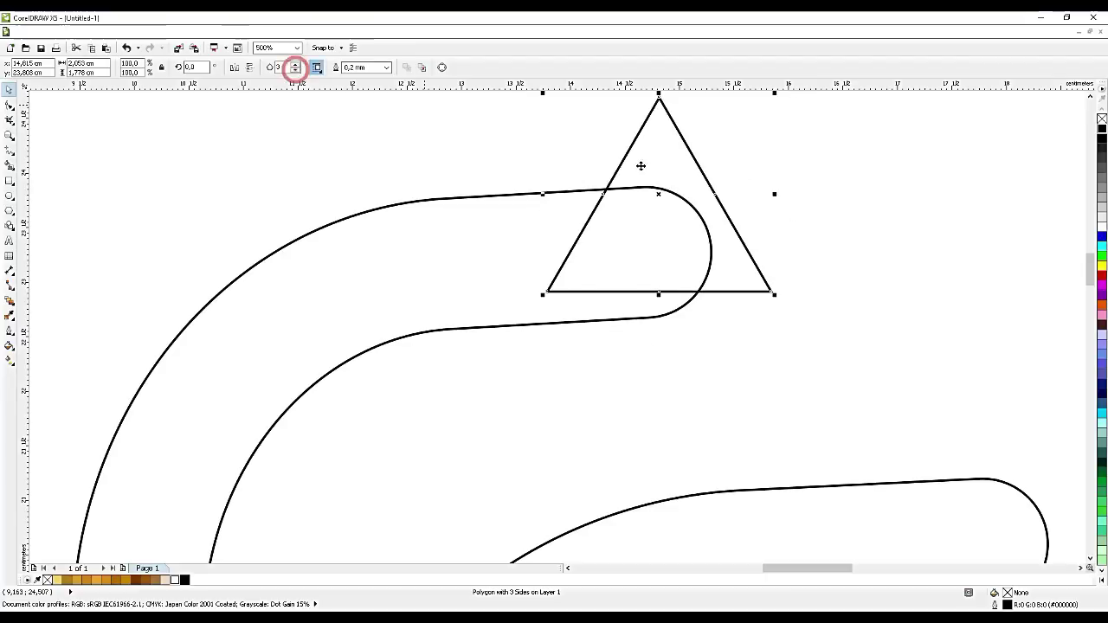
# - Rotate the triangle 90 degrees and mirror it horizontally, placing it as an outward-pointing arrowhead centred on the tallest branch's tip
pyautogui.click(197, 67)
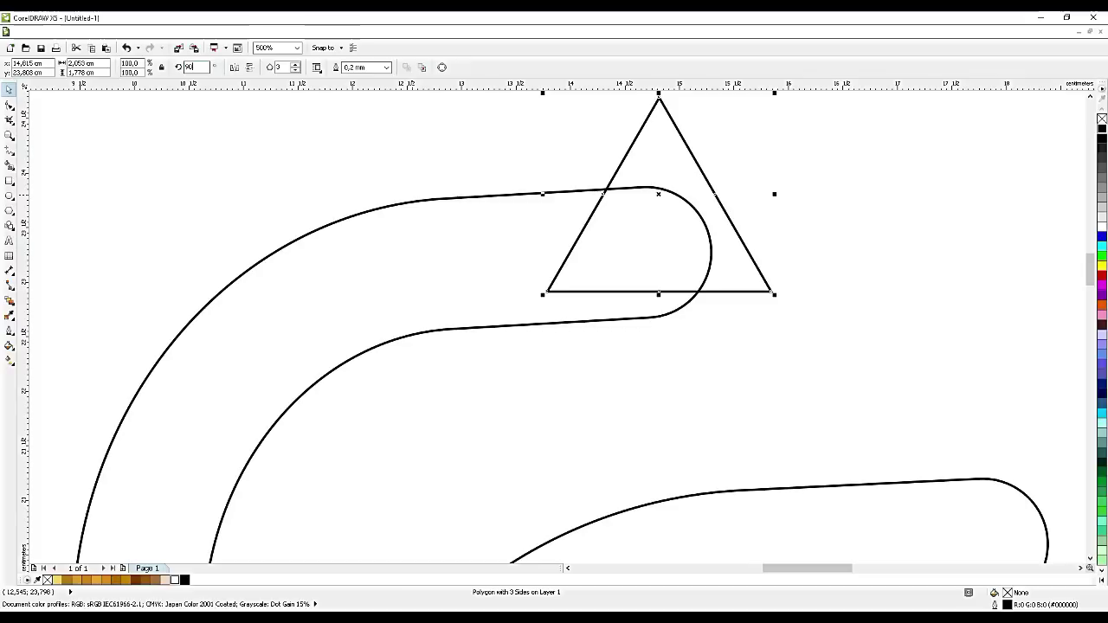
pyautogui.press('Return')
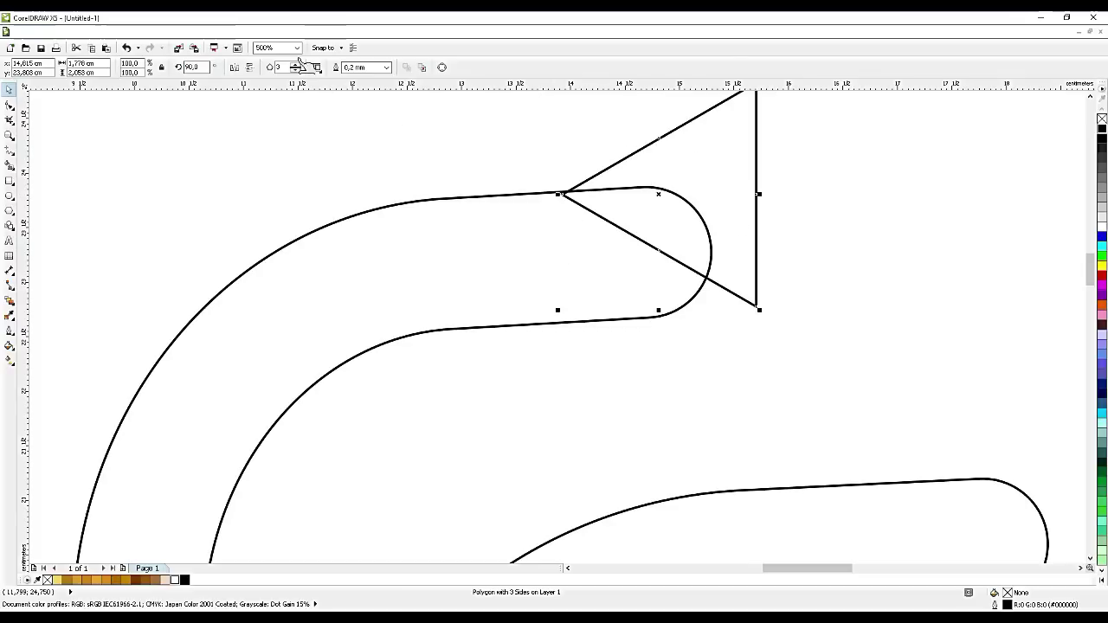
pyautogui.click(235, 68)
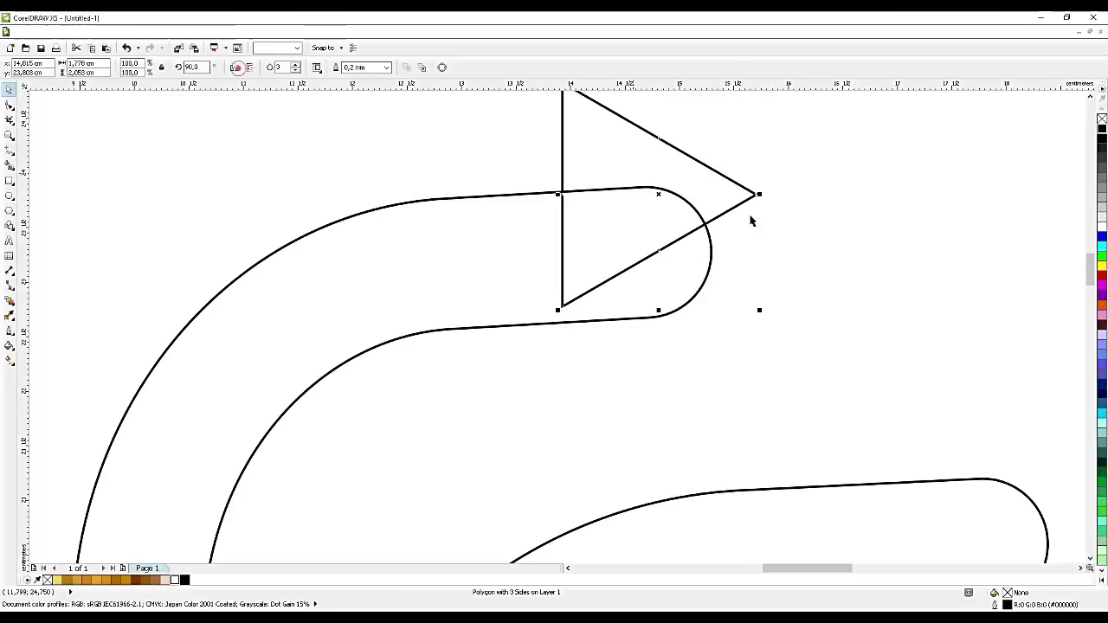
pyautogui.moveTo(661, 195); pyautogui.dragTo(742, 252)
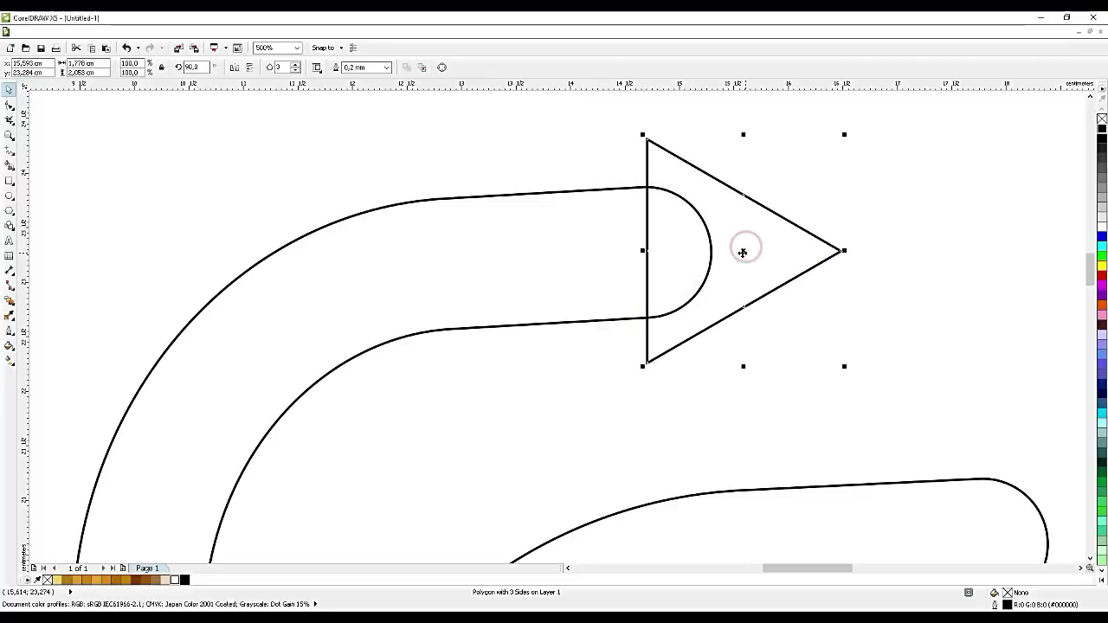
# - Duplicate the triangle and place the copy as an outward-pointing arrowhead on the tip of the middle right-hand branch
pyautogui.scroll(-2, 721, 244)
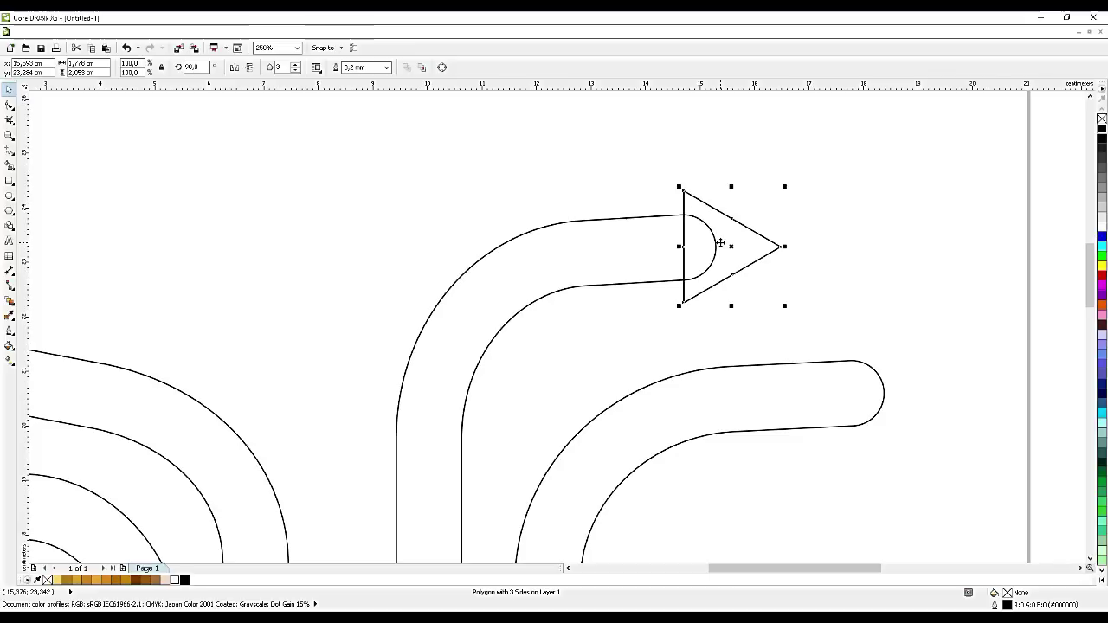
pyautogui.hotkey('ctrl', 'd')
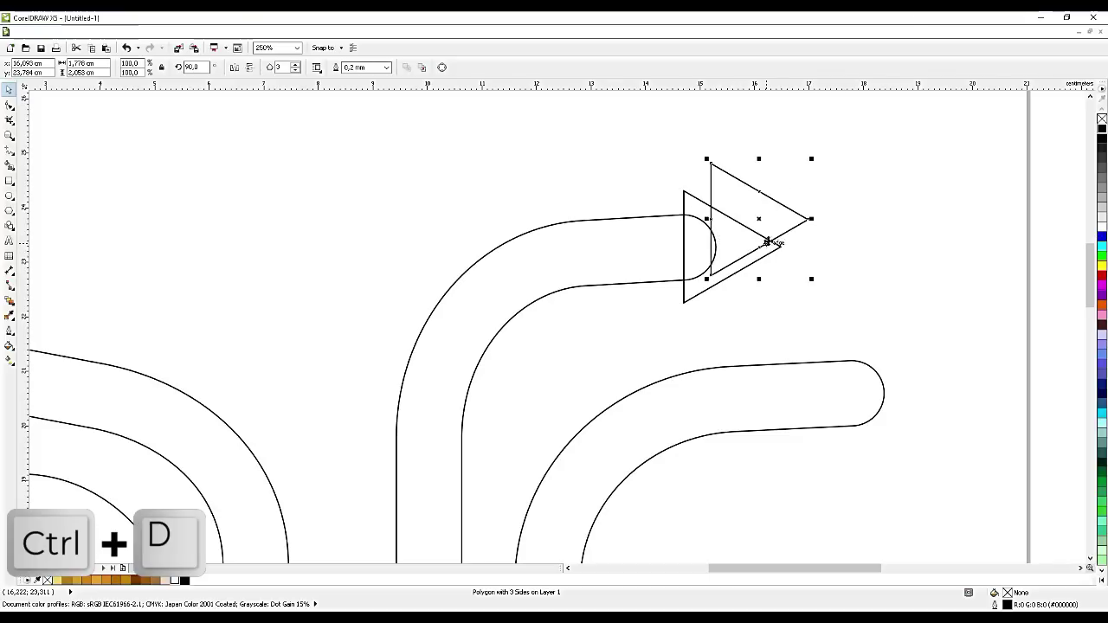
pyautogui.moveTo(761, 220); pyautogui.dragTo(897, 394)
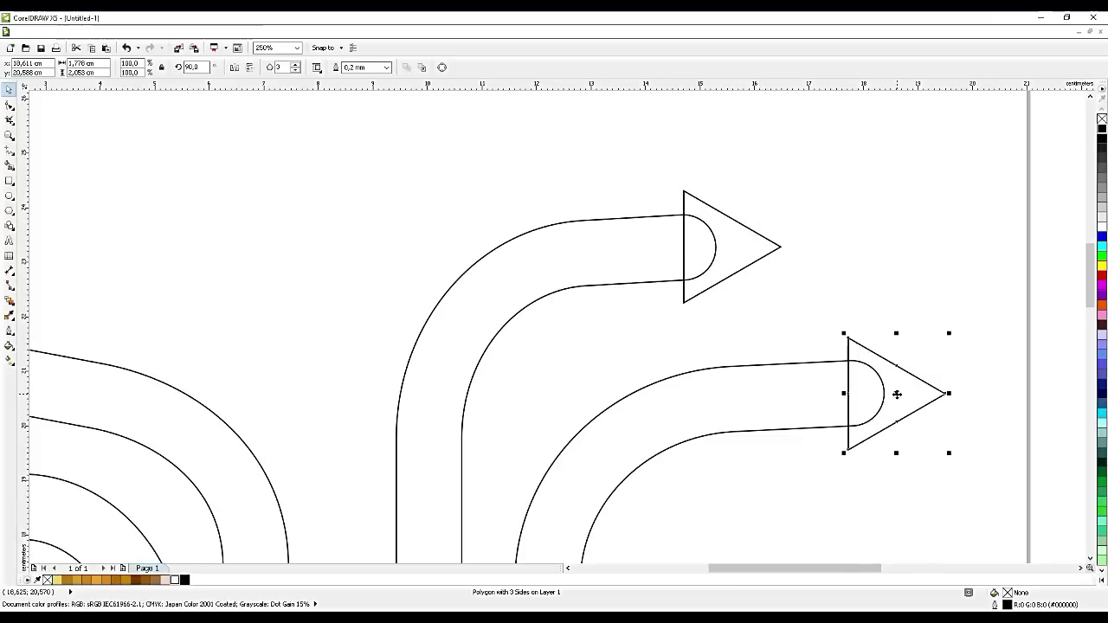
pyautogui.click(897, 394)
# - Duplicate the triangle again and align the copy over the rounded tip of the shortest right-hand branch
pyautogui.scroll(-2, 897, 394)
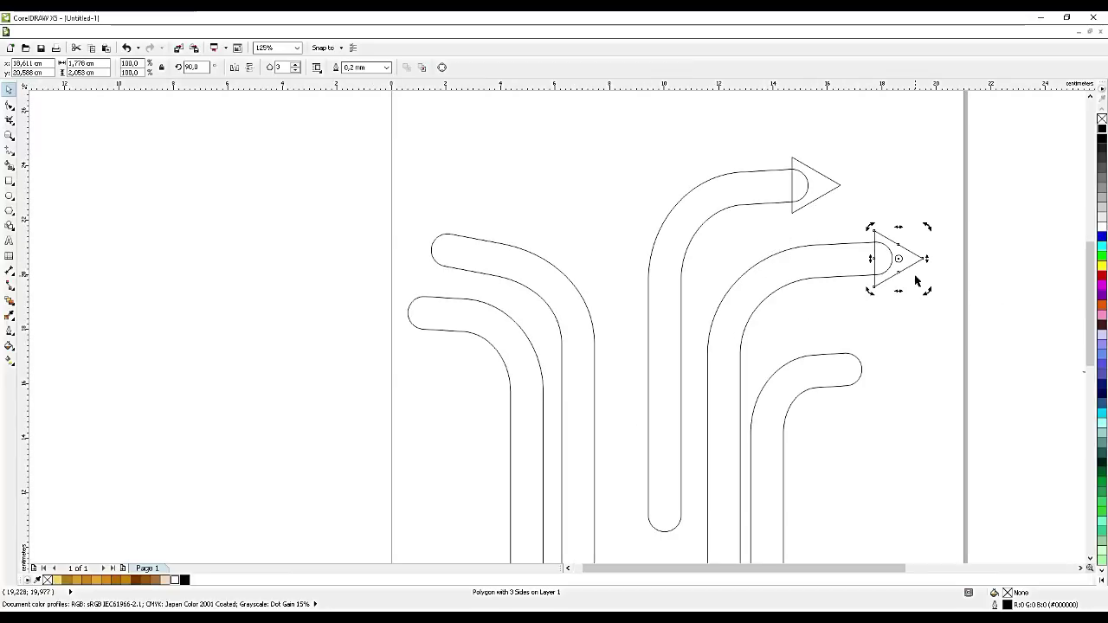
pyautogui.hotkey('ctrl', 'd')
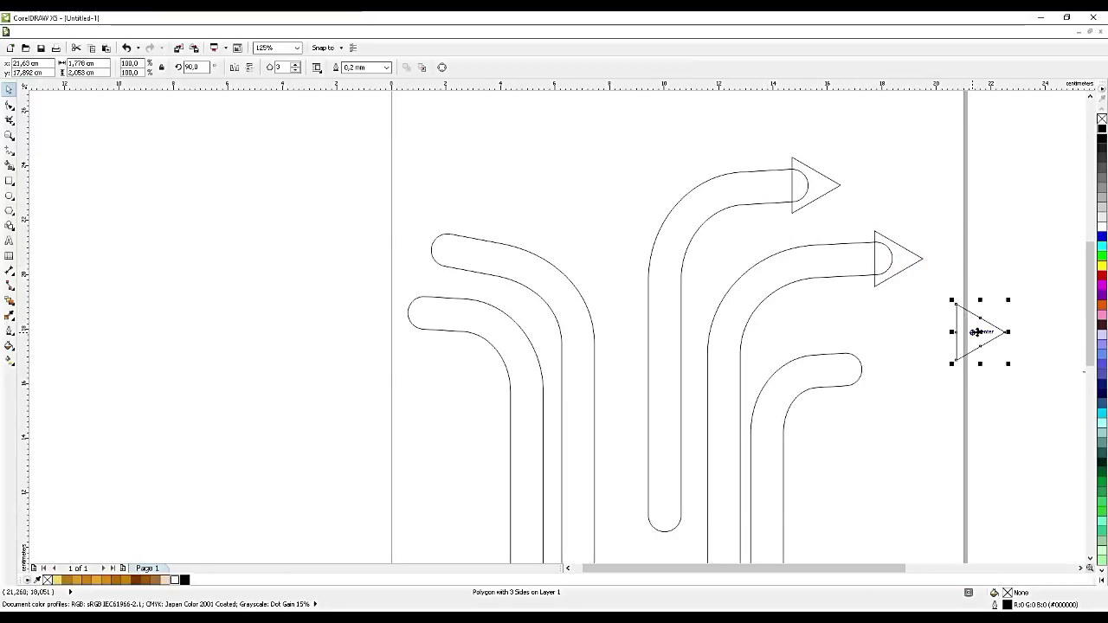
pyautogui.moveTo(896, 357); pyautogui.dragTo(870, 371)
pyautogui.scroll(4, 872, 374)
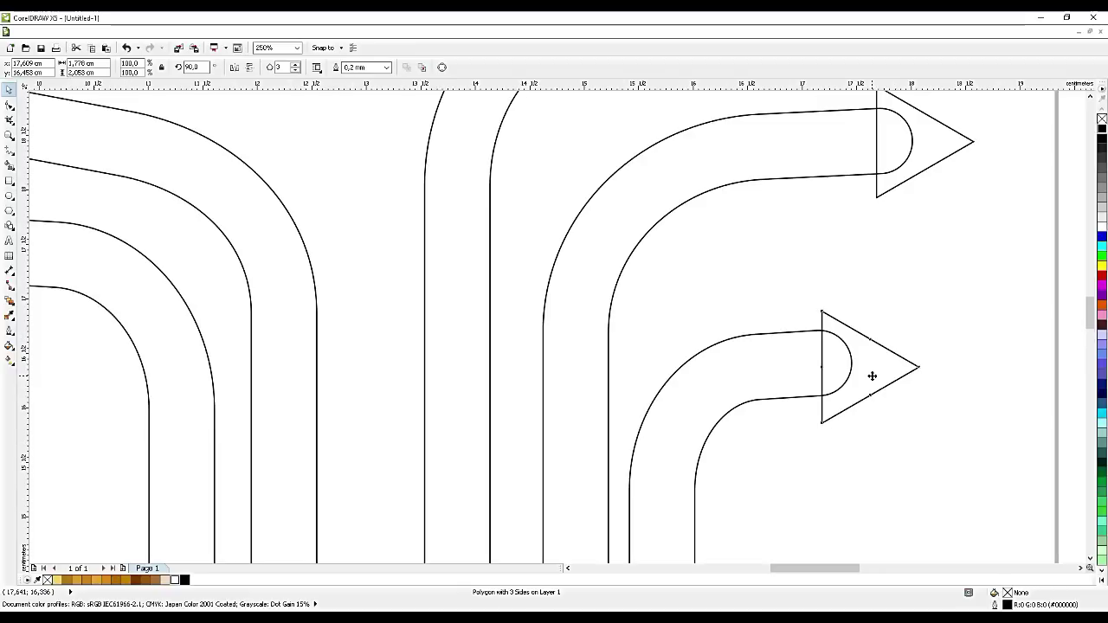
pyautogui.click(871, 372)
pyautogui.moveTo(872, 373); pyautogui.dragTo(871, 372)
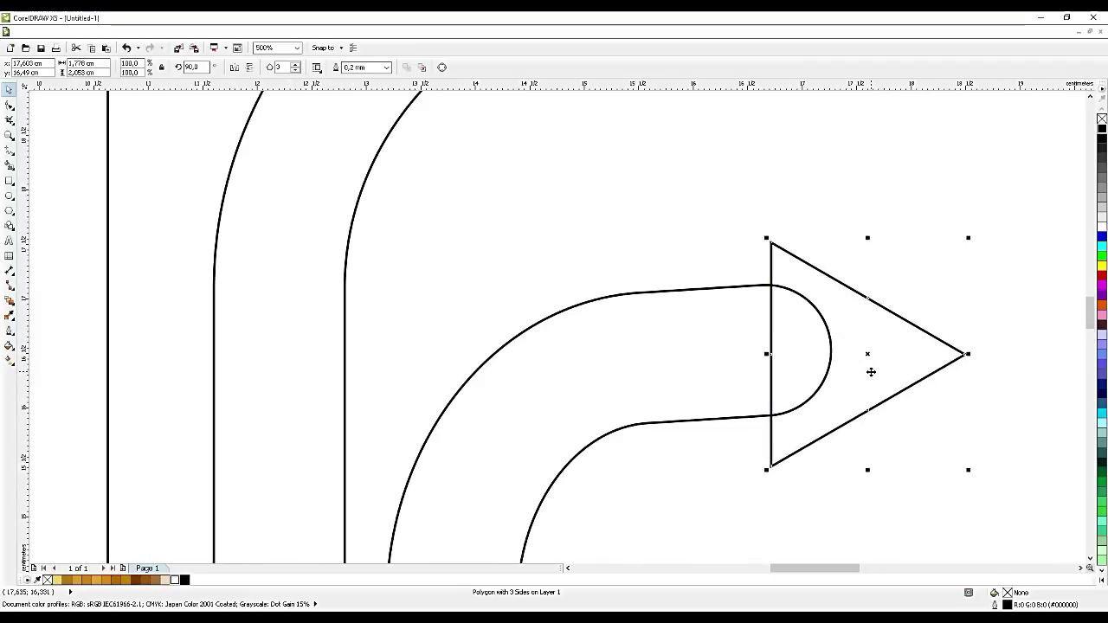
# - Duplicate the triangle onto the tip of the upper left-hand branch and mirror it horizontally to point outward
pyautogui.scroll(-2, 870, 369)
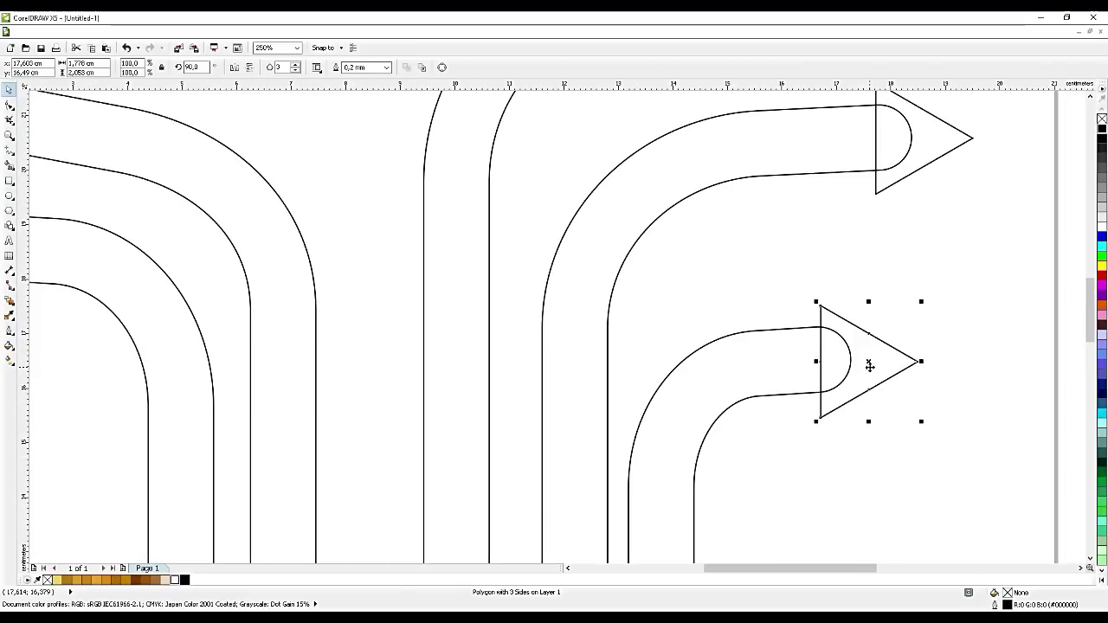
pyautogui.scroll(-2, 869, 366)
pyautogui.hotkey('ctrl', 'd')
pyautogui.moveTo(842, 478); pyautogui.dragTo(376, 237)
pyautogui.click(234, 67)
# - Rotate the upper left-hand triangle to 82.2 degrees and align its base across the branch behind the rounded tip
pyautogui.scroll(2, 487, 224)
pyautogui.scroll(2, 375, 237)
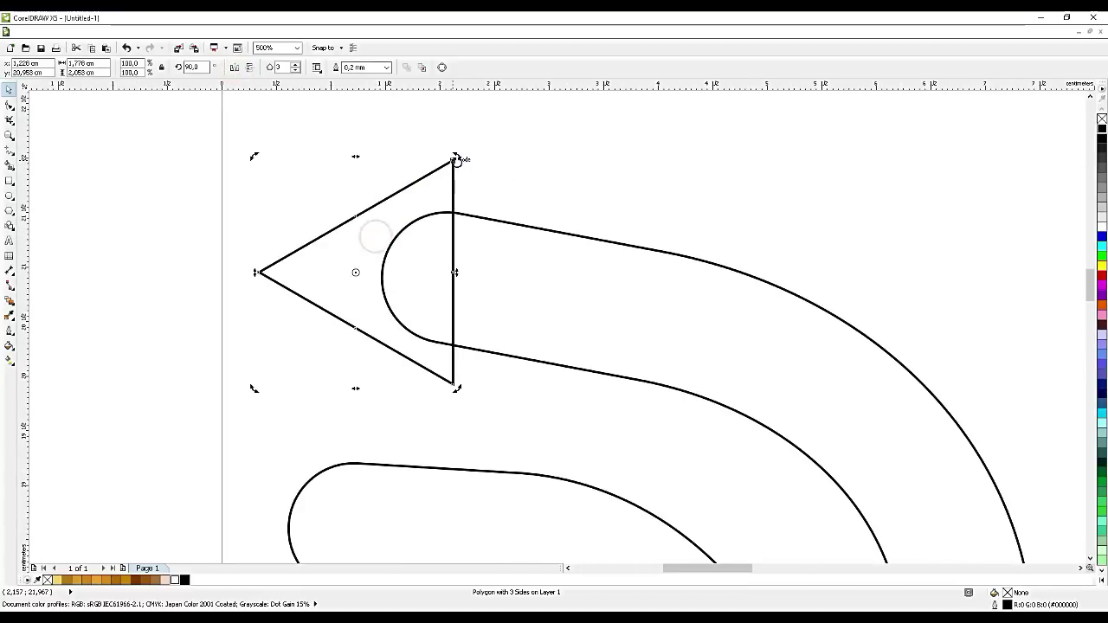
pyautogui.moveTo(458, 157); pyautogui.dragTo(477, 166)
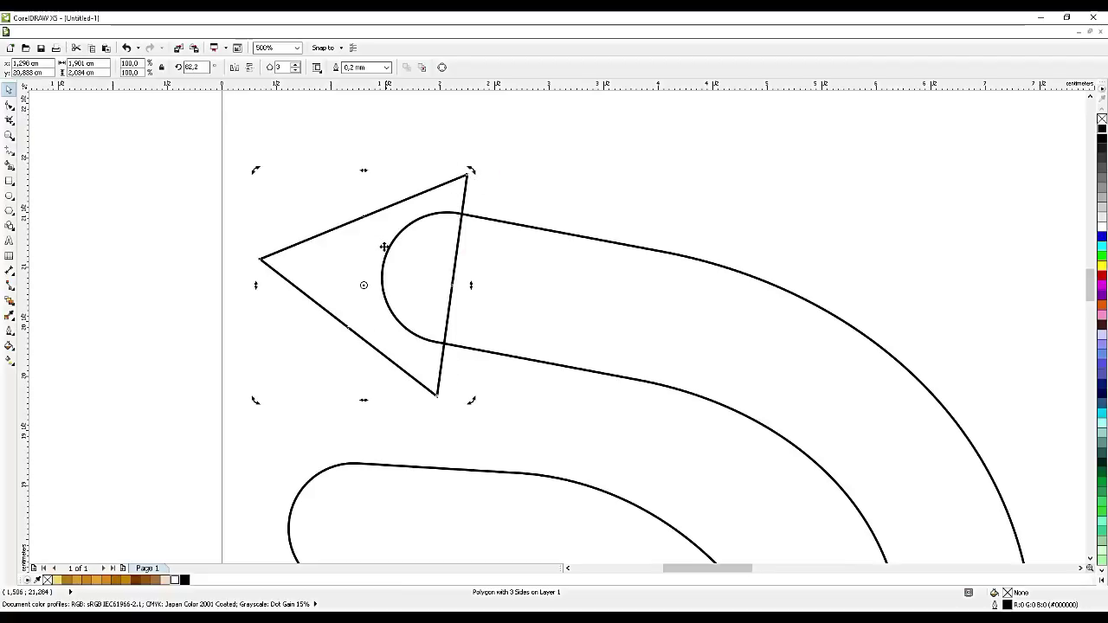
pyautogui.moveTo(370, 259); pyautogui.dragTo(367, 252)
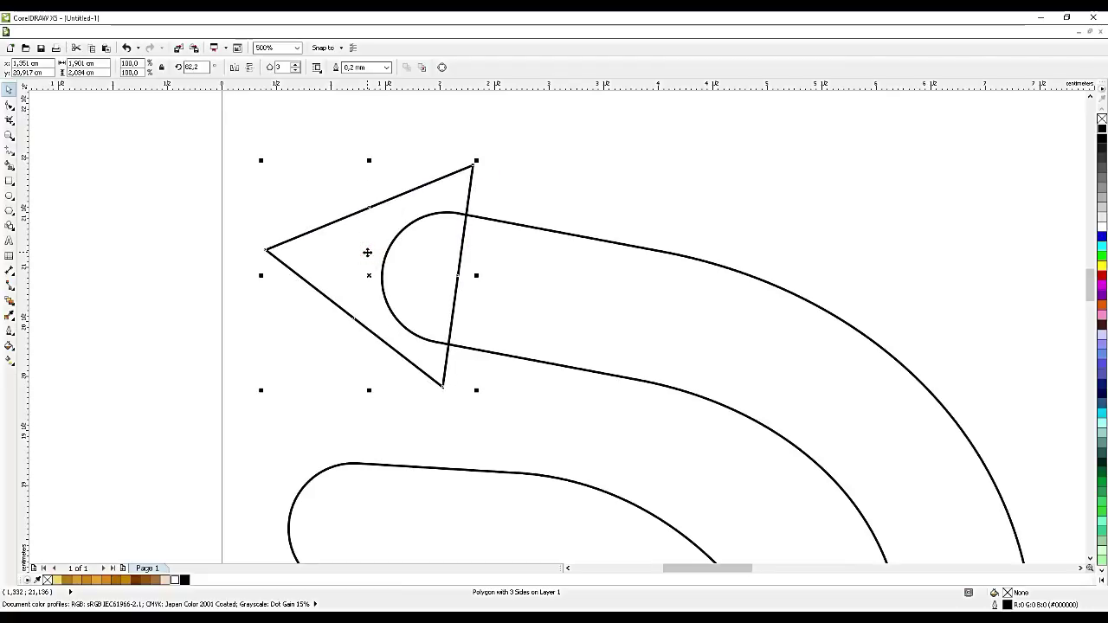
# - Duplicate the tilted triangle onto the tip of the lower left-hand branch and rotate it to 85.4 degrees to follow the branch
pyautogui.scroll(-3, 367, 252)
pyautogui.hotkey('ctrl', 'd')
pyautogui.scroll(-5, 620, 223)
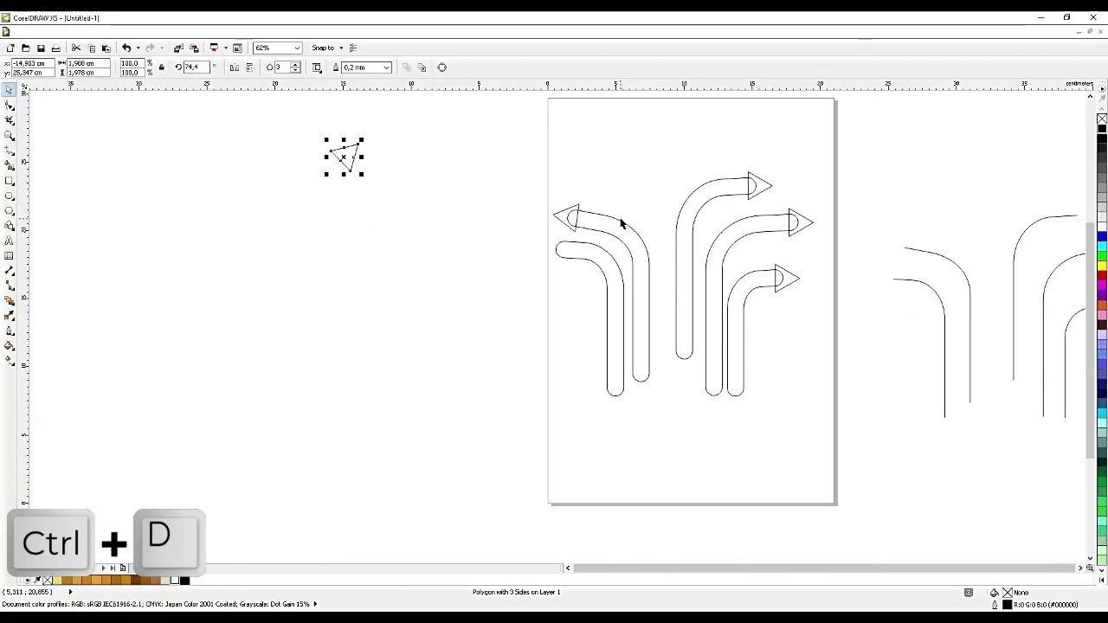
pyautogui.moveTo(346, 155); pyautogui.dragTo(584, 245)
pyautogui.scroll(4, 565, 258)
pyautogui.click(576, 211)
pyautogui.moveTo(598, 177); pyautogui.dragTo(563, 209)
pyautogui.scroll(2, 577, 205)
pyautogui.scroll(-4, 563, 209)
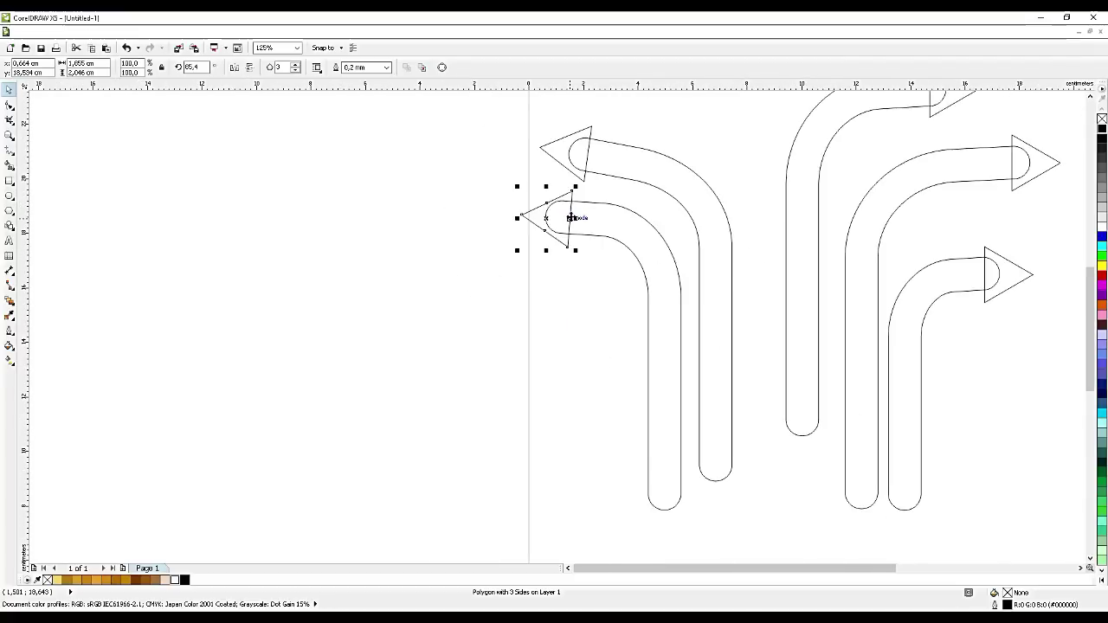
# - Try to weld the triangle to the lower left-hand branch
pyautogui.scroll(2, 564, 211)
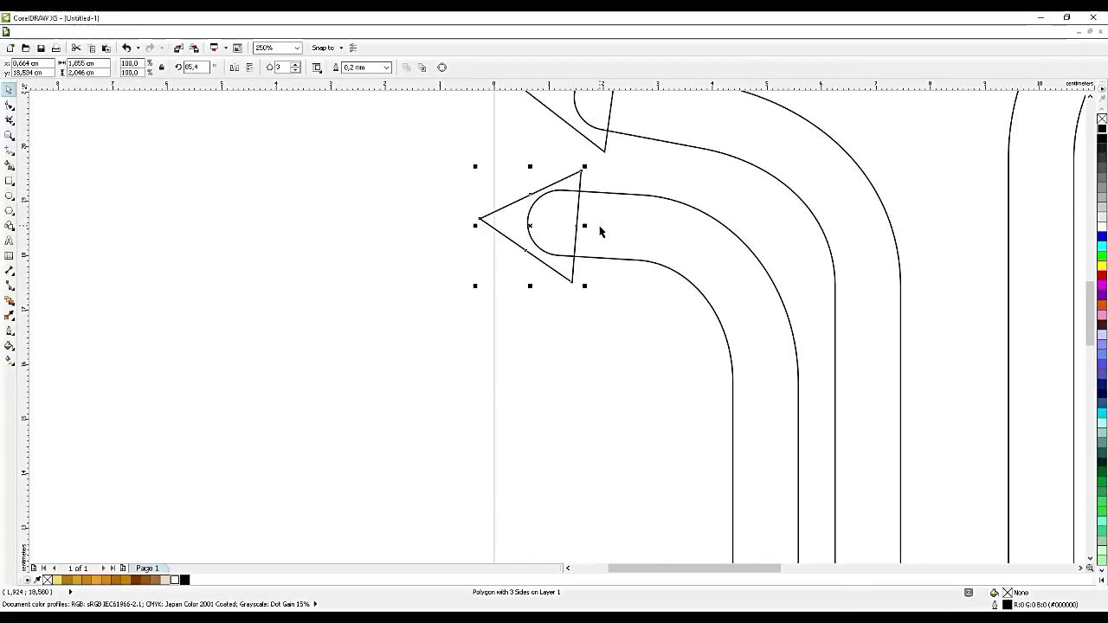
pyautogui.keyDown('shift'); pyautogui.click(586, 212); pyautogui.keyUp('shift')
pyautogui.click(340, 67)
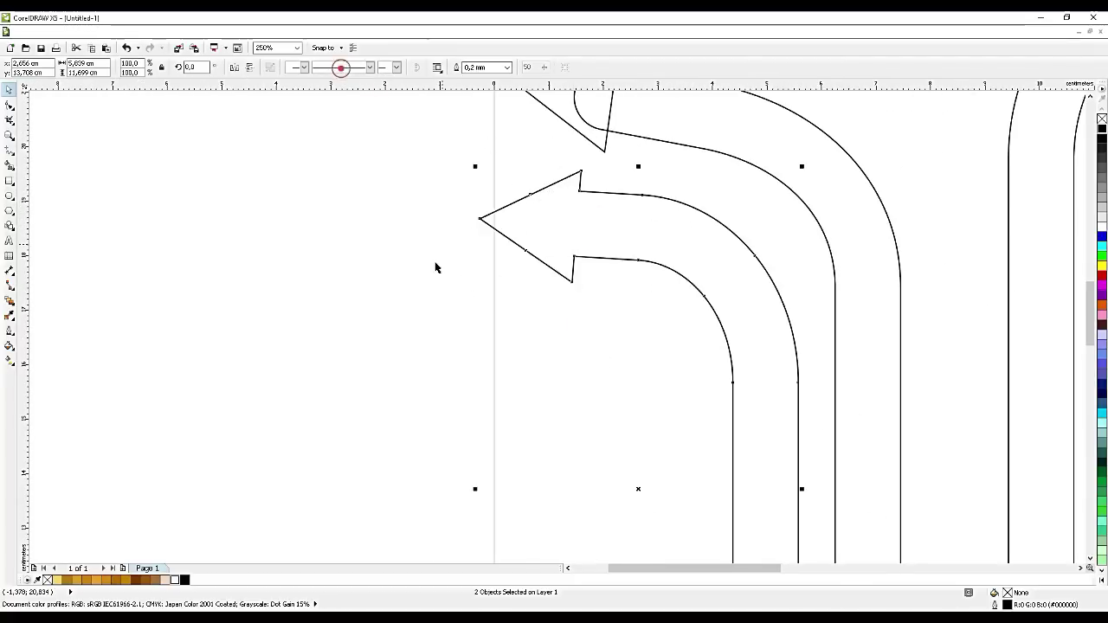
pyautogui.scroll(-2, 436, 270)
pyautogui.keyDown('shift'); pyautogui.click(552, 190); pyautogui.keyUp('shift')
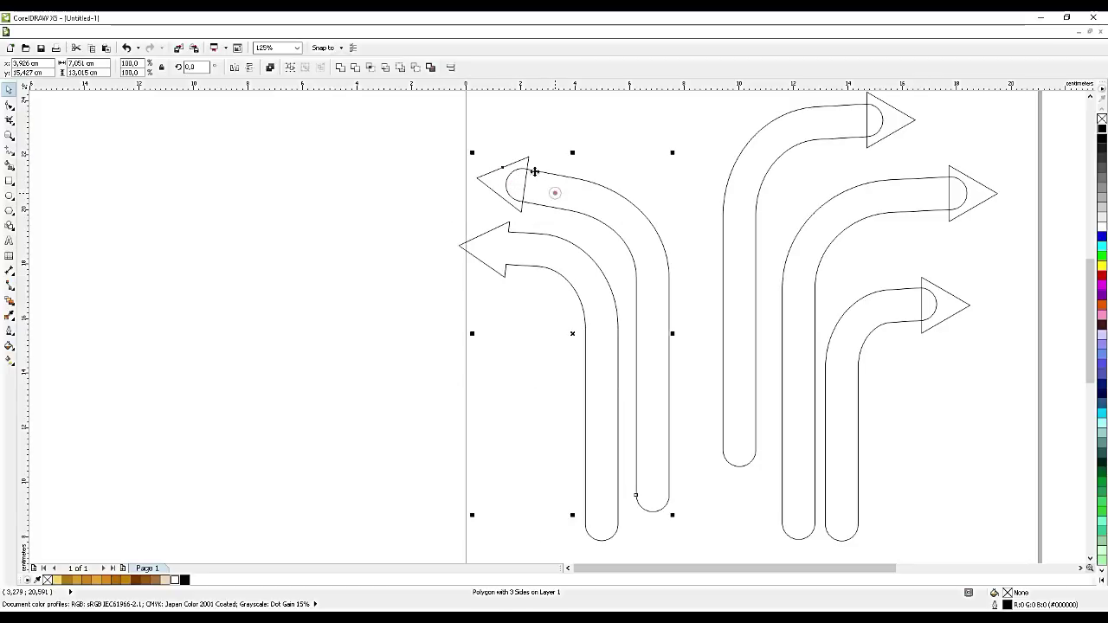
pyautogui.scroll(4, 498, 251)
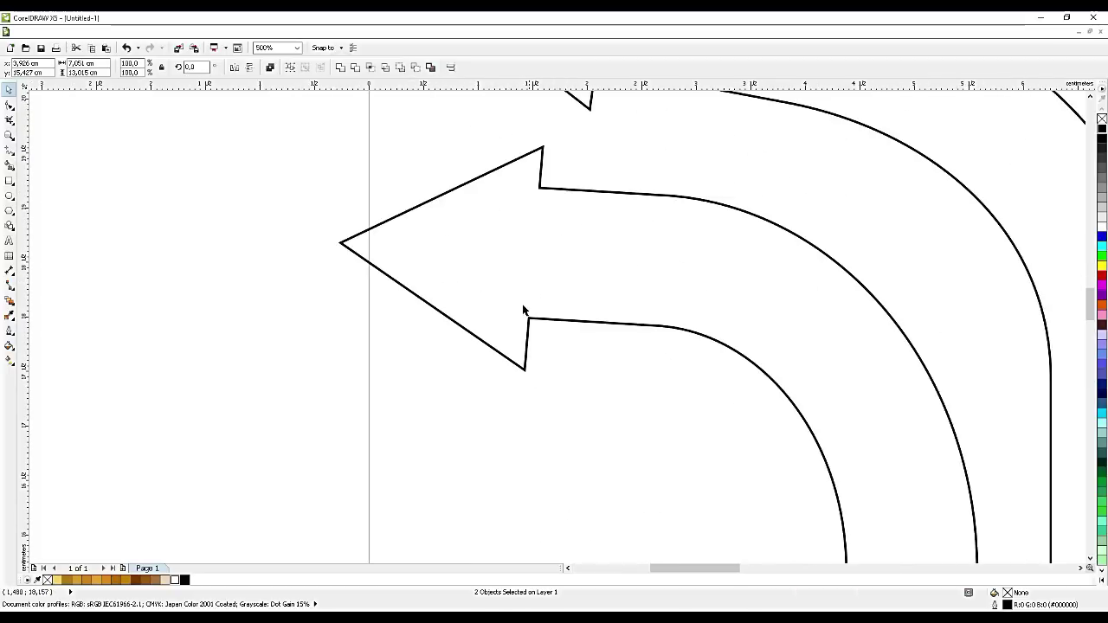
pyautogui.hotkey('ctrl', 'z')
# - Nudge the lower left-hand triangle slightly upward to centre it on the tip and weld it to its branch
pyautogui.click(546, 364)
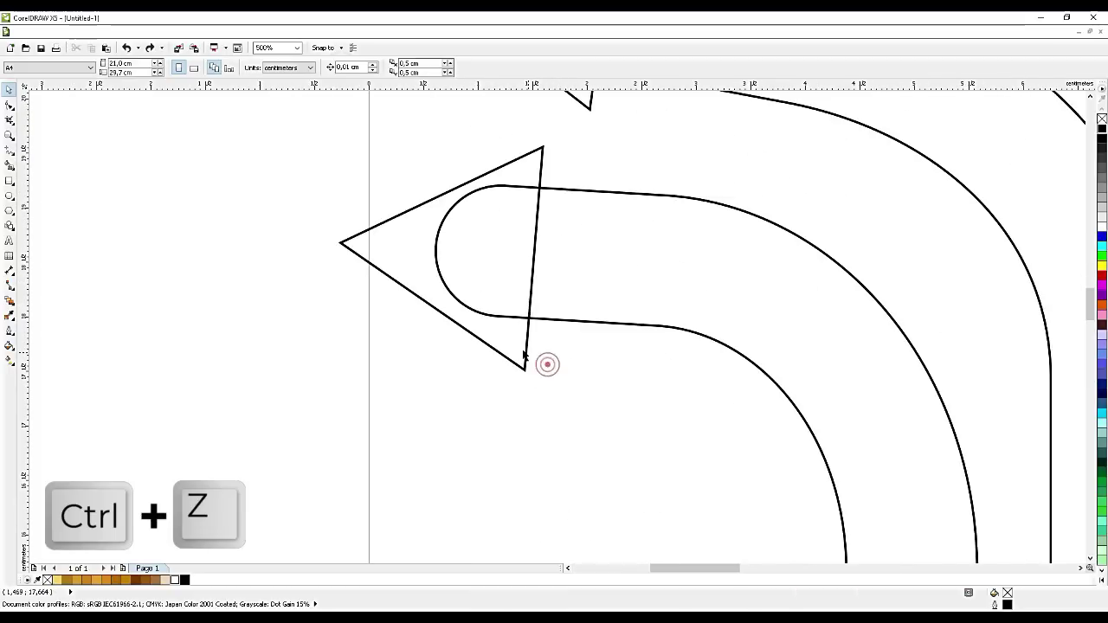
pyautogui.click(522, 346)
pyautogui.moveTo(522, 343); pyautogui.dragTo(523, 337)
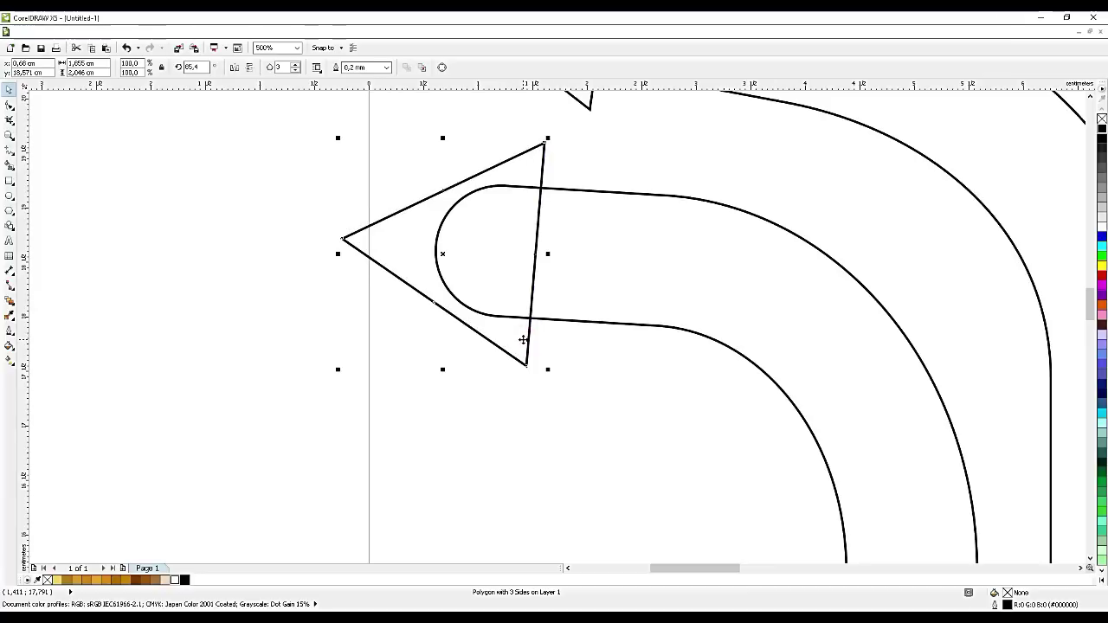
pyautogui.keyDown('shift'); pyautogui.click(608, 277); pyautogui.keyUp('shift')
pyautogui.click(347, 69)
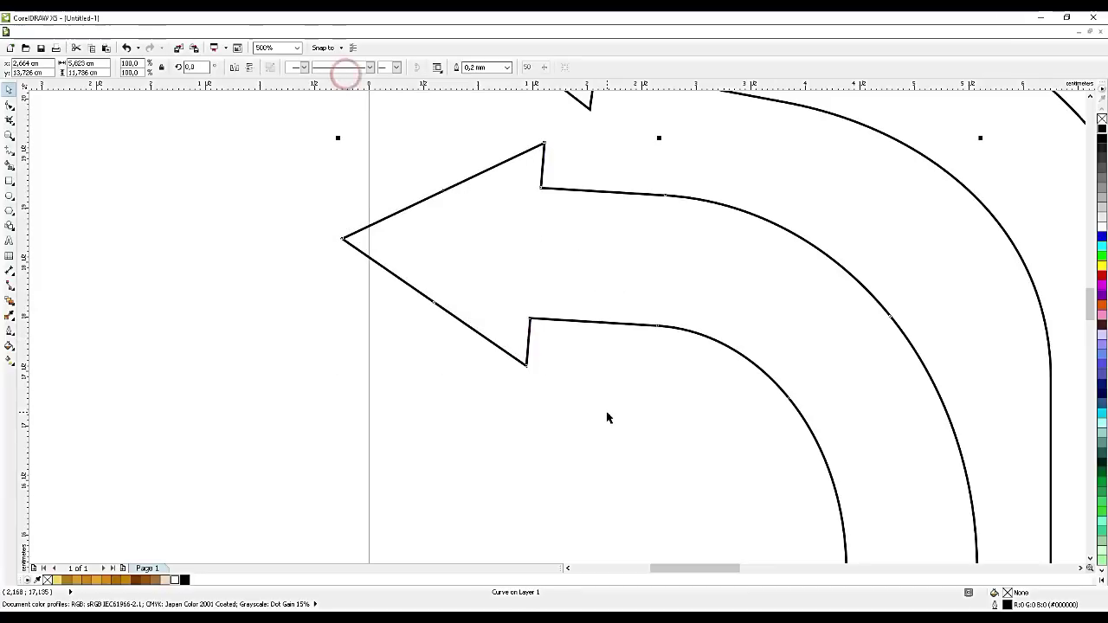
# - Shift the upper left-hand triangle slightly down to centre it on the tip and weld it to its branch
pyautogui.scroll(-4, 607, 424)
pyautogui.scroll(4, 606, 316)
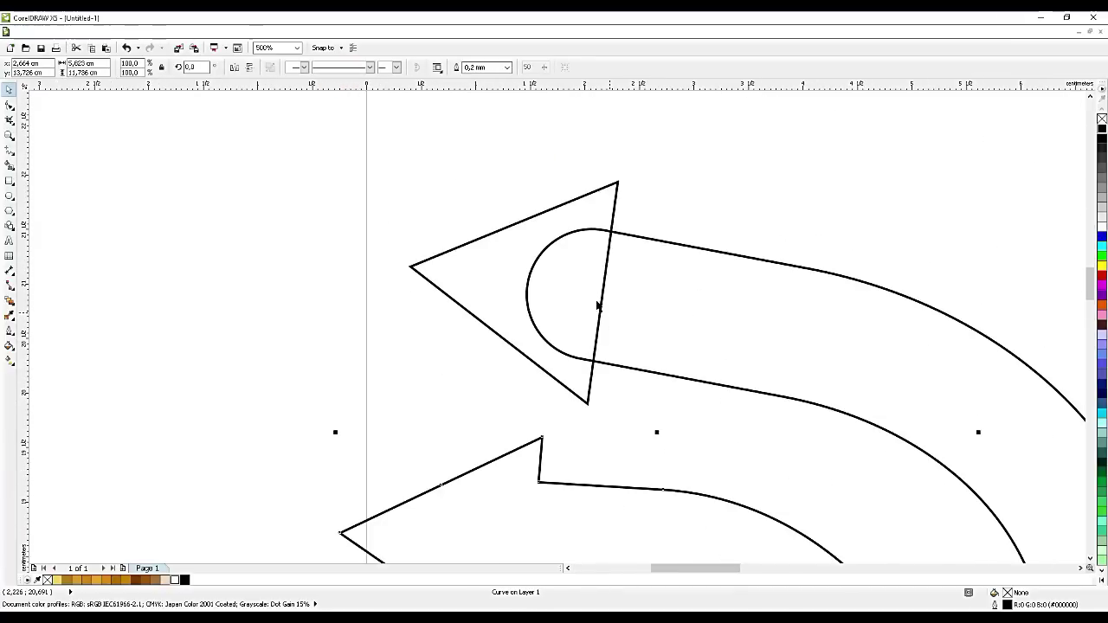
pyautogui.click(540, 278)
pyautogui.moveTo(544, 265); pyautogui.dragTo(549, 269)
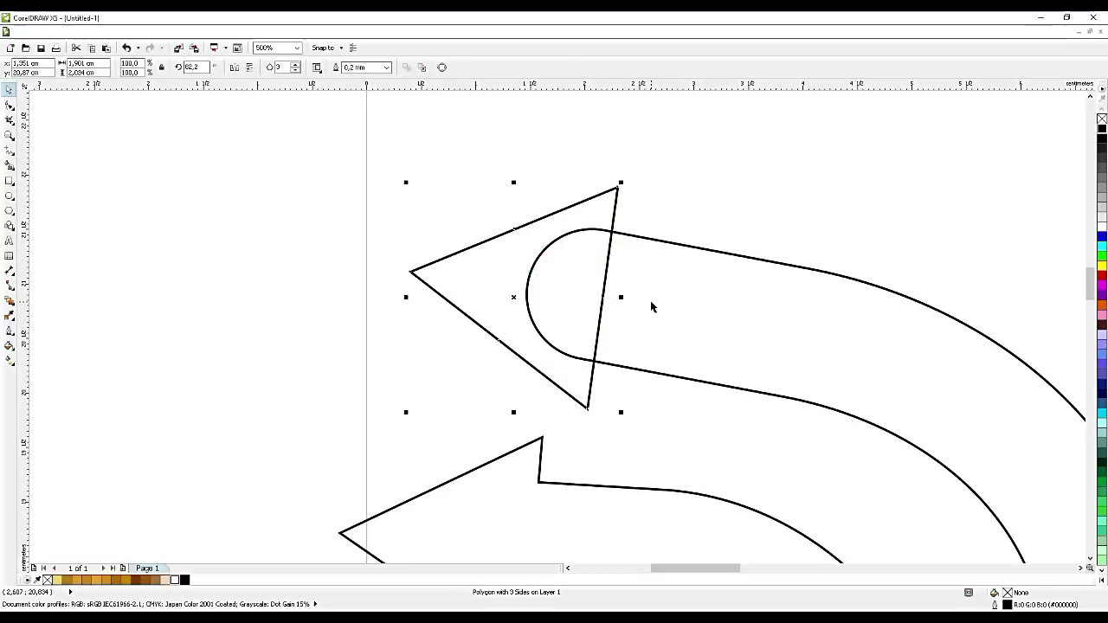
pyautogui.keyDown('shift'); pyautogui.click(650, 302); pyautogui.keyUp('shift')
pyautogui.click(337, 68)
# - Weld the triangular arrowhead to the tallest branch so they form one arrow outline
pyautogui.scroll(-6, 250, 161)
pyautogui.scroll(-2, 250, 160)
pyautogui.scroll(8, 445, 129)
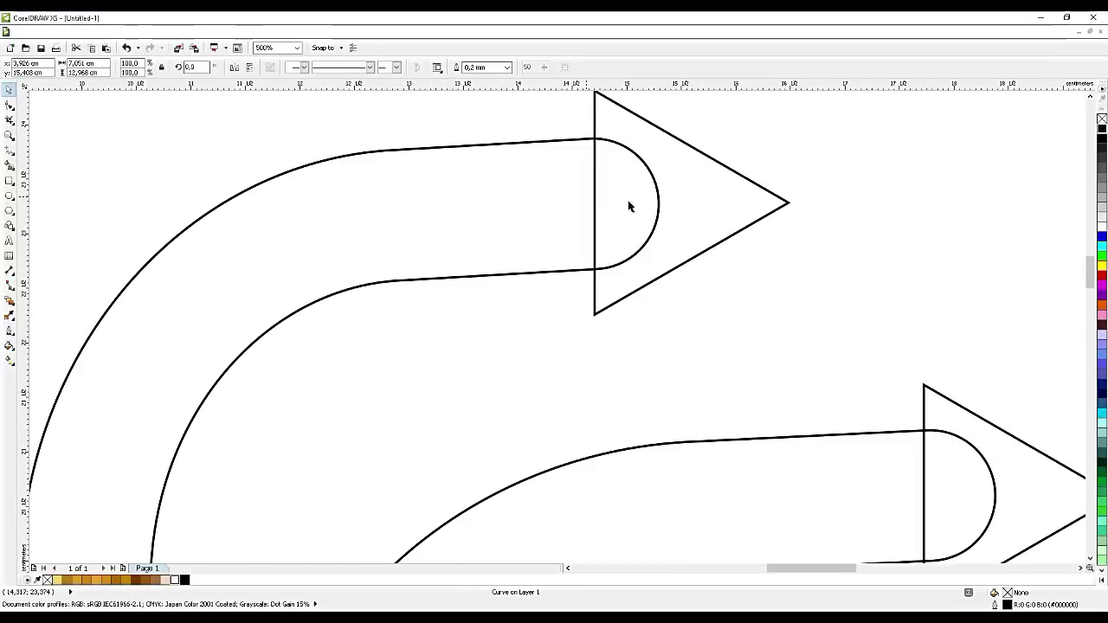
pyautogui.click(681, 198)
pyautogui.moveTo(680, 198); pyautogui.dragTo(665, 208)
pyautogui.keyDown('shift'); pyautogui.click(514, 213); pyautogui.keyUp('shift')
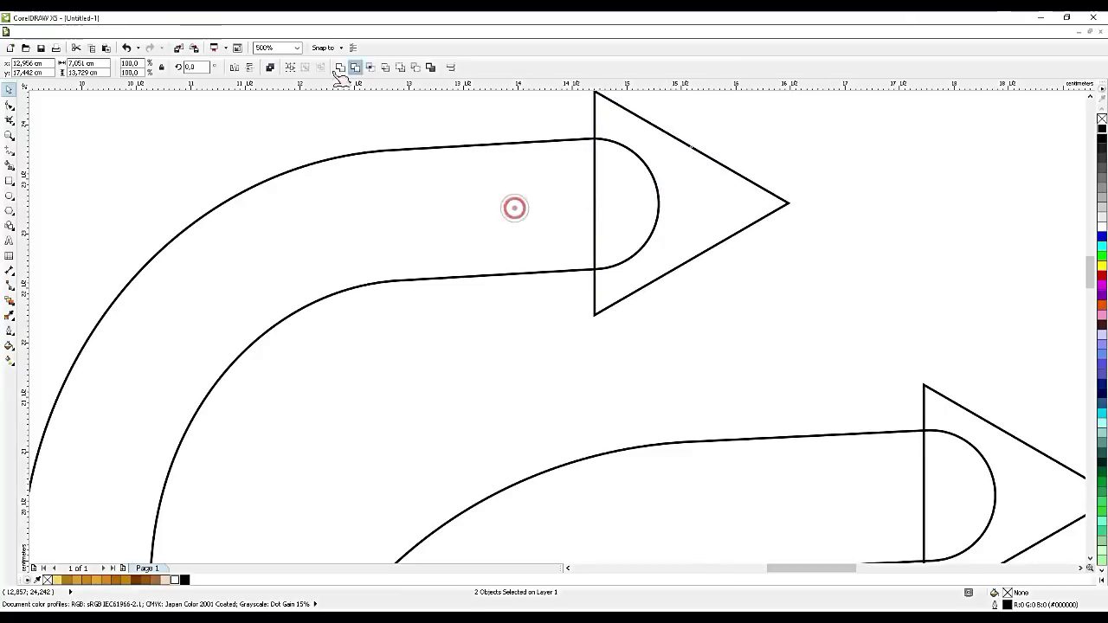
pyautogui.click(336, 67)
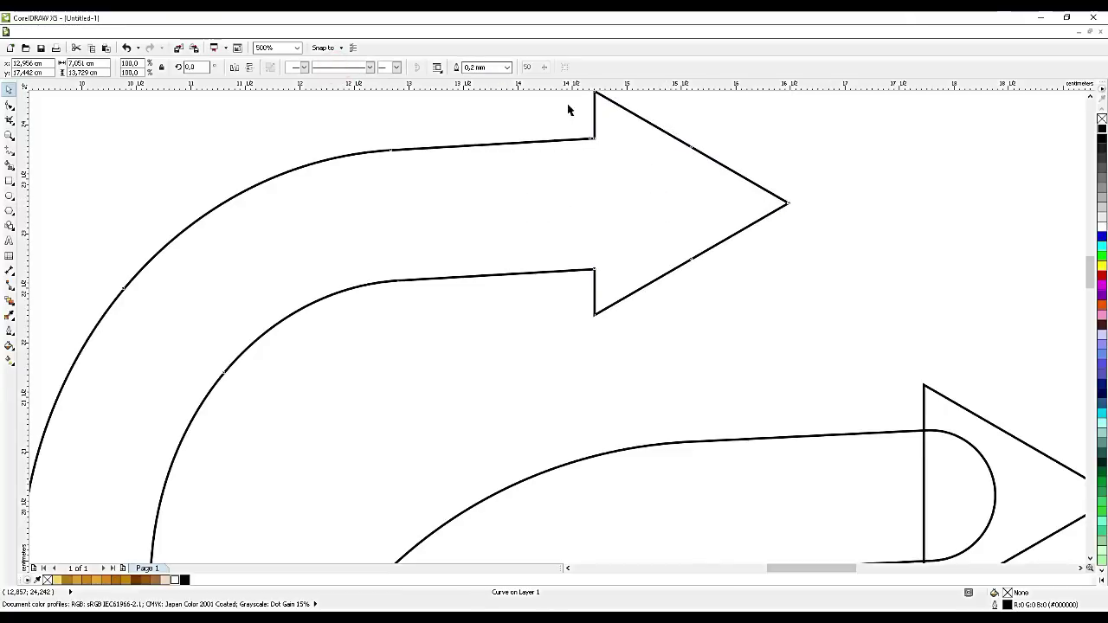
# - Rotate the middle right-hand triangle to 92.4 degrees, centre it on the branch tip, and weld it to the branch
pyautogui.scroll(-4, 719, 148)
pyautogui.click(786, 235)
pyautogui.scroll(2, 791, 232)
pyautogui.click(802, 237)
pyautogui.scroll(2, 809, 239)
pyautogui.moveTo(888, 128); pyautogui.dragTo(888, 122)
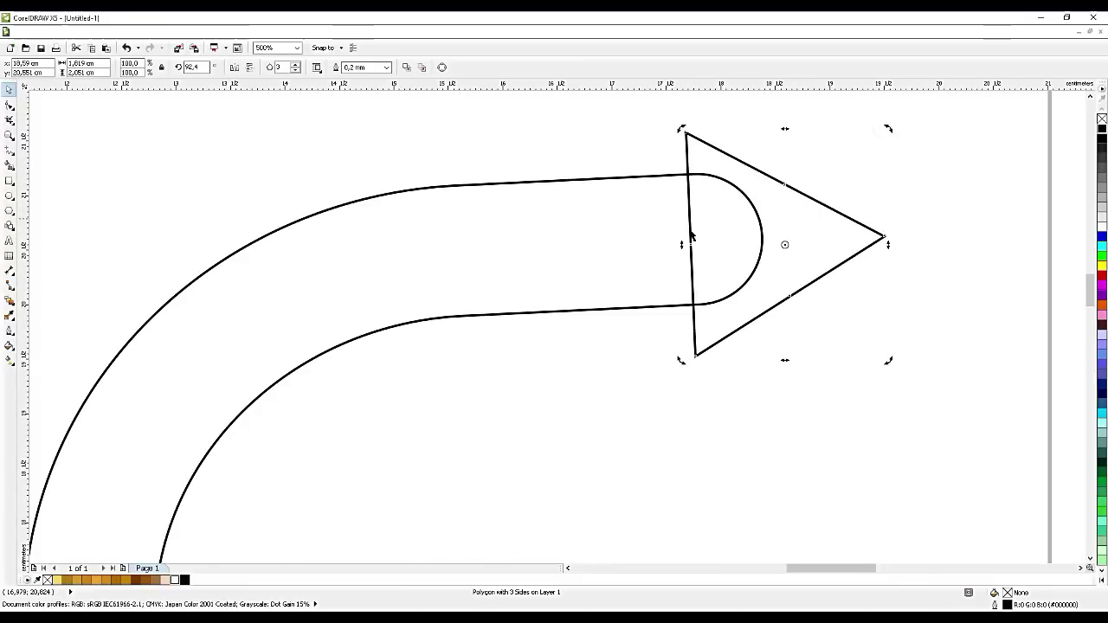
pyautogui.moveTo(773, 264); pyautogui.dragTo(771, 258)
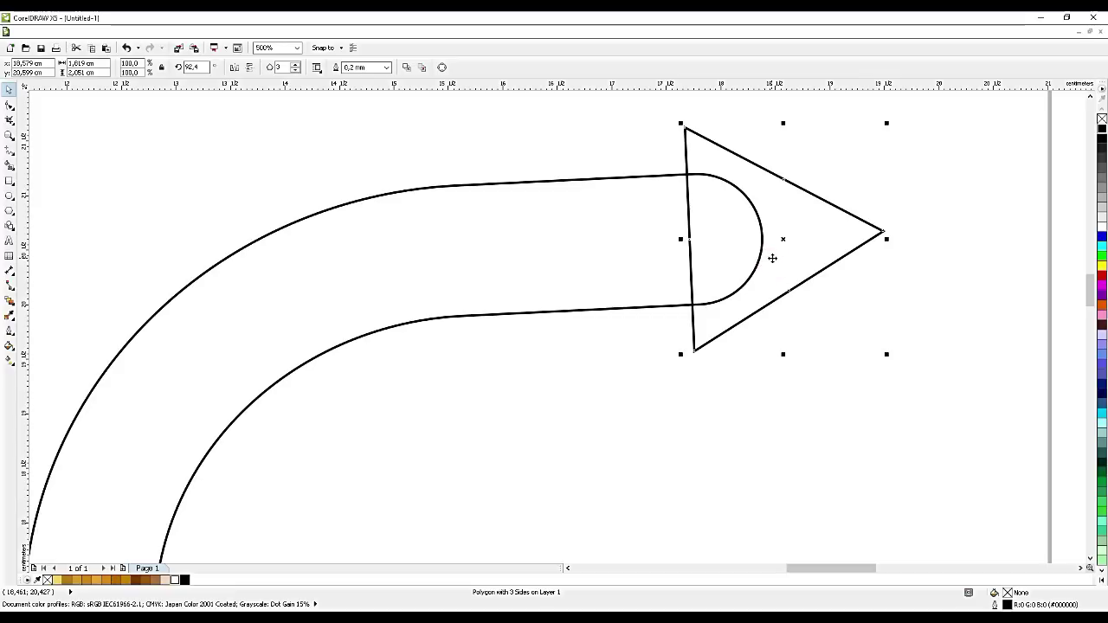
pyautogui.keyDown('shift'); pyautogui.click(639, 246); pyautogui.keyUp('shift')
pyautogui.click(344, 66)
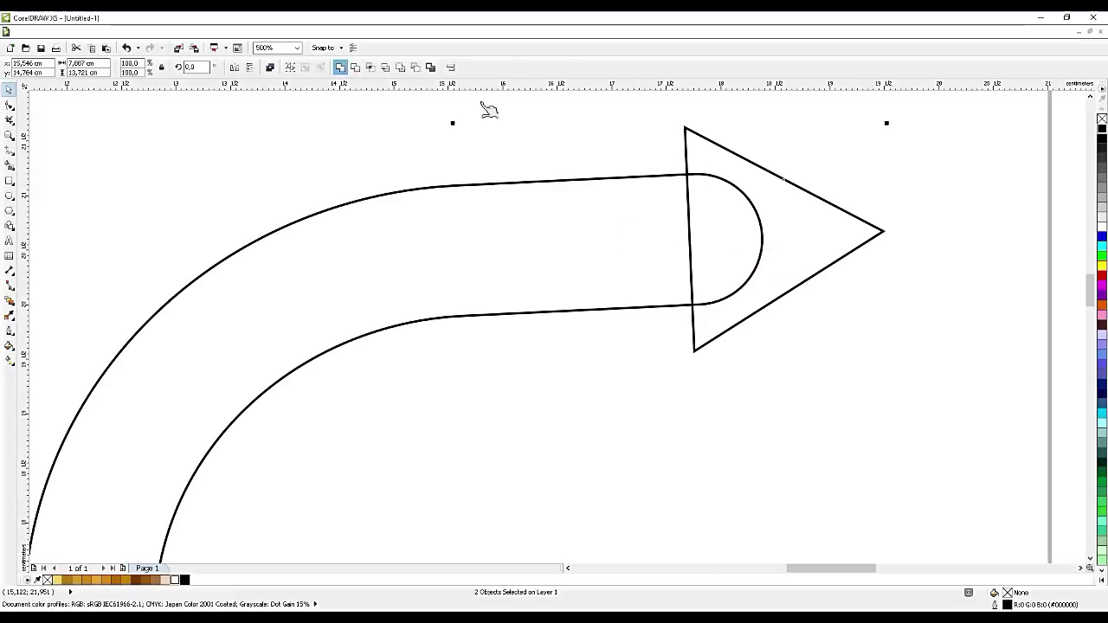
# - Tilt the shortest right-hand branch's triangle slightly counterclockwise, centre it on the tip, and weld it to the branch
pyautogui.scroll(-4, 735, 178)
pyautogui.scroll(5, 733, 305)
pyautogui.click(725, 300)
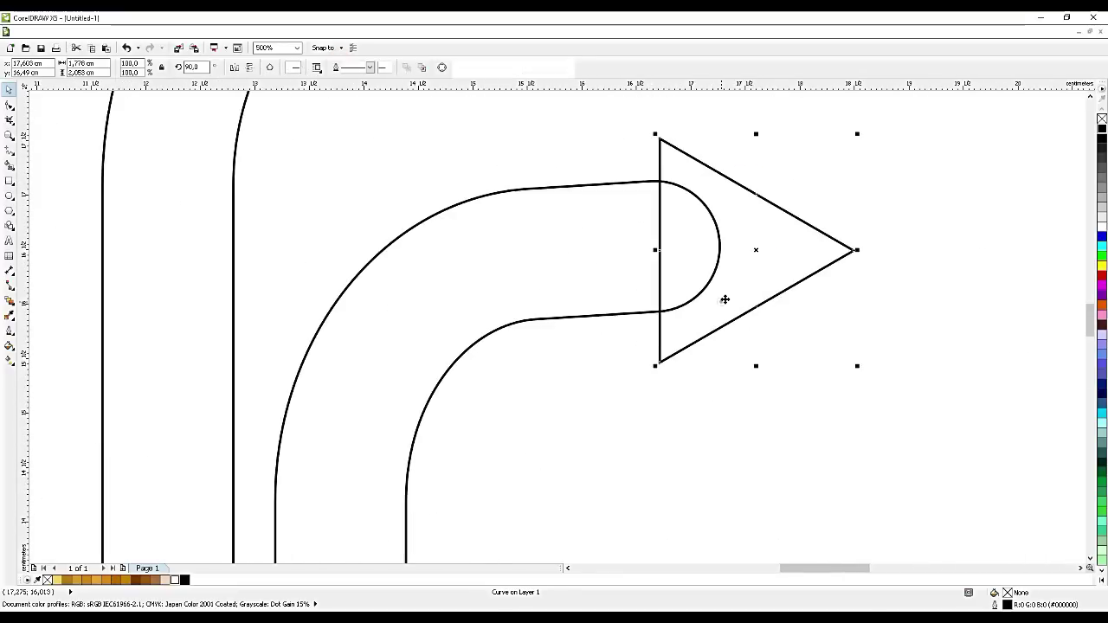
pyautogui.moveTo(859, 359); pyautogui.dragTo(863, 355)
pyautogui.moveTo(771, 279); pyautogui.dragTo(759, 274)
pyautogui.keyDown('shift'); pyautogui.click(584, 250); pyautogui.keyUp('shift')
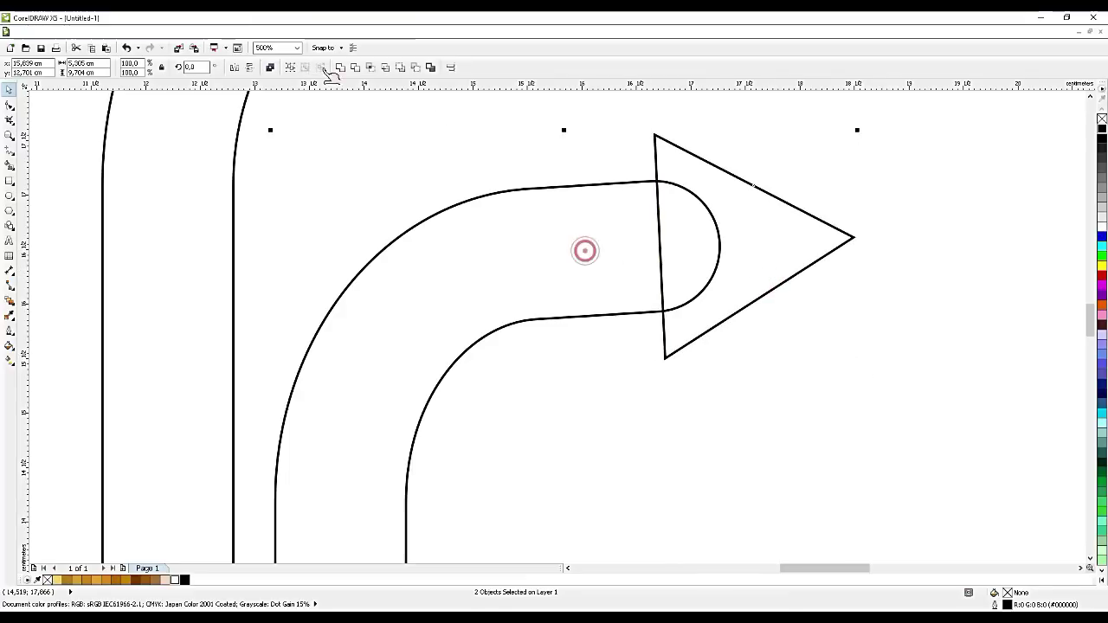
pyautogui.click(339, 66)
# - Move the shortest hairline curve into the shortest right-hand arrow, placing its lower end at the centre of the rounded bottom
pyautogui.scroll(-4, 734, 269)
pyautogui.scroll(-1, 736, 269)
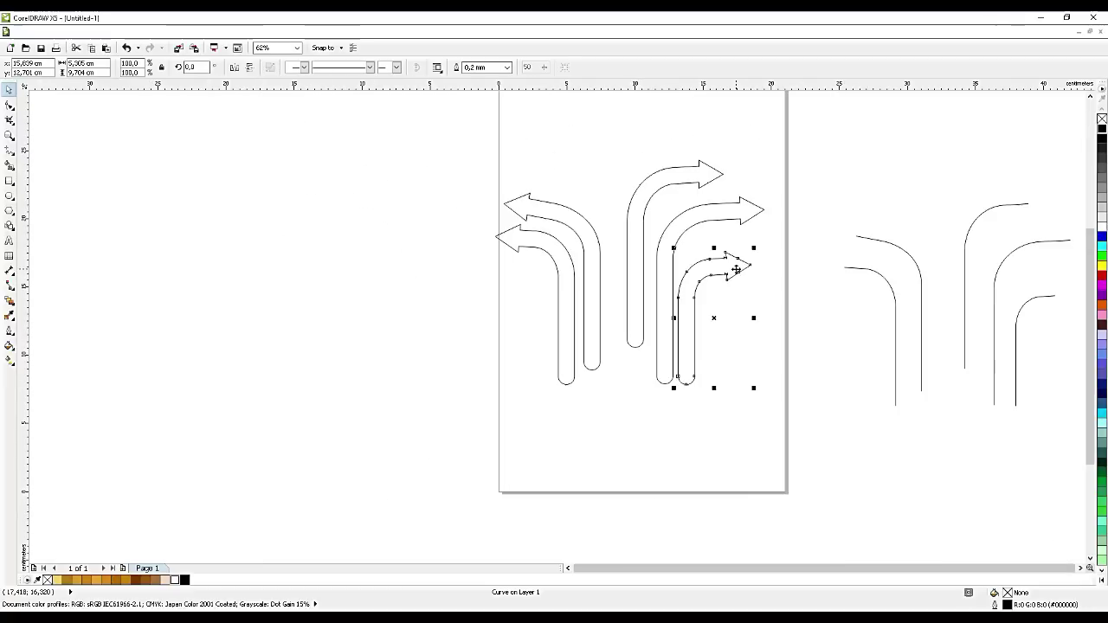
pyautogui.click(1018, 337)
pyautogui.click(1015, 337)
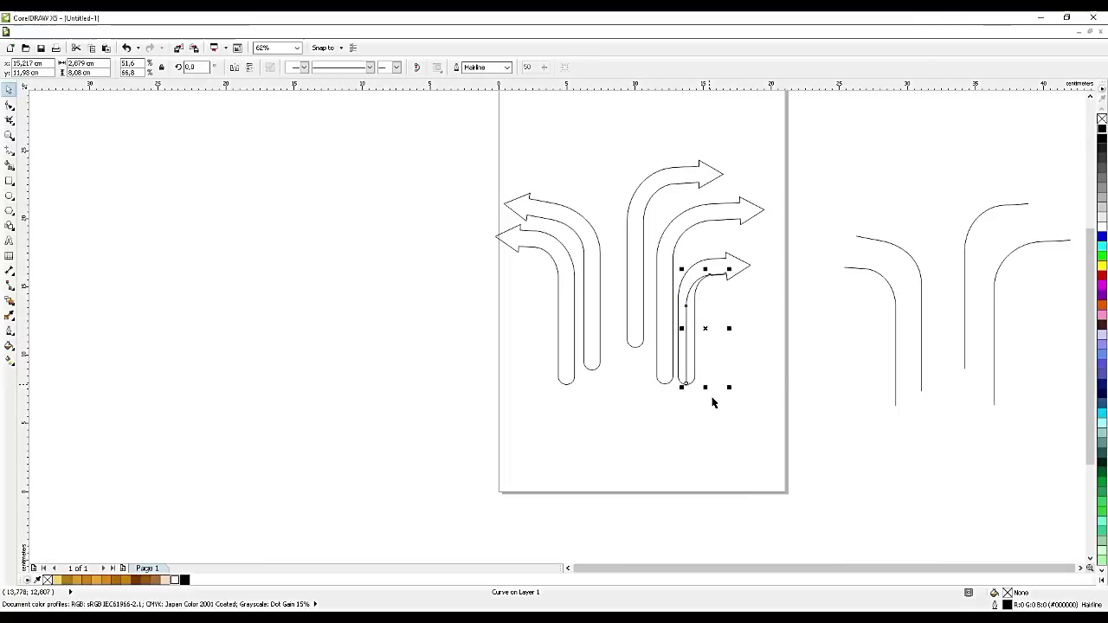
pyautogui.scroll(4, 699, 390)
pyautogui.scroll(4, 638, 361)
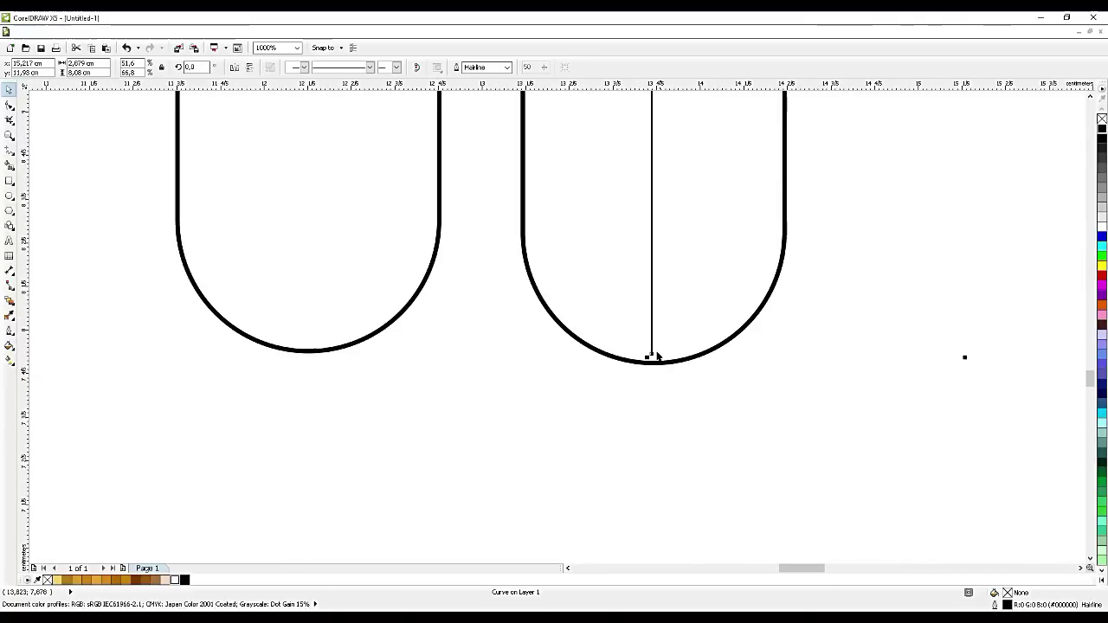
pyautogui.moveTo(650, 358)
pyautogui.mouseDown()
pyautogui.moveTo(683, 361)
pyautogui.moveTo(654, 363)
pyautogui.mouseUp()
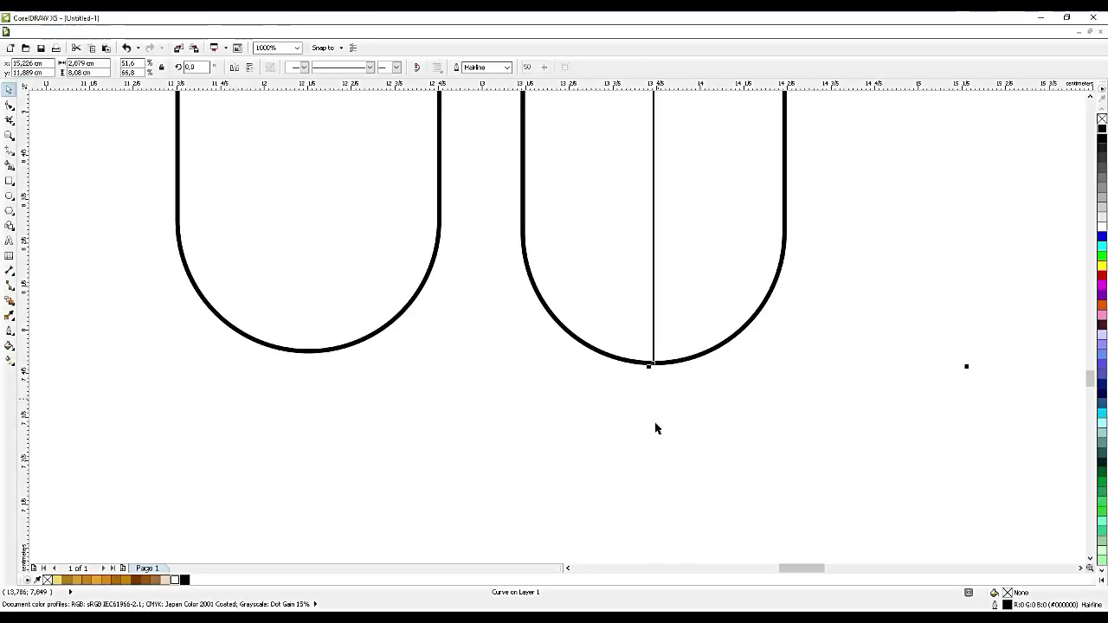
pyautogui.scroll(-5, 651, 445)
pyautogui.scroll(2, 698, 220)
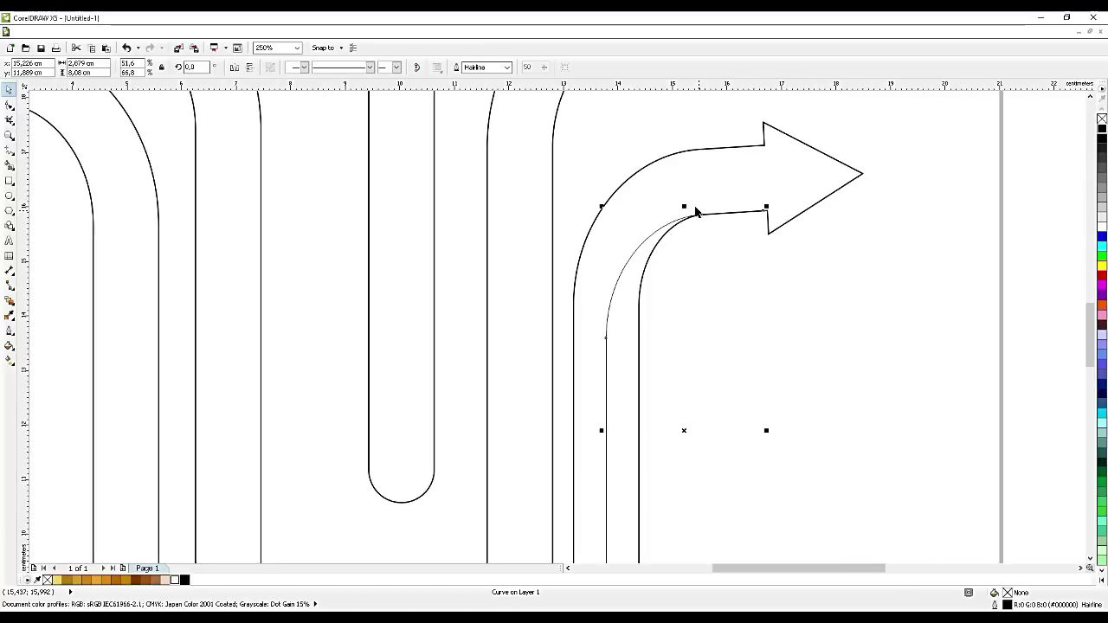
# - Stretch the shortest right-hand arrow's centre line upward to about 8.62 cm tall and extend its end node to the arrow tip
pyautogui.moveTo(685, 208); pyautogui.dragTo(684, 177)
pyautogui.scroll(2, 766, 181)
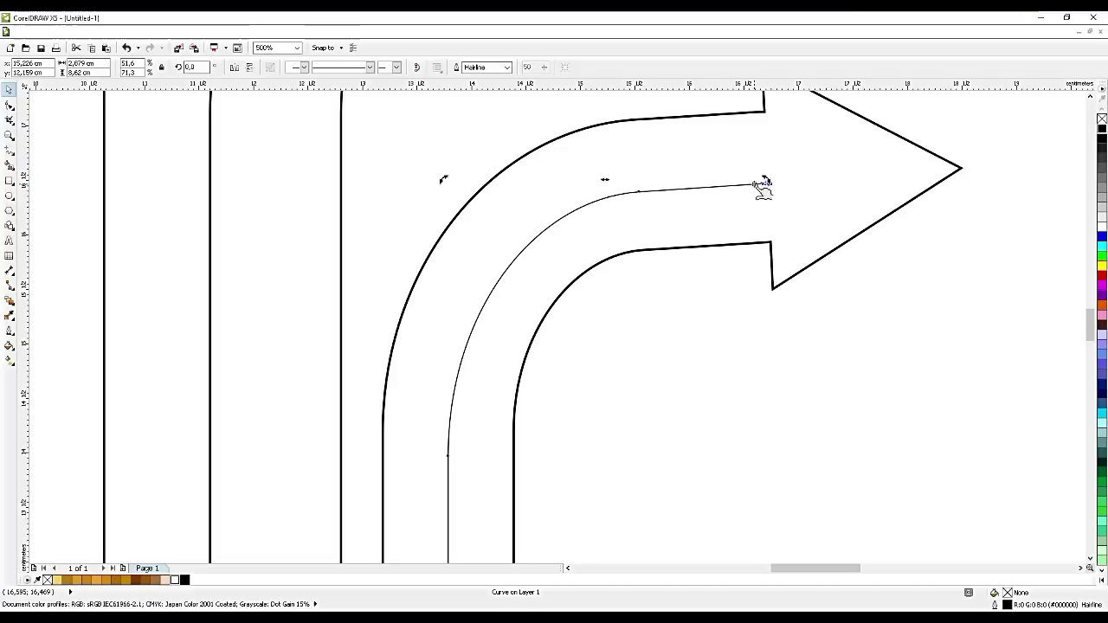
pyautogui.press('F10')
pyautogui.moveTo(760, 183); pyautogui.dragTo(963, 168)
pyautogui.scroll(-2, 892, 227)
pyautogui.scroll(-2, 891, 227)
pyautogui.scroll(2, 895, 225)
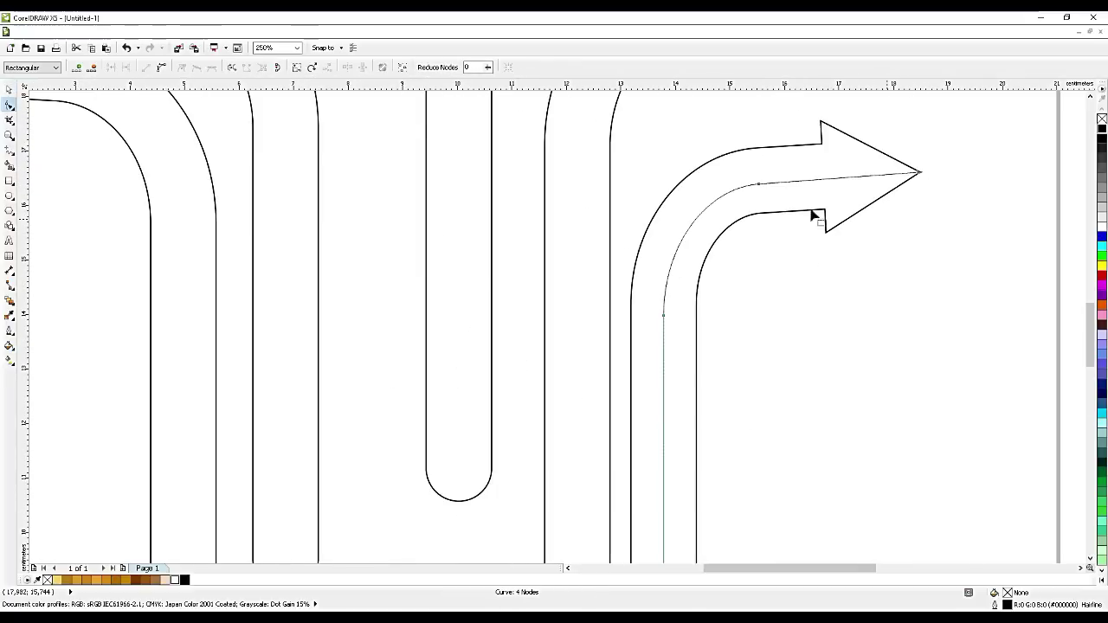
pyautogui.click(10, 89)
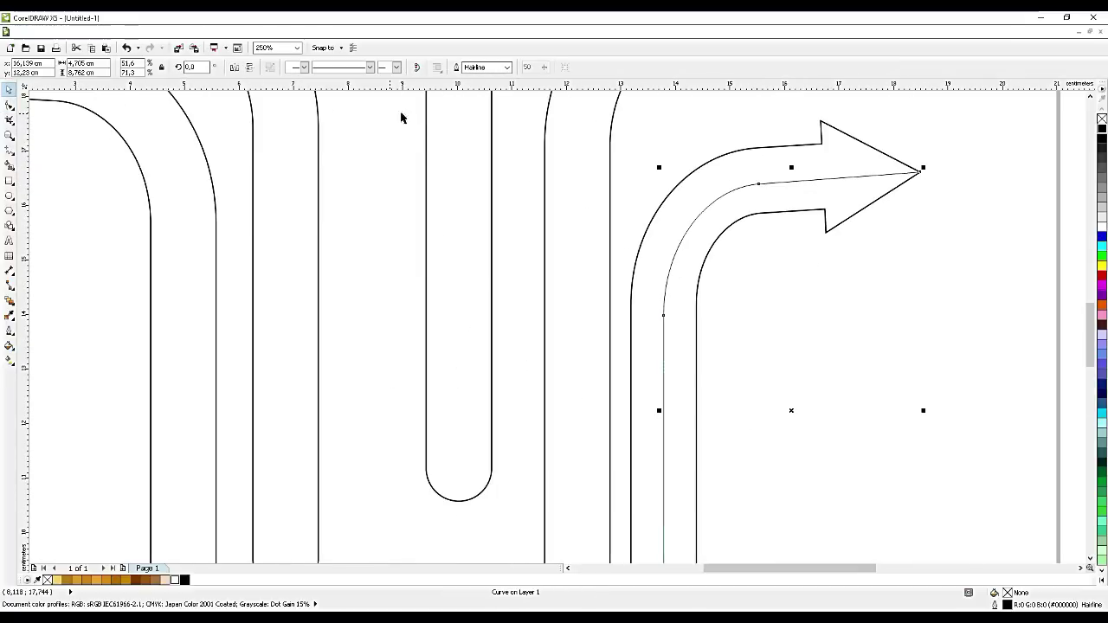
# - Smart-fill both halves of the shortest right-hand arrow in blue-grey with a 0.2 mm outline, and send the selected fill to the back
pyautogui.click(11, 152)
pyautogui.click(12, 166)
pyautogui.click(48, 162)
pyautogui.click(755, 176)
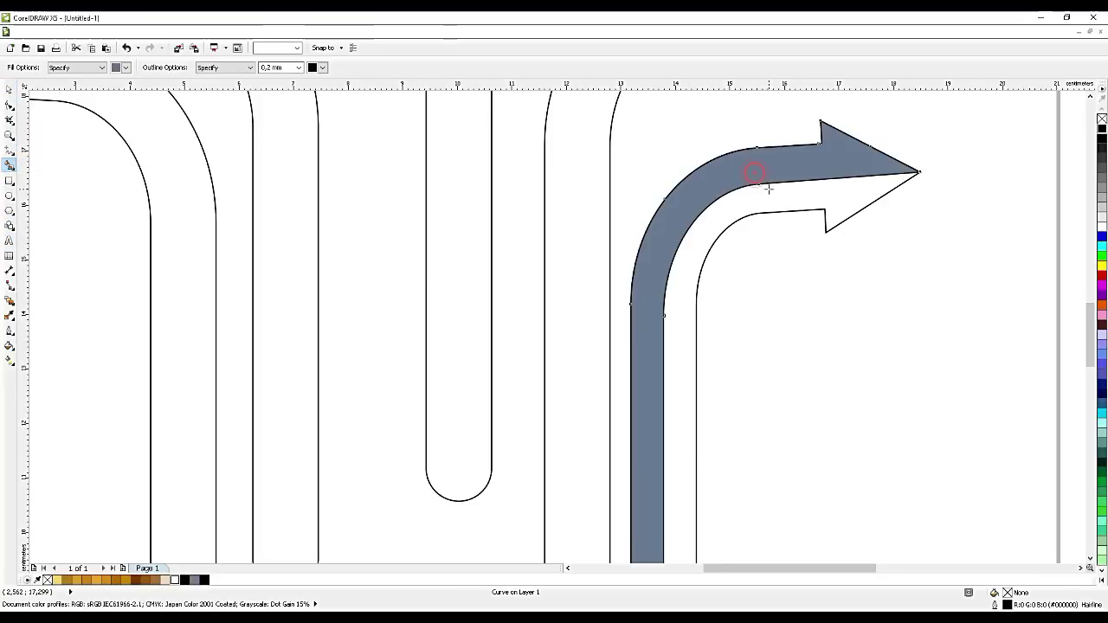
pyautogui.scroll(-2, 762, 186)
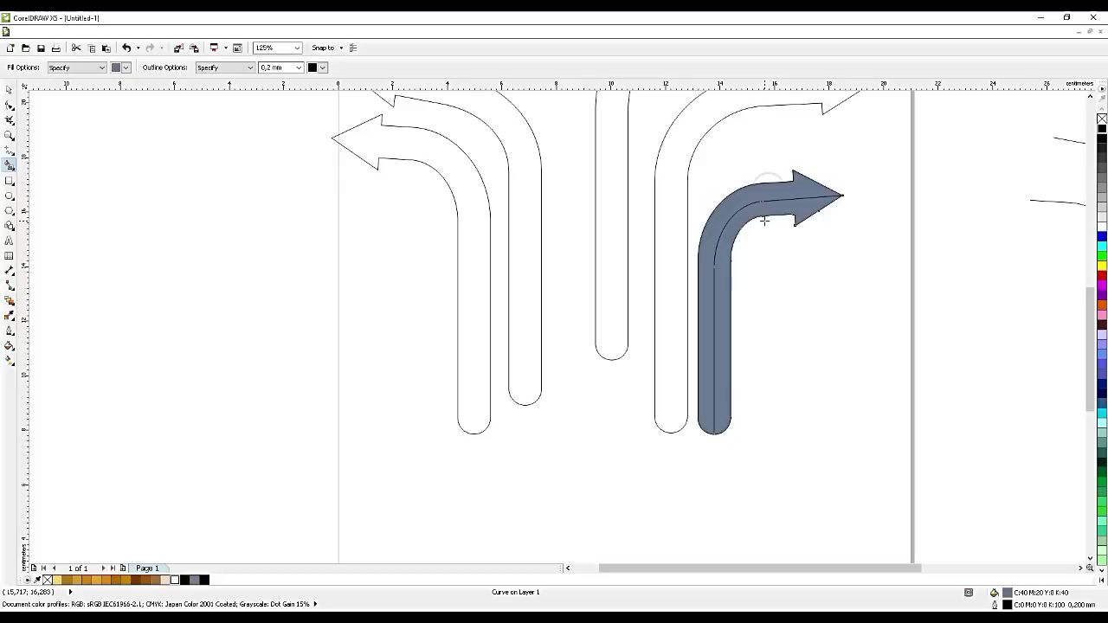
pyautogui.click(11, 90)
pyautogui.hotkey('ctrl', 'End')
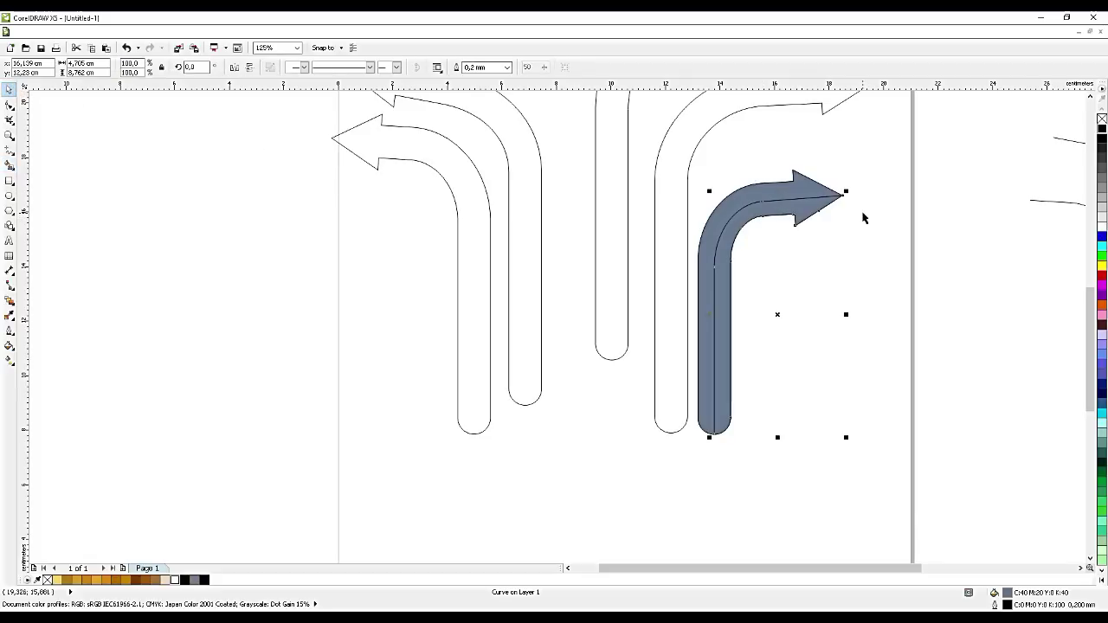
# - Move the shortest right-hand arrow's original centre line and unfilled outline off the filled shapes, below and to their right
pyautogui.click(863, 211)
pyautogui.click(798, 204)
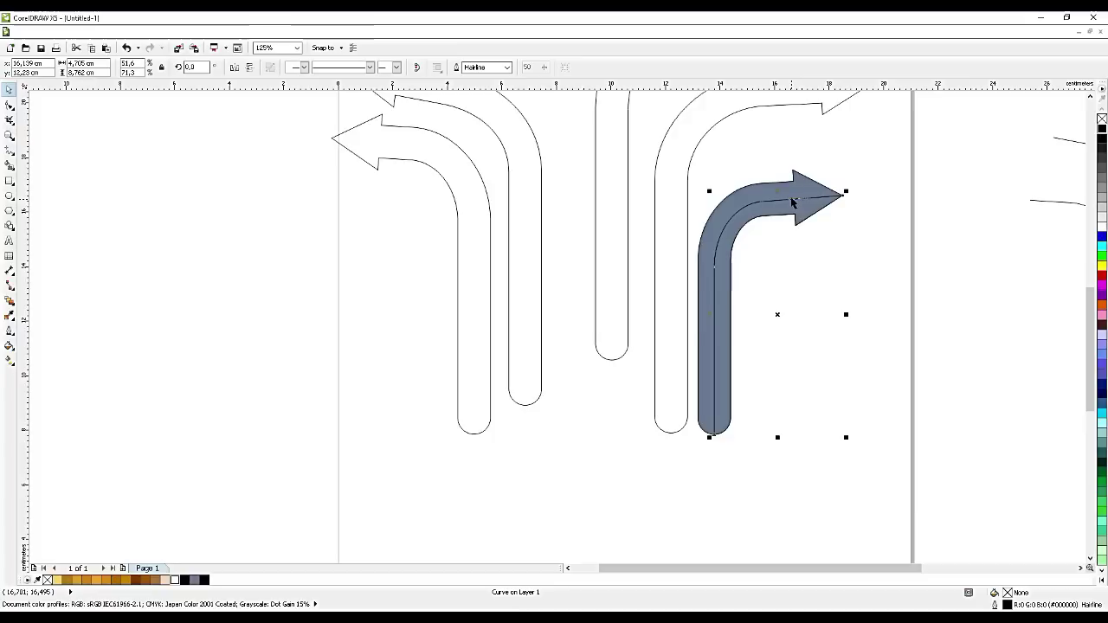
pyautogui.moveTo(776, 325); pyautogui.dragTo(952, 381)
pyautogui.click(815, 210)
pyautogui.moveTo(814, 208); pyautogui.dragTo(968, 414)
pyautogui.scroll(-2, 690, 262)
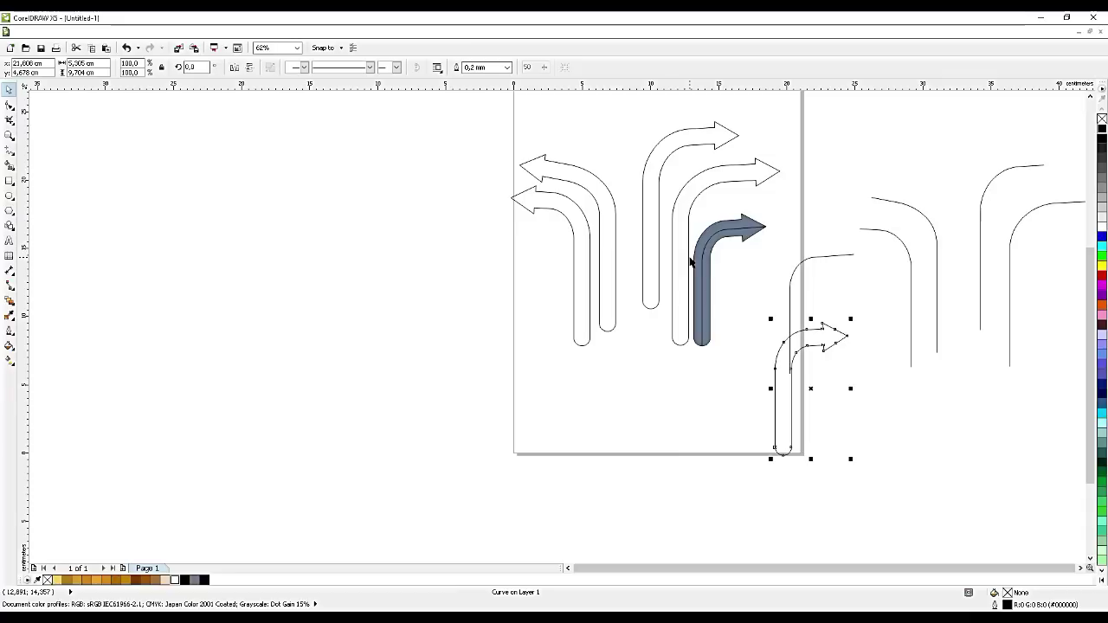
# - Move the longest right-hand hairline curve into the middle right-hand arrow, with its lower end at the centre of the rounded bottom
pyautogui.click(900, 241)
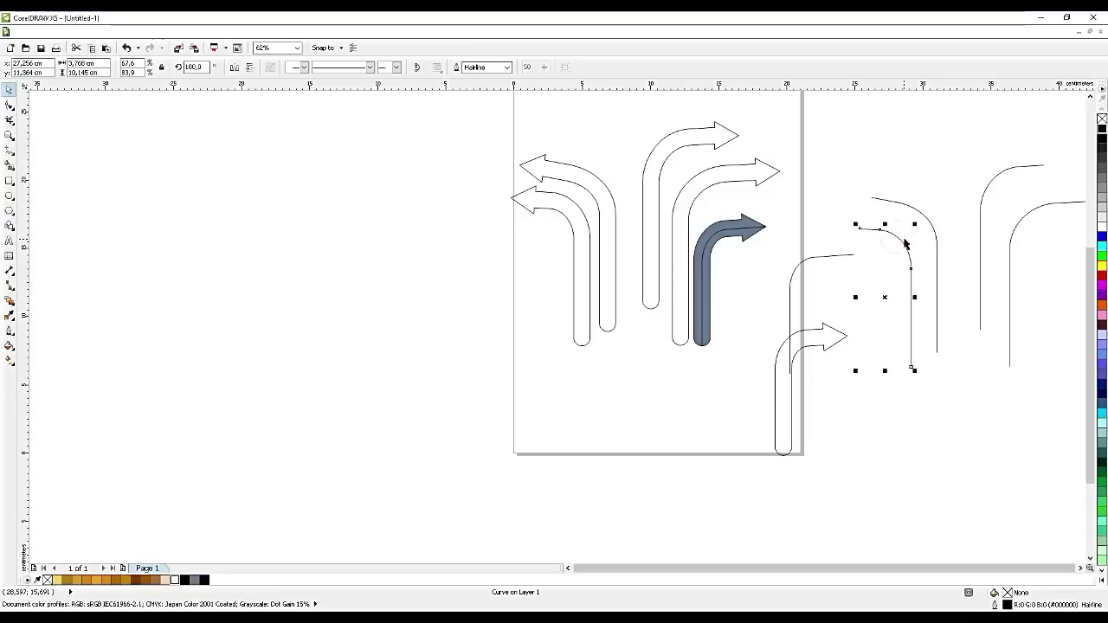
pyautogui.moveTo(1009, 244); pyautogui.dragTo(680, 216)
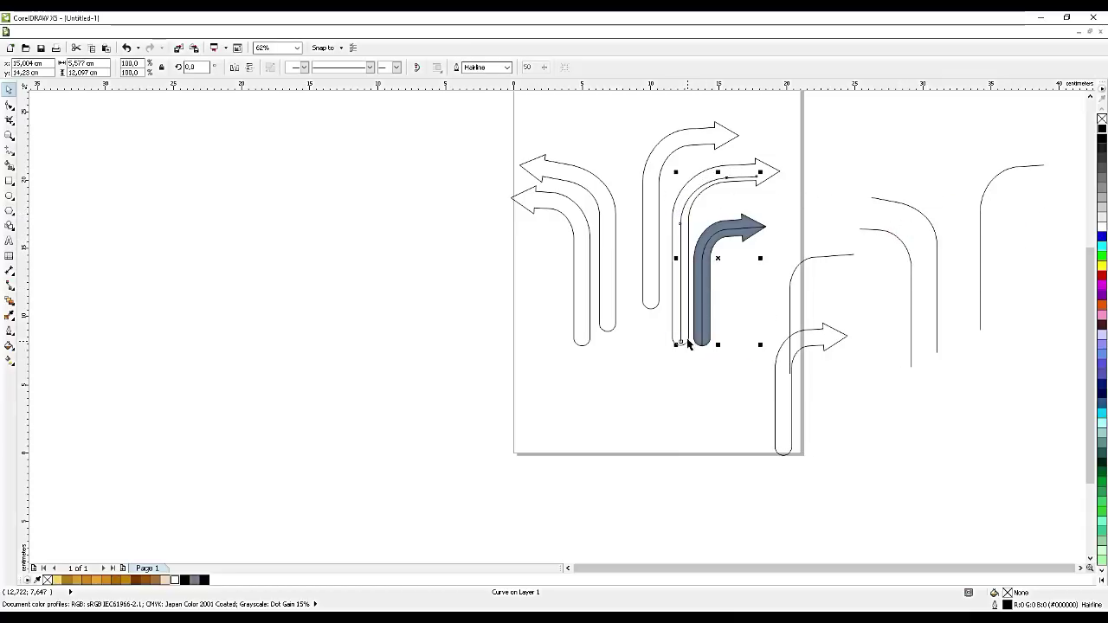
pyautogui.scroll(6, 688, 349)
pyautogui.moveTo(681, 288); pyautogui.dragTo(679, 349)
pyautogui.scroll(-6, 693, 423)
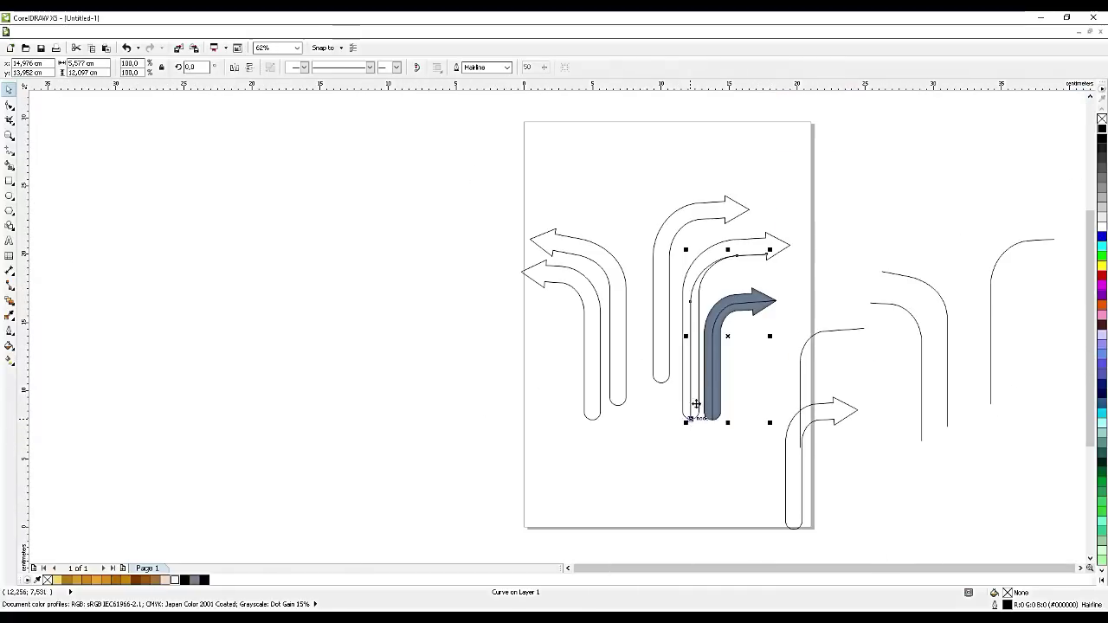
# - Stretch the middle right-hand arrow's centre line upward to about 12.6 cm tall and extend its end node to the arrow tip
pyautogui.scroll(5, 728, 256)
pyautogui.moveTo(697, 226); pyautogui.dragTo(702, 168)
pyautogui.scroll(-2, 700, 170)
pyautogui.scroll(2, 843, 165)
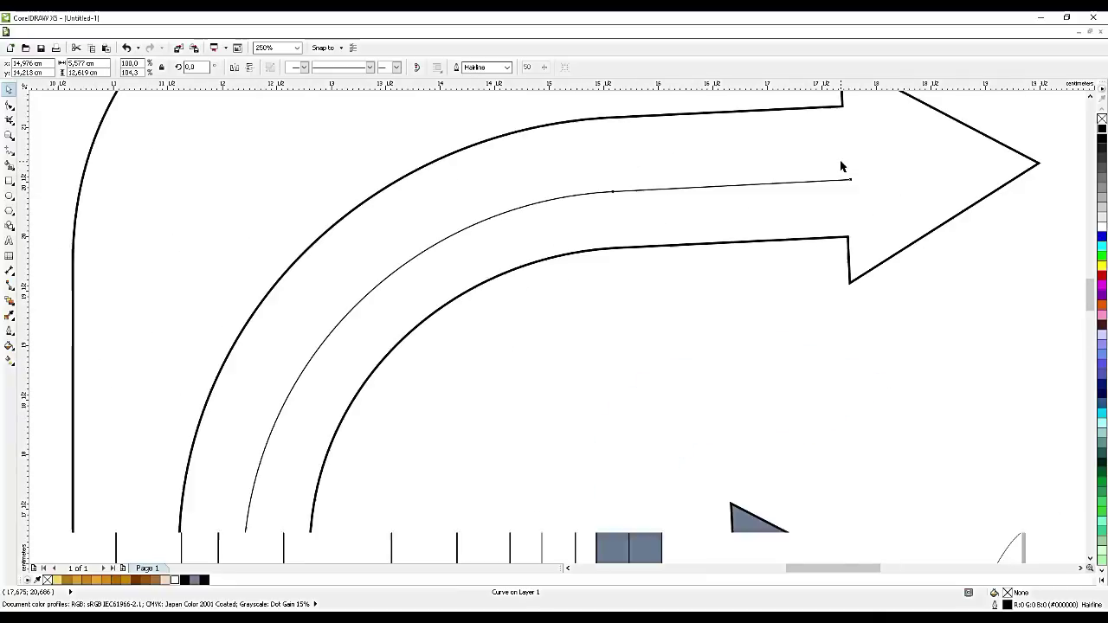
pyautogui.moveTo(546, 173); pyautogui.dragTo(547, 171)
pyautogui.press('F10')
pyautogui.moveTo(851, 176); pyautogui.dragTo(1039, 164)
pyautogui.scroll(-2, 745, 227)
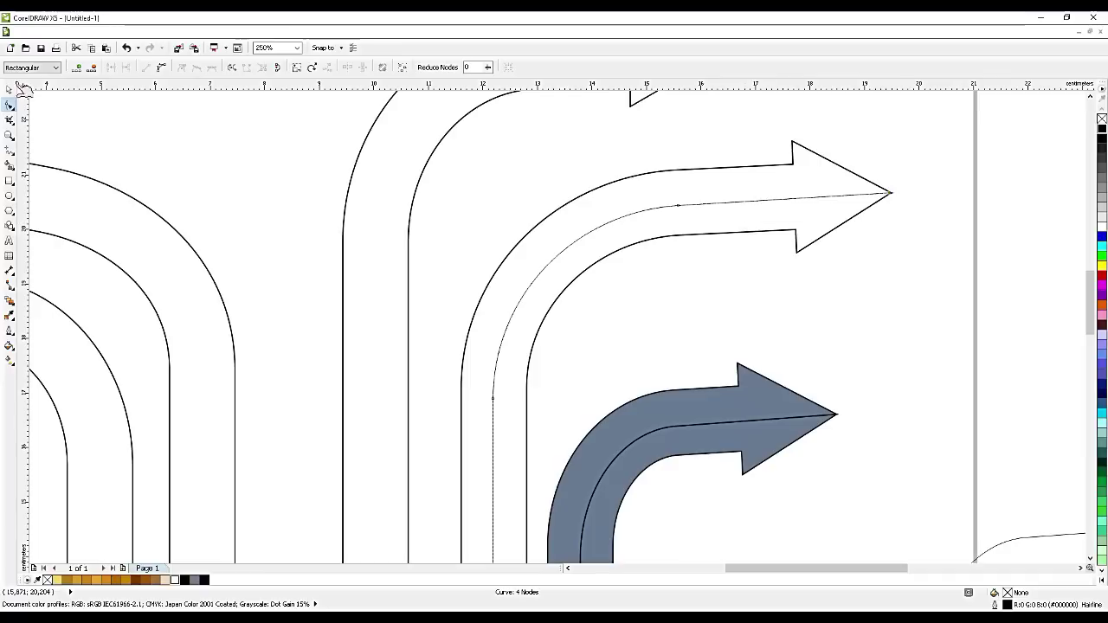
# - Smart-fill both halves of the middle right-hand arrow in blue-grey and send the selected fill to the back
pyautogui.click(10, 164)
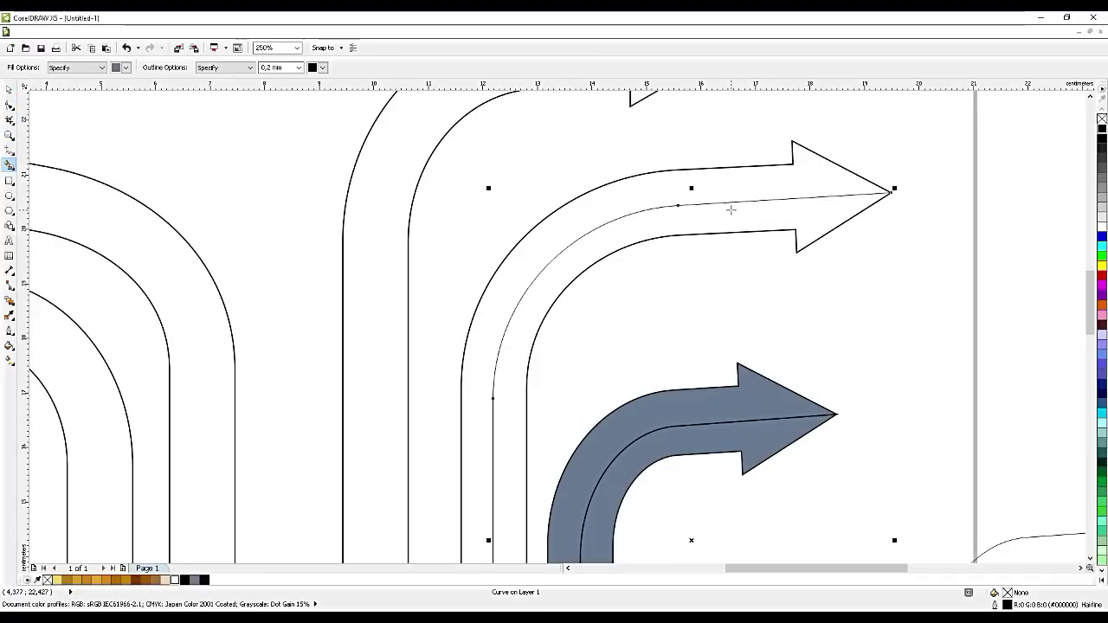
pyautogui.click(743, 212)
pyautogui.press('space')
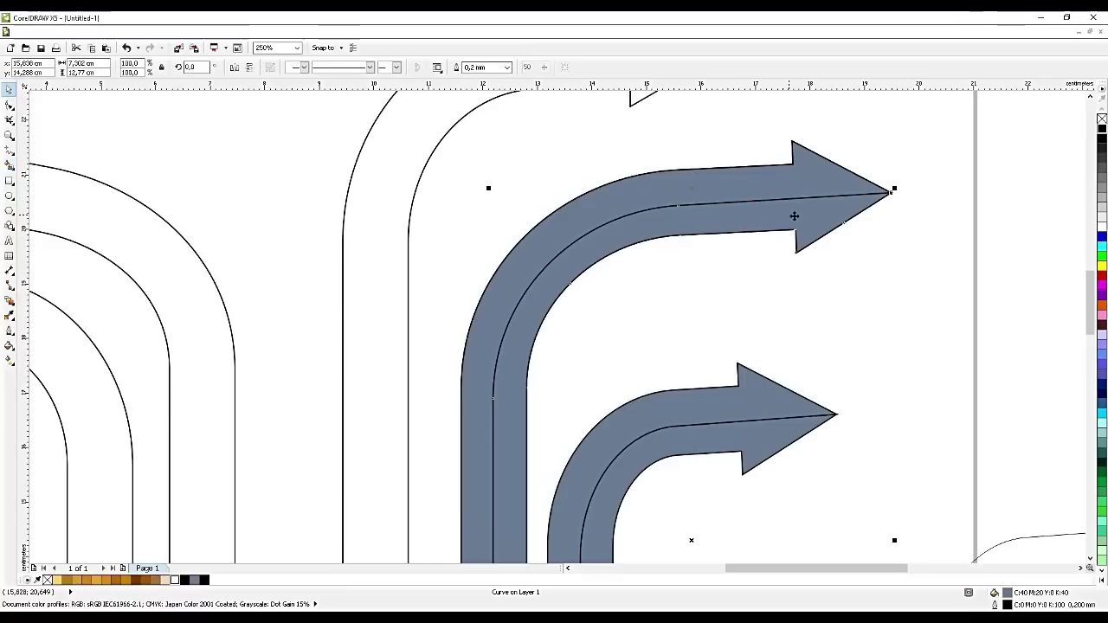
pyautogui.click(807, 237)
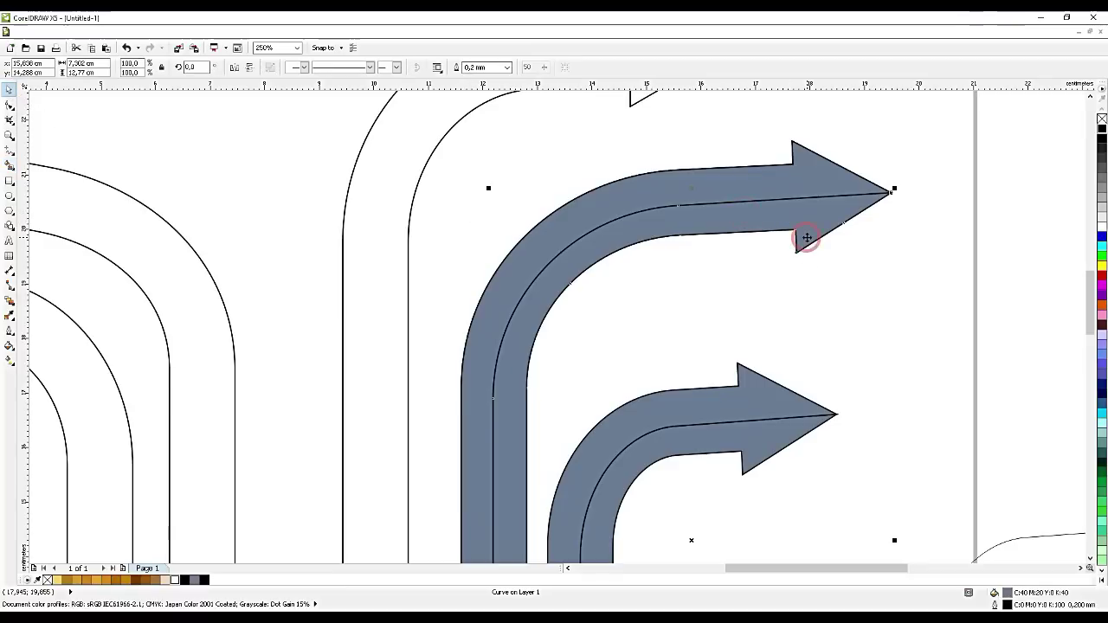
pyautogui.hotkey('ctrl', 'End')
# - Move the middle right-hand arrow's original centre line and outline off the fills, and shift both spare arrow outlines to the page's lower edge
pyautogui.click(805, 227)
pyautogui.scroll(-1, 805, 225)
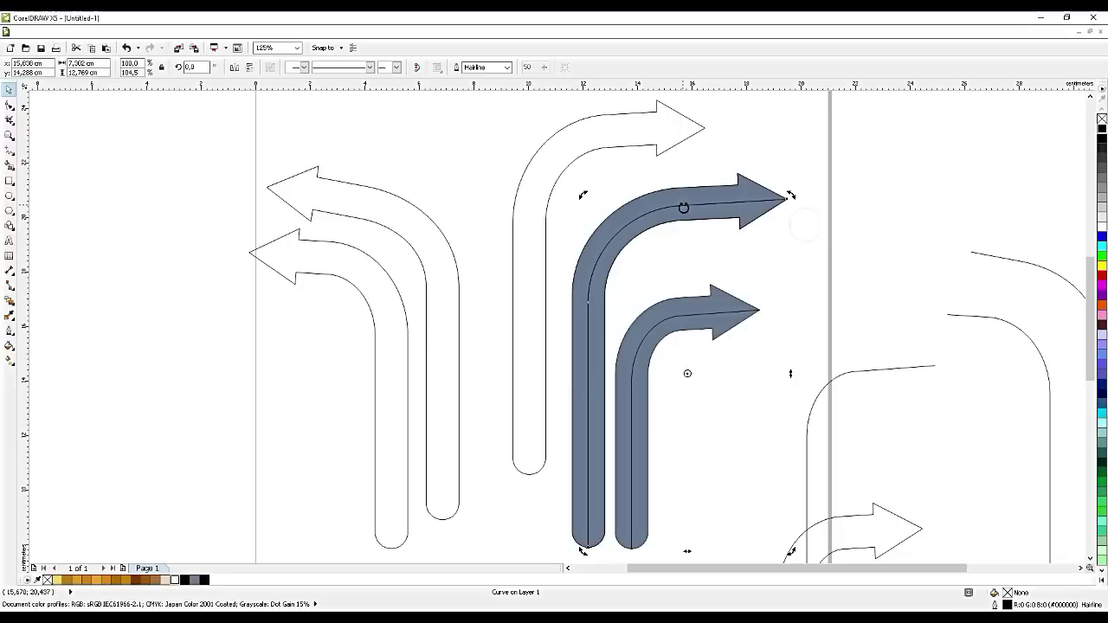
pyautogui.moveTo(687, 211); pyautogui.dragTo(836, 353)
pyautogui.click(736, 221)
pyautogui.moveTo(737, 218); pyautogui.dragTo(810, 474)
pyautogui.scroll(-2, 767, 253)
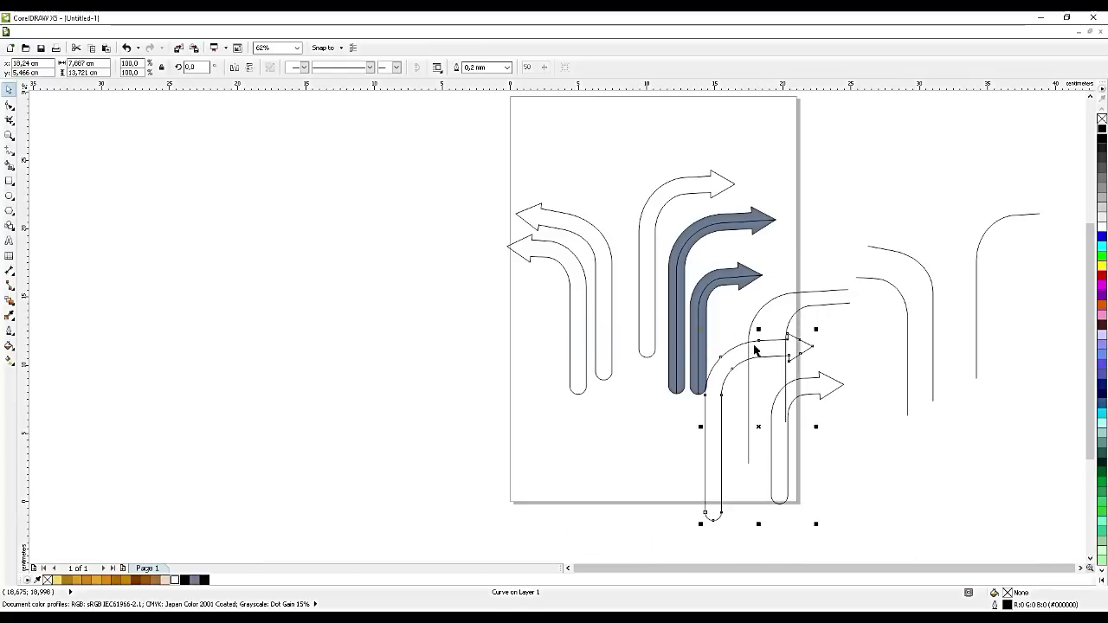
pyautogui.moveTo(745, 350); pyautogui.dragTo(724, 472)
pyautogui.moveTo(820, 433); pyautogui.dragTo(808, 520)
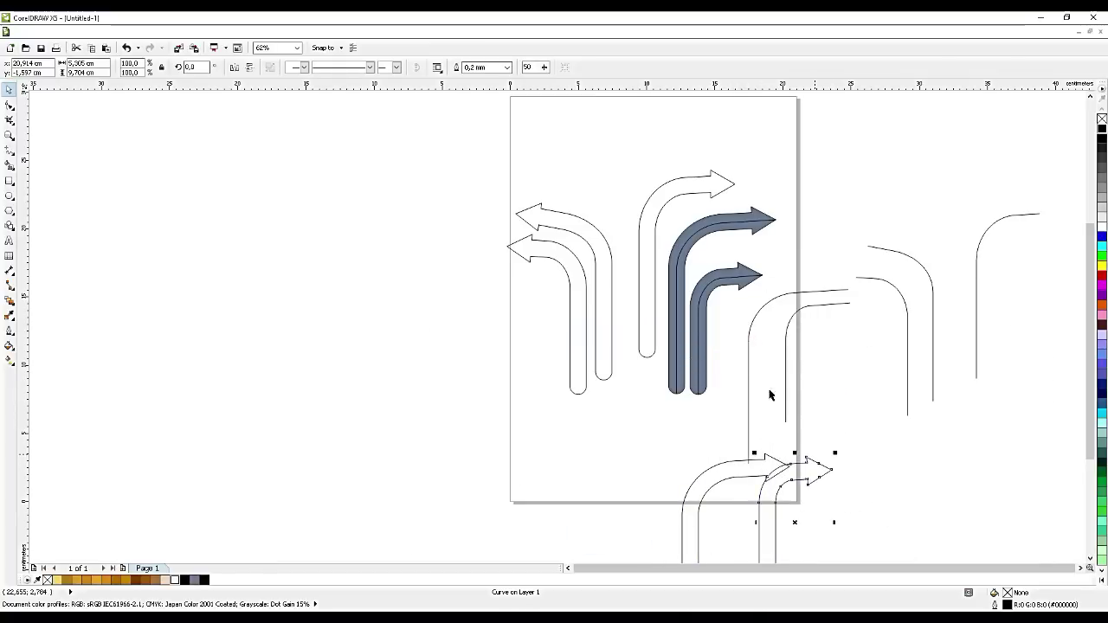
# - Move the remaining right-curving hairline into the tallest arrow, with its lower end at the centre of the rounded bottom
pyautogui.click(976, 291)
pyautogui.moveTo(976, 291); pyautogui.dragTo(653, 251)
pyautogui.scroll(5, 646, 368)
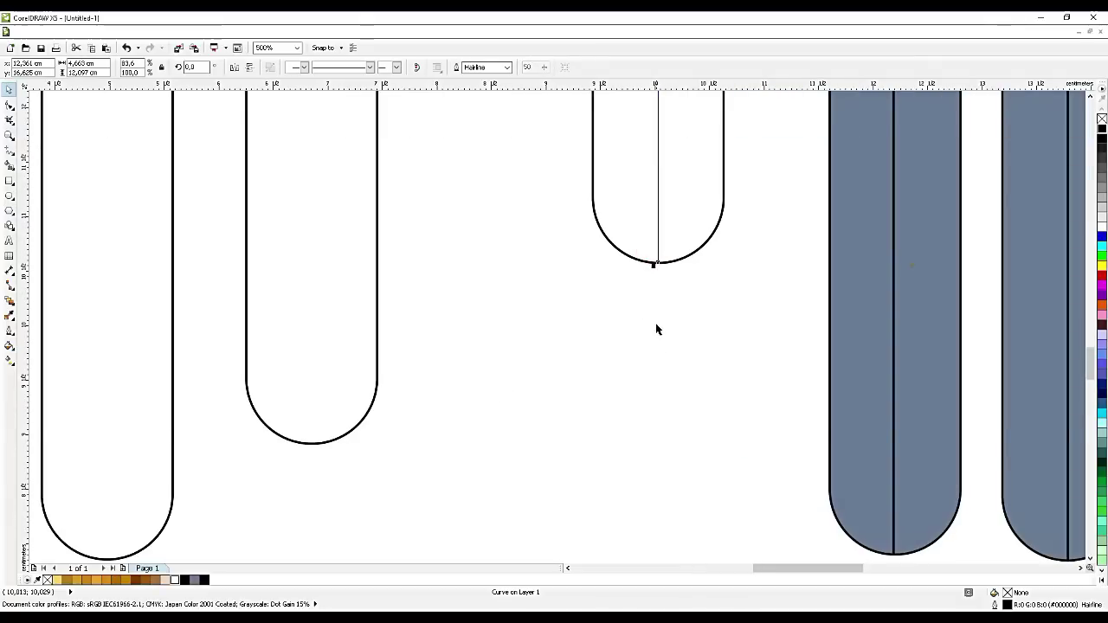
pyautogui.scroll(-4, 655, 327)
pyautogui.scroll(-3, 655, 334)
pyautogui.scroll(5, 649, 277)
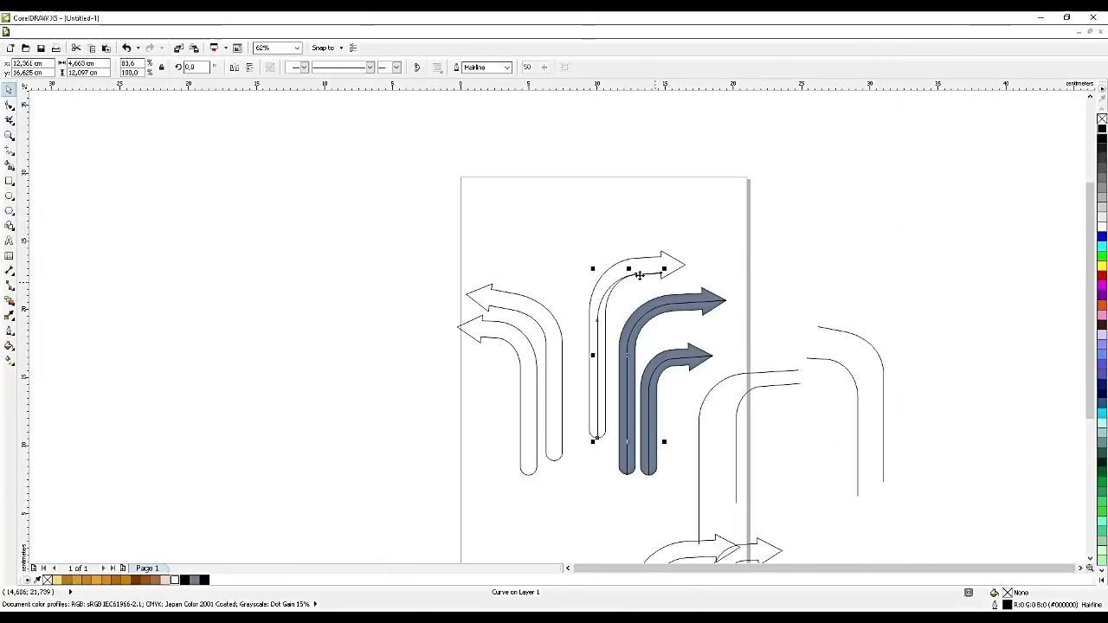
# - Stretch the tallest arrow's centre line upward to the middle of the branch and extend its end node to the arrow tip
pyautogui.moveTo(604, 261); pyautogui.dragTo(608, 231)
pyautogui.press('F10')
pyautogui.moveTo(718, 237); pyautogui.dragTo(828, 234)
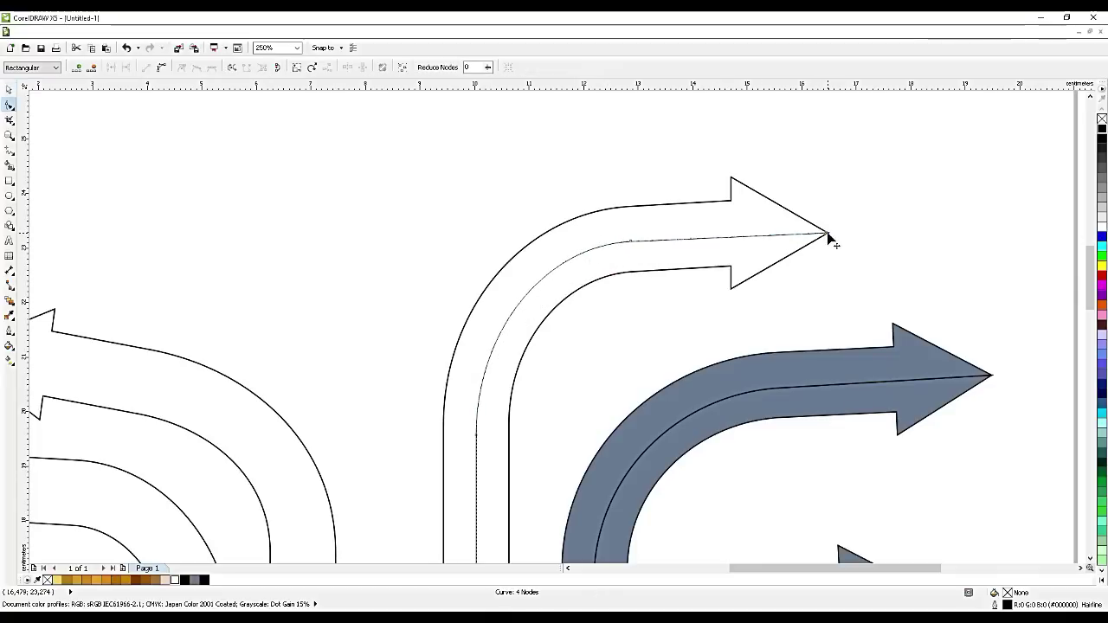
pyautogui.click(10, 91)
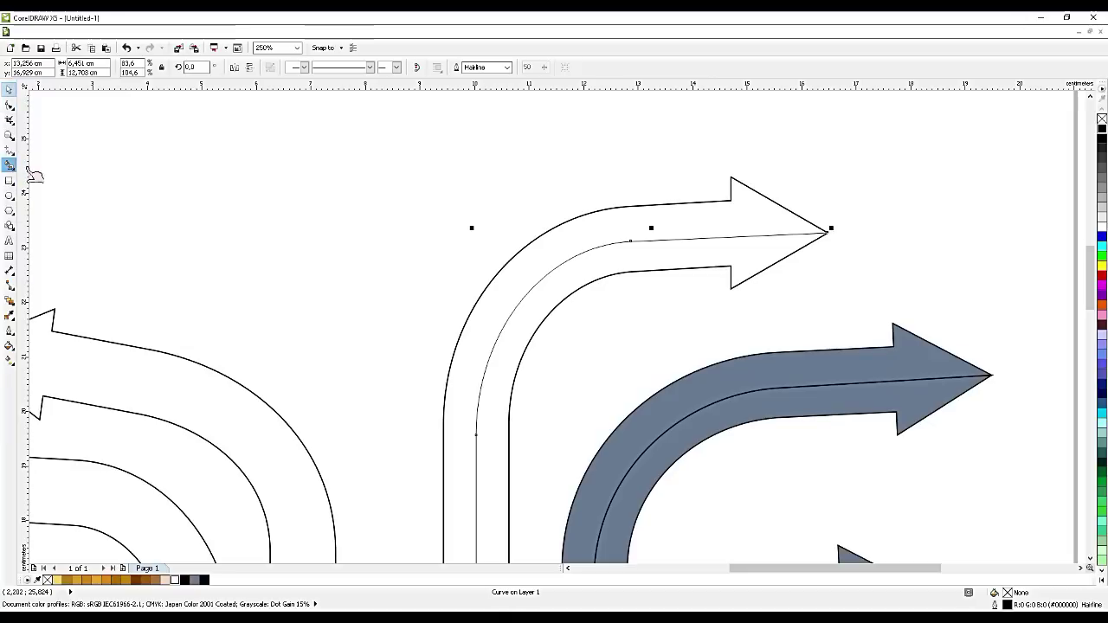
# - Smart-fill both halves of the tallest arrow in blue-grey and send the selected fill to the back
pyautogui.click(9, 164)
pyautogui.click(722, 225)
pyautogui.click(730, 249)
pyautogui.click(10, 90)
pyautogui.click(737, 214)
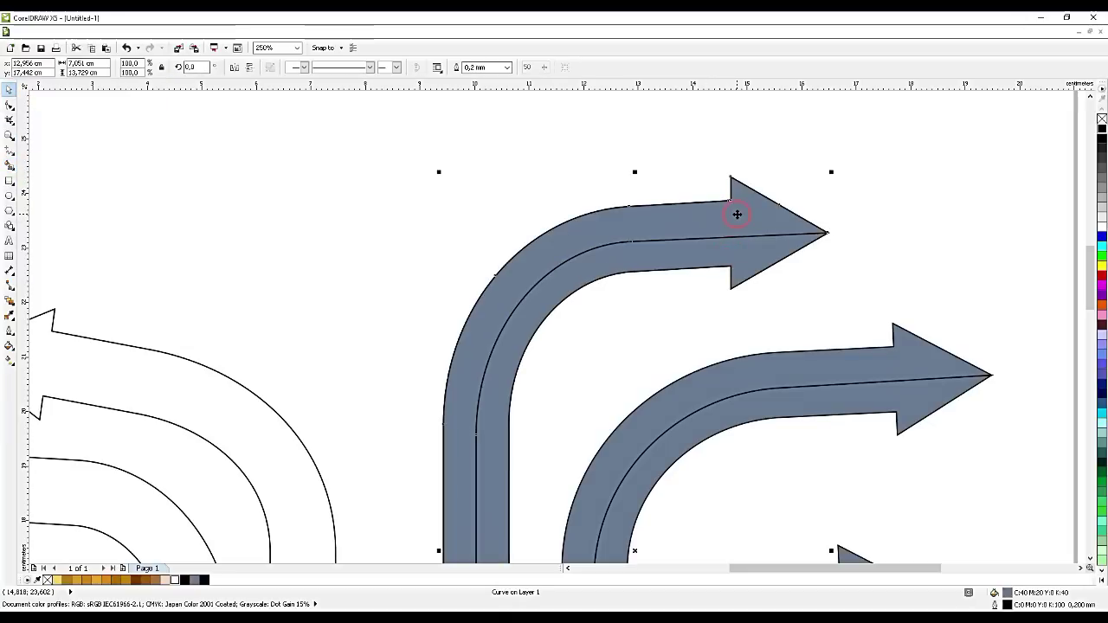
pyautogui.hotkey('ctrl', 'End')
# - Move the tallest arrow's original unfilled outline off the fills to the page's lower left area
pyautogui.click(716, 192)
pyautogui.click(718, 215)
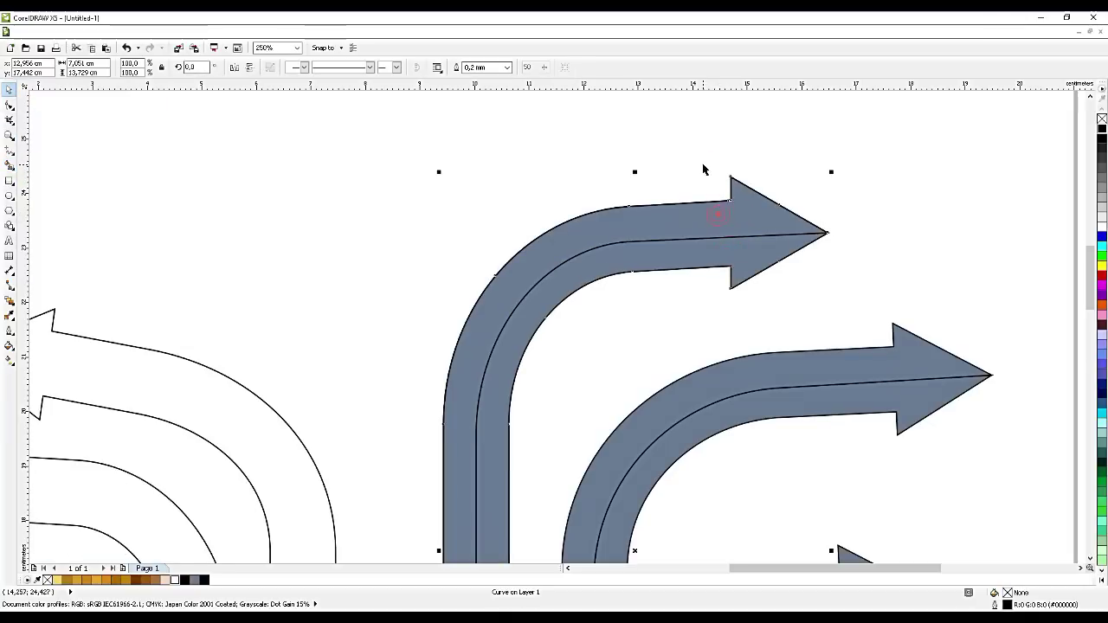
pyautogui.scroll(-4, 703, 169)
pyautogui.moveTo(702, 180); pyautogui.dragTo(586, 450)
pyautogui.moveTo(702, 185)
pyautogui.mouseDown()
pyautogui.moveTo(718, 384)
pyautogui.moveTo(782, 359)
pyautogui.moveTo(710, 189)
pyautogui.mouseUp()
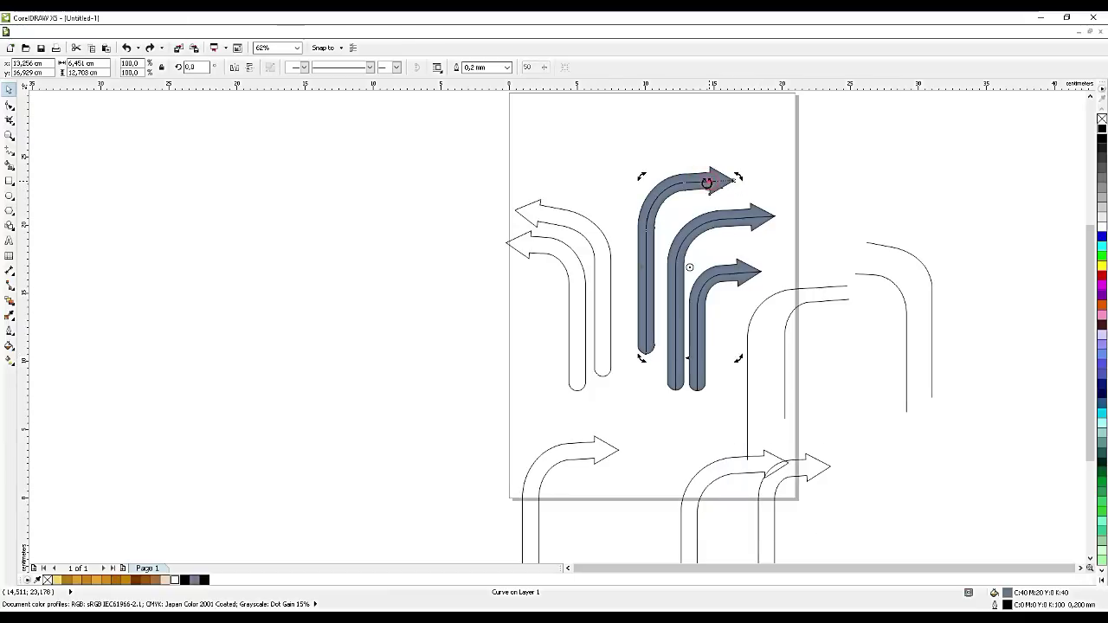
pyautogui.click(718, 168)
pyautogui.moveTo(732, 180); pyautogui.dragTo(787, 230)
pyautogui.hotkey('ctrl', 'z')
# - Move the tallest arrow's original centre line off the fills to the bottom of the page
pyautogui.click(733, 159)
pyautogui.moveTo(715, 184); pyautogui.dragTo(712, 439)
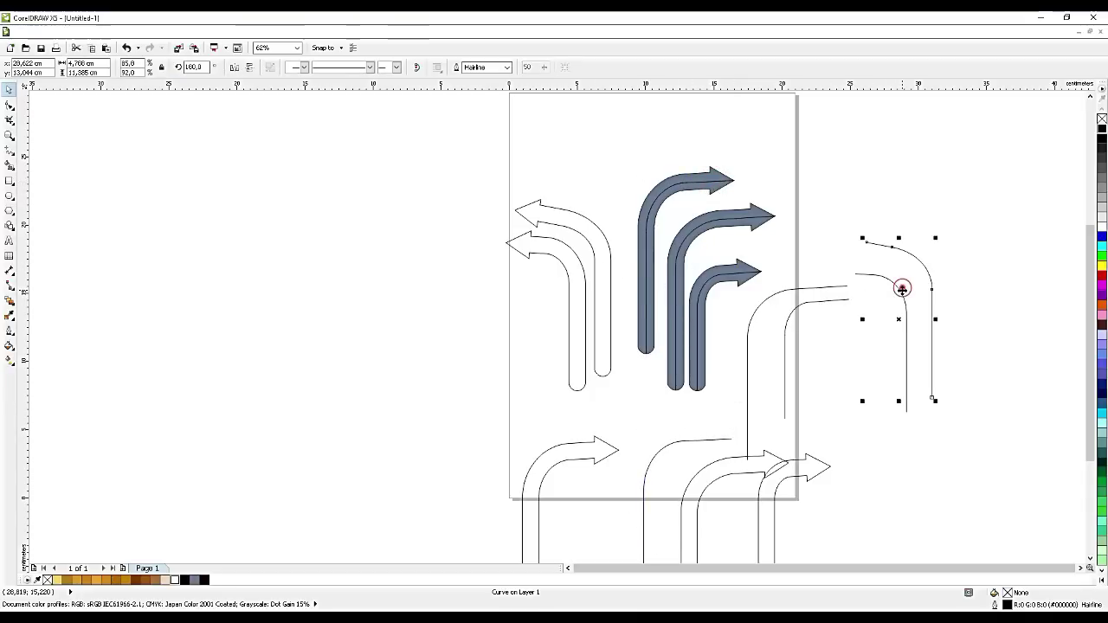
# - Move the two left-curving hairlines into the matching left-hand arrows, placing their lower ends at the centres of the rounded bottoms
pyautogui.moveTo(928, 290); pyautogui.dragTo(601, 251)
pyautogui.moveTo(906, 324); pyautogui.dragTo(573, 288)
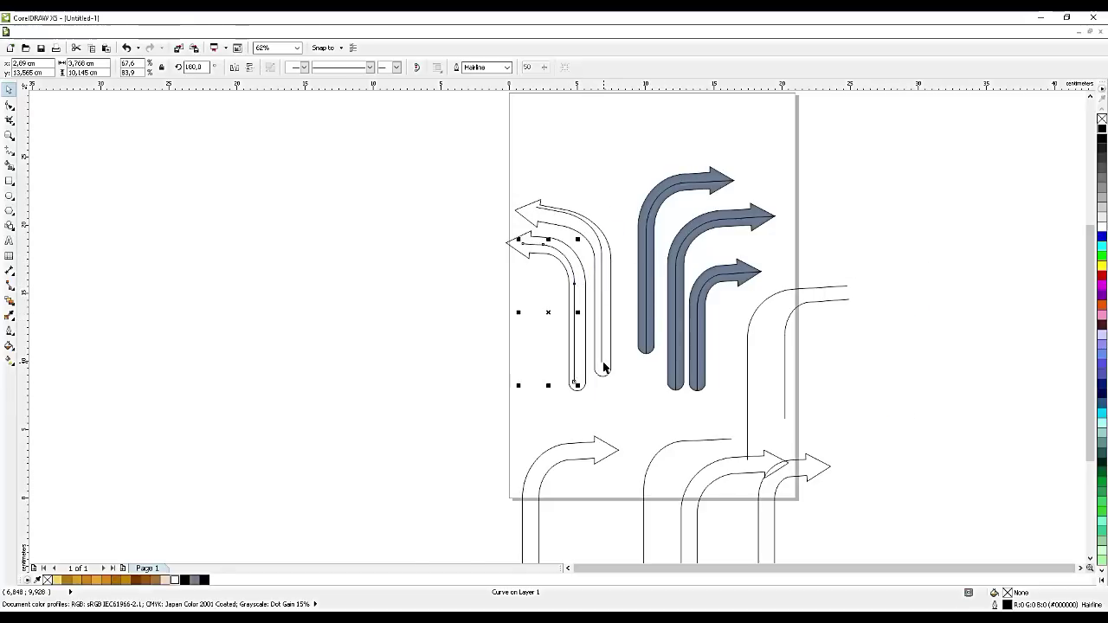
pyautogui.scroll(3, 604, 368)
pyautogui.scroll(1, 559, 364)
pyautogui.moveTo(633, 323); pyautogui.dragTo(643, 437)
pyautogui.moveTo(415, 483); pyautogui.dragTo(435, 556)
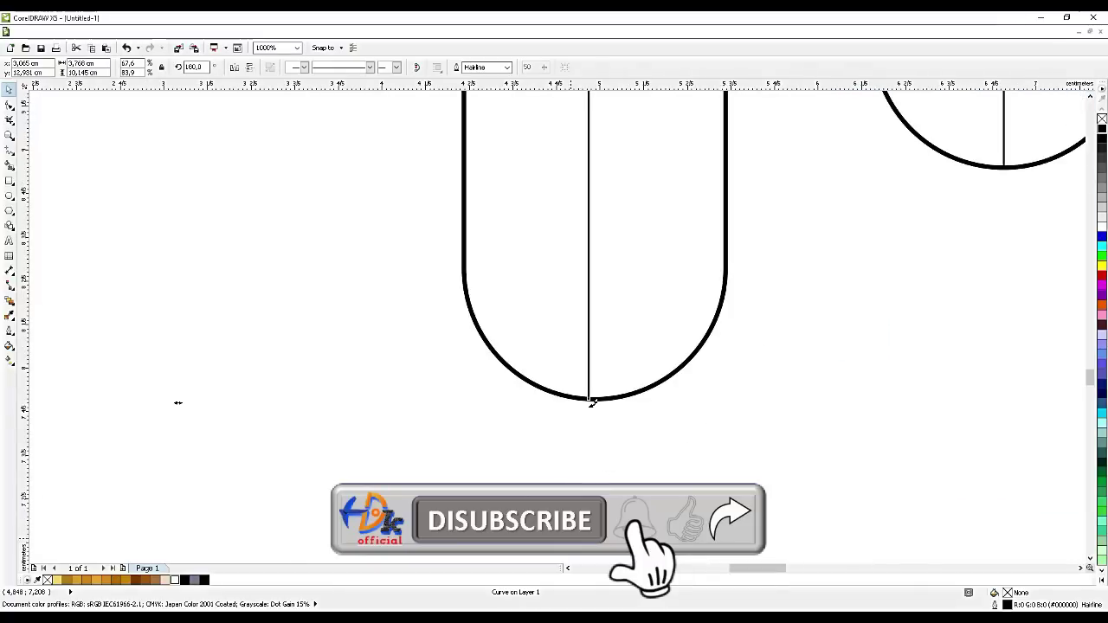
# - Nudge the lower left-hand arrow outline slightly left so the centre of its rounded bottom meets the hairline's lower end
pyautogui.click(596, 442)
pyautogui.click(589, 396)
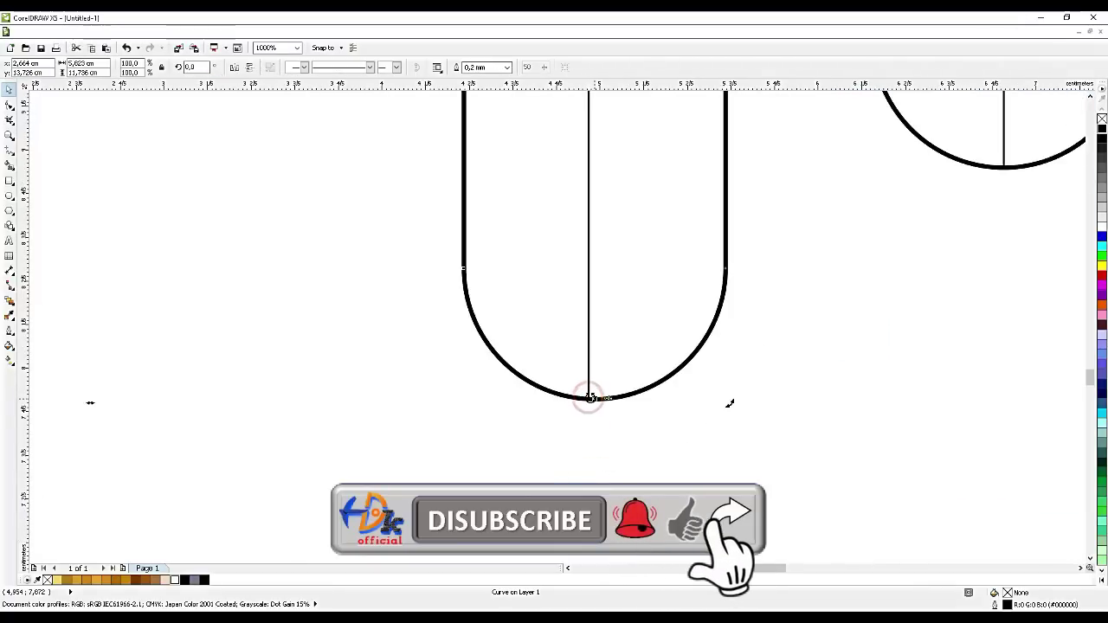
pyautogui.click(588, 396)
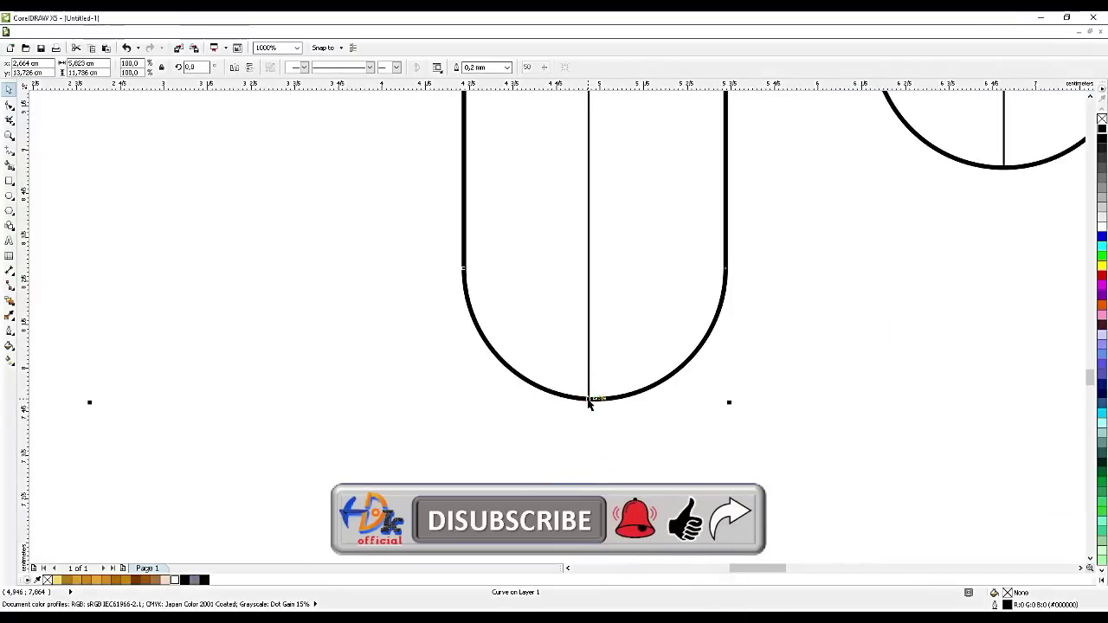
pyautogui.moveTo(592, 398); pyautogui.dragTo(589, 399)
pyautogui.scroll(-5, 629, 490)
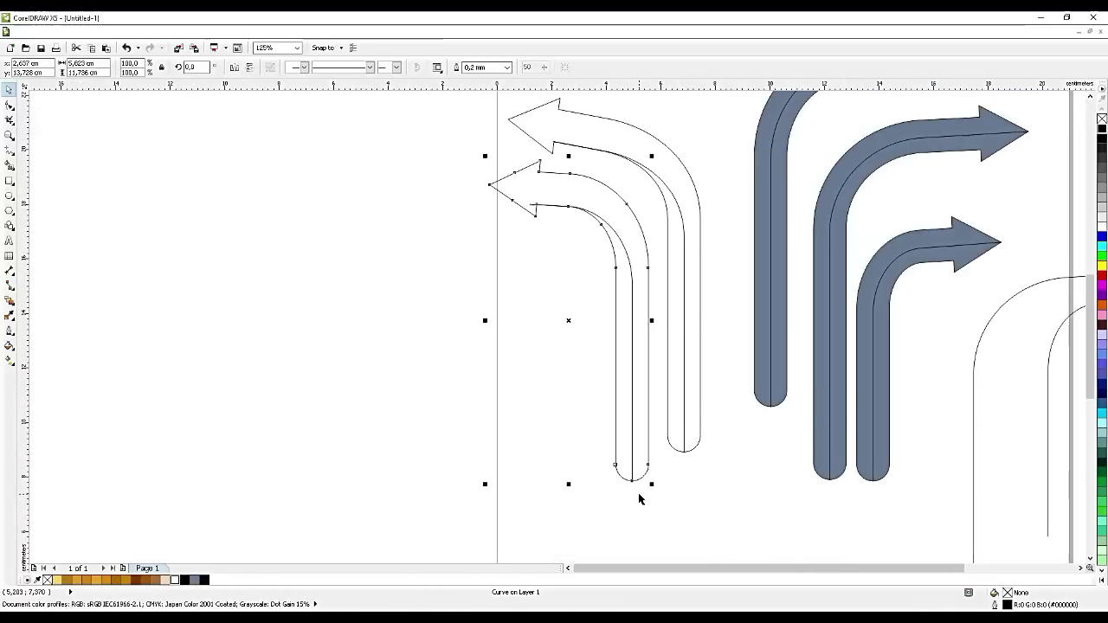
# - Stretch the lower left-hand arrow's centre line upward to about 10.67 cm tall so it runs through the middle of the branch
pyautogui.click(569, 254)
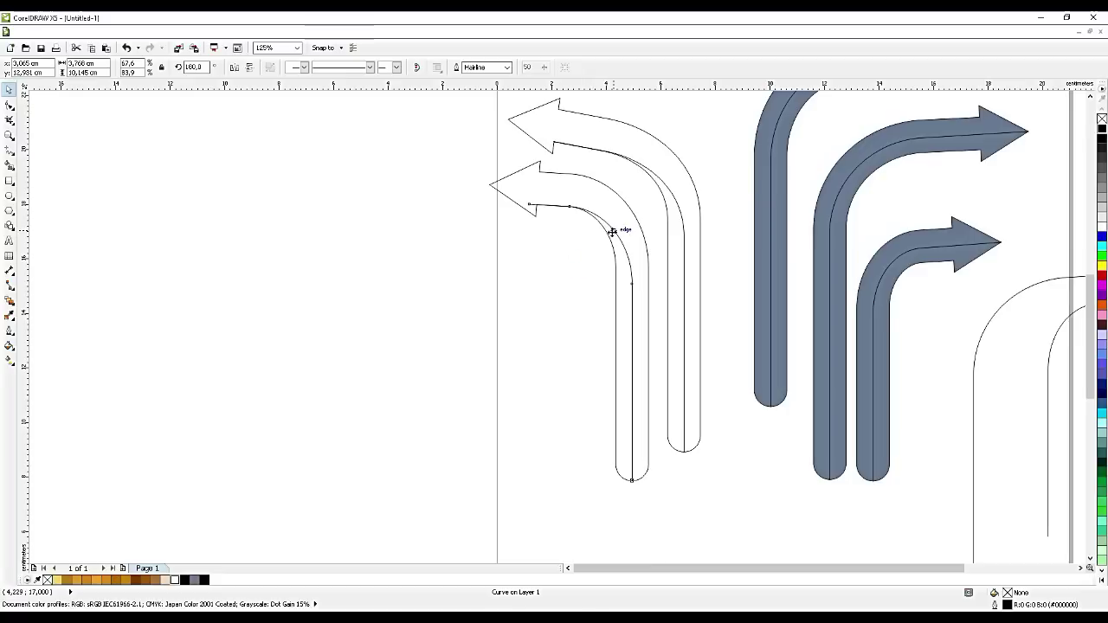
pyautogui.click(617, 239)
pyautogui.scroll(2, 538, 191)
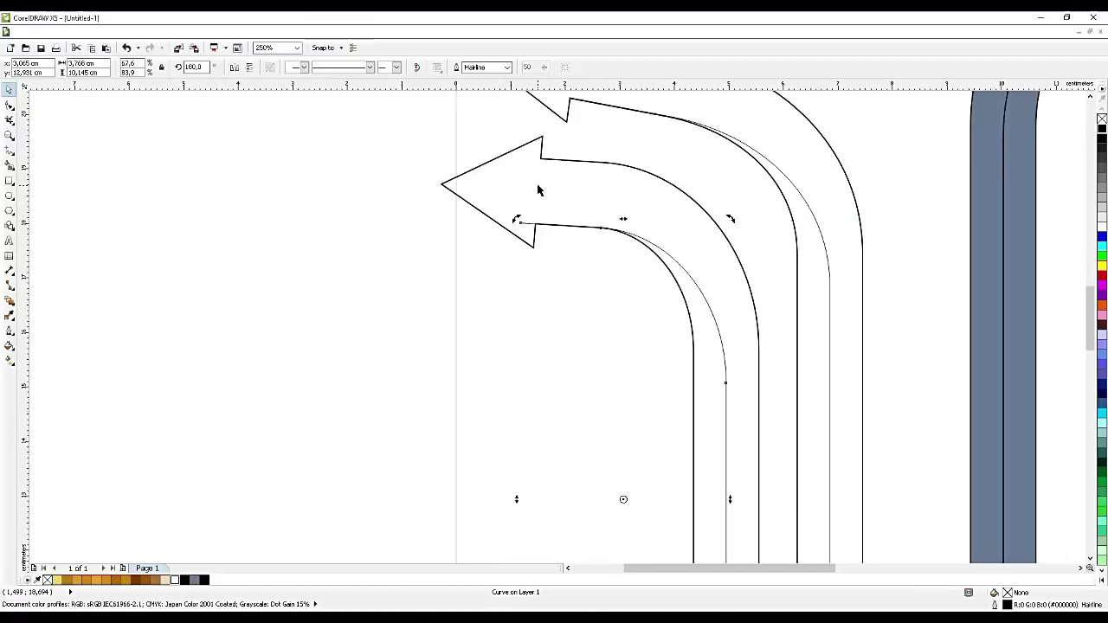
pyautogui.moveTo(623, 219); pyautogui.dragTo(616, 192)
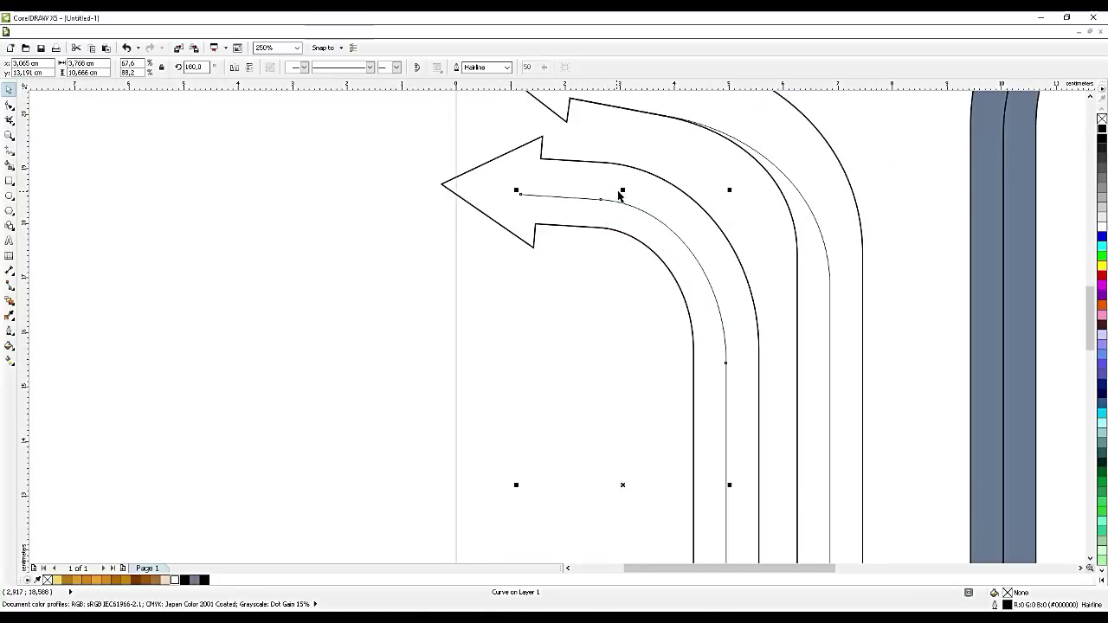
# - Extend the lower left-hand arrow's centre line to the arrow tip and fill both halves blue-grey
pyautogui.click(624, 188)
pyautogui.press('F10')
pyautogui.click(538, 191)
pyautogui.moveTo(524, 193); pyautogui.dragTo(443, 185)
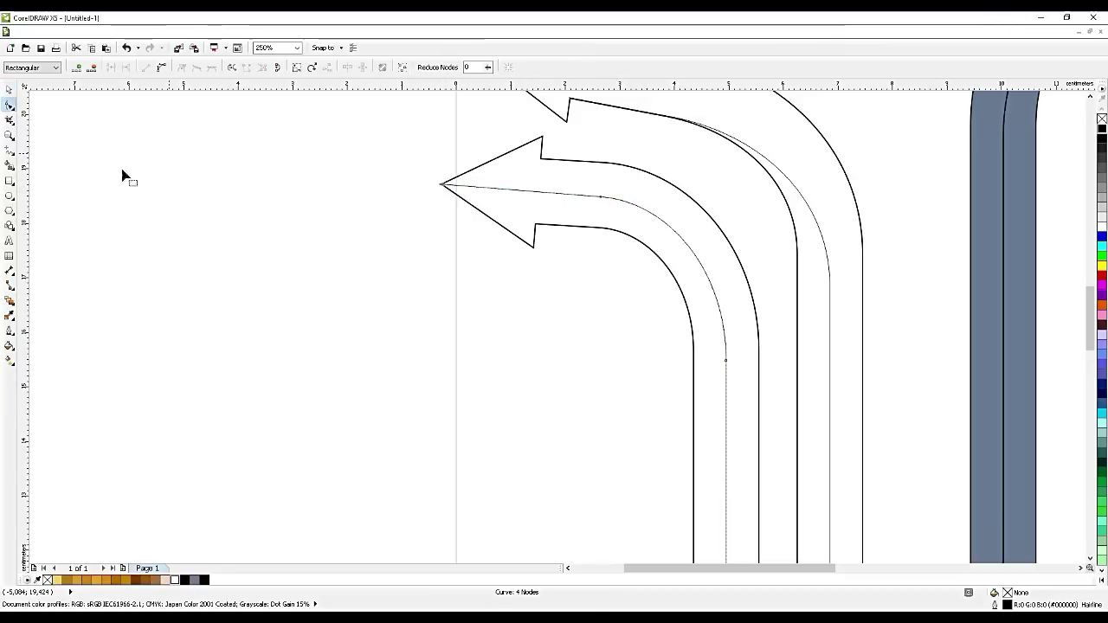
pyautogui.click(9, 165)
pyautogui.click(518, 218)
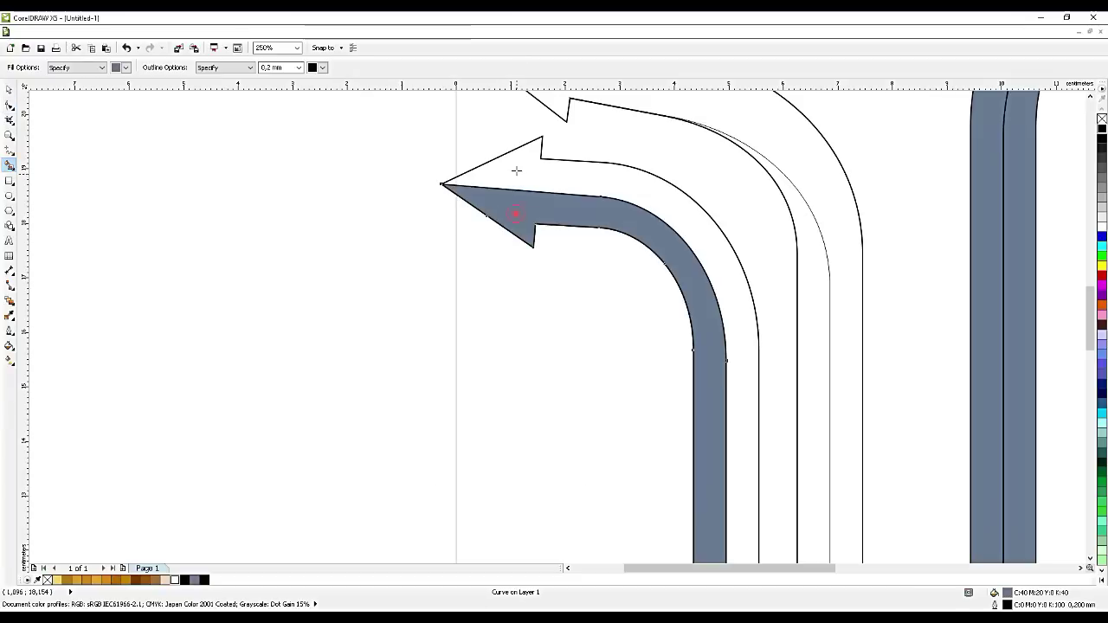
pyautogui.click(516, 171)
# - Move the lower left-hand arrow's original outline and centre line off the fills to the empty area left of the page
pyautogui.click(11, 91)
pyautogui.click(483, 285)
pyautogui.click(518, 190)
pyautogui.click(519, 192)
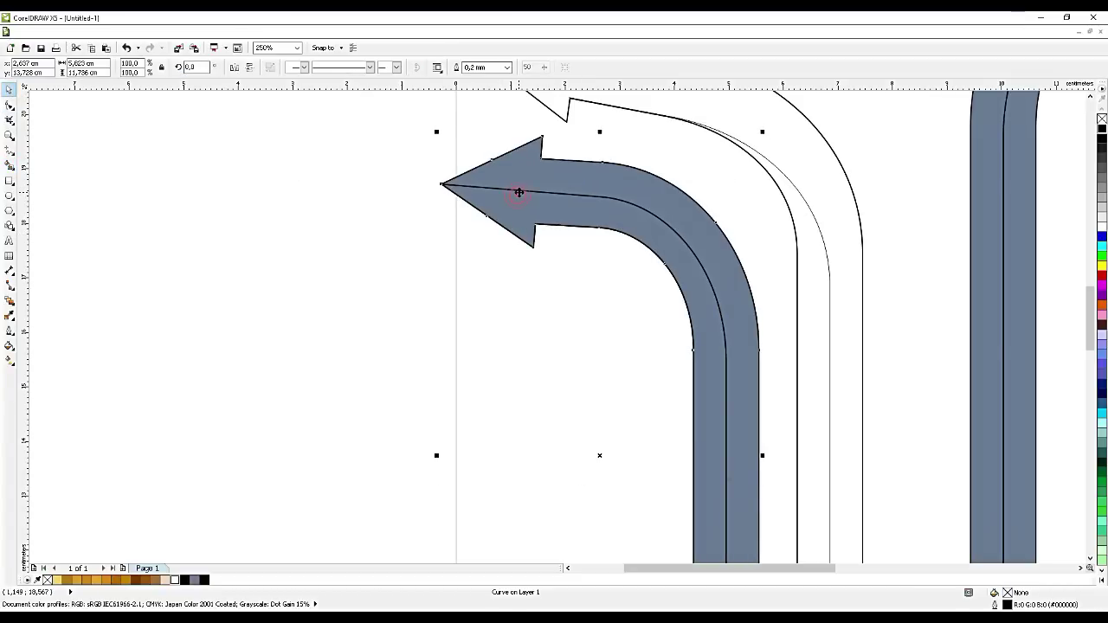
pyautogui.moveTo(517, 192); pyautogui.dragTo(15, 314)
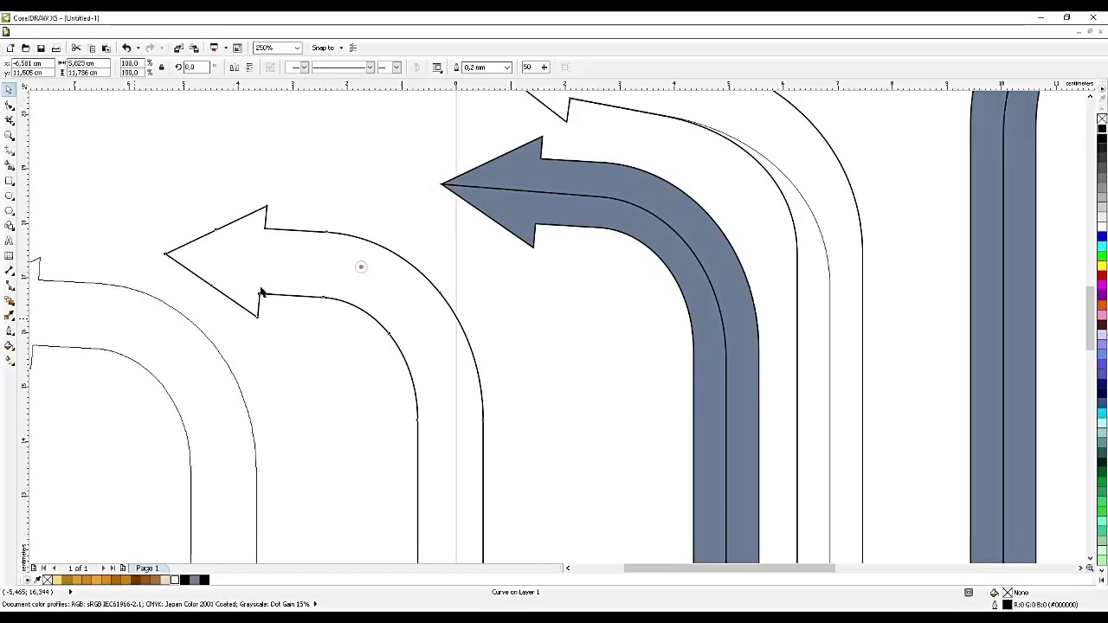
pyautogui.doubleClick(700, 265)
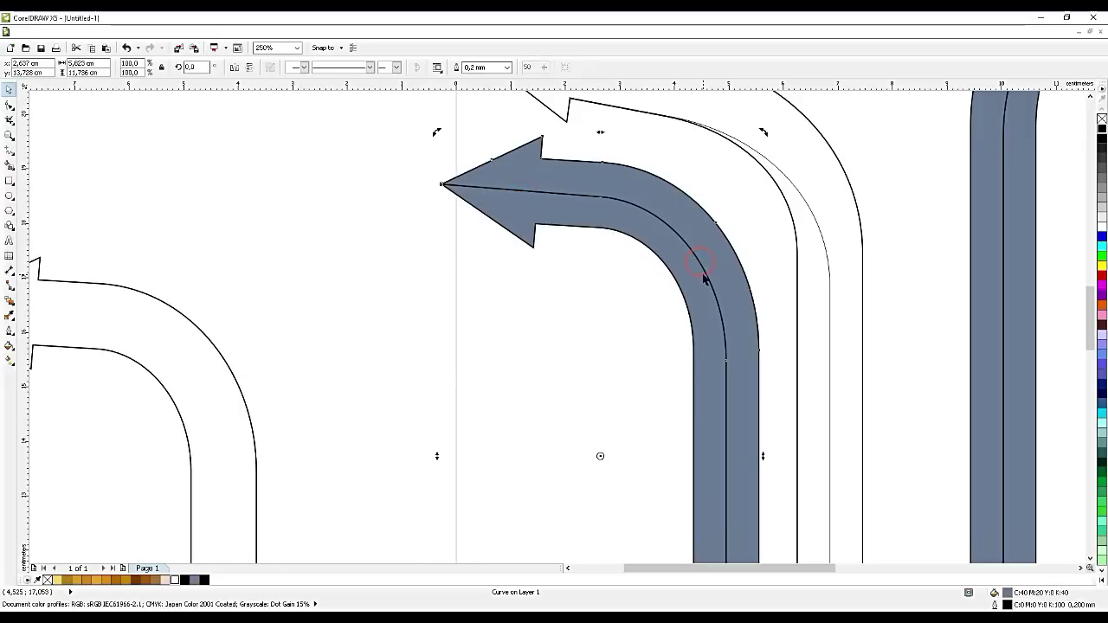
pyautogui.click(706, 277)
pyautogui.click(470, 297)
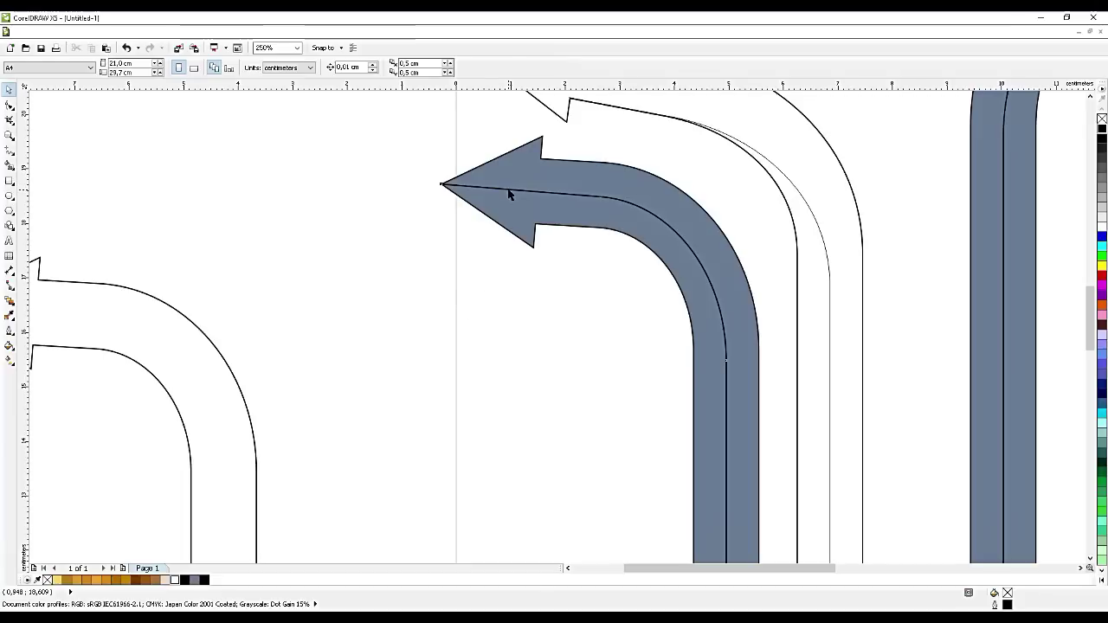
pyautogui.click(512, 190)
pyautogui.moveTo(512, 190); pyautogui.dragTo(136, 213)
# - Stretch the upper left-hand arrow's centre line upward to about 11.94 cm tall so it runs through the middle of the branch
pyautogui.scroll(-2, 416, 329)
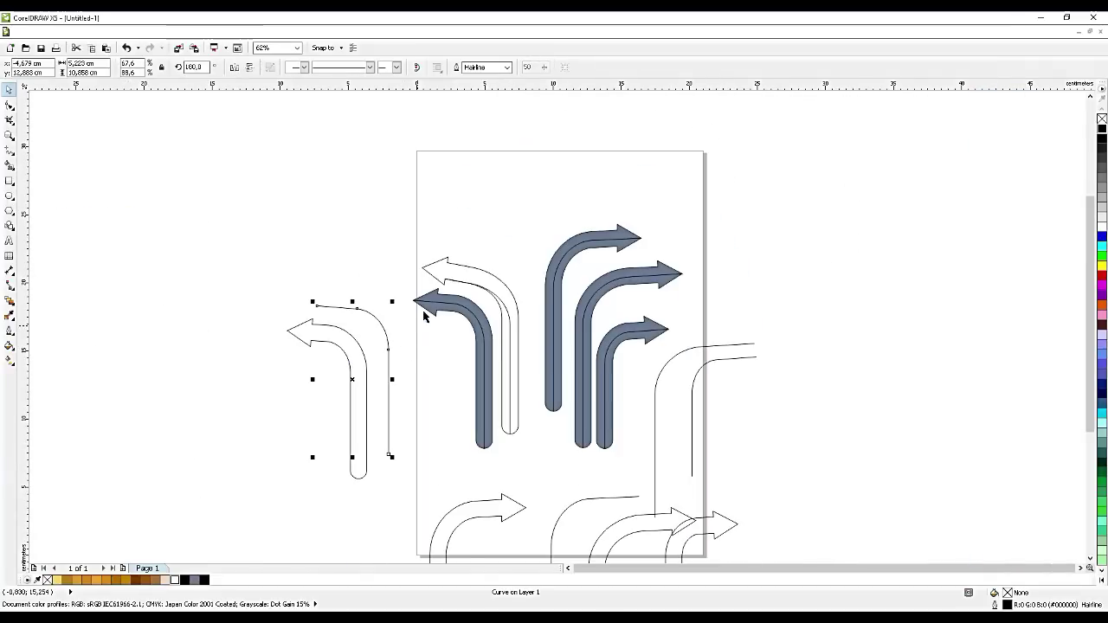
pyautogui.scroll(2, 483, 299)
pyautogui.click(537, 296)
pyautogui.moveTo(586, 277); pyautogui.dragTo(585, 245)
pyautogui.scroll(1, 468, 251)
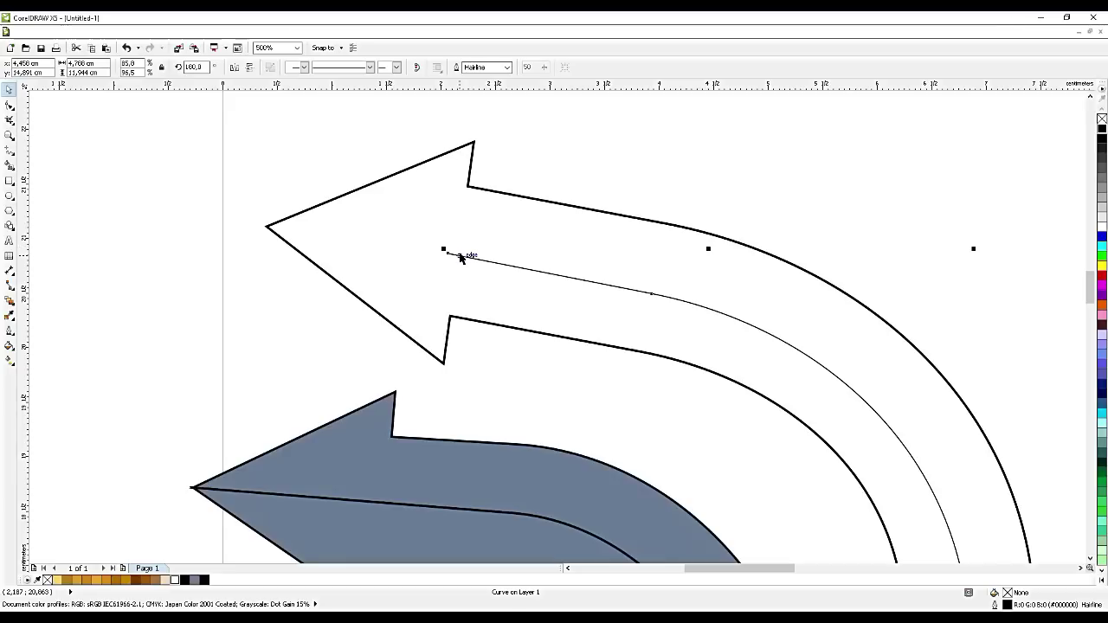
# - Extend the upper left-hand arrow's centre line to the arrow tip and fill both halves blue-grey
pyautogui.press('F10')
pyautogui.moveTo(447, 255); pyautogui.dragTo(268, 226)
pyautogui.scroll(-2, 417, 225)
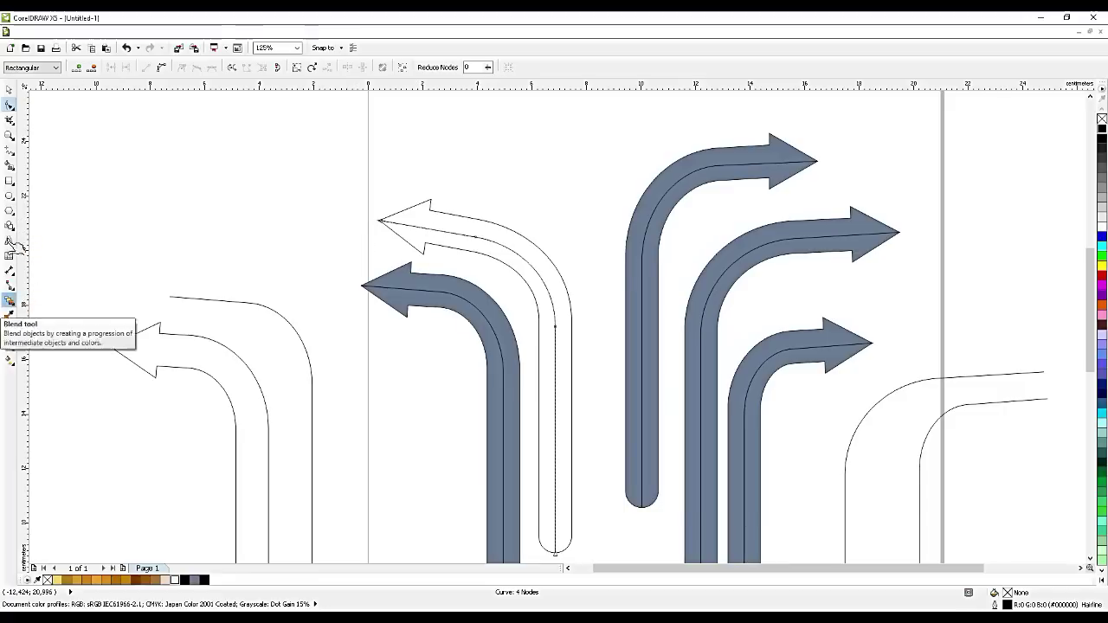
pyautogui.click(9, 163)
pyautogui.click(409, 232)
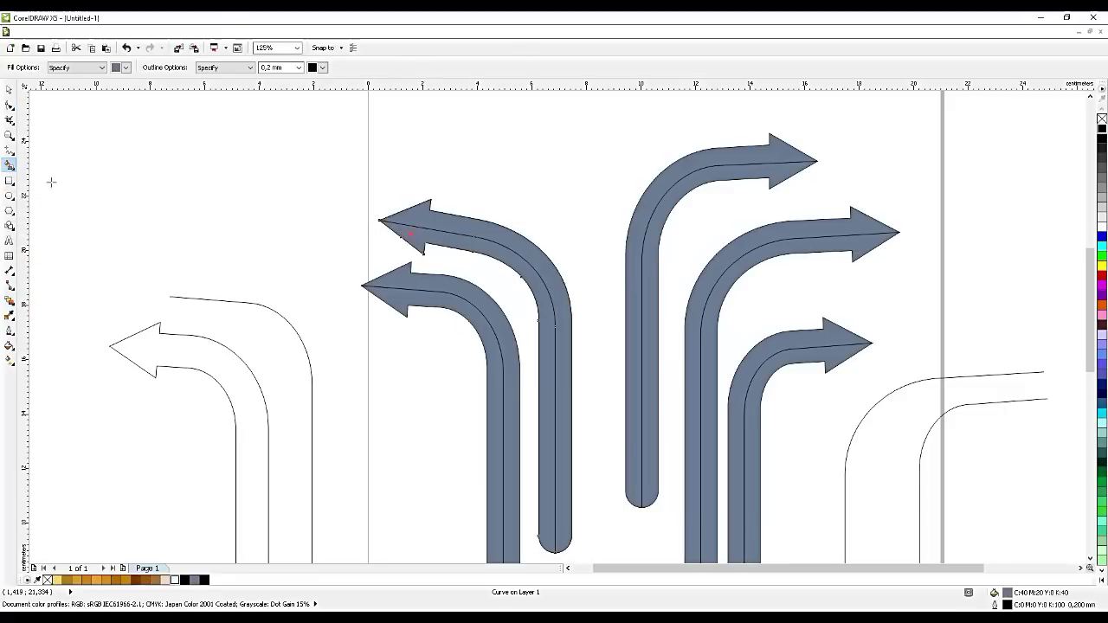
# - Move the upper left-hand arrow's original centre line and outline off the fills to the area left of the page
pyautogui.click(9, 89)
pyautogui.click(302, 247)
pyautogui.click(431, 299)
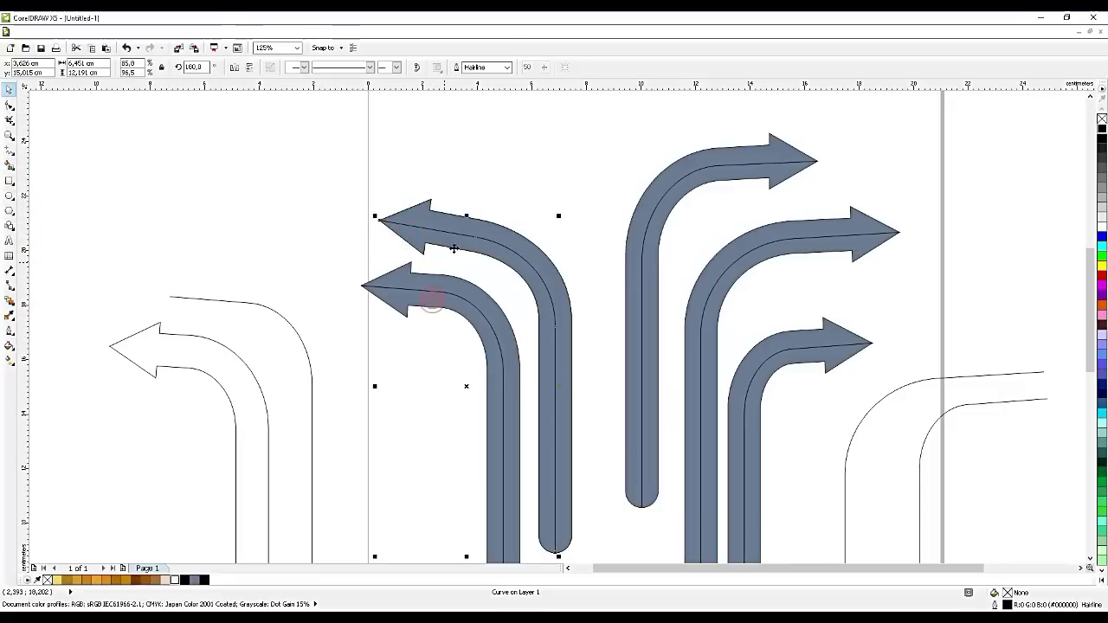
pyautogui.click(456, 247)
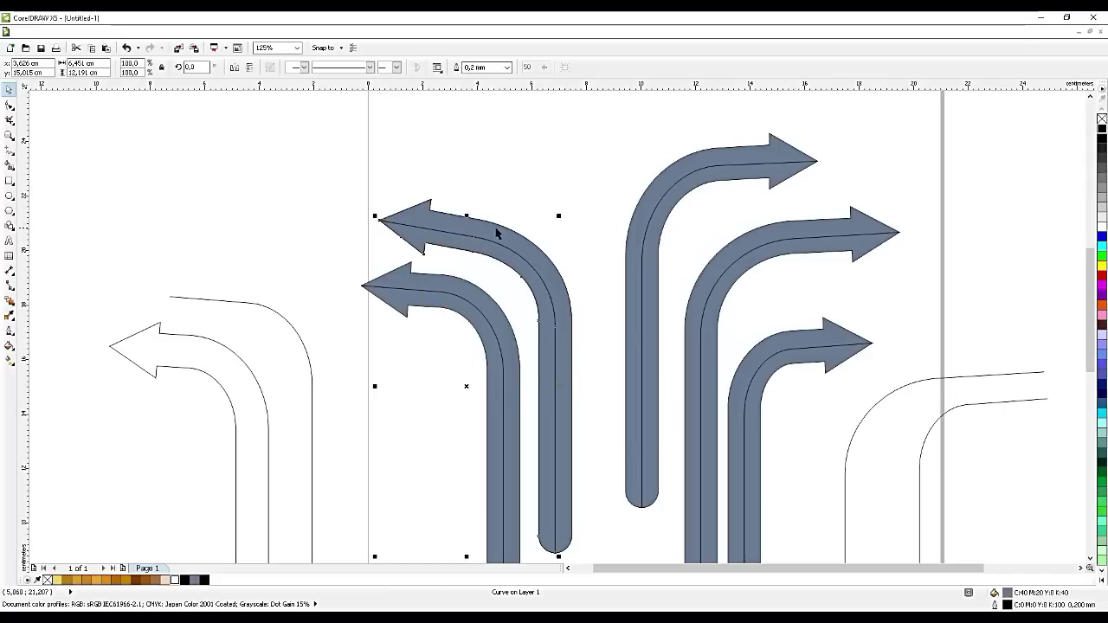
pyautogui.click(522, 207)
pyautogui.click(502, 246)
pyautogui.moveTo(502, 247); pyautogui.dragTo(269, 258)
pyautogui.click(443, 234)
pyautogui.moveTo(448, 234); pyautogui.dragTo(177, 313)
pyautogui.scroll(-3, 528, 275)
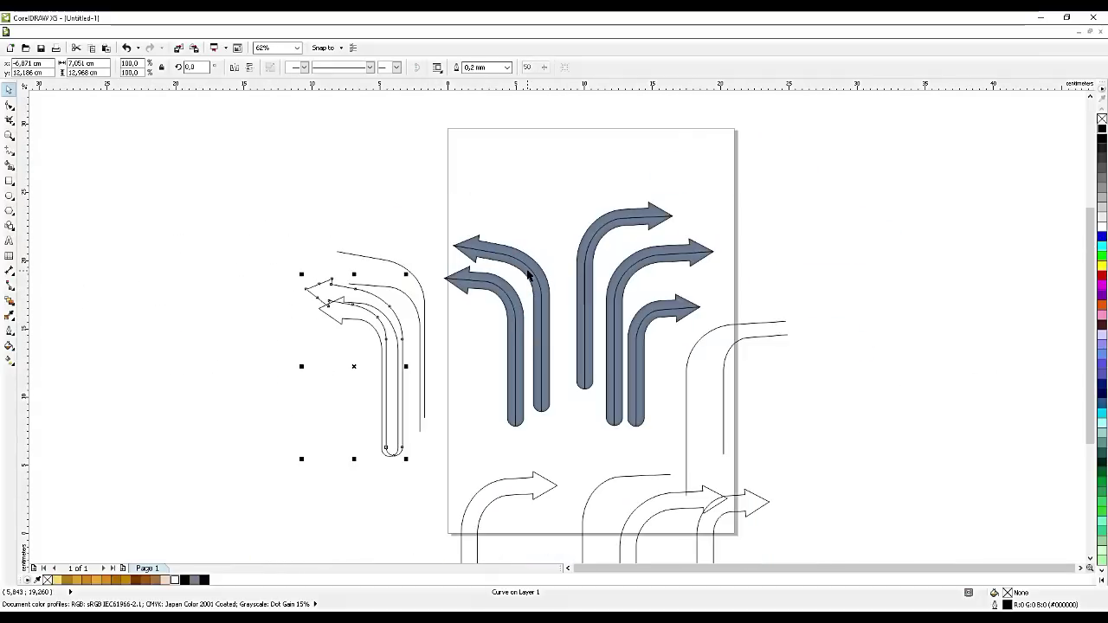
# - Recolour the lower left-hand arrow with light yellow (#FDD45E) on the inner half and dark gold on the outer half
pyautogui.scroll(2, 569, 368)
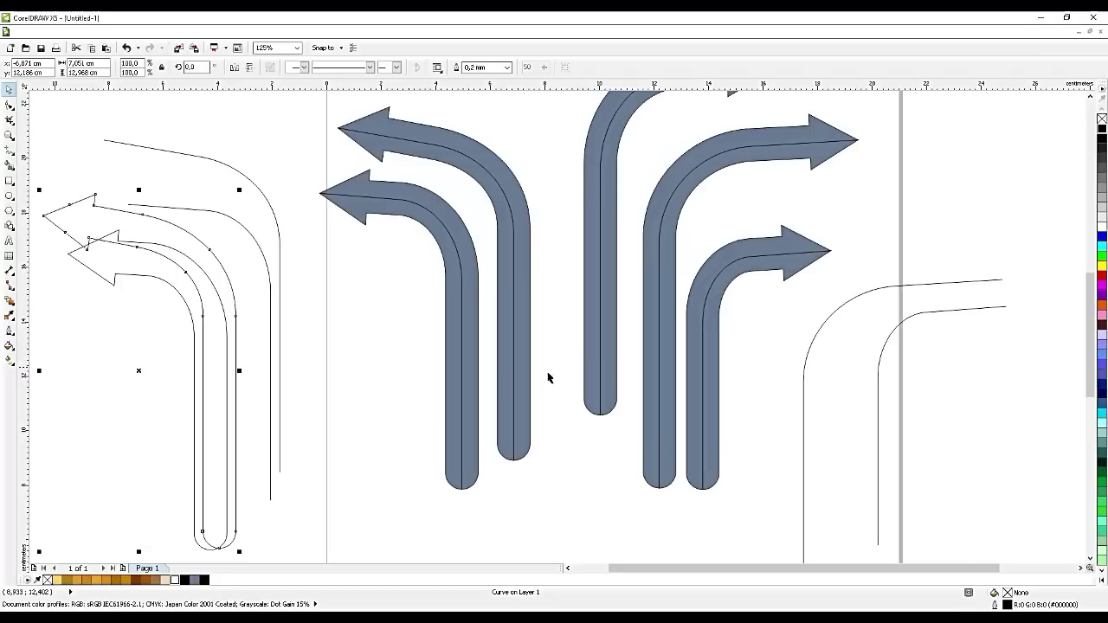
pyautogui.click(459, 460)
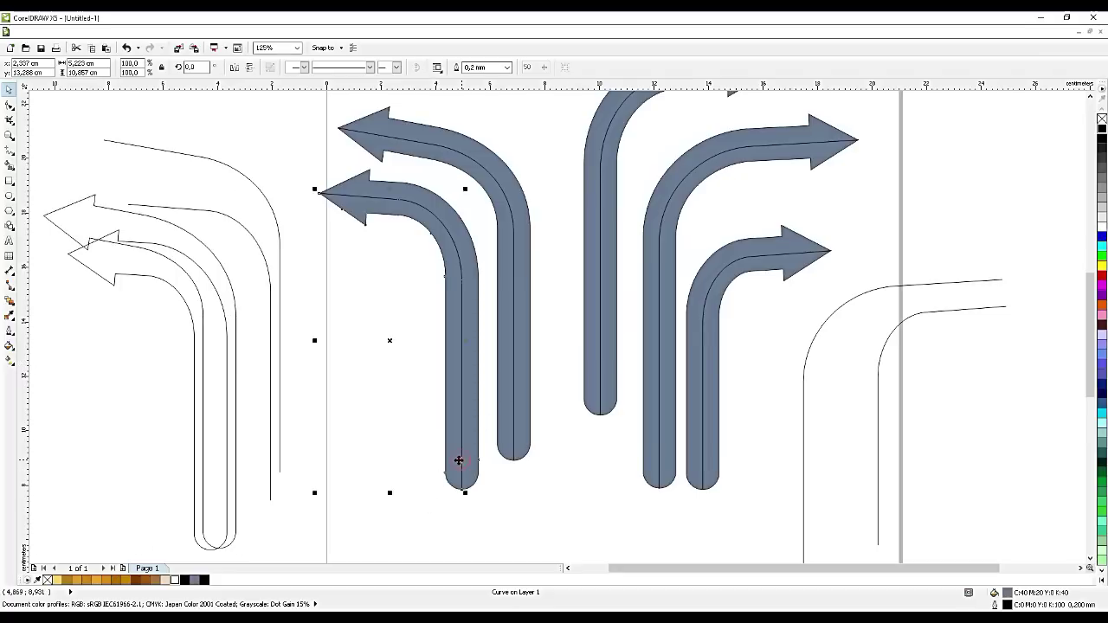
pyautogui.moveTo(61, 580); pyautogui.dragTo(436, 452)
pyautogui.click(467, 437)
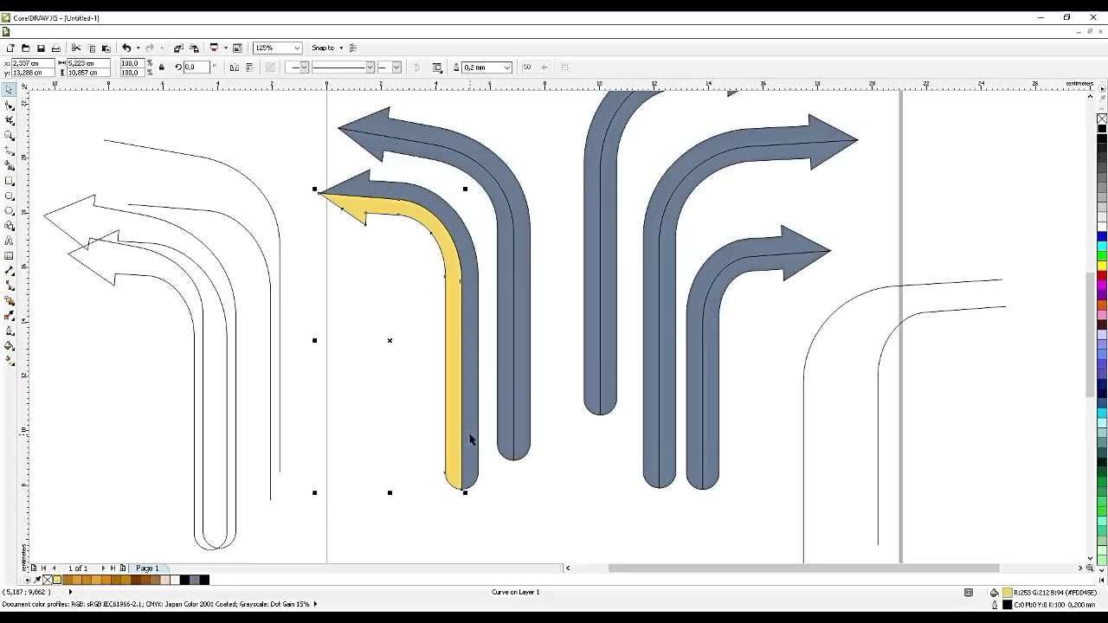
pyautogui.click(76, 581)
# - Recolour the upper left-hand arrow with golden orange on the inner half and darker orange on the outer half
pyautogui.click(511, 355)
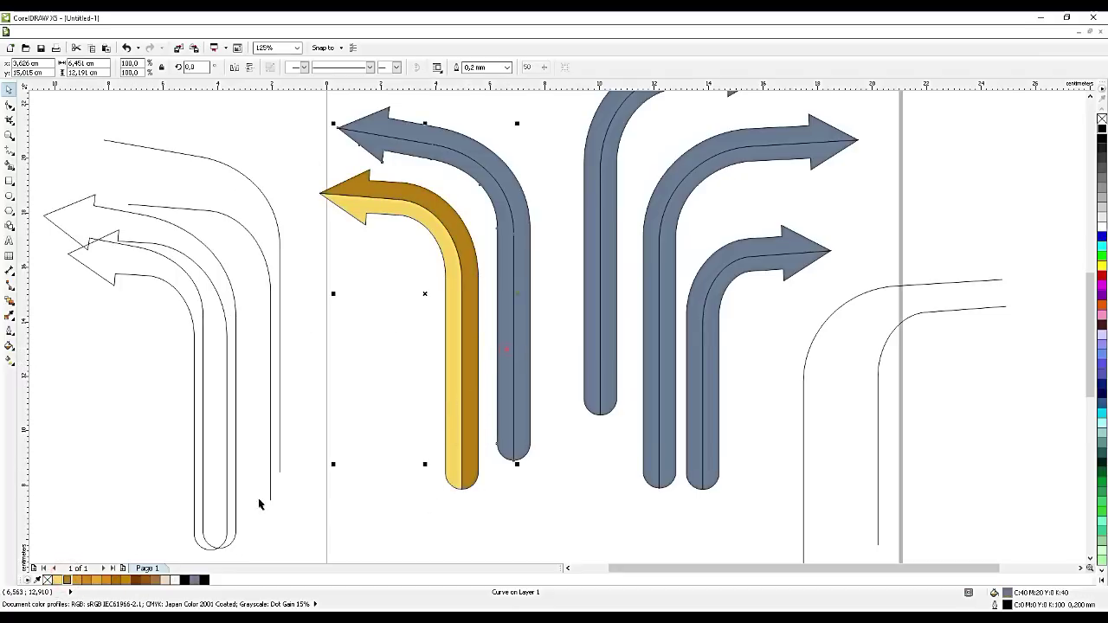
pyautogui.click(88, 579)
pyautogui.click(529, 386)
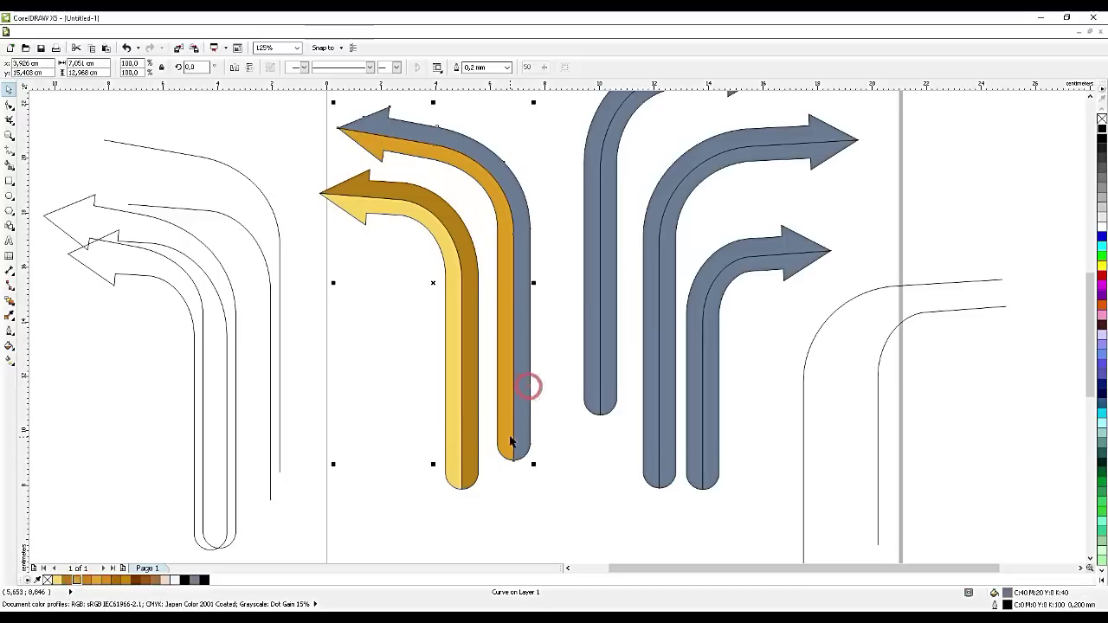
pyautogui.click(90, 581)
# - Recolour the tallest right-hand arrow with light orange on the outer half and darker orange on the inner half
pyautogui.click(600, 349)
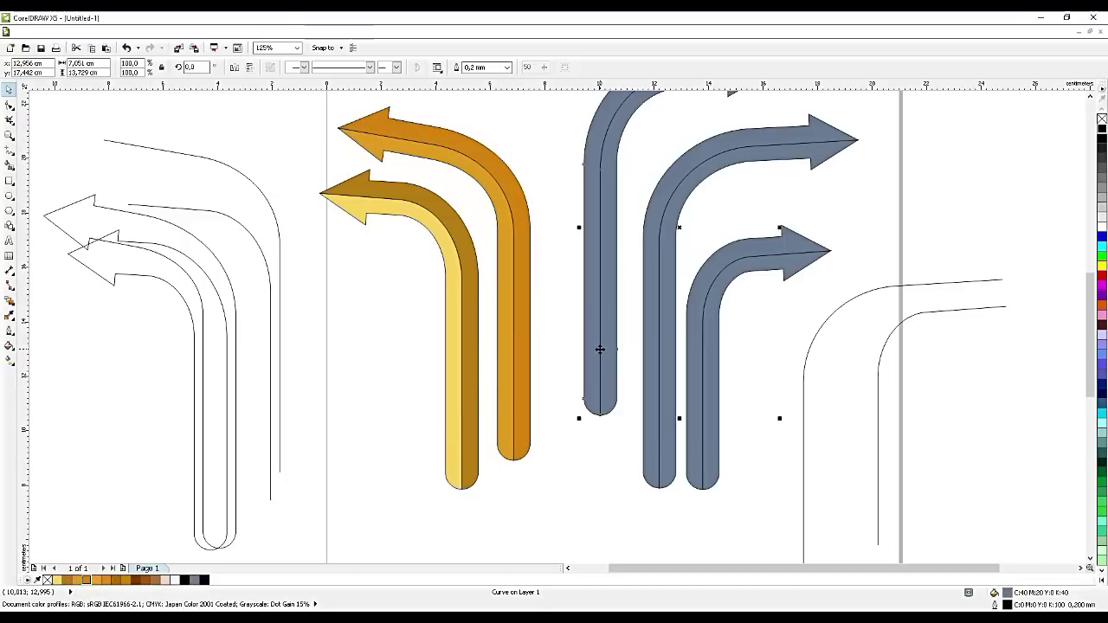
pyautogui.click(88, 581)
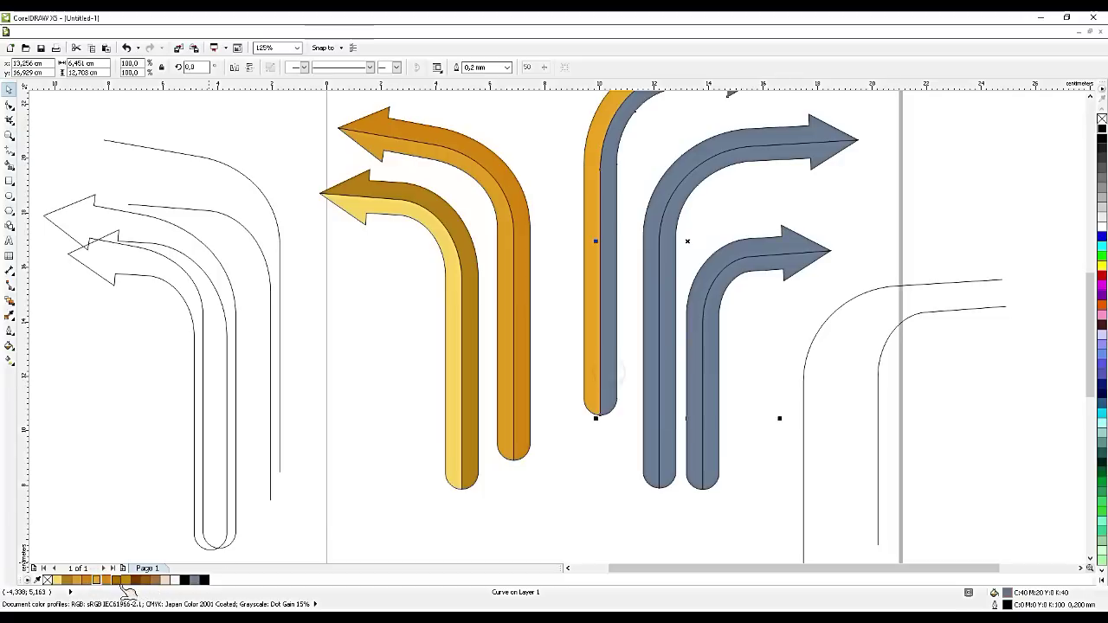
pyautogui.click(106, 580)
# - Recolour the middle right-hand arrow with brownish orange on the outer half and dark gold on the inner half
pyautogui.click(651, 395)
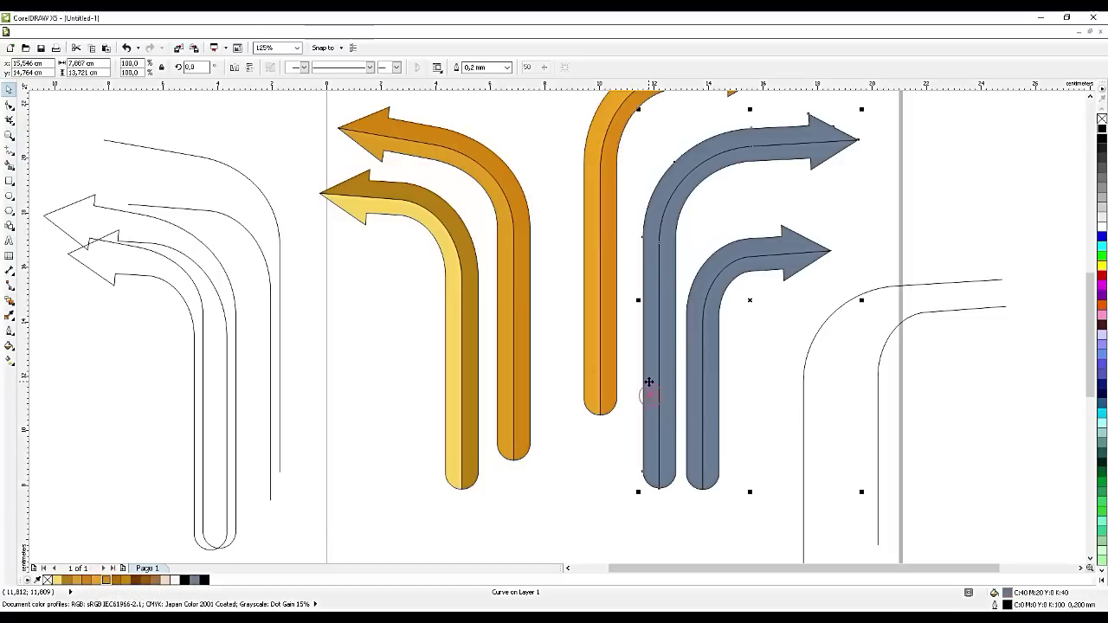
pyautogui.scroll(-2, 635, 427)
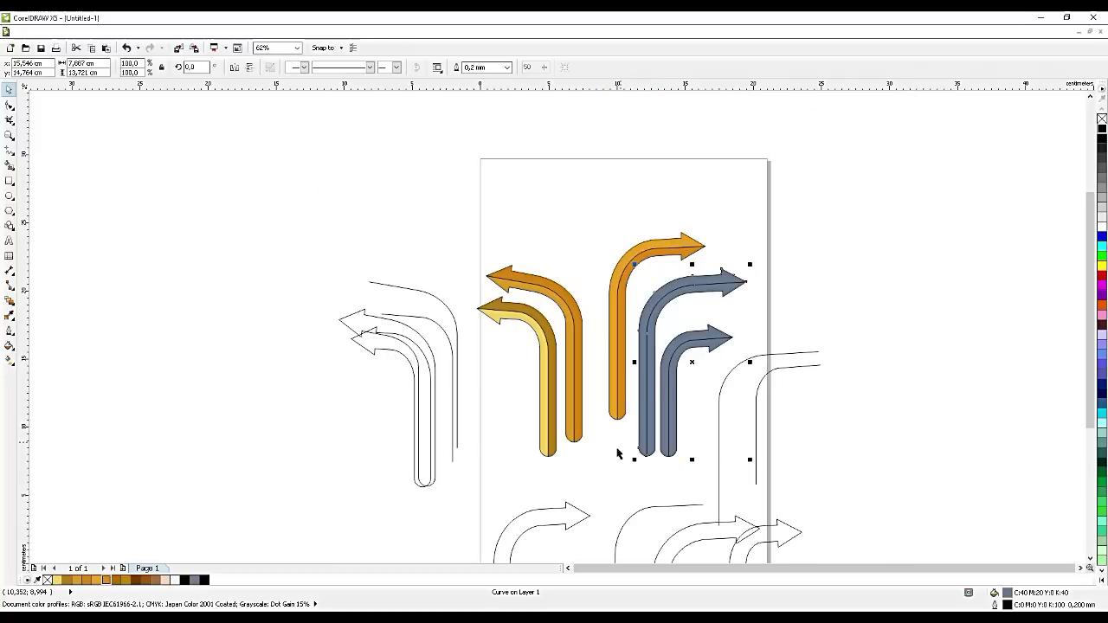
pyautogui.click(129, 580)
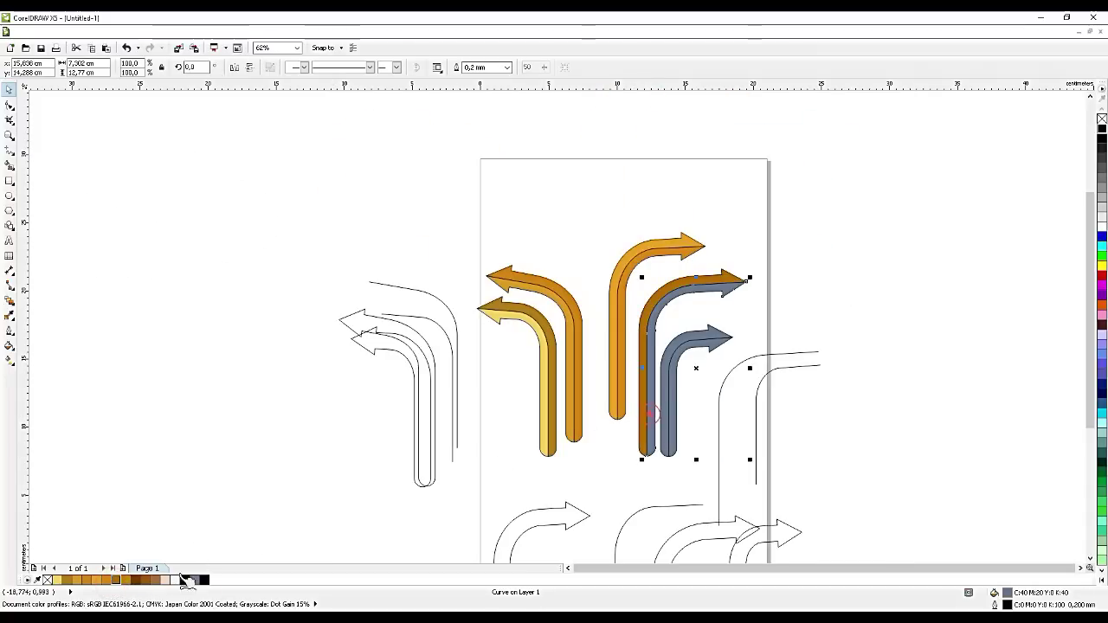
pyautogui.click(123, 580)
# - Recolour the shortest right-hand arrow with dark brown (#934900) on the outer half and light brown (#B57D42) on the inner half
pyautogui.click(666, 437)
pyautogui.click(138, 581)
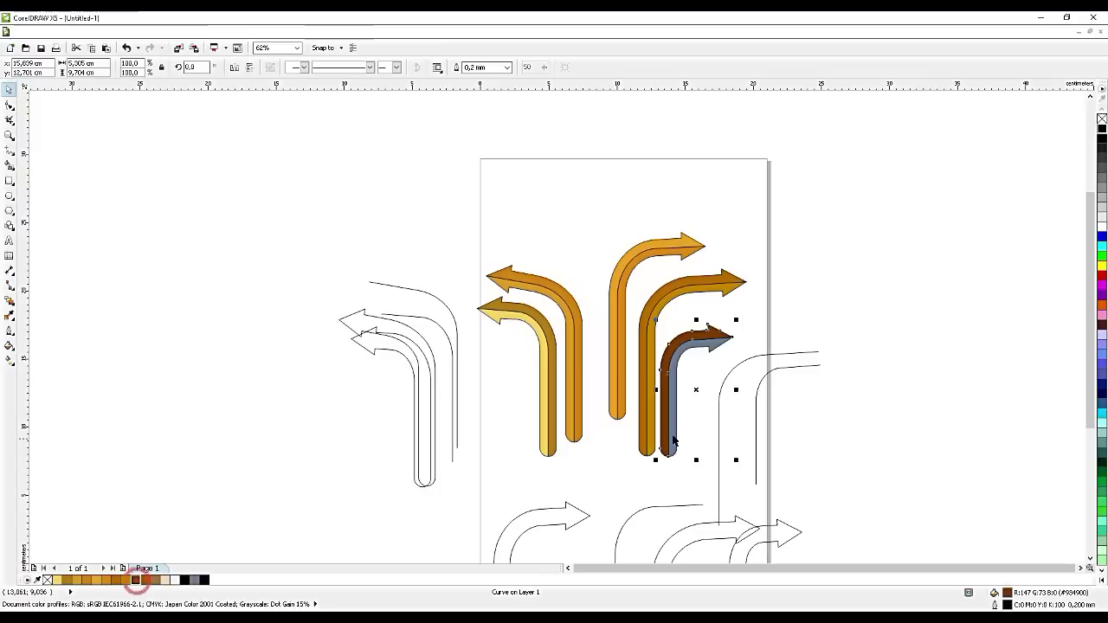
pyautogui.click(670, 436)
pyautogui.click(156, 580)
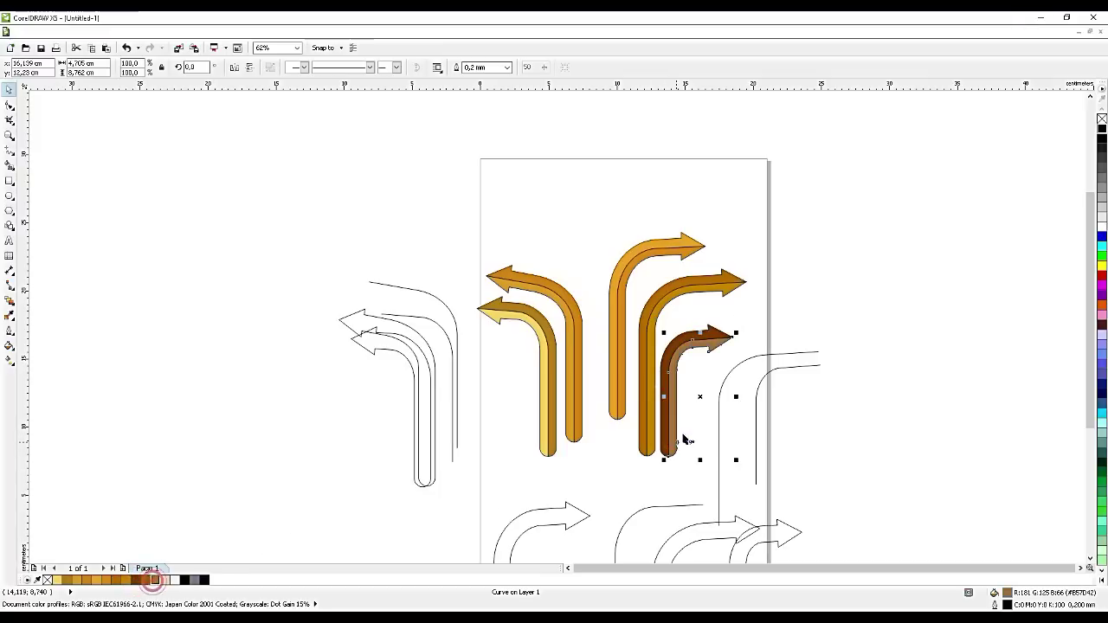
# - Remove the outlines from all ten coloured arrow halves
pyautogui.scroll(2, 607, 381)
pyautogui.scroll(-2, 608, 381)
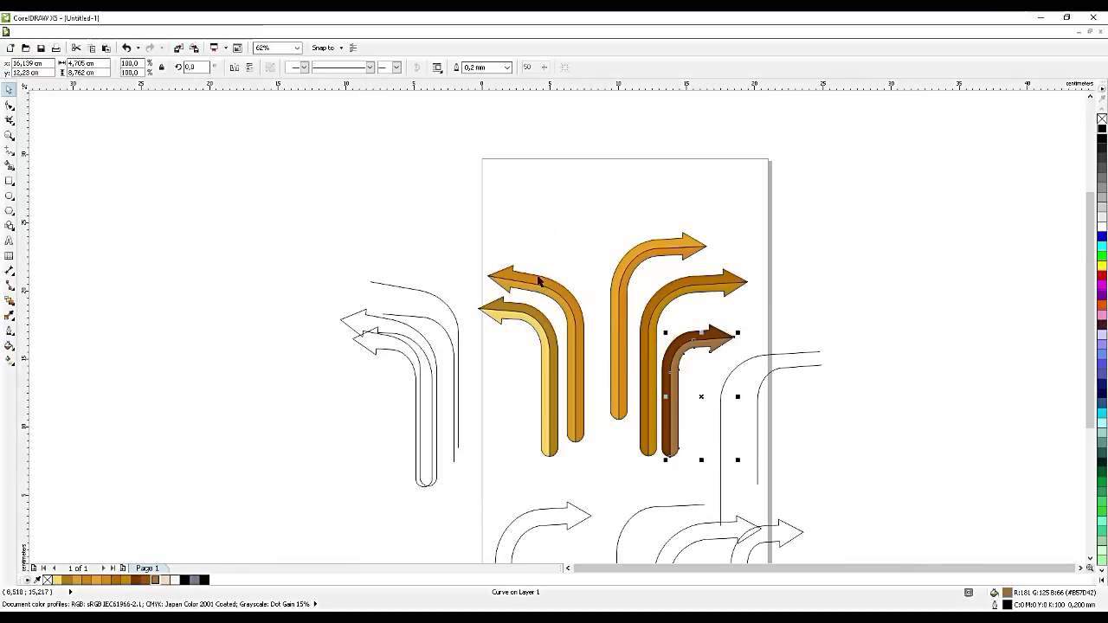
pyautogui.moveTo(450, 202); pyautogui.dragTo(767, 451)
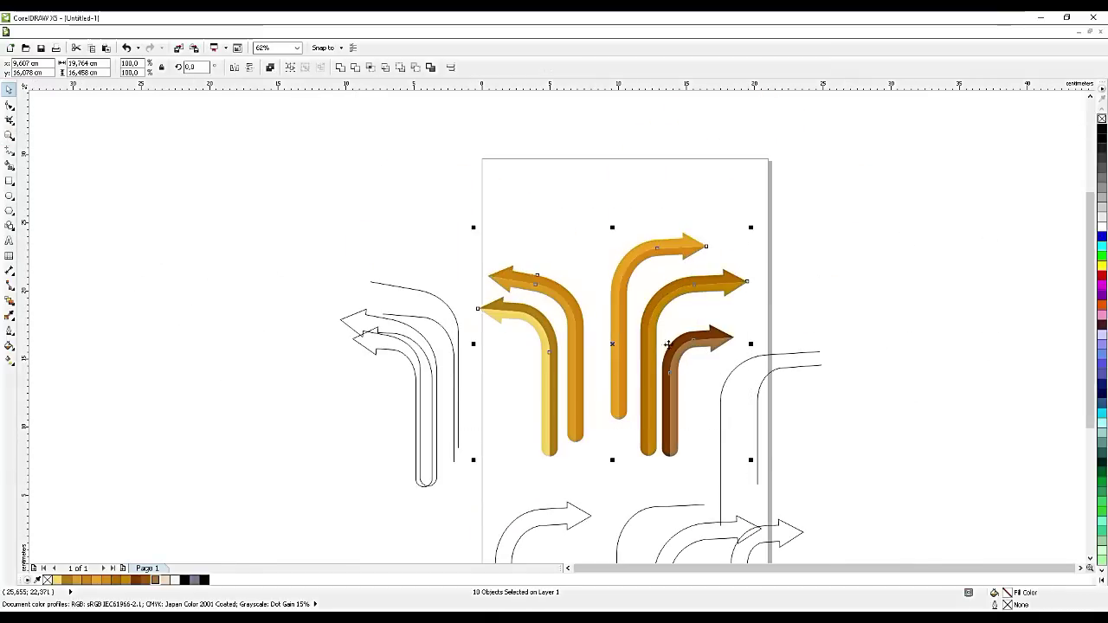
pyautogui.scroll(2, 574, 439)
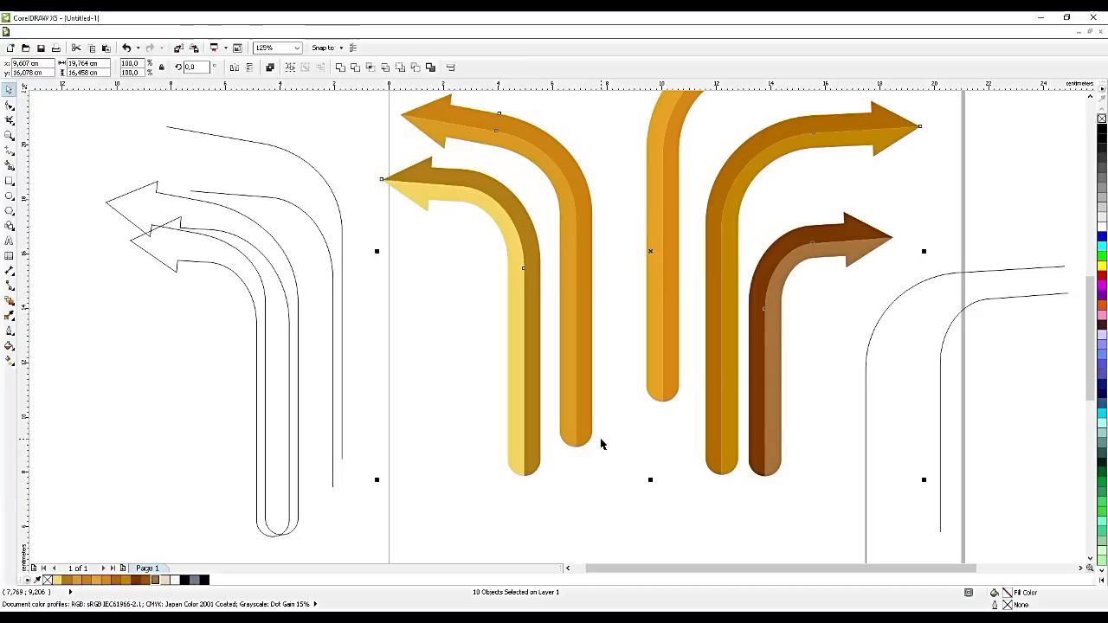
pyautogui.scroll(-2, 602, 455)
pyautogui.click(603, 472)
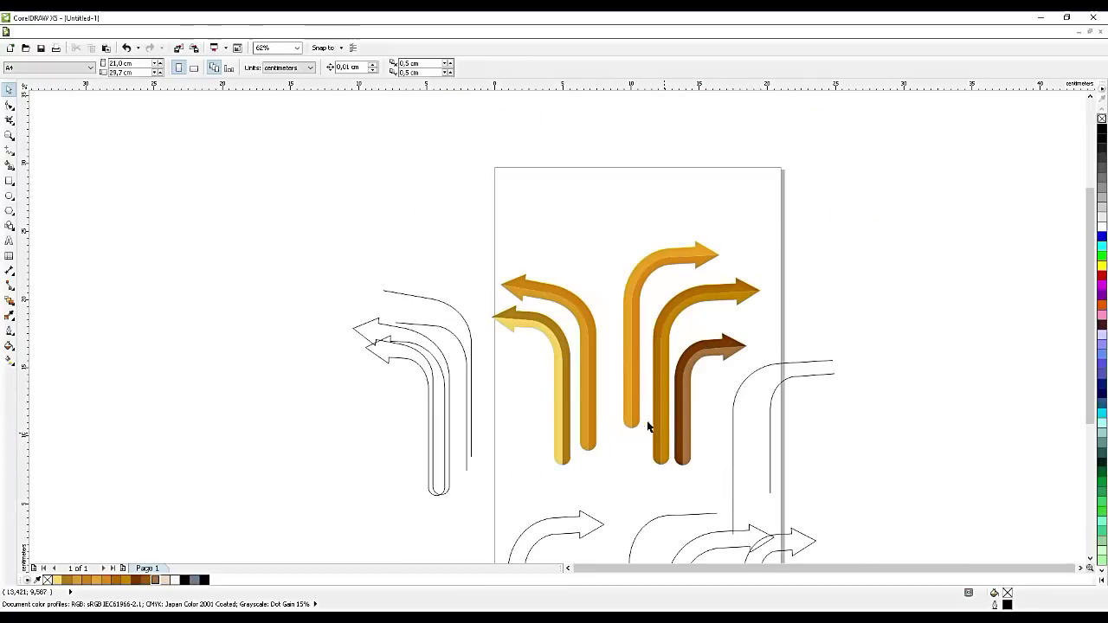
# - Group the two halves of each of the five arrows and shift the brown arrow outward to the page's right edge
pyautogui.moveTo(717, 456); pyautogui.dragTo(731, 367)
pyautogui.hotkey('ctrl', 'g')
pyautogui.moveTo(780, 262); pyautogui.dragTo(649, 470)
pyautogui.hotkey('ctrl', 'g')
pyautogui.moveTo(736, 203); pyautogui.dragTo(606, 454)
pyautogui.hotkey('ctrl', 'g')
pyautogui.moveTo(461, 300); pyautogui.dragTo(608, 514)
pyautogui.hotkey('ctrl', 'g')
pyautogui.moveTo(456, 237); pyautogui.dragTo(621, 461)
pyautogui.hotkey('ctrl', 'g')
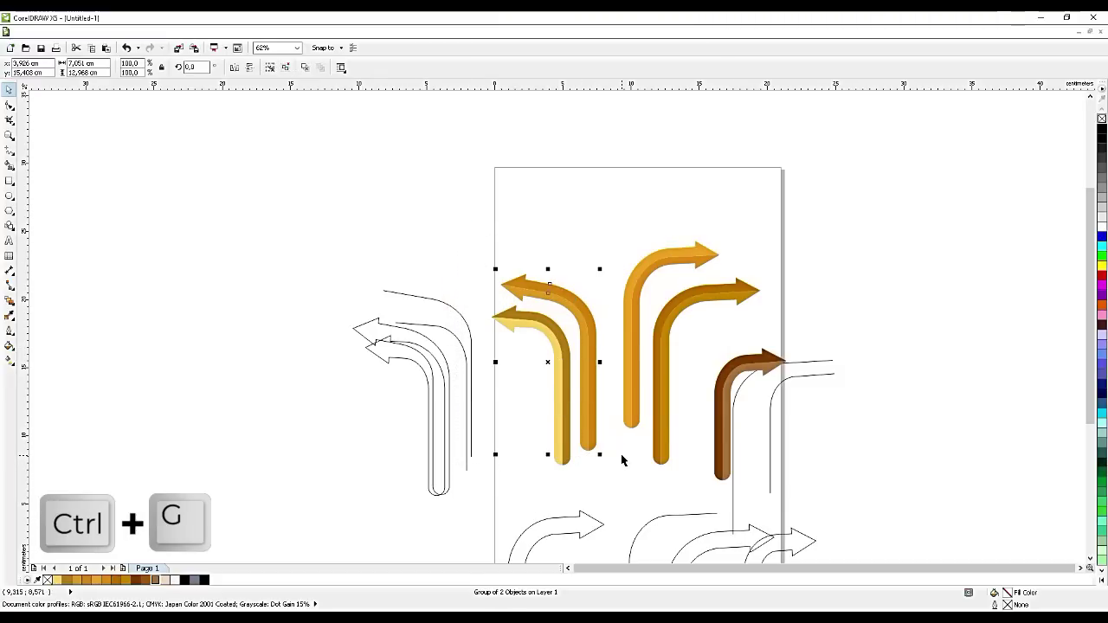
# - Move the dark gold right-hand arrow left towards the page centre and lift the tallest orange arrow past the page's upper edge
pyautogui.click(665, 446)
pyautogui.moveTo(663, 442); pyautogui.dragTo(630, 440)
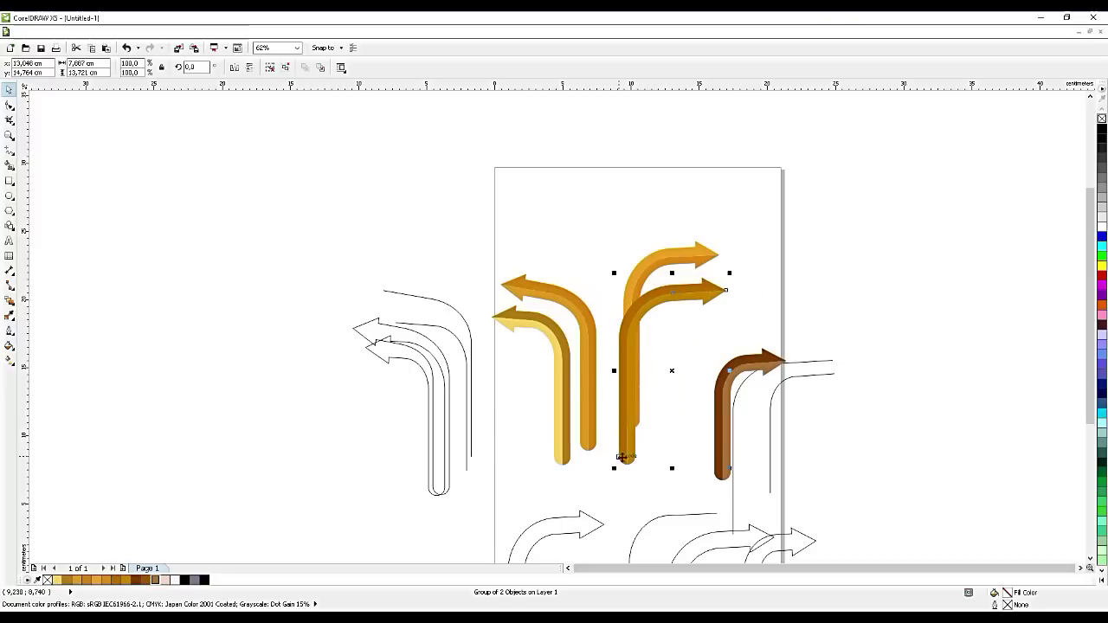
pyautogui.click(591, 425)
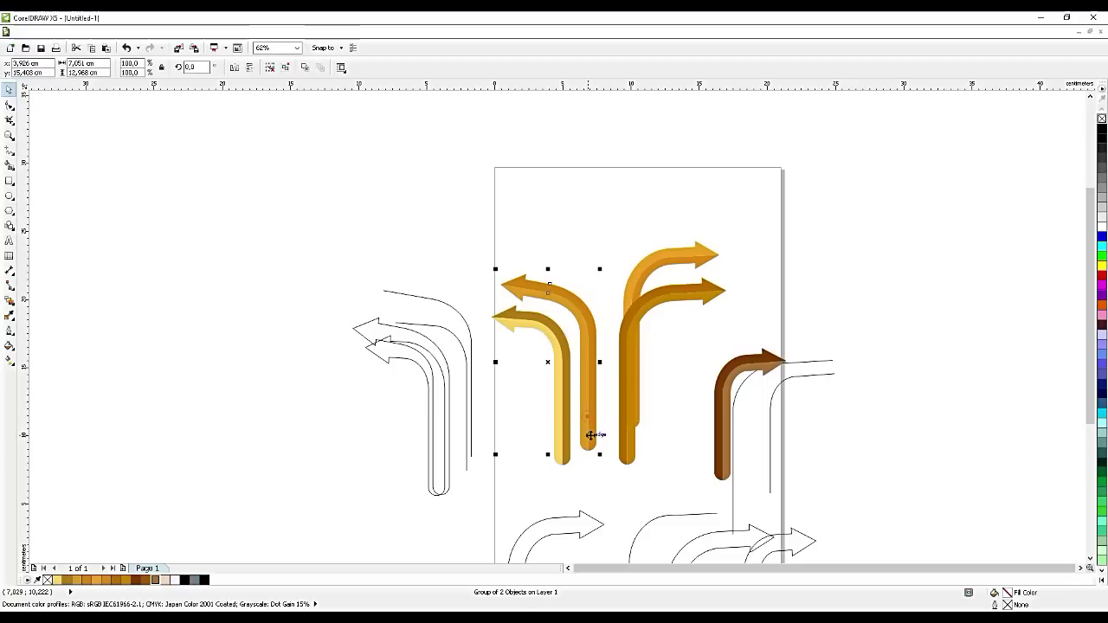
pyautogui.click(639, 279)
pyautogui.moveTo(639, 279); pyautogui.dragTo(618, 179)
# - Place the orange left-curving arrow's stem directly against the right side of the dark gold stem, with its rounded end slightly higher
pyautogui.moveTo(587, 430); pyautogui.dragTo(643, 445)
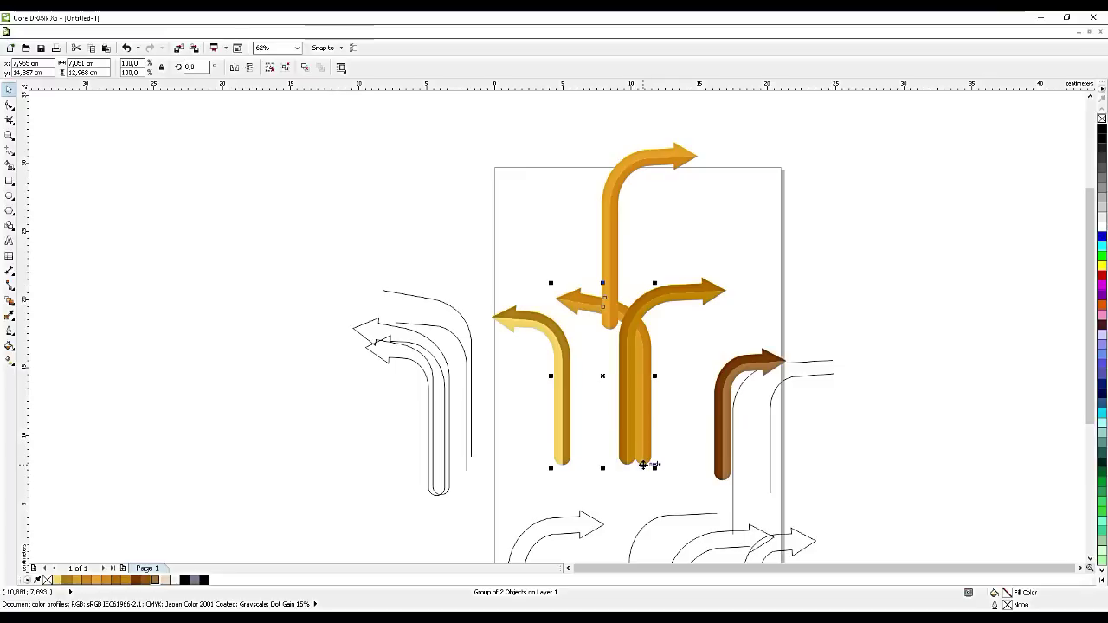
pyautogui.scroll(2, 642, 465)
pyautogui.moveTo(643, 455); pyautogui.dragTo(646, 387)
pyautogui.scroll(-2, 647, 404)
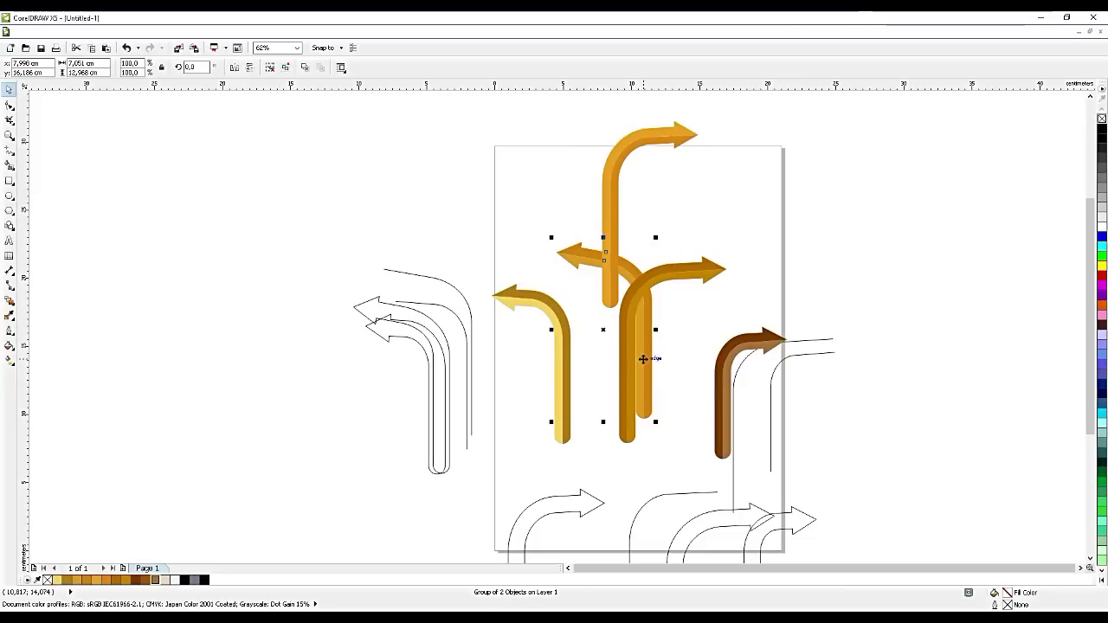
pyautogui.moveTo(646, 359); pyautogui.dragTo(645, 354)
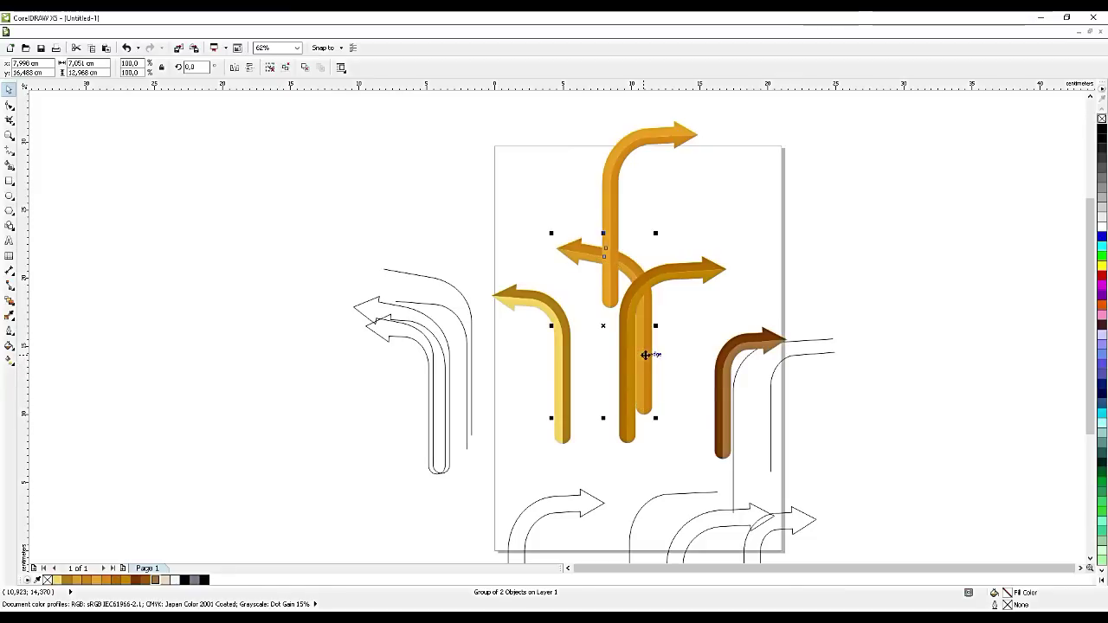
pyautogui.click(690, 260)
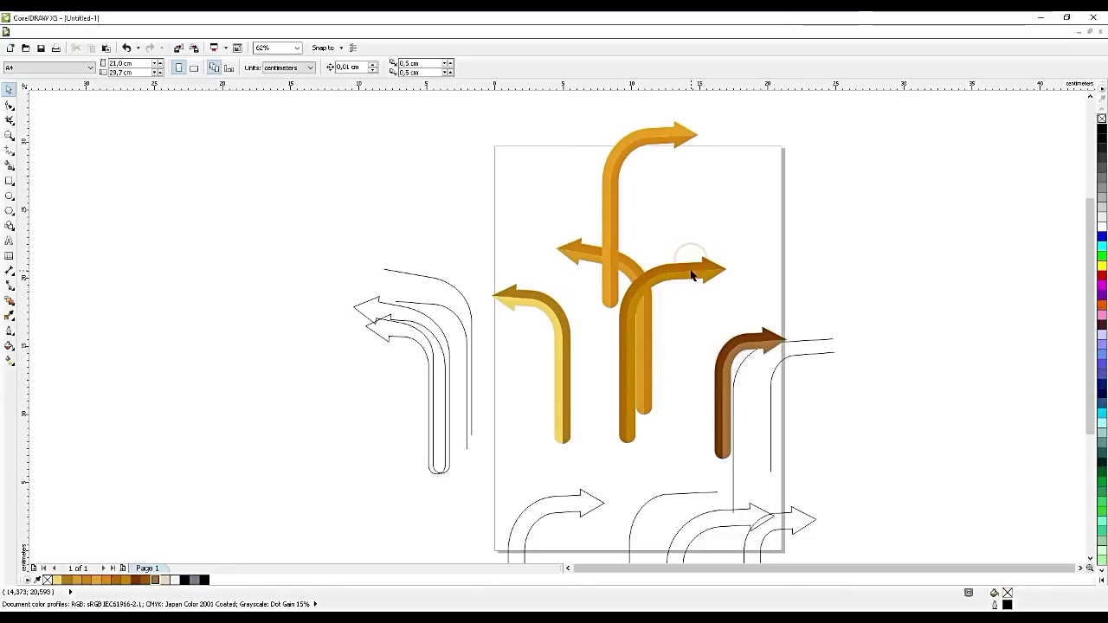
pyautogui.click(693, 275)
pyautogui.moveTo(730, 346); pyautogui.dragTo(723, 348)
pyautogui.hotkey('ctrl', 'z')
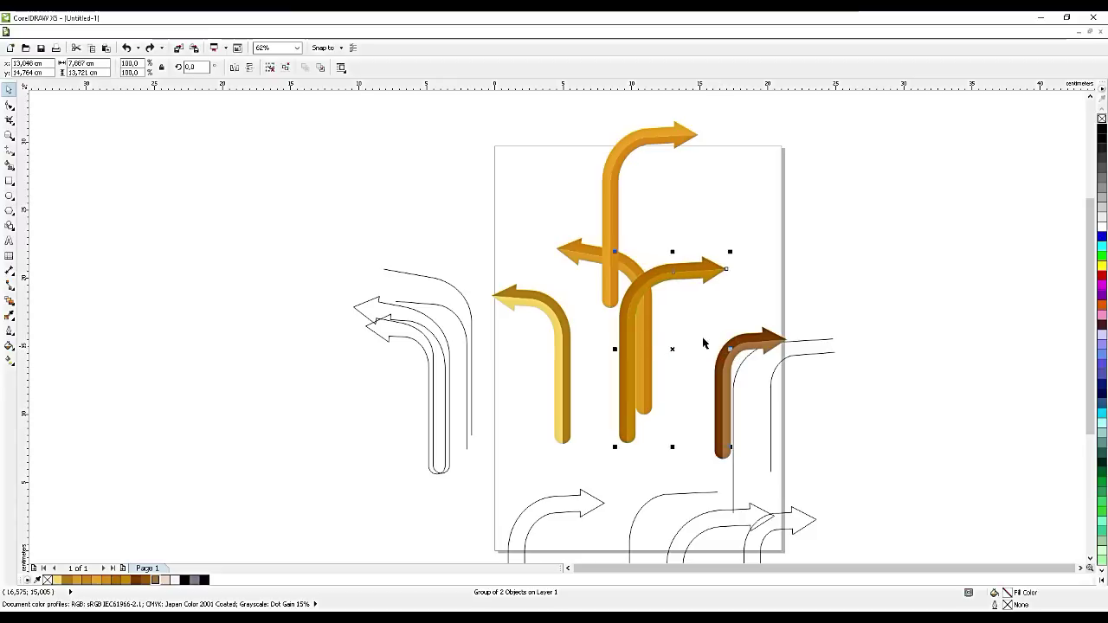
# - Lower the tallest orange arrow until its stem meets the left side of the dark gold stem, and fine-tune the left-curving orange arrow's position
pyautogui.click(610, 272)
pyautogui.moveTo(607, 196); pyautogui.dragTo(616, 282)
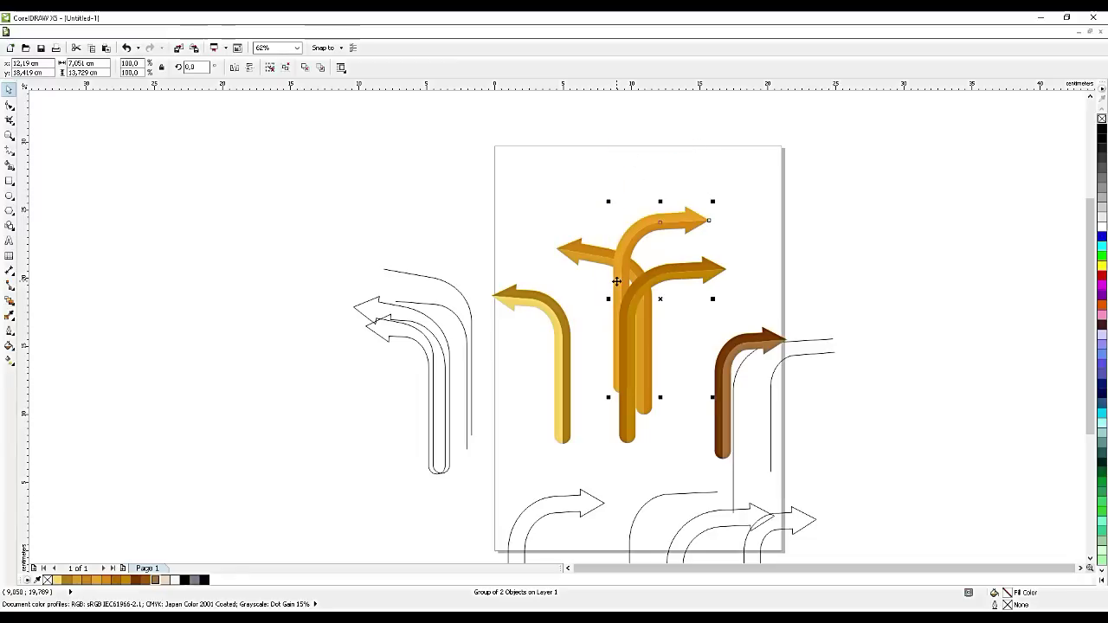
pyautogui.scroll(2, 616, 281)
pyautogui.moveTo(623, 271); pyautogui.dragTo(616, 291)
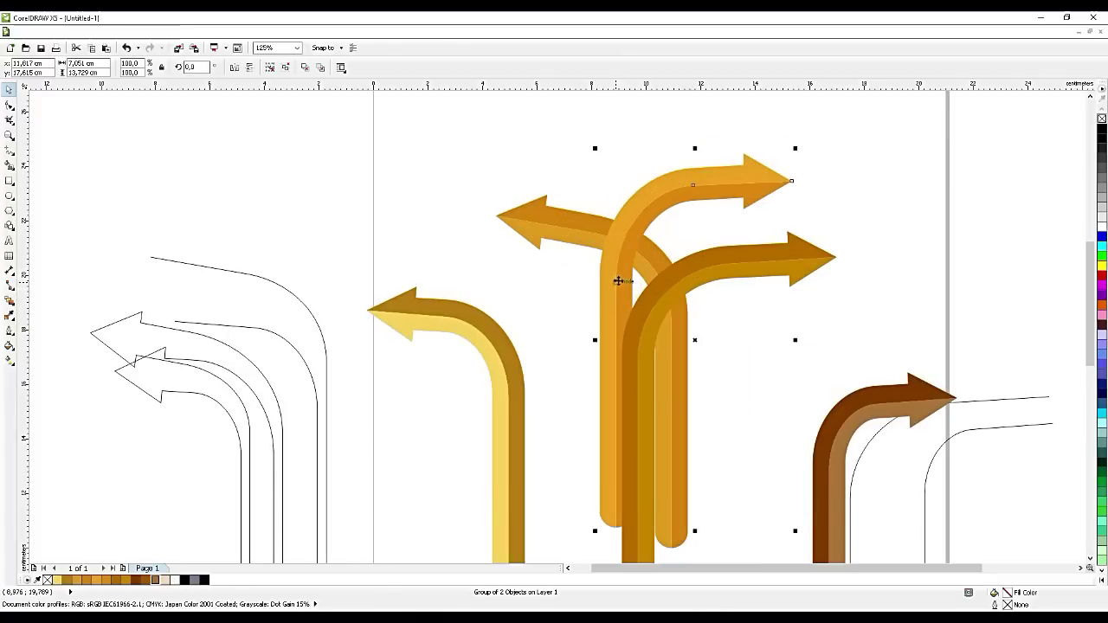
pyautogui.click(618, 280)
pyautogui.click(618, 264)
pyautogui.scroll(-2, 619, 265)
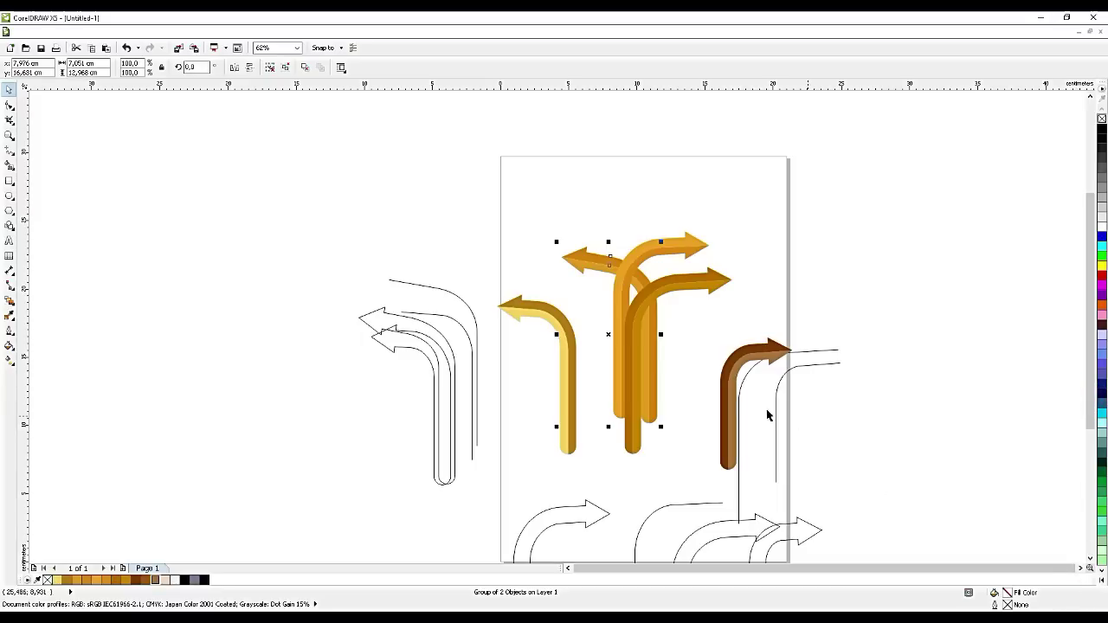
# - Move the brown arrow inward and nudge its stem flush against the right side of the left-curving orange arrow's stem
pyautogui.moveTo(733, 423); pyautogui.dragTo(668, 381)
pyautogui.scroll(4, 665, 476)
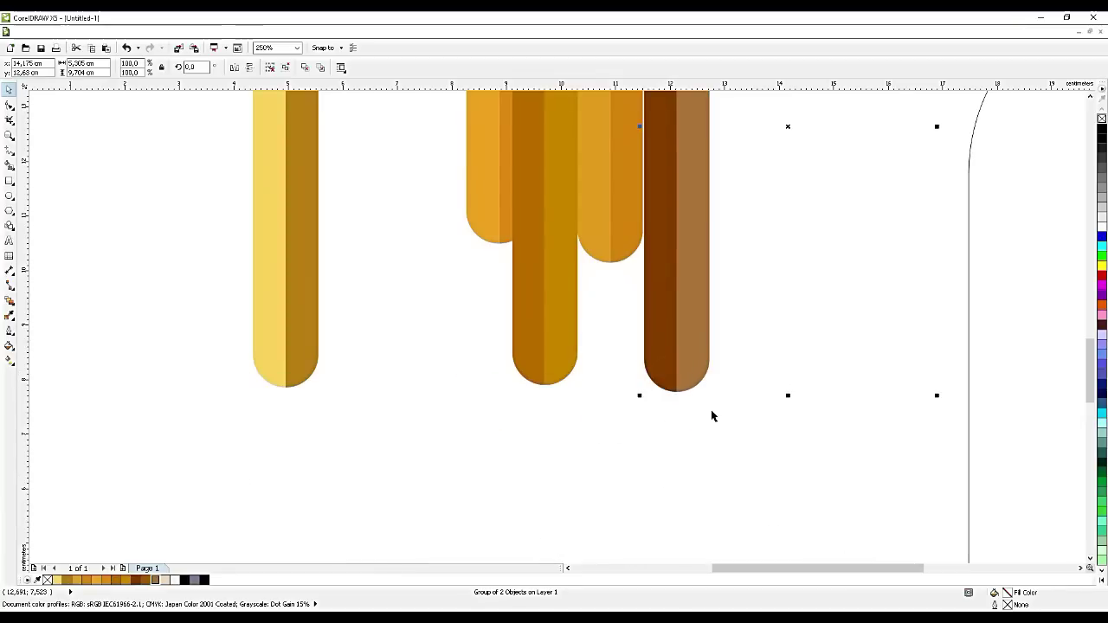
pyautogui.press('Left')
pyautogui.press('Left')
pyautogui.press('Left')
pyautogui.press('Right')
pyautogui.press('Right')
pyautogui.press('Left')
pyautogui.scroll(-2, 712, 425)
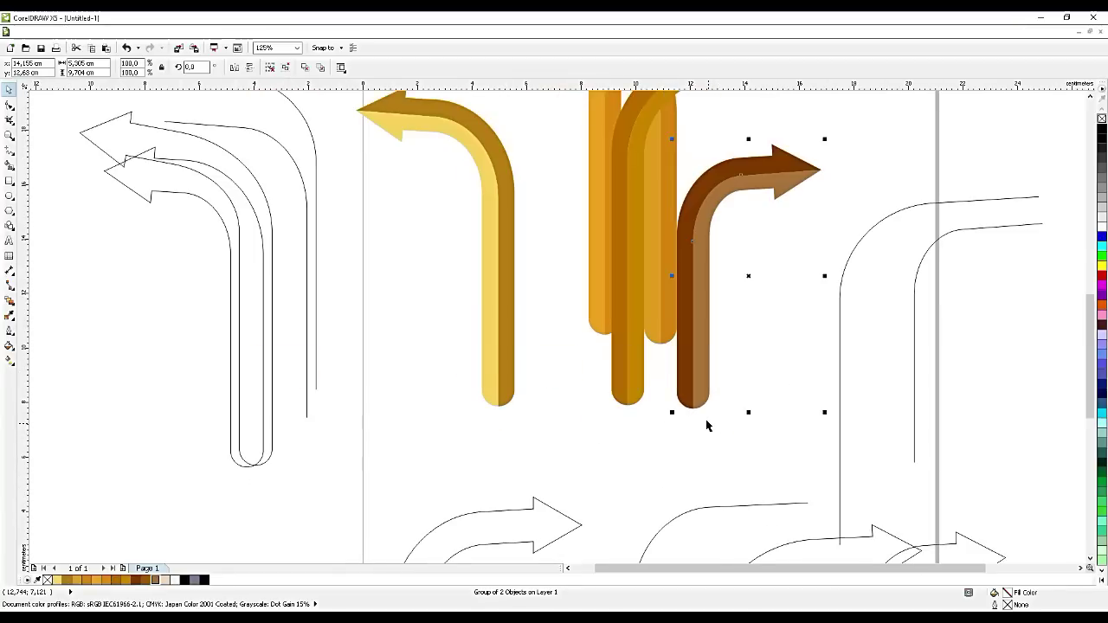
pyautogui.scroll(2, 701, 419)
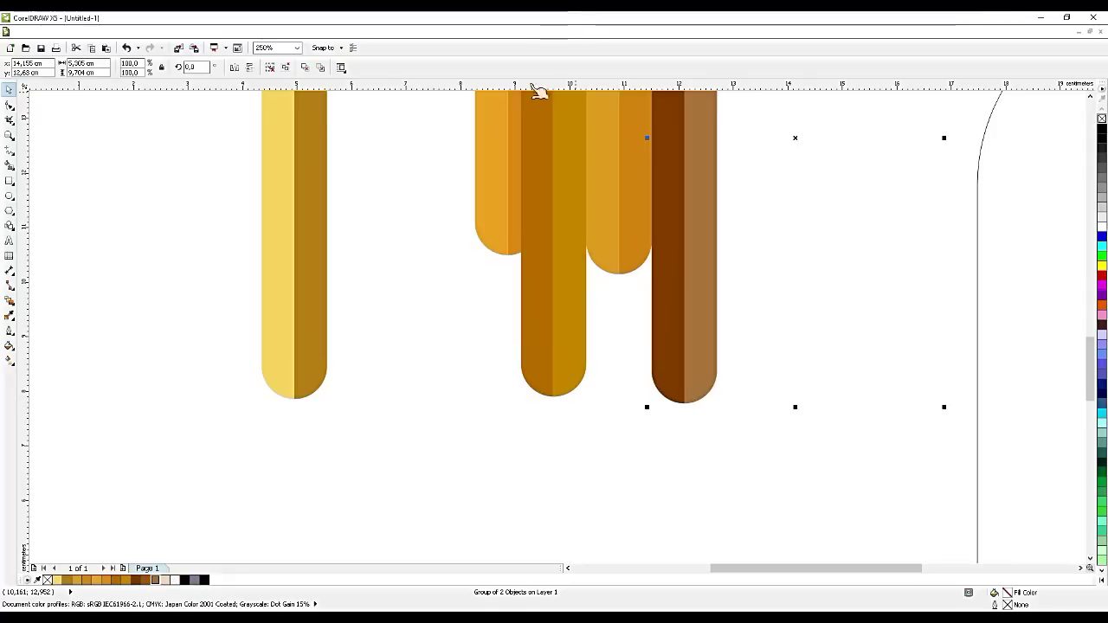
# - Place a horizontal guideline at the dark gold stem's rounded end and raise the brown arrow's end to that line
pyautogui.moveTo(528, 81); pyautogui.dragTo(561, 396)
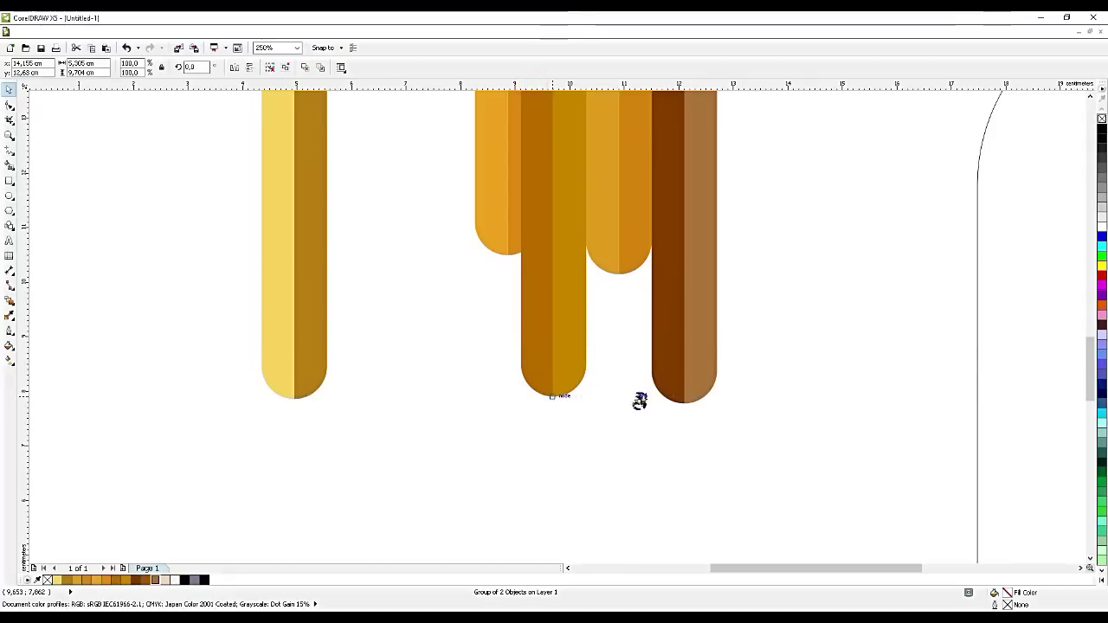
pyautogui.click(675, 376)
pyautogui.scroll(2, 698, 427)
pyautogui.press('Up')
pyautogui.press('Up')
pyautogui.press('Up')
pyautogui.press('Up')
pyautogui.press('Up')
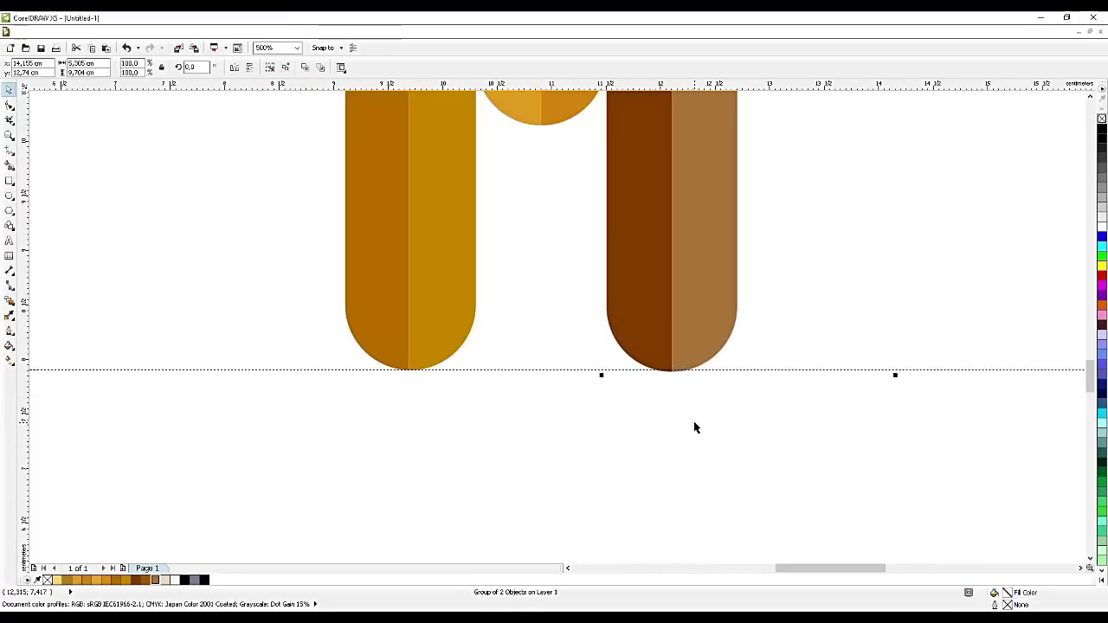
pyautogui.click(694, 424)
# - Move the yellow arrow against the left side of the dark gold stem and bring it to the front of the page
pyautogui.scroll(-4, 721, 430)
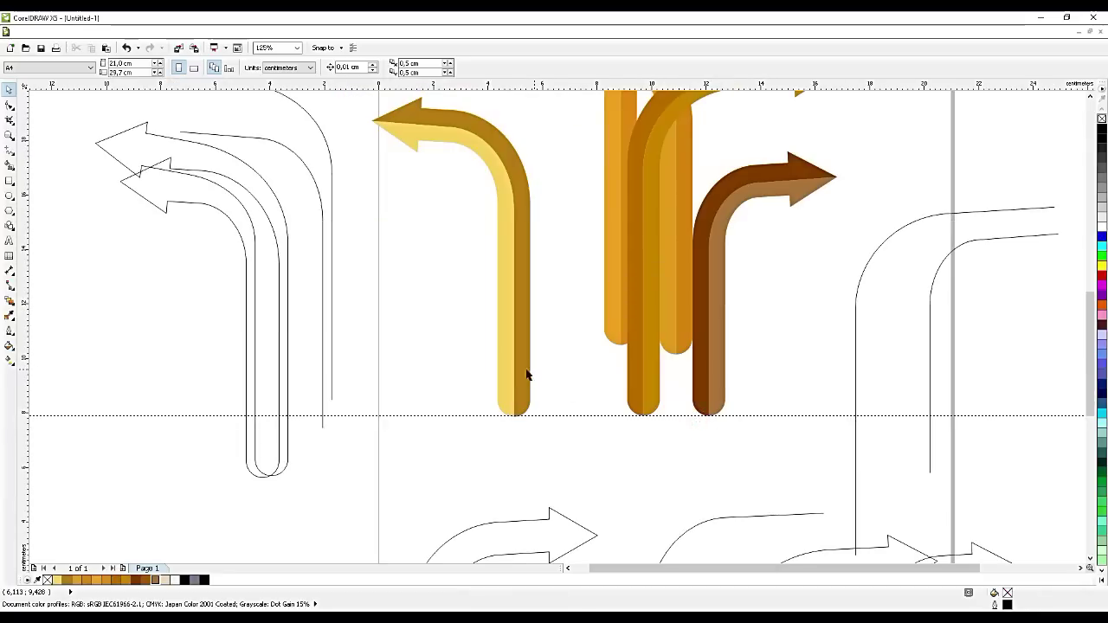
pyautogui.click(518, 400)
pyautogui.moveTo(523, 401); pyautogui.dragTo(615, 400)
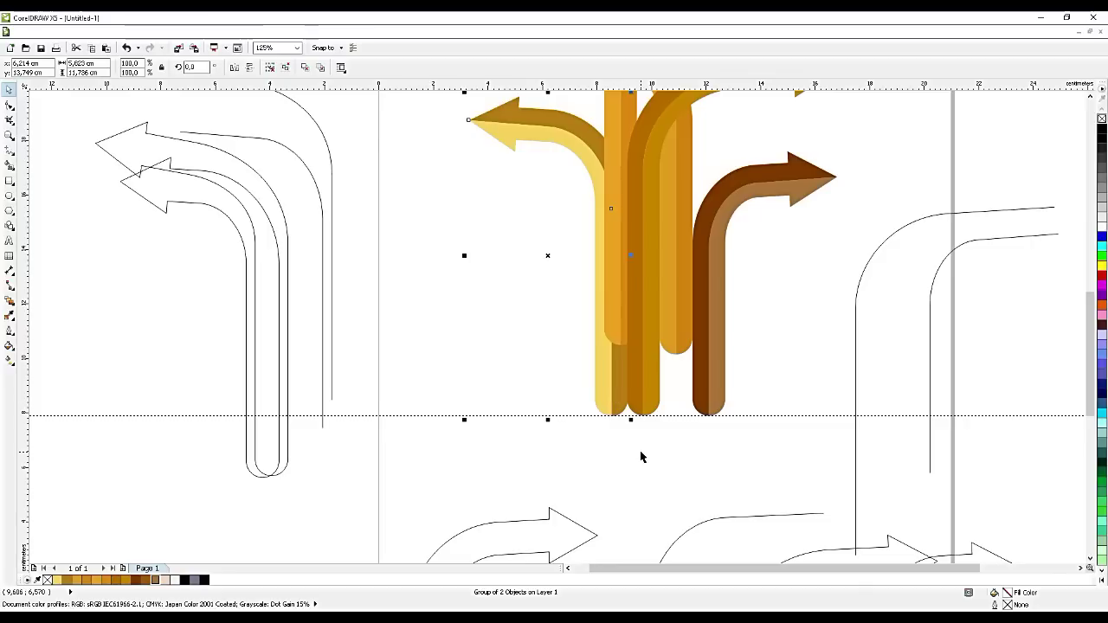
pyautogui.hotkey('ctrl', 'Home')
# - Ungroup the left-curving orange arrow and draw a rectangle about 7.7 by 4.3 cm across the lower stems
pyautogui.scroll(-2, 682, 409)
pyautogui.scroll(2, 679, 366)
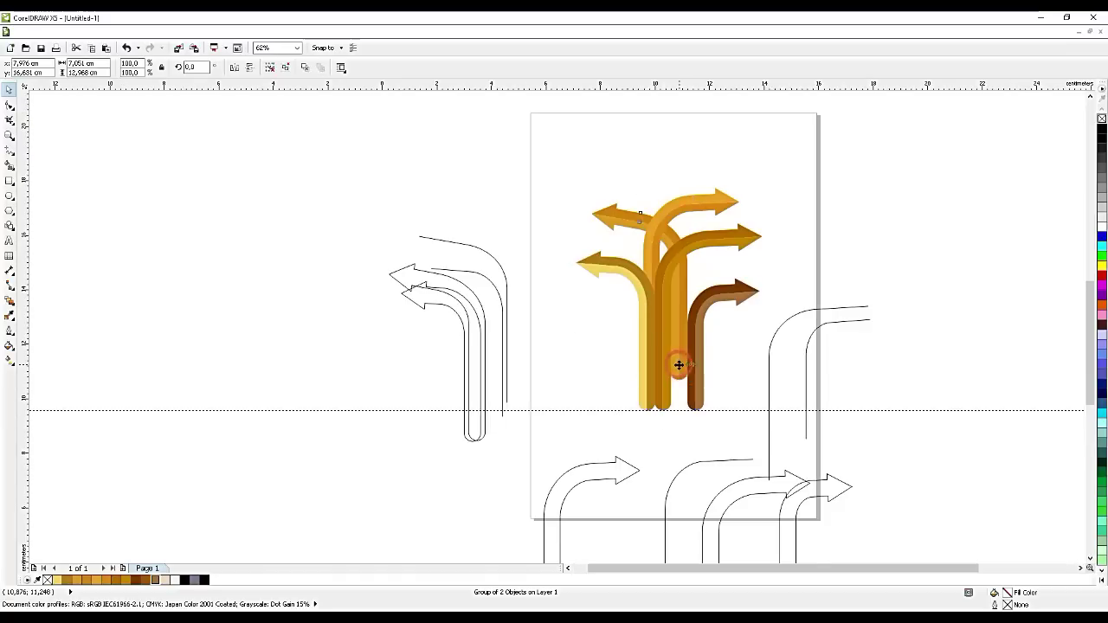
pyautogui.rightClick(678, 365)
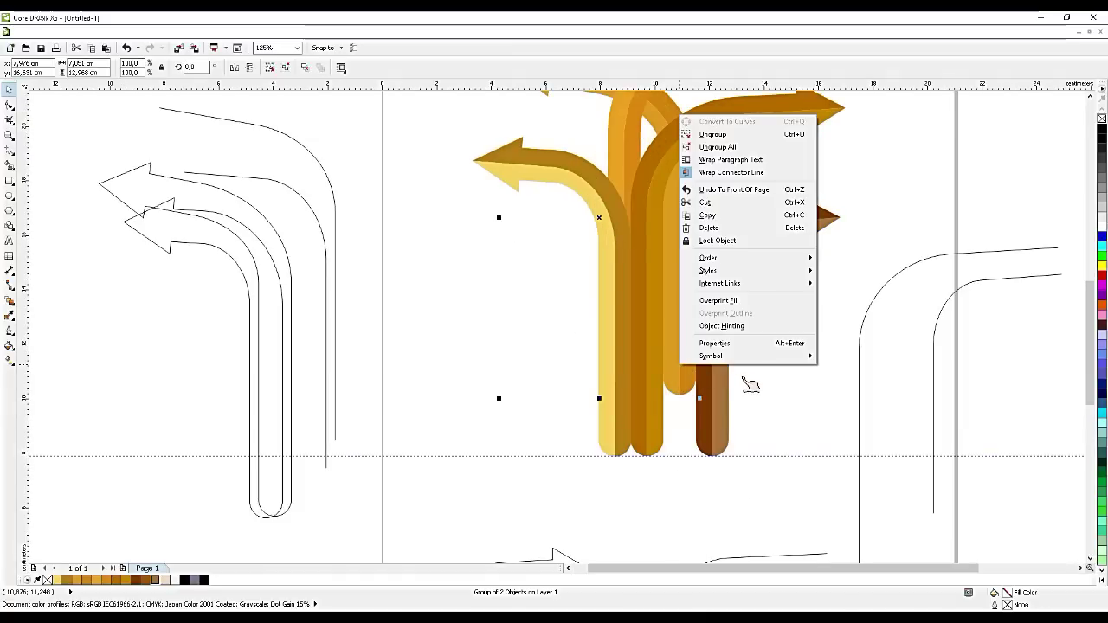
pyautogui.click(731, 134)
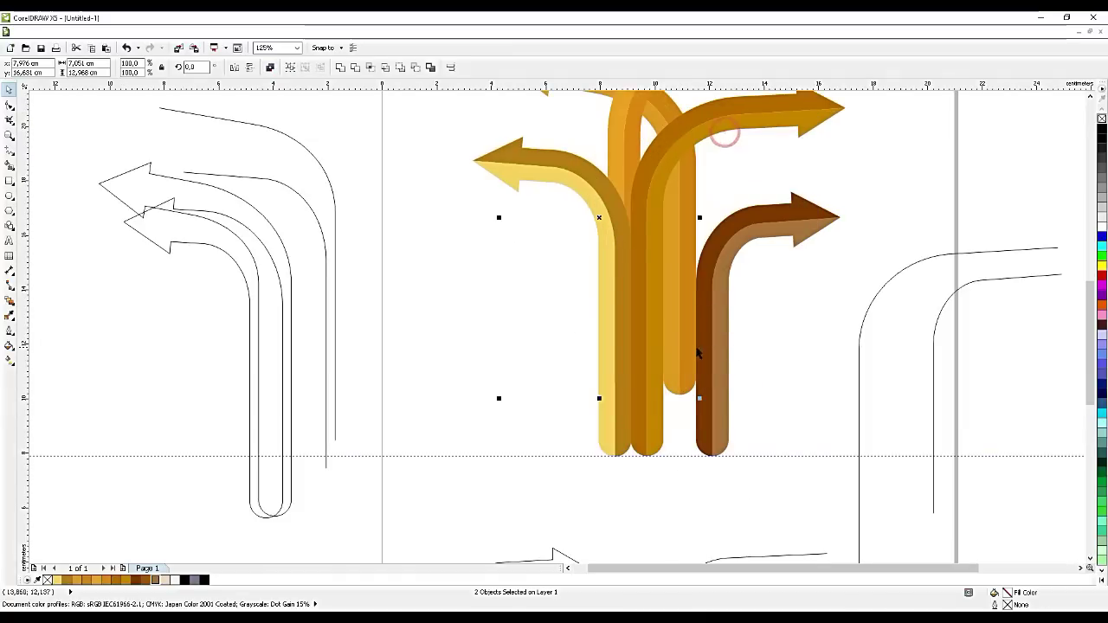
pyautogui.click(9, 180)
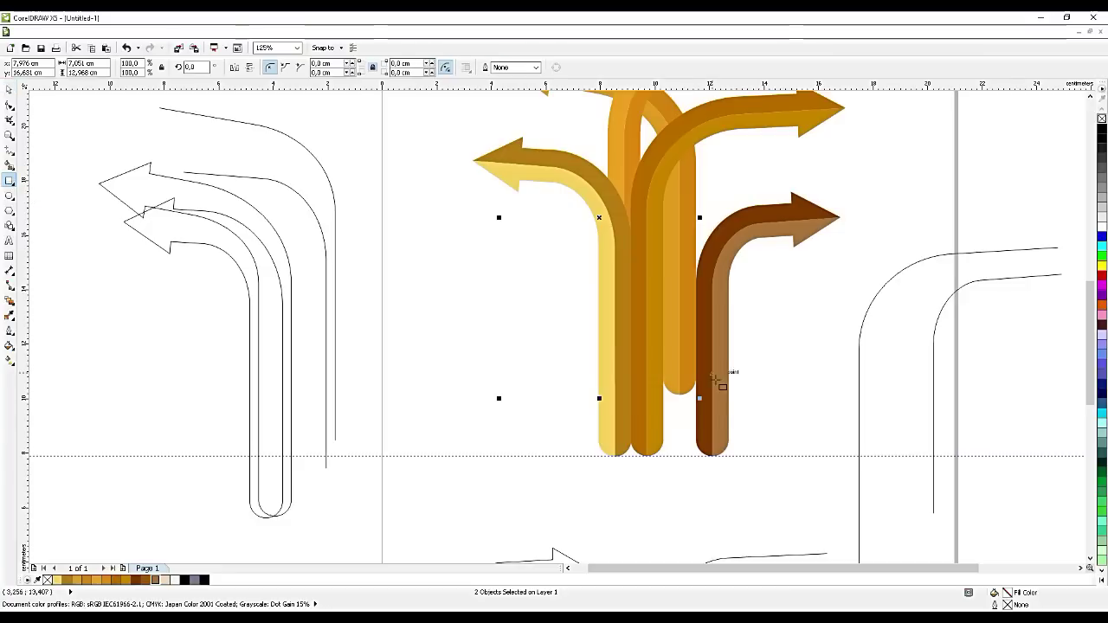
pyautogui.moveTo(762, 414); pyautogui.dragTo(553, 296)
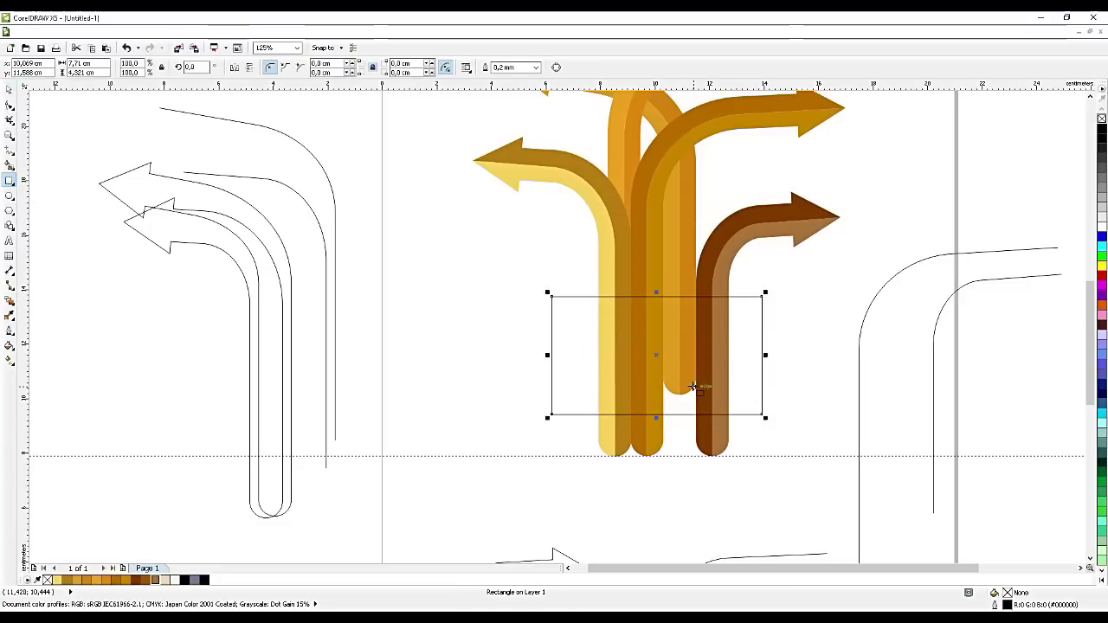
pyautogui.scroll(2, 697, 388)
pyautogui.click(9, 89)
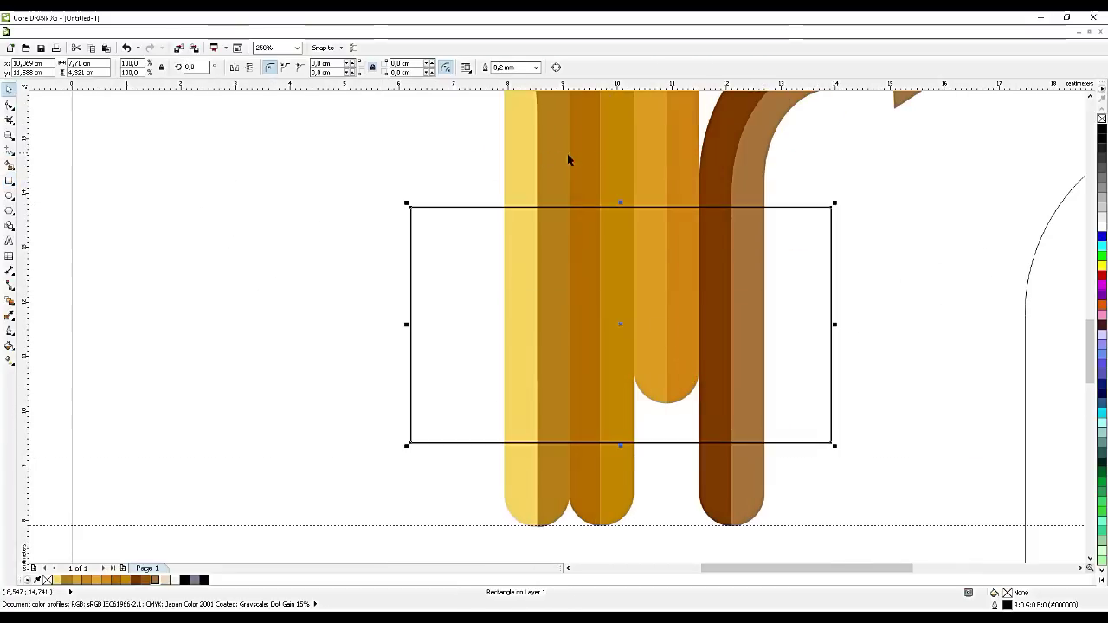
# - Intersect the rectangle with each of the two halves of the left-curving orange arrow's stem
pyautogui.keyDown('shift'); pyautogui.click(659, 160); pyautogui.keyUp('shift')
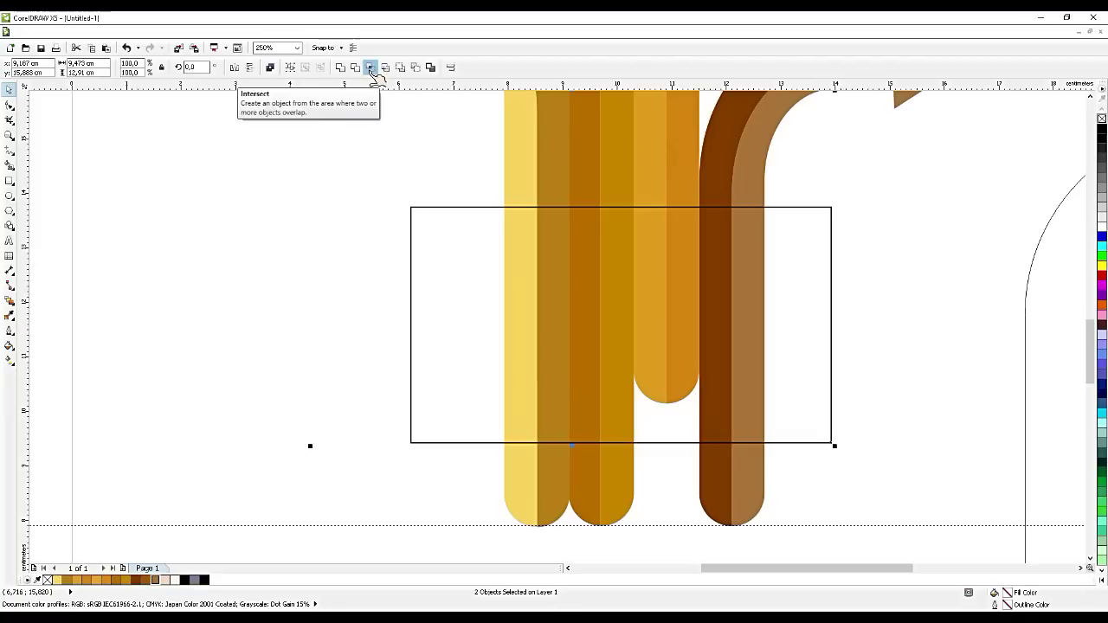
pyautogui.click(370, 69)
pyautogui.click(805, 324)
pyautogui.keyDown('shift'); pyautogui.click(681, 166); pyautogui.keyUp('shift')
pyautogui.click(370, 69)
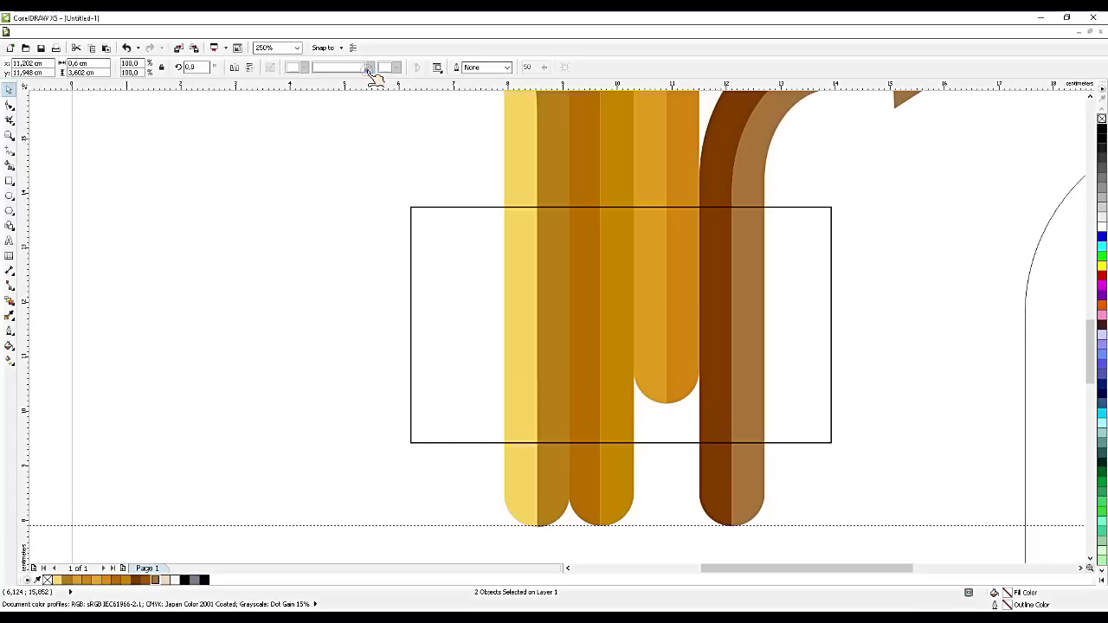
# - Move the two intersected orange stem pieces straight down until their rounded ends rest on the guideline
pyautogui.keyDown('shift'); pyautogui.click(653, 306); pyautogui.keyUp('shift')
pyautogui.click(783, 475)
pyautogui.click(795, 439)
pyautogui.click(835, 512)
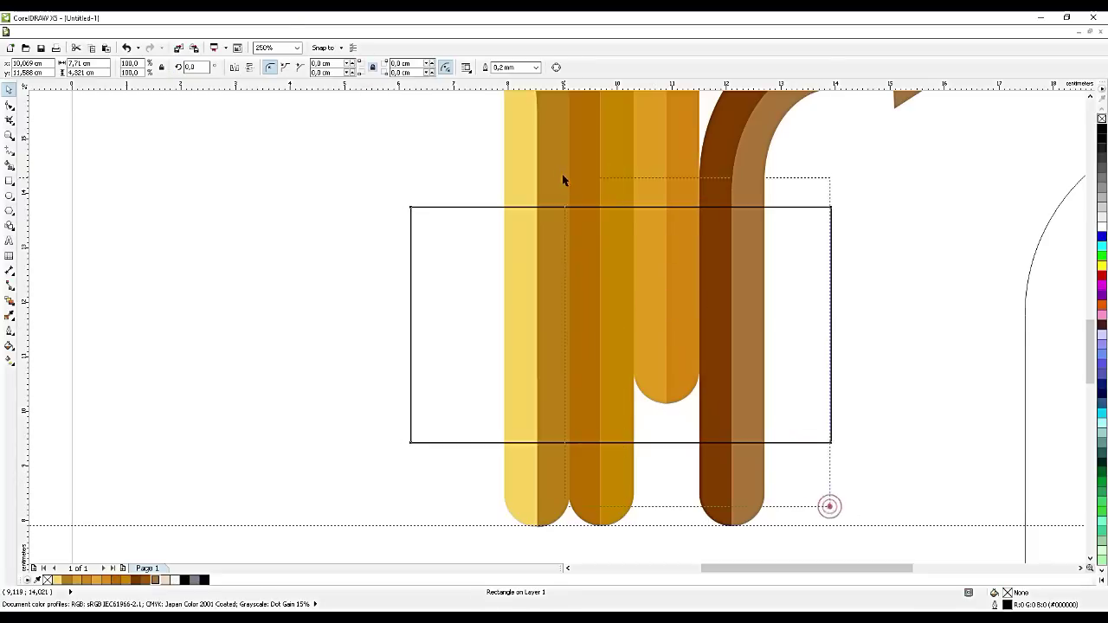
pyautogui.click(666, 259)
pyautogui.keyDown('shift'); pyautogui.click(685, 234); pyautogui.keyUp('shift')
pyautogui.moveTo(665, 308); pyautogui.dragTo(671, 429)
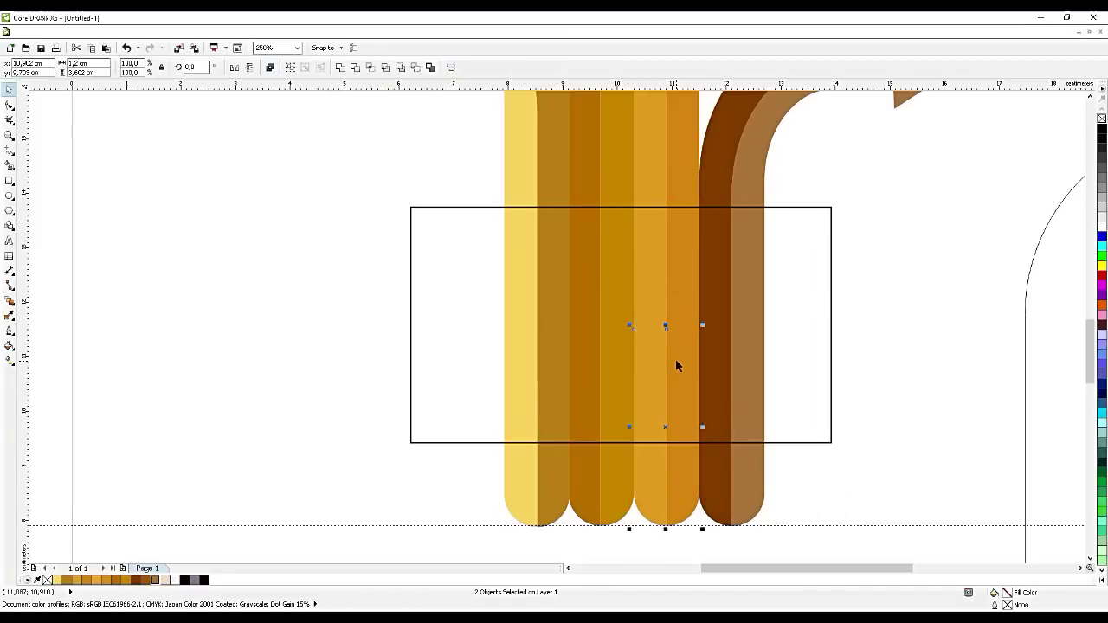
pyautogui.scroll(-2, 677, 366)
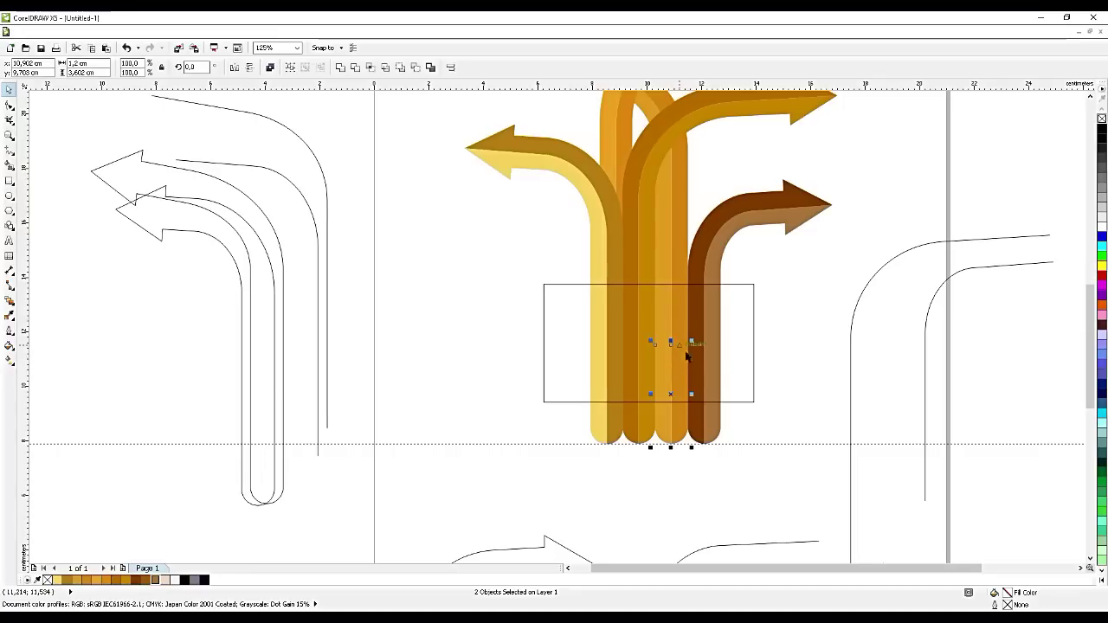
# - Weld each lowered stem piece to the matching half of the left-curving orange arrow
pyautogui.click(778, 370)
pyautogui.click(680, 379)
pyautogui.click(683, 422)
pyautogui.keyDown('shift'); pyautogui.click(682, 248); pyautogui.keyUp('shift')
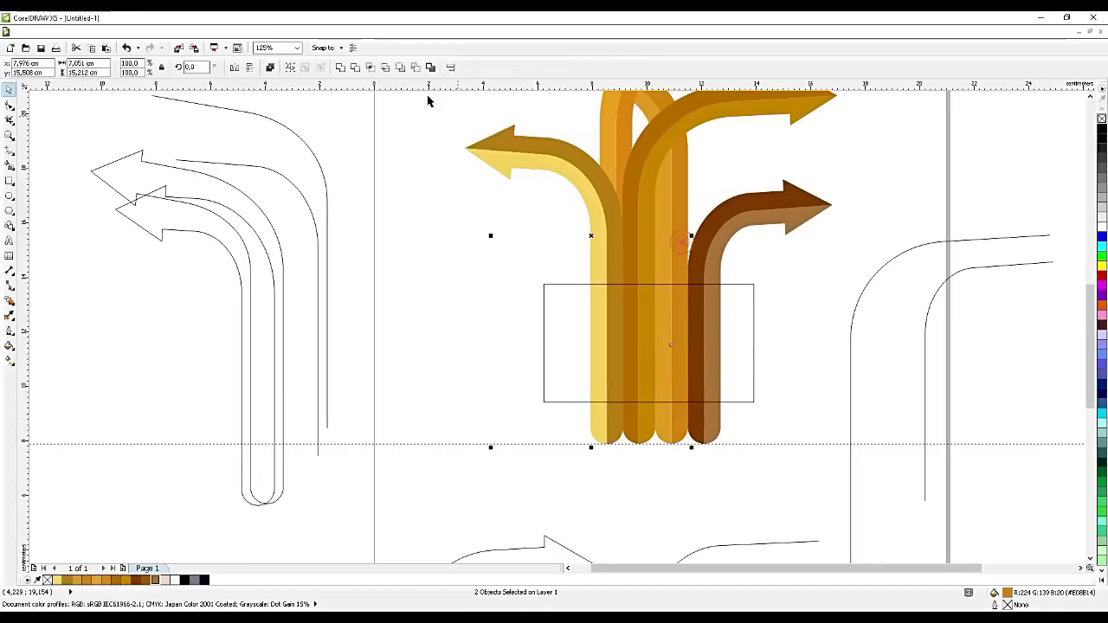
pyautogui.click(340, 66)
pyautogui.click(671, 289)
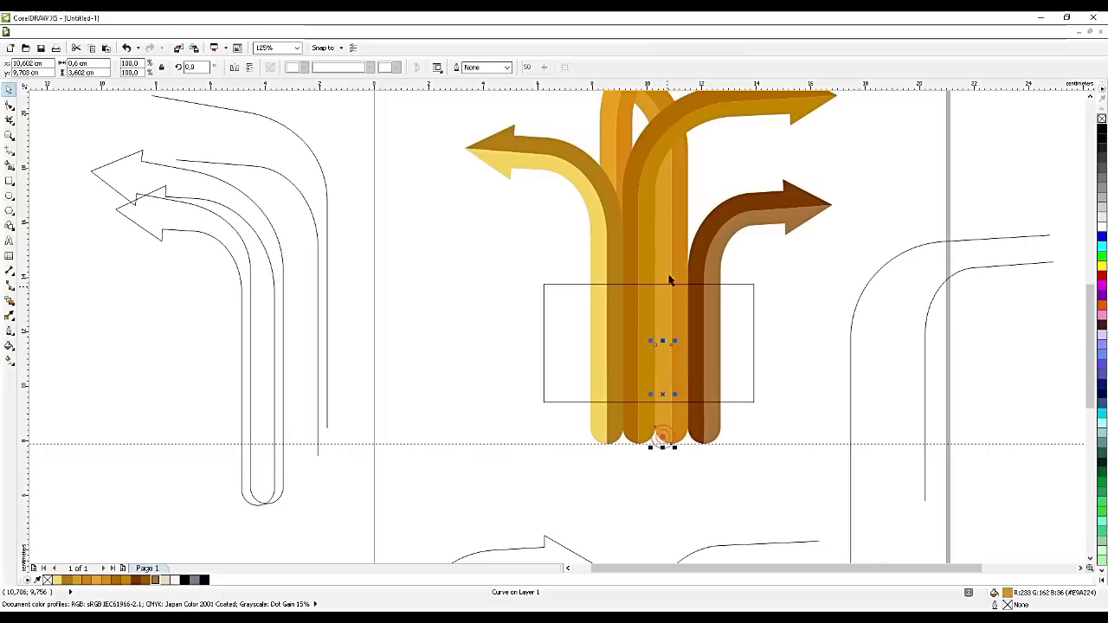
pyautogui.keyDown('shift'); pyautogui.click(668, 259); pyautogui.keyUp('shift')
pyautogui.click(342, 67)
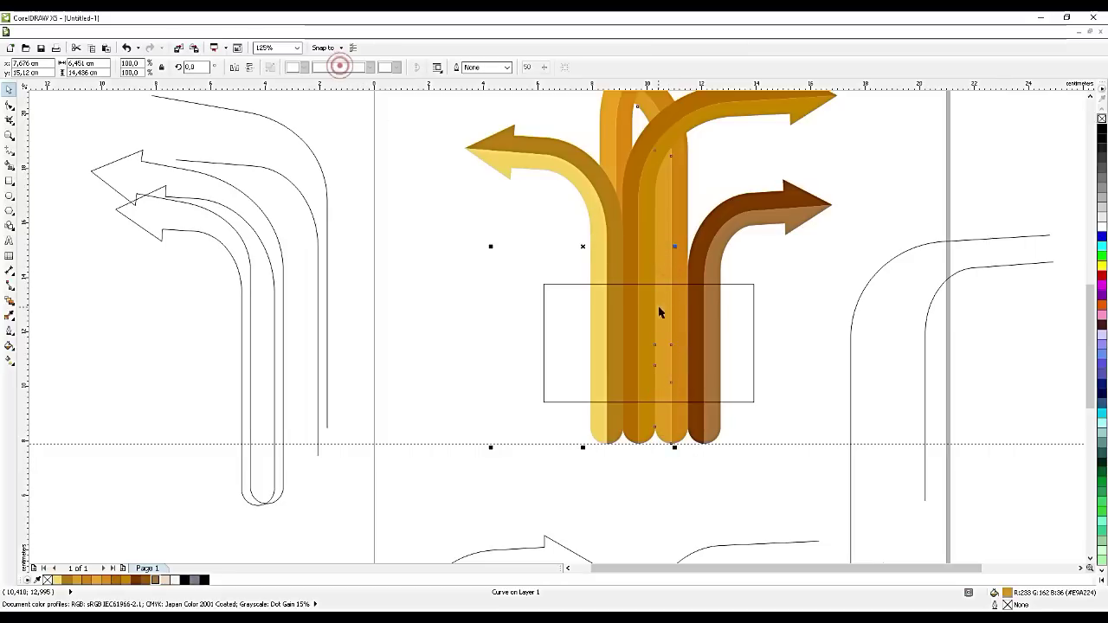
# - Inspect the nodes of both welded halves of the left-curving orange arrow
pyautogui.click(676, 323)
pyautogui.doubleClick(670, 317)
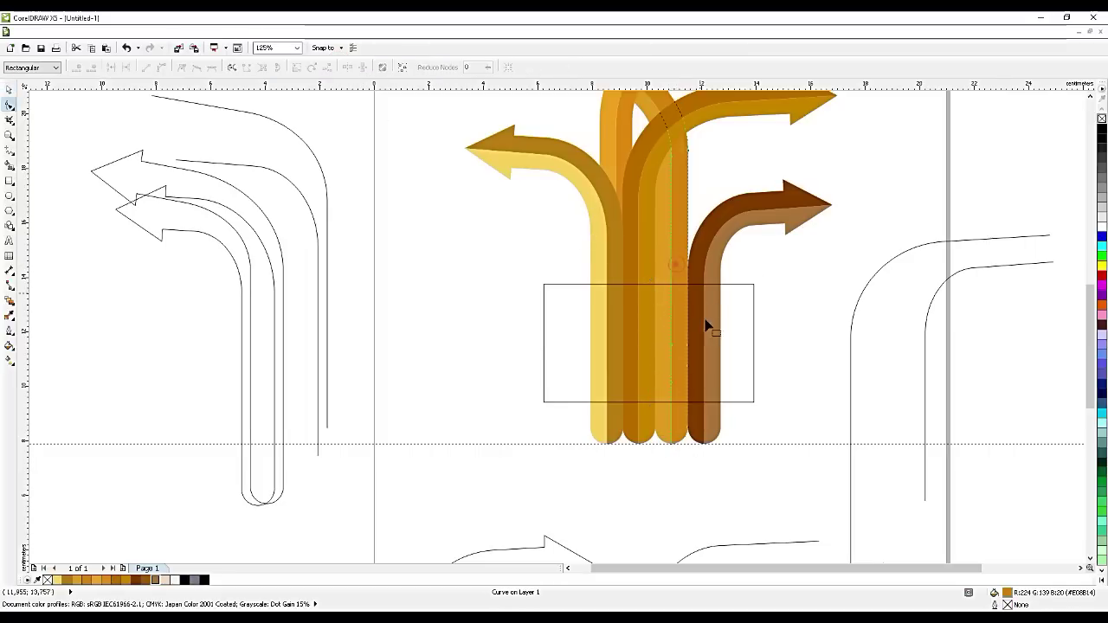
pyautogui.moveTo(686, 398); pyautogui.dragTo(687, 395)
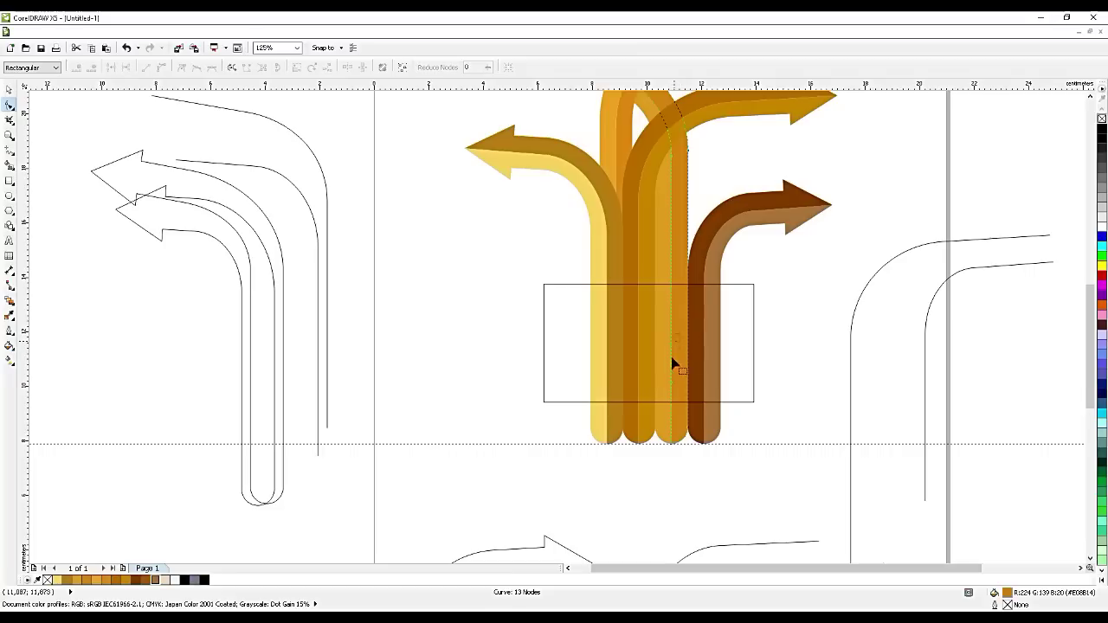
pyautogui.click(661, 366)
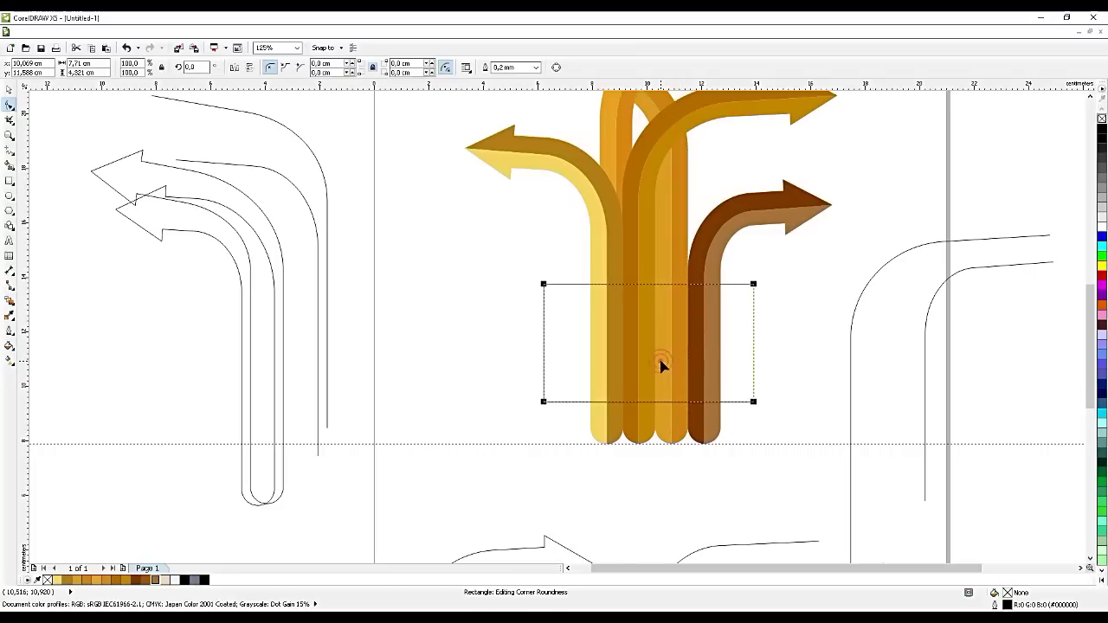
pyautogui.click(664, 434)
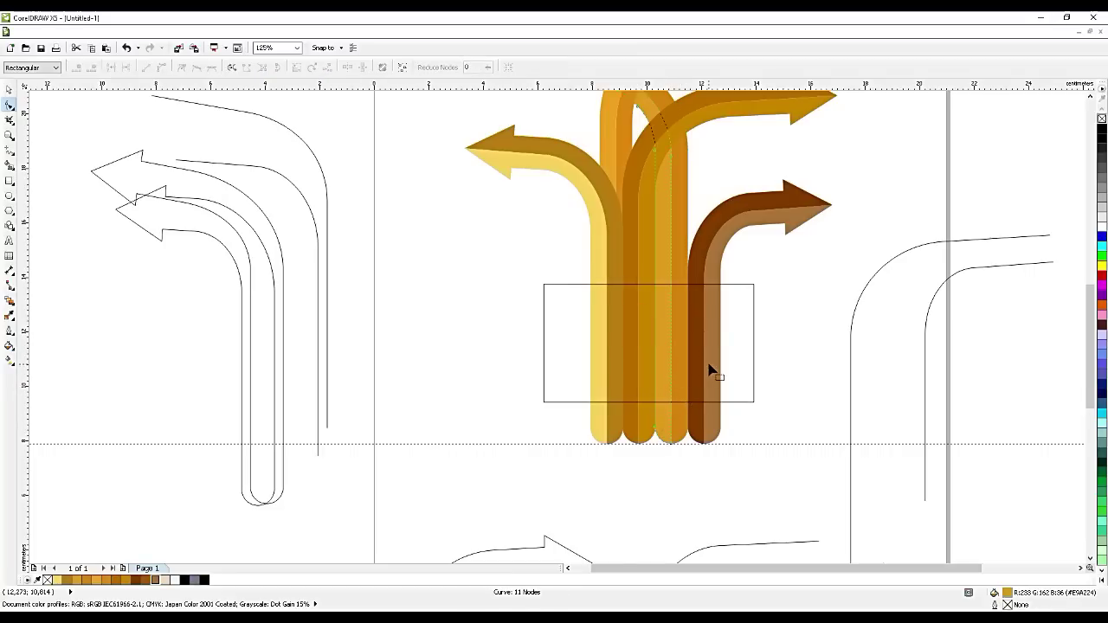
pyautogui.click(8, 90)
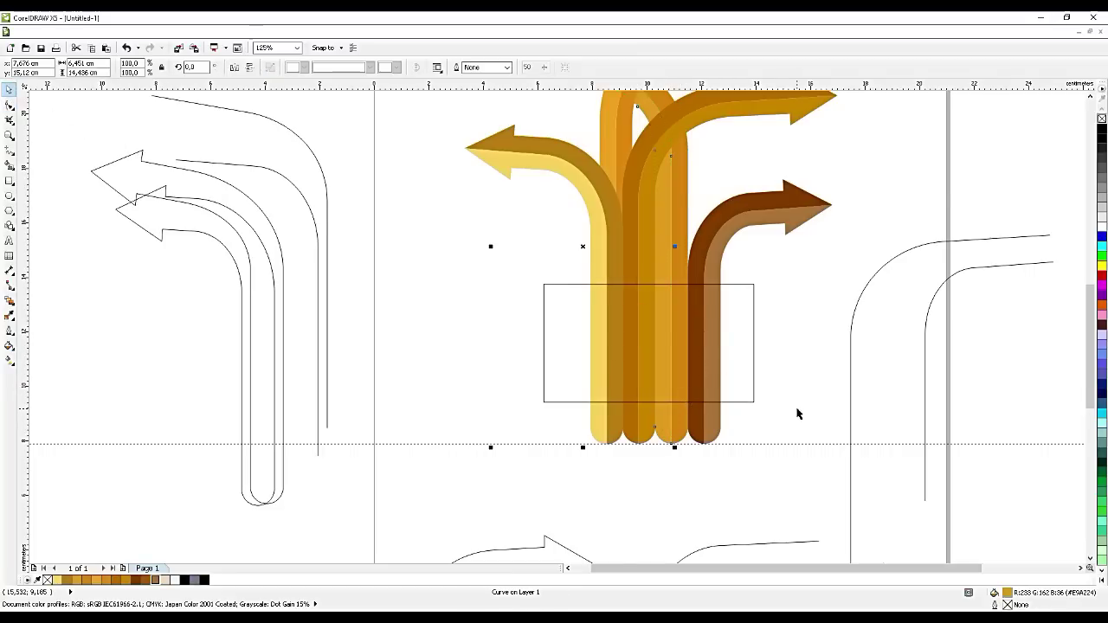
# - Move the rectangle up so that it covers the whole head of the dark gold arrow
pyautogui.scroll(-2, 796, 415)
pyautogui.moveTo(762, 377); pyautogui.dragTo(863, 252)
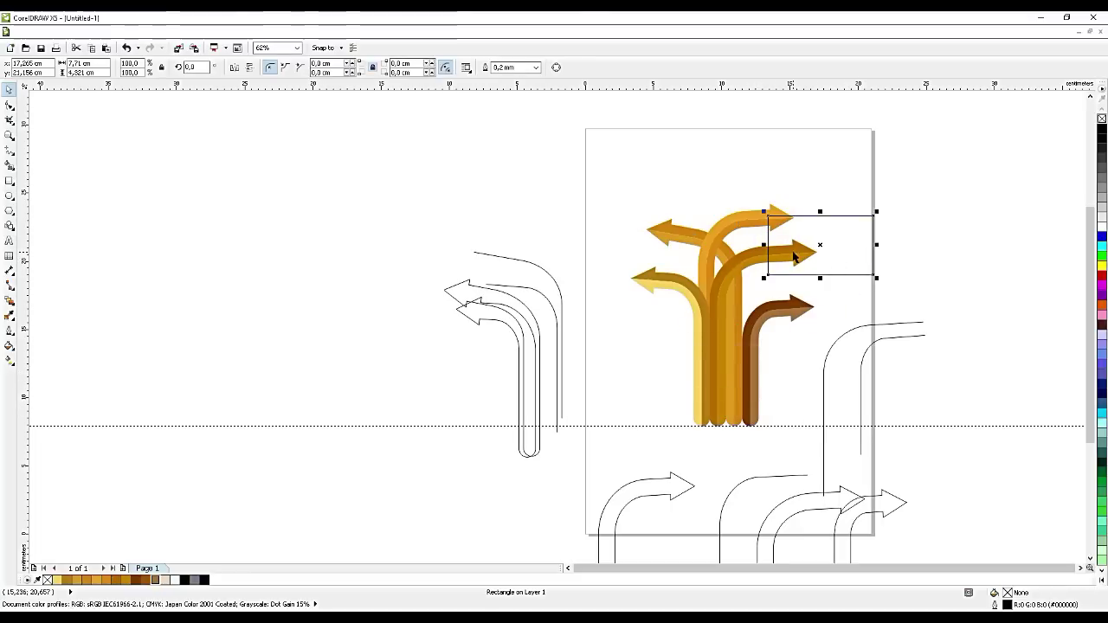
pyautogui.scroll(3, 793, 256)
pyautogui.scroll(2, 791, 233)
pyautogui.moveTo(759, 213); pyautogui.dragTo(783, 240)
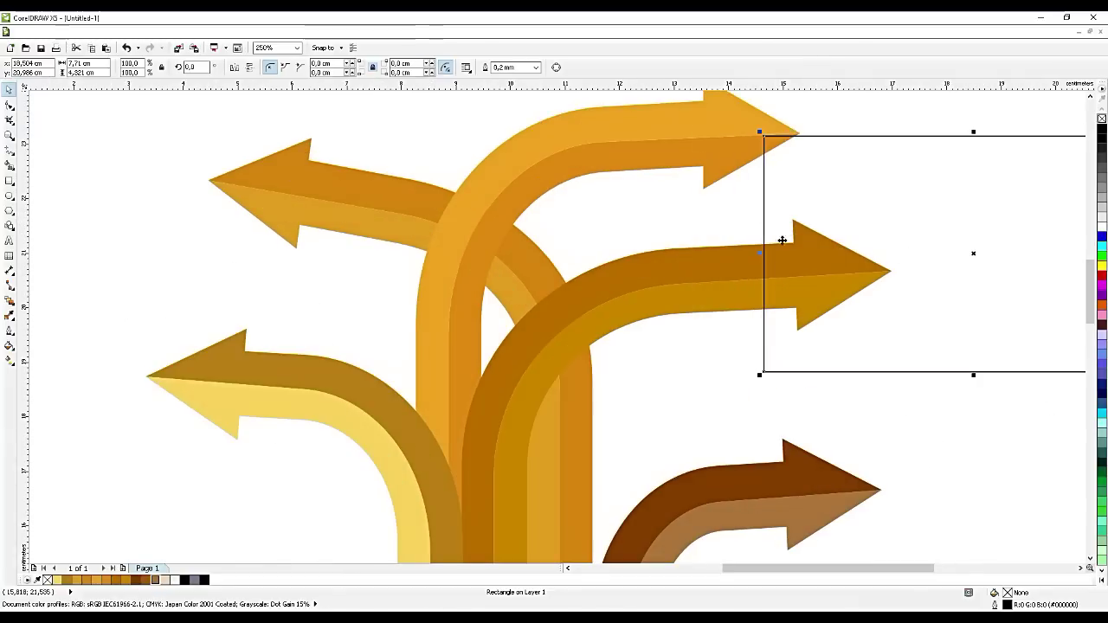
# - Intersect the rectangle with the grouped dark gold arrow to create a separate copy of its head
pyautogui.click(725, 272)
pyautogui.keyDown('shift'); pyautogui.click(709, 289); pyautogui.keyUp('shift')
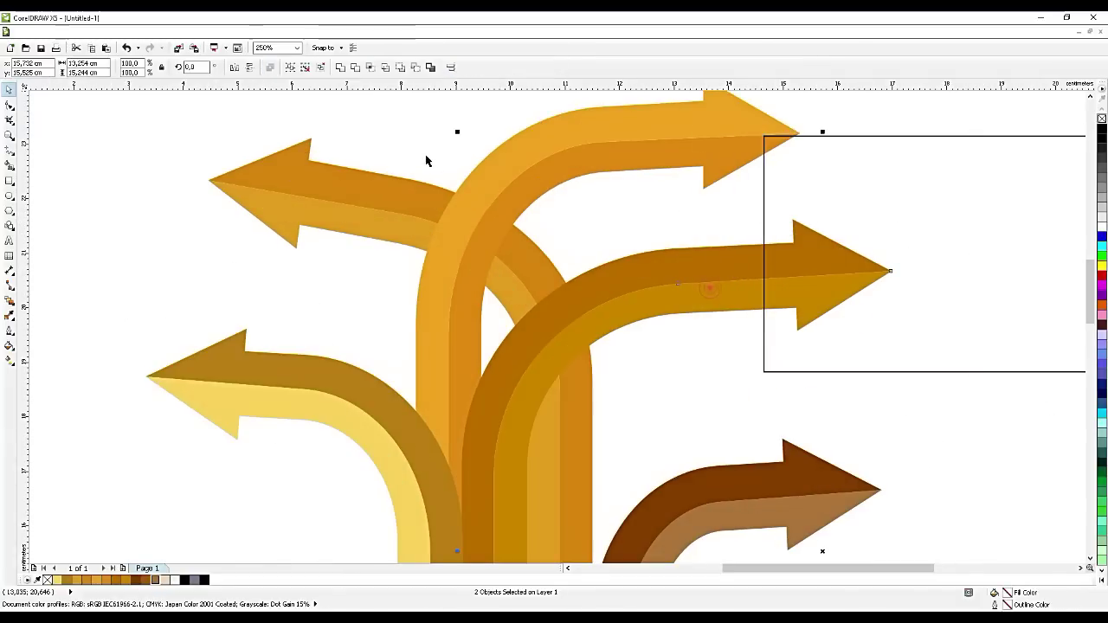
pyautogui.click(364, 68)
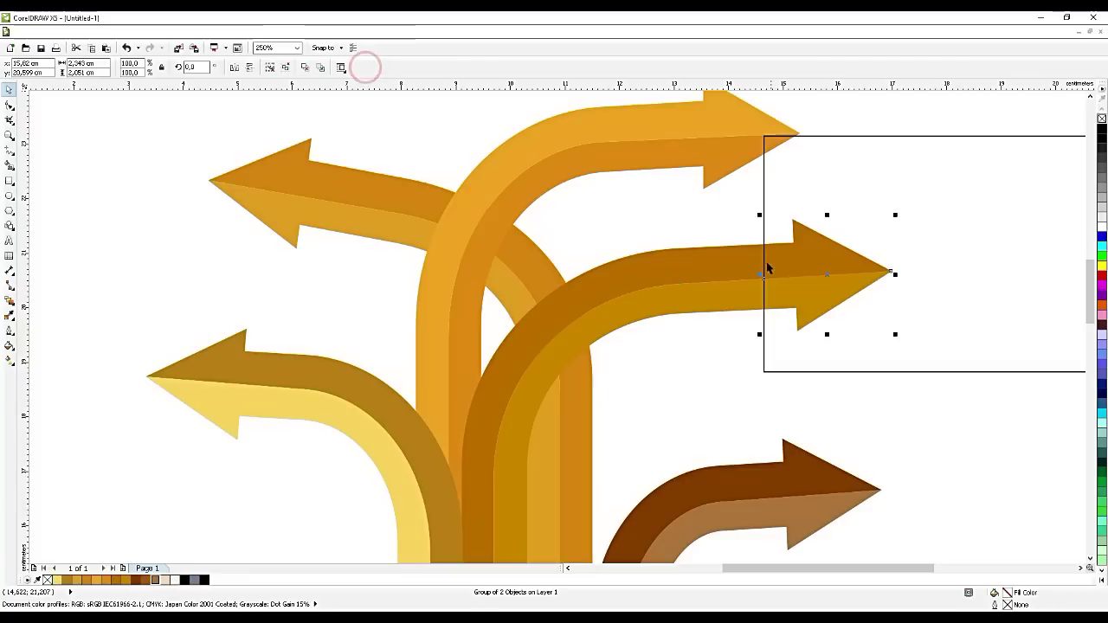
# - Move the separate dark gold head copy back along its stem and trim off the original head with the rectangle
pyautogui.moveTo(828, 275); pyautogui.dragTo(783, 274)
pyautogui.moveTo(771, 273); pyautogui.dragTo(752, 278)
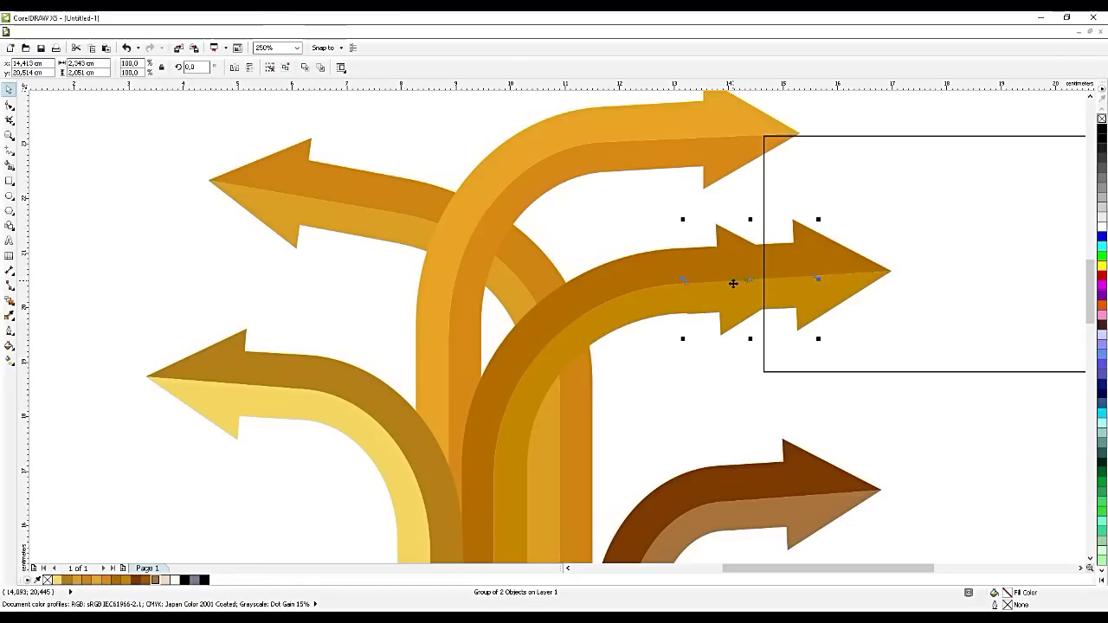
pyautogui.scroll(2, 747, 307)
pyautogui.moveTo(903, 425); pyautogui.dragTo(787, 427)
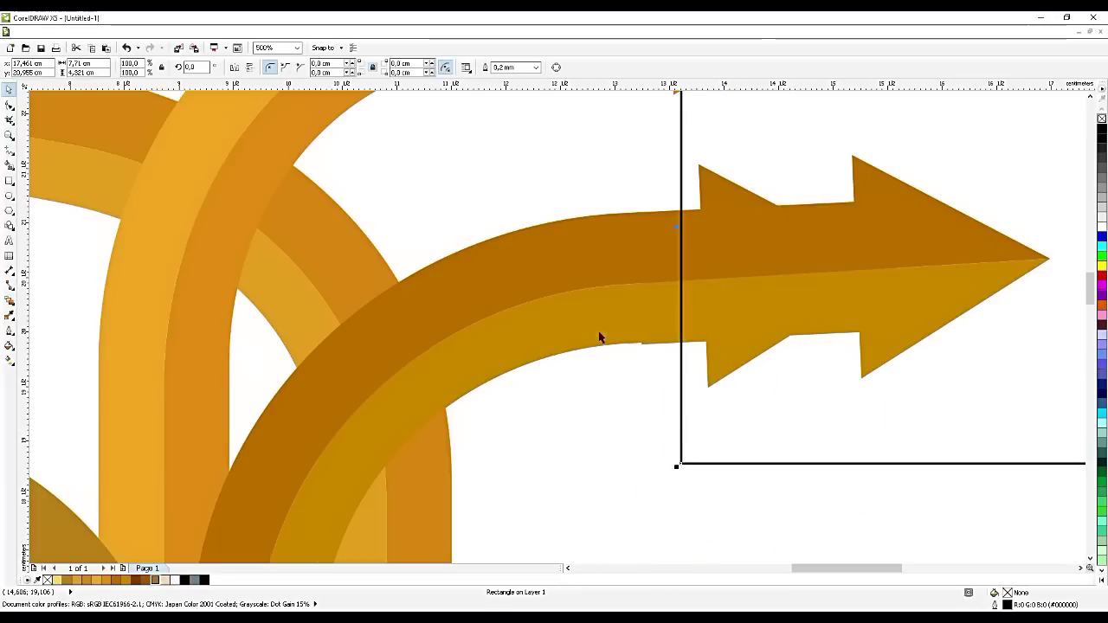
pyautogui.keyDown('shift'); pyautogui.click(579, 309); pyautogui.keyUp('shift')
pyautogui.click(346, 67)
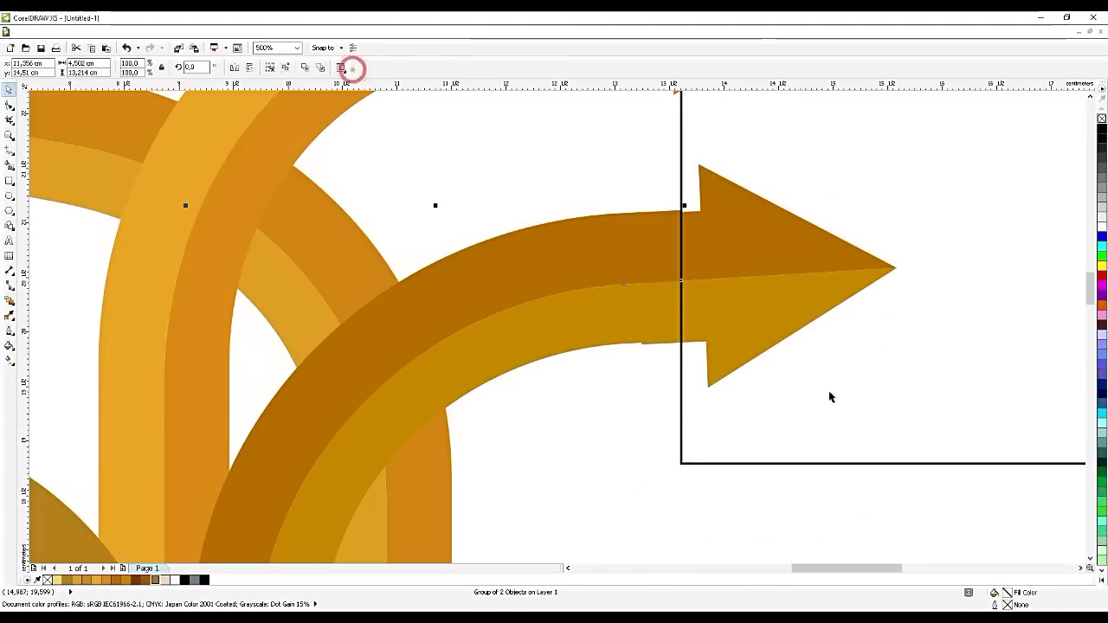
# - Move the rectangle clear of the dark gold arrow and nudge the head up to line up with its stem
pyautogui.click(828, 389)
pyautogui.click(796, 393)
pyautogui.click(723, 306)
pyautogui.press('Up')
pyautogui.press('Up')
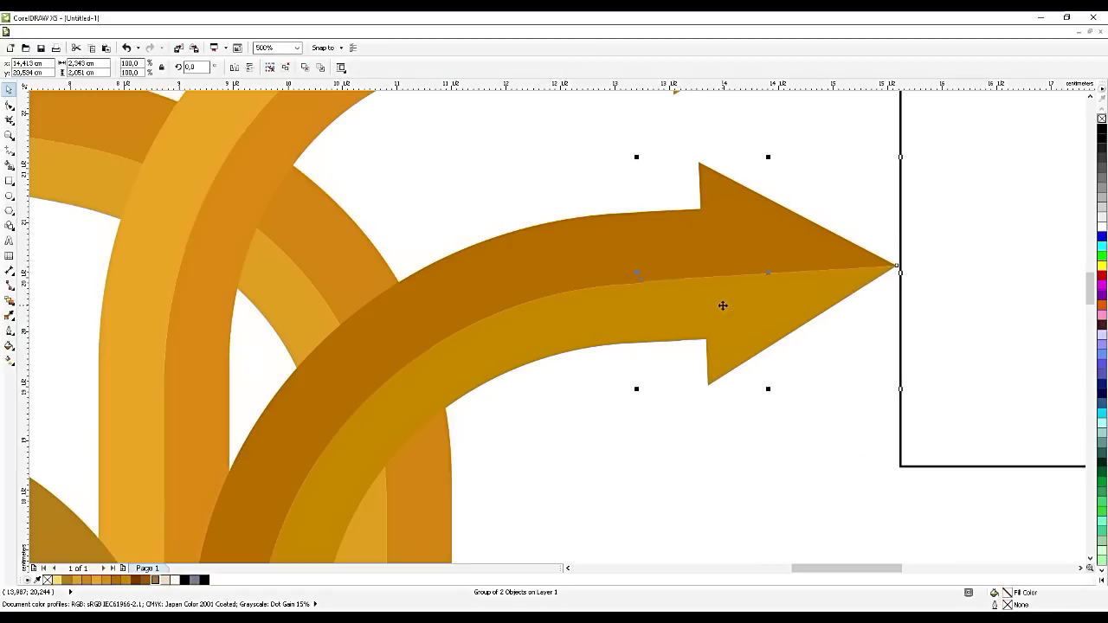
# - Ungroup both the shortened dark gold head and its stem into their separate two-tone halves
pyautogui.scroll(-2, 723, 306)
pyautogui.rightClick(735, 306)
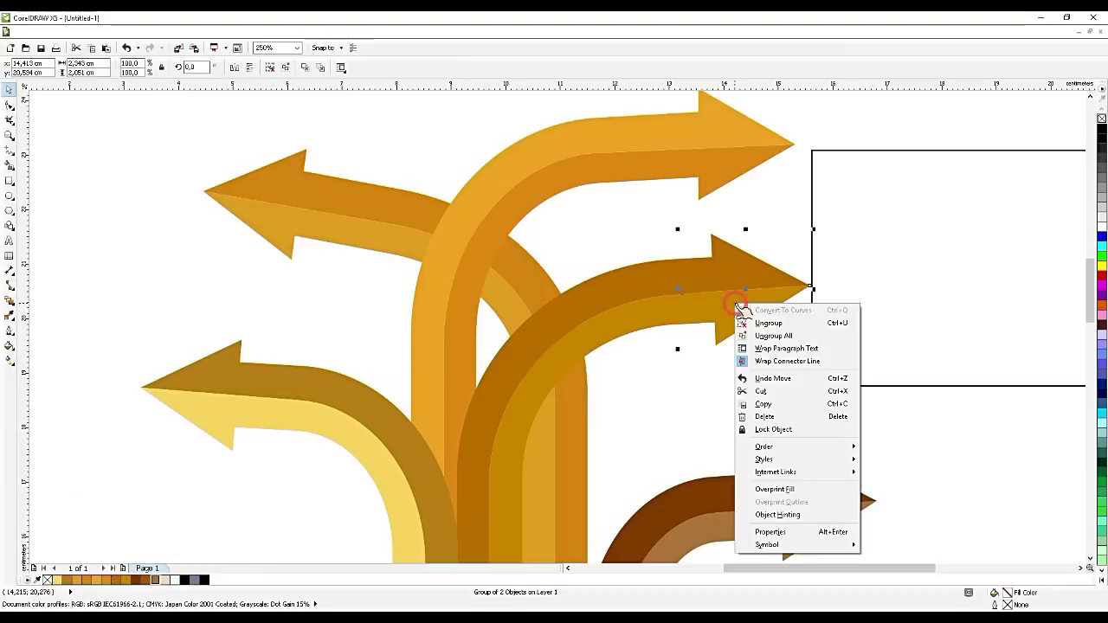
pyautogui.click(768, 323)
pyautogui.click(762, 371)
pyautogui.click(626, 308)
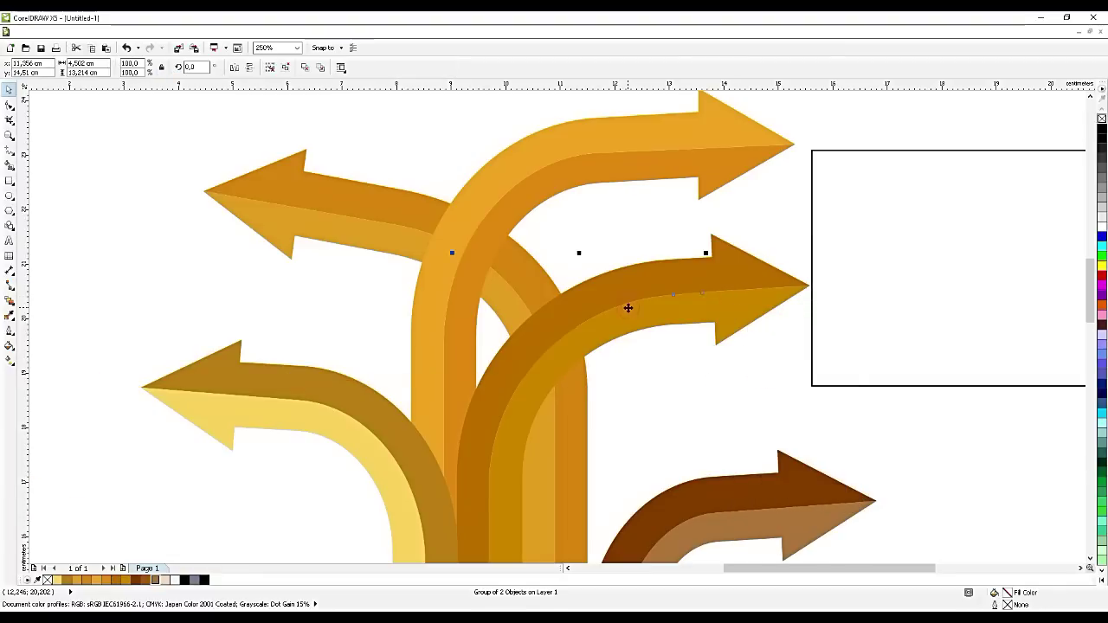
pyautogui.rightClick(629, 310)
pyautogui.click(729, 270)
pyautogui.rightClick(666, 321)
pyautogui.click(742, 378)
# - Weld the dark gold arrow's upper head and stem halves together, and do the same with its lower halves
pyautogui.click(632, 297)
pyautogui.keyDown('shift'); pyautogui.click(632, 297); pyautogui.keyUp('shift')
pyautogui.click(341, 68)
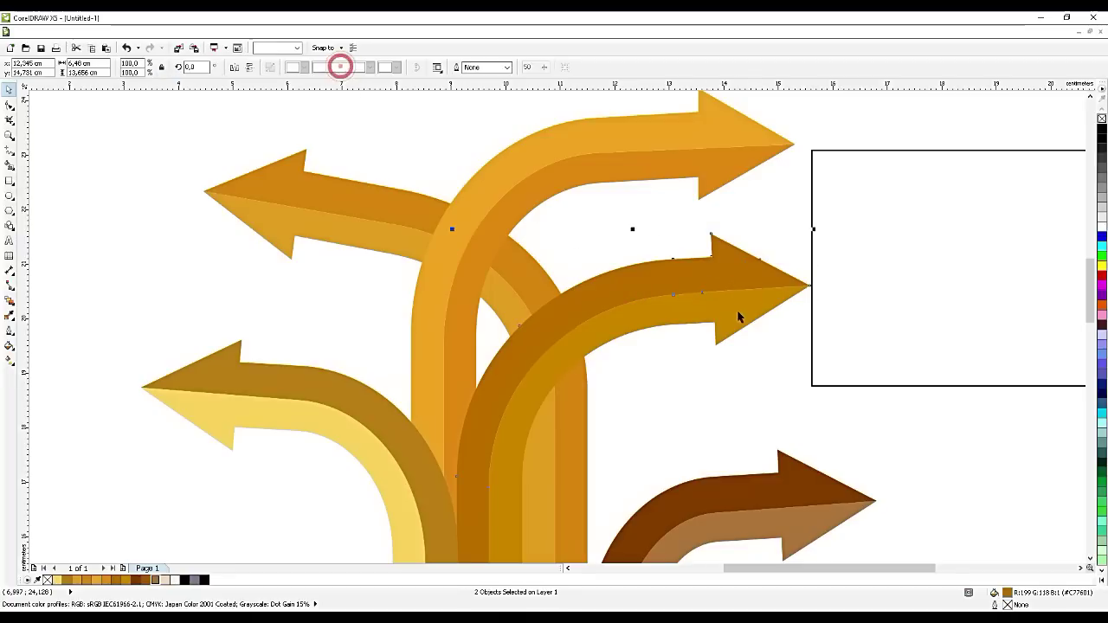
pyautogui.keyDown('shift'); pyautogui.click(652, 323); pyautogui.keyUp('shift')
pyautogui.click(340, 68)
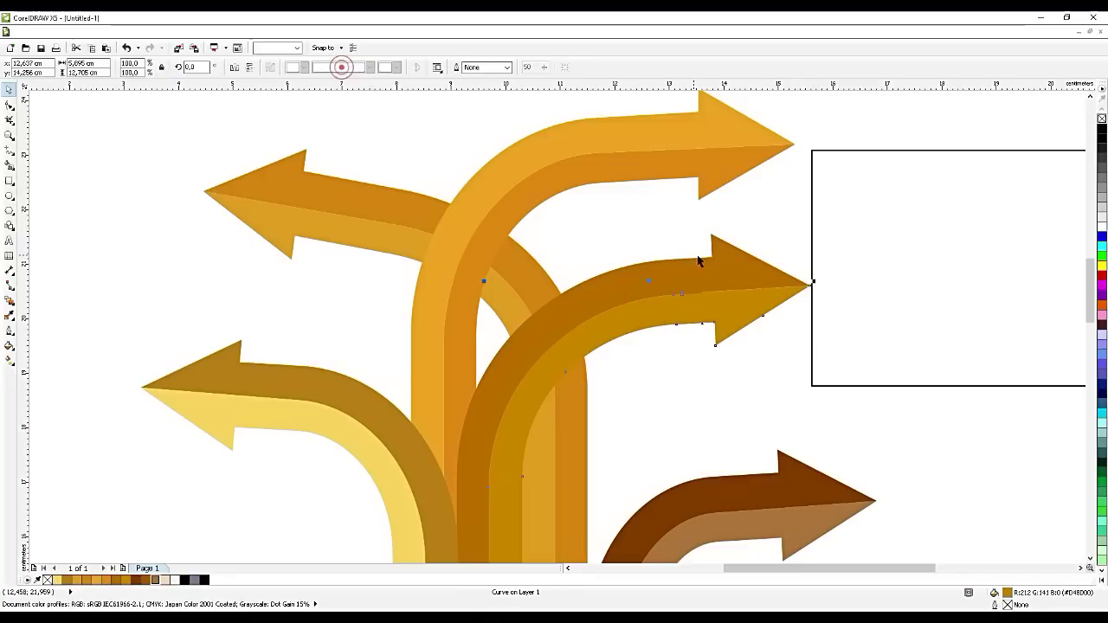
# - Ungroup the yellow left-curving arrow into its two halves
pyautogui.scroll(-2, 677, 205)
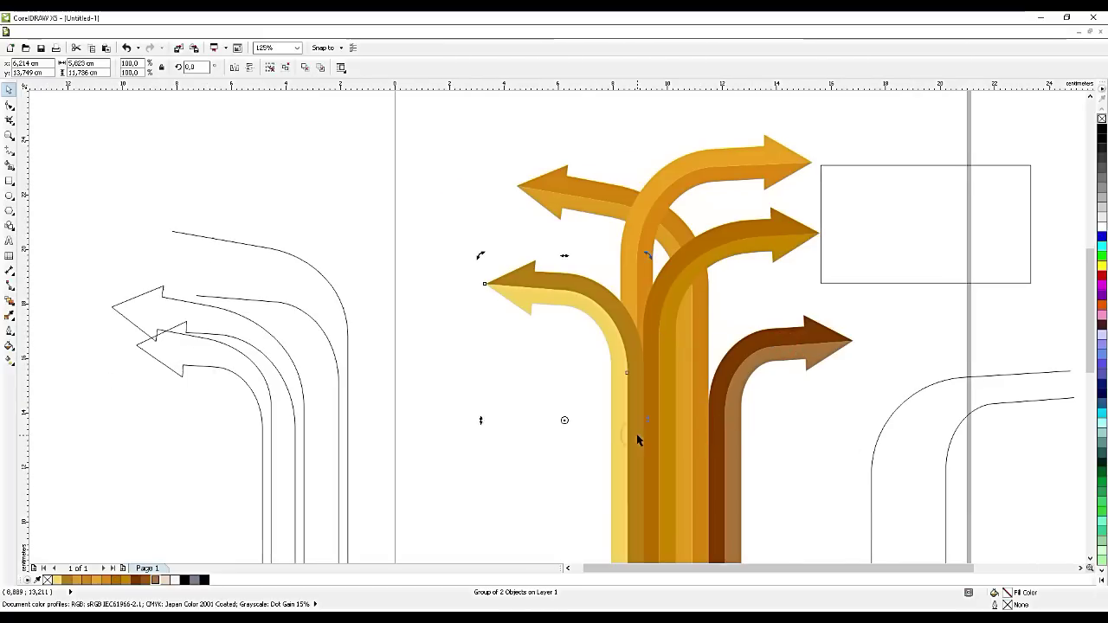
pyautogui.click(488, 391)
pyautogui.click(516, 302)
pyautogui.rightClick(516, 299)
pyautogui.hotkey('ctrl', 'u')
pyautogui.click(527, 381)
# - Give the yellow arrow's darker half a linear fountain fill at about 108°, from dark gold at the stem to light yellow near the head
pyautogui.click(638, 381)
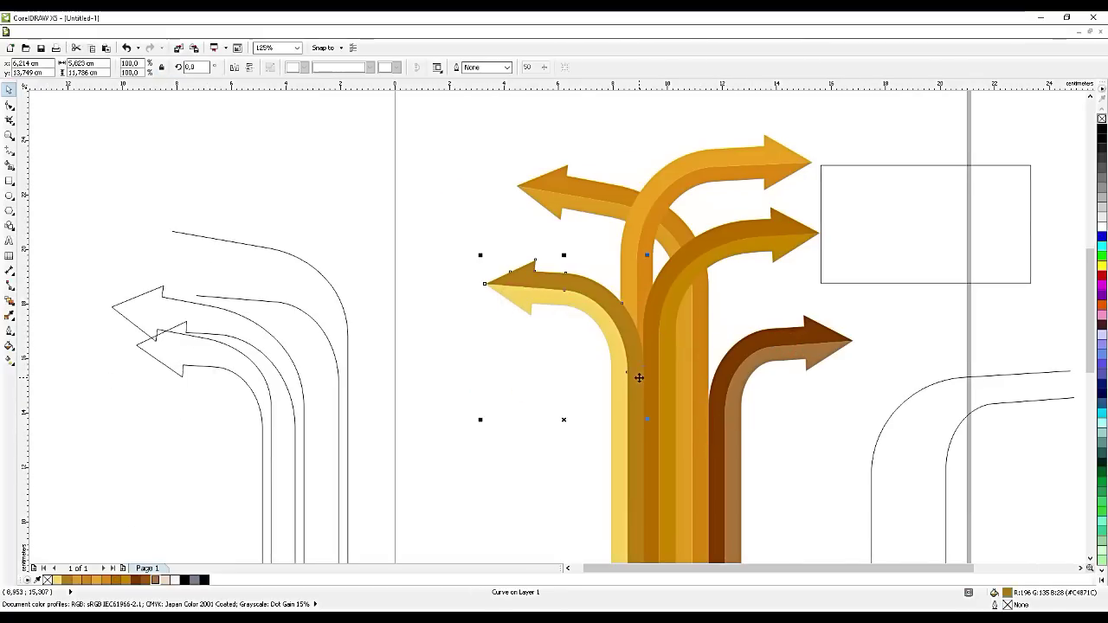
pyautogui.scroll(-2, 638, 381)
pyautogui.scroll(2, 638, 381)
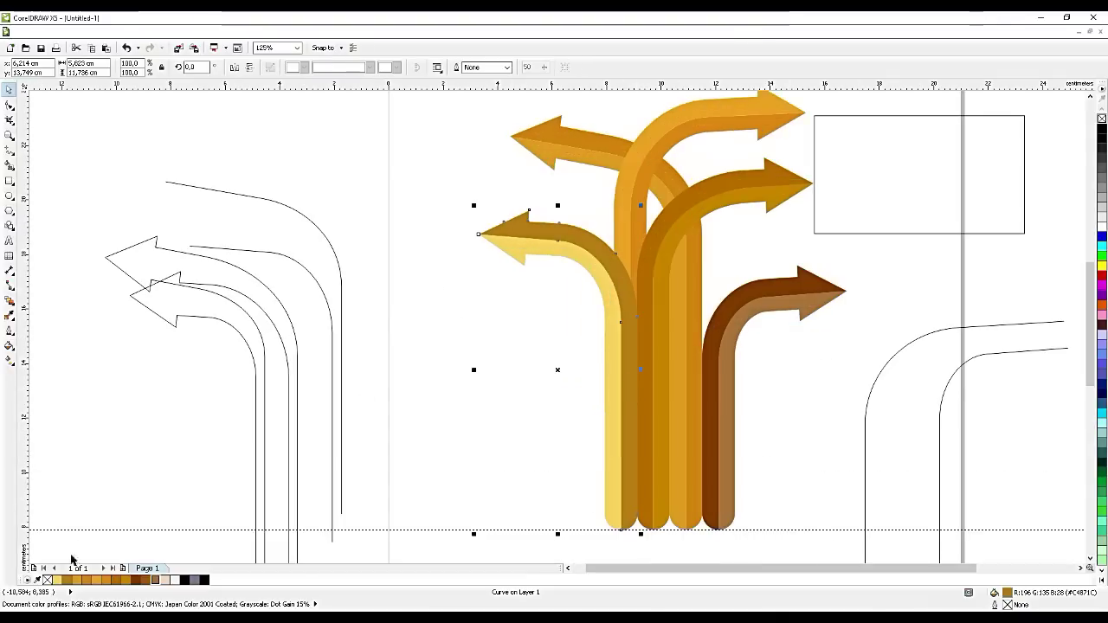
pyautogui.click(11, 360)
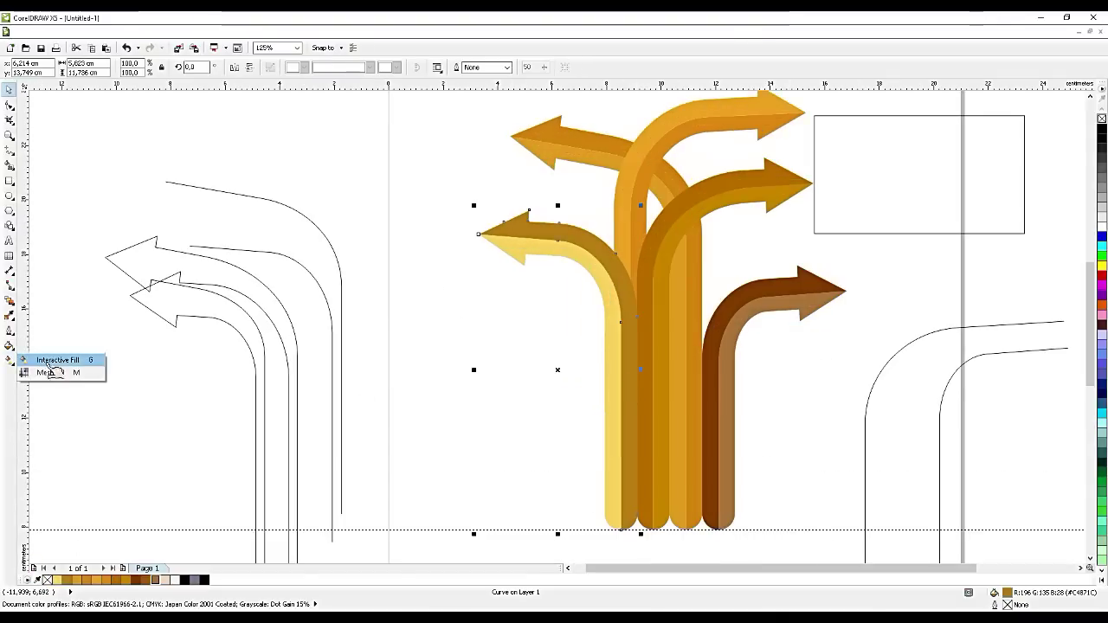
pyautogui.click(57, 360)
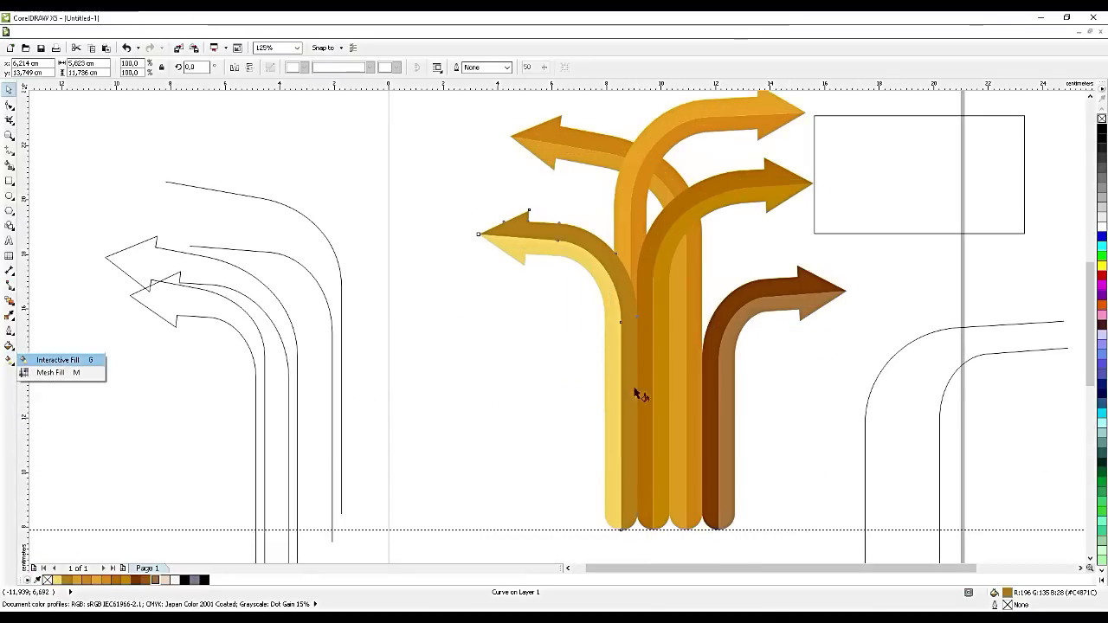
pyautogui.moveTo(591, 231); pyautogui.dragTo(569, 208)
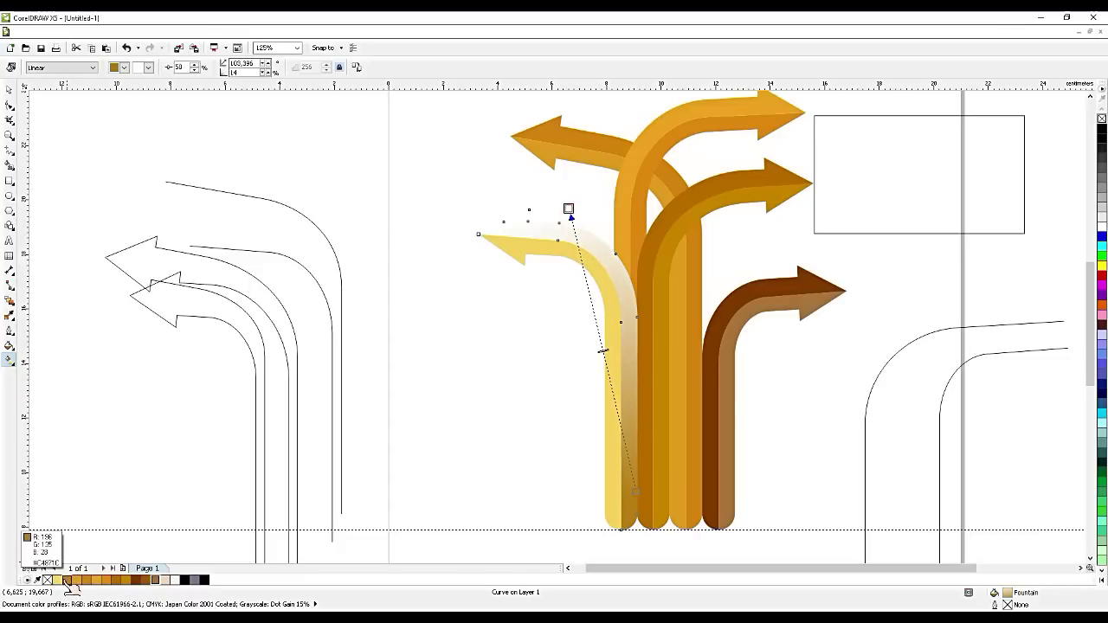
pyautogui.moveTo(56, 579); pyautogui.dragTo(551, 200)
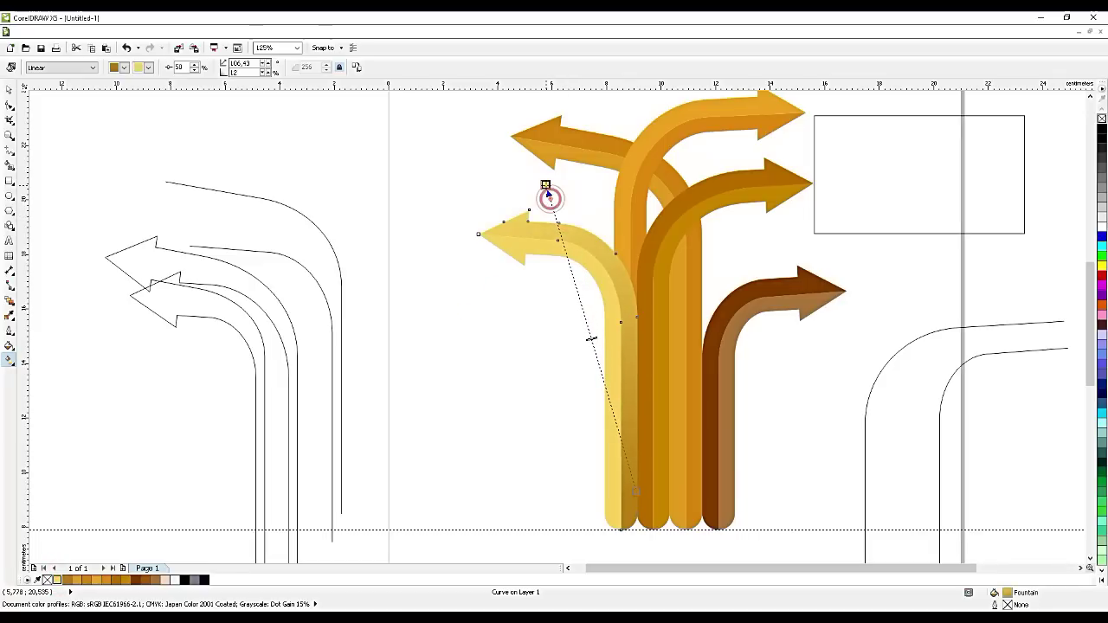
pyautogui.moveTo(636, 490); pyautogui.dragTo(636, 473)
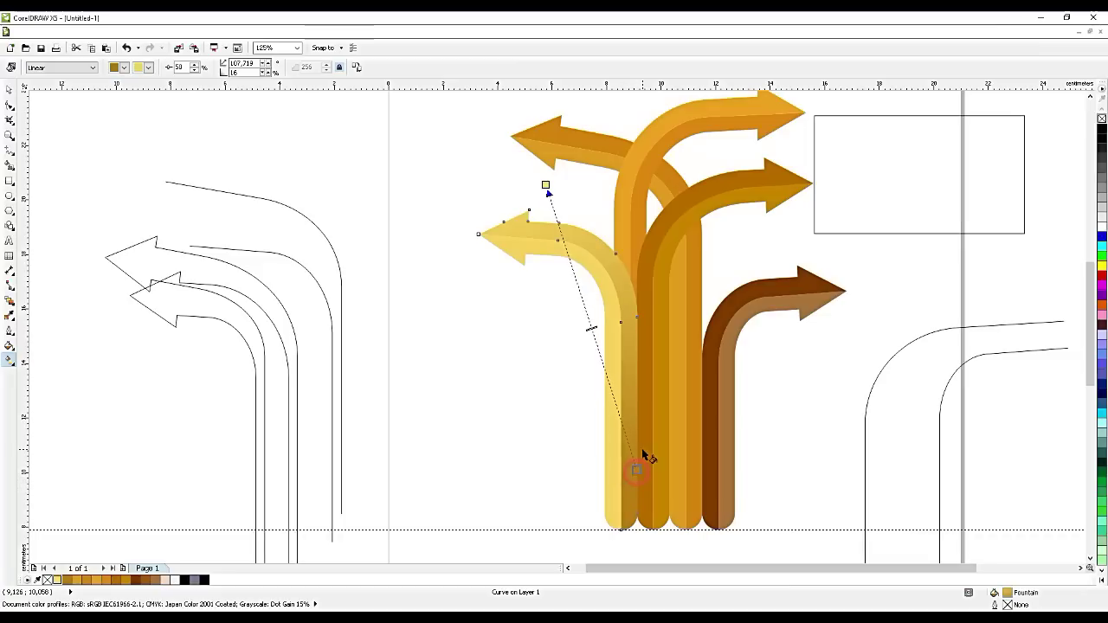
# - Apply a linear fountain fill at about 69° to the dark gold arrow's upper half, blending from brownish gold to orange towards the head
pyautogui.click(653, 374)
pyautogui.moveTo(649, 484); pyautogui.dragTo(742, 176)
pyautogui.moveTo(106, 580); pyautogui.dragTo(740, 182)
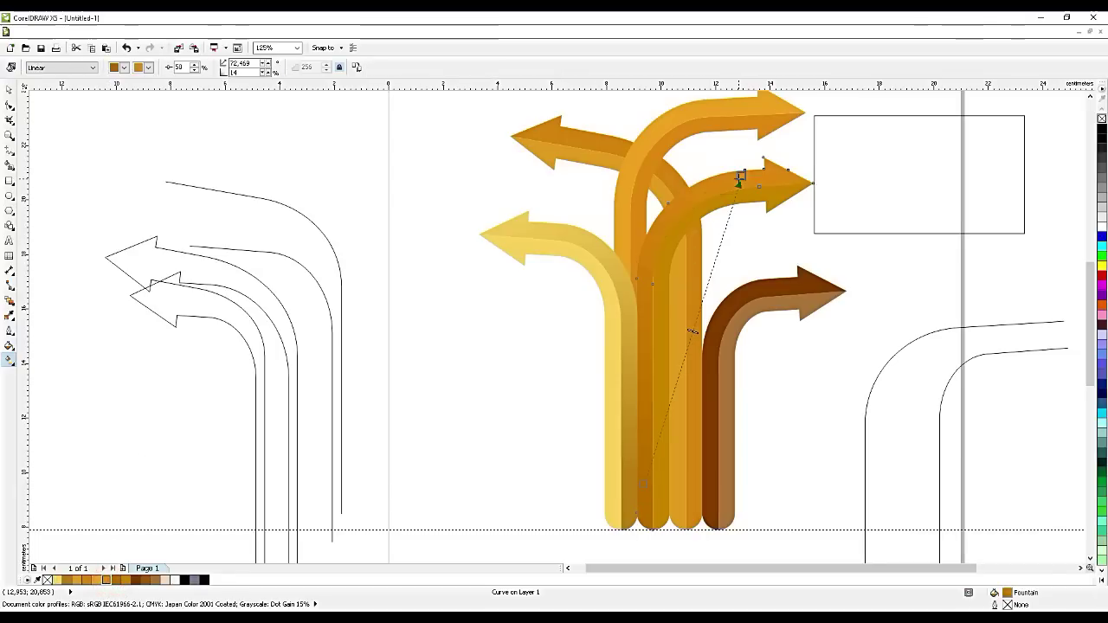
pyautogui.moveTo(642, 483); pyautogui.dragTo(655, 405)
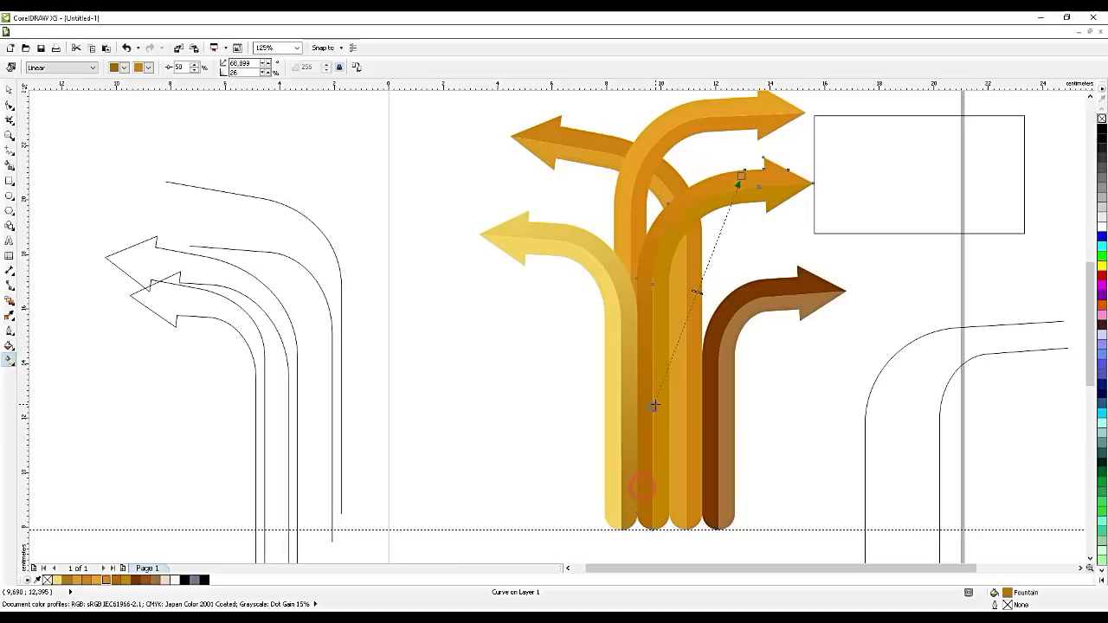
# - Apply a linear fountain fill at about 70° to the dark gold arrow's lower half, blending from dark gold to light orange towards the head
pyautogui.click(788, 204)
pyautogui.moveTo(703, 347); pyautogui.dragTo(752, 186)
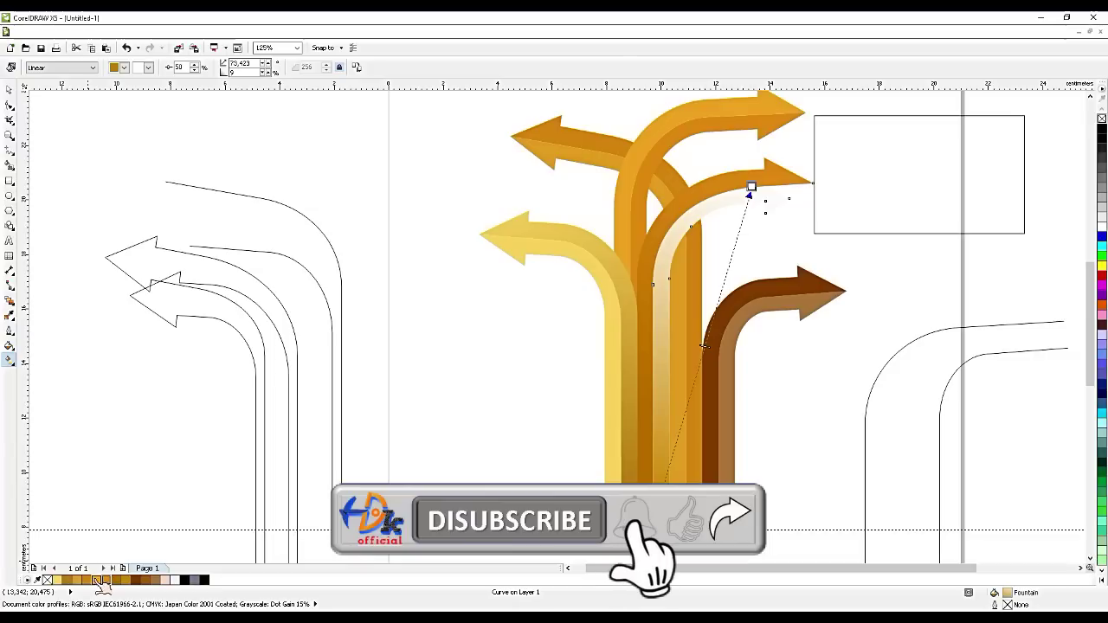
pyautogui.click(750, 192)
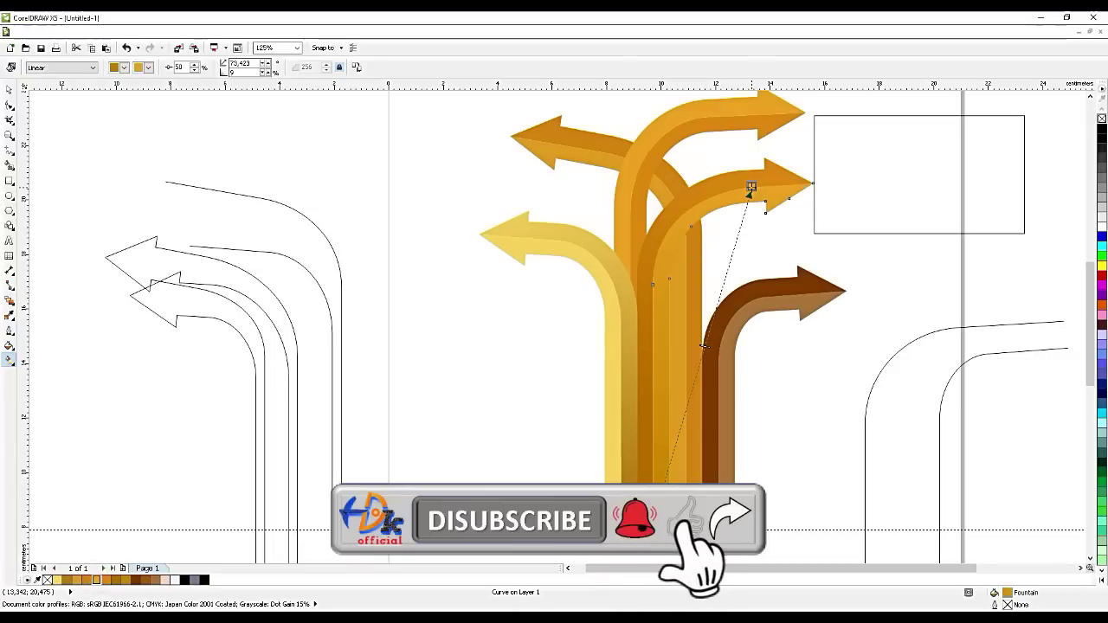
pyautogui.moveTo(658, 499); pyautogui.dragTo(655, 450)
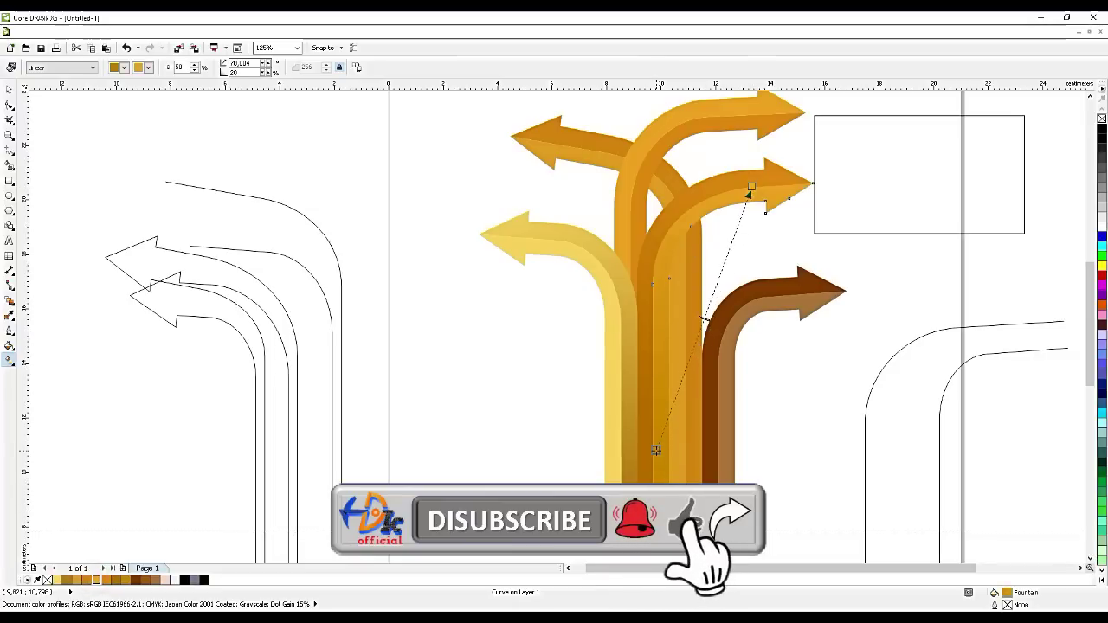
# - Switch to the Pick tool and select the grouped brown right-curving arrow
pyautogui.click(9, 89)
pyautogui.scroll(2, 662, 426)
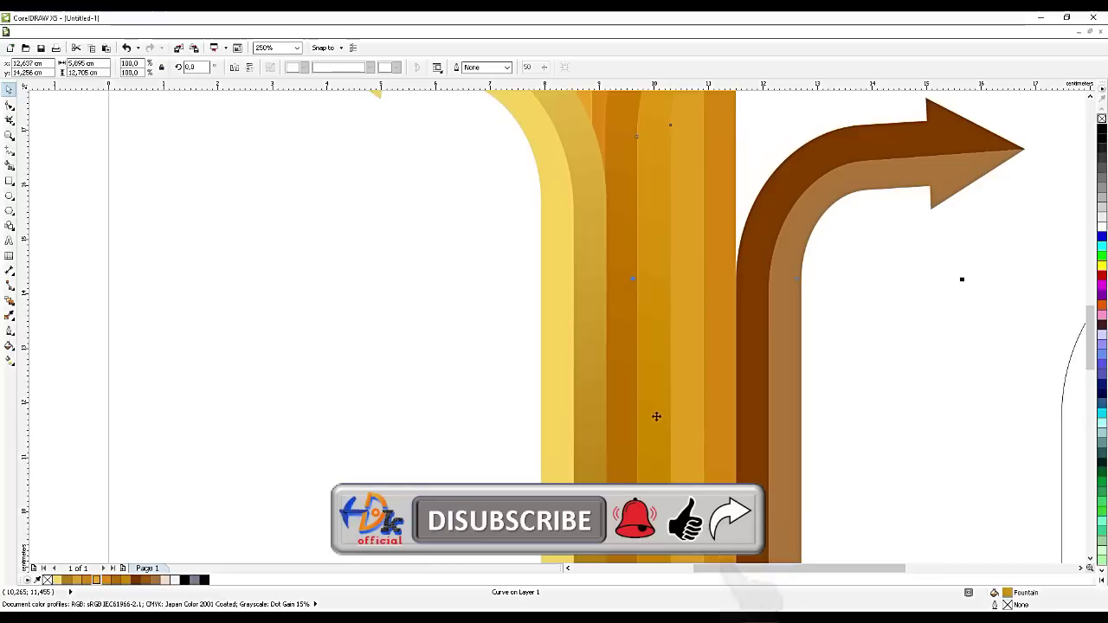
pyautogui.scroll(-2, 649, 421)
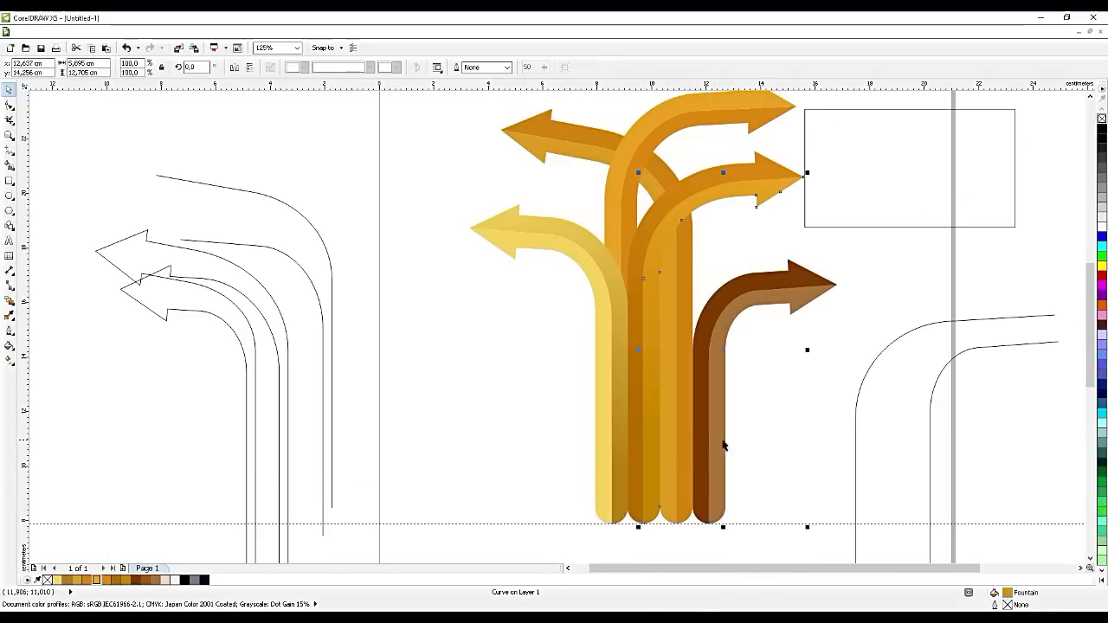
pyautogui.click(707, 496)
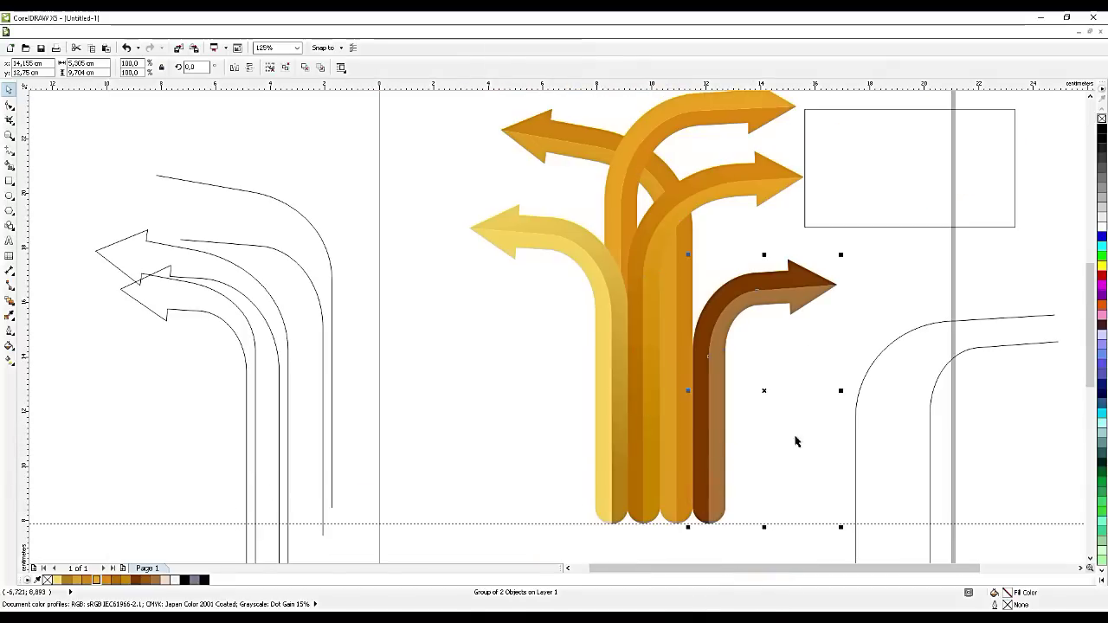
# - Ungroup the brown arrow and apply a linear gradient to its darker half, from dark brown at the base to golden brown near the head
pyautogui.rightClick(787, 290)
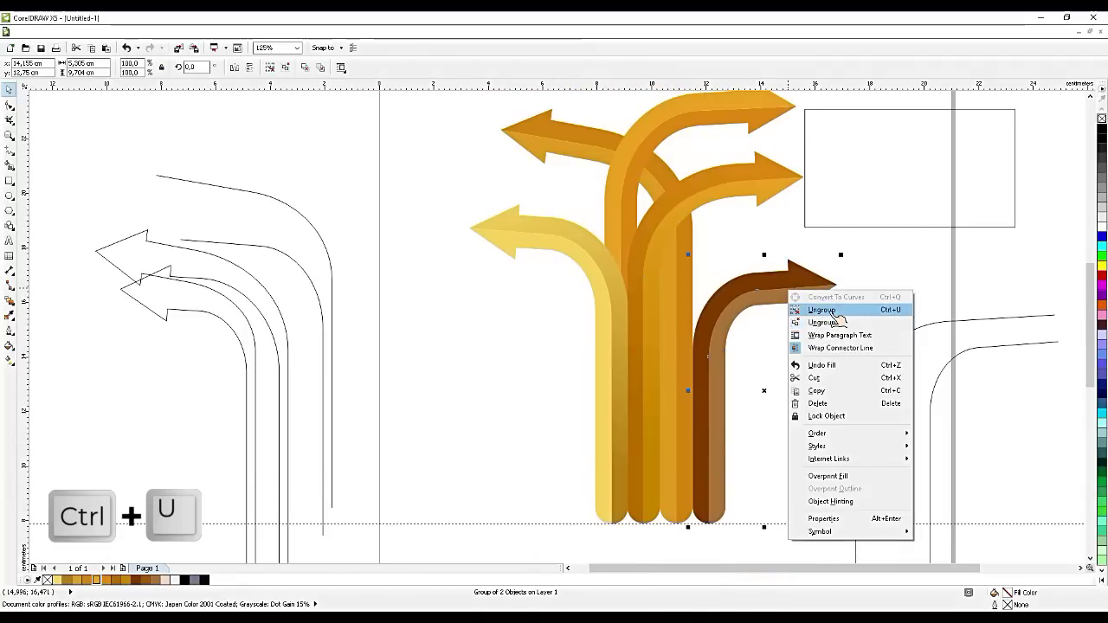
pyautogui.click(823, 305)
pyautogui.click(767, 414)
pyautogui.click(700, 465)
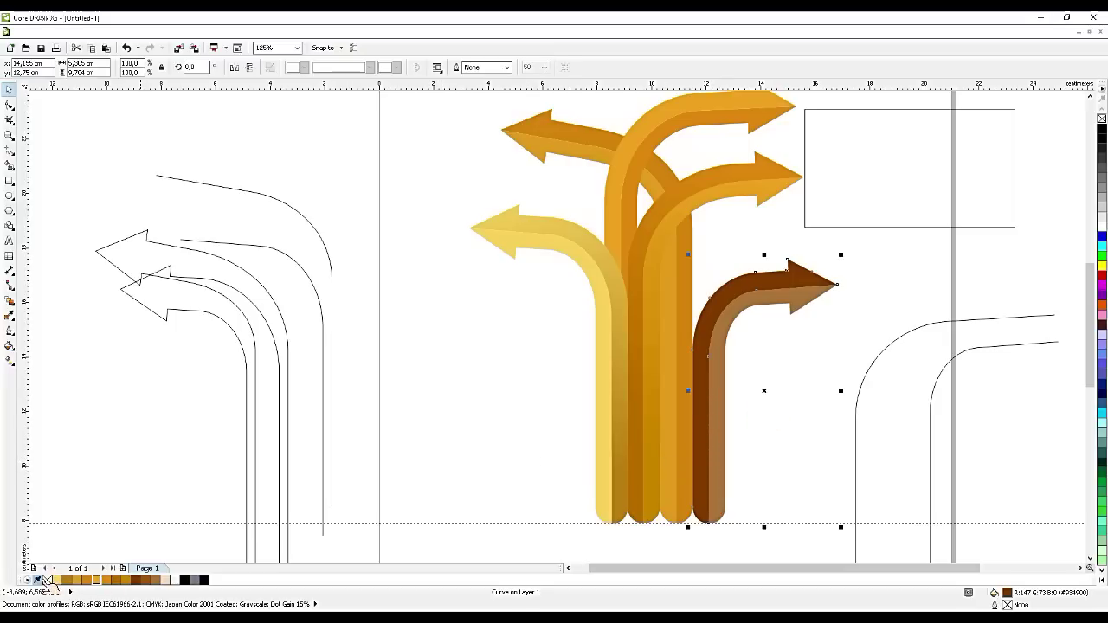
pyautogui.click(10, 359)
pyautogui.moveTo(740, 330); pyautogui.dragTo(769, 277)
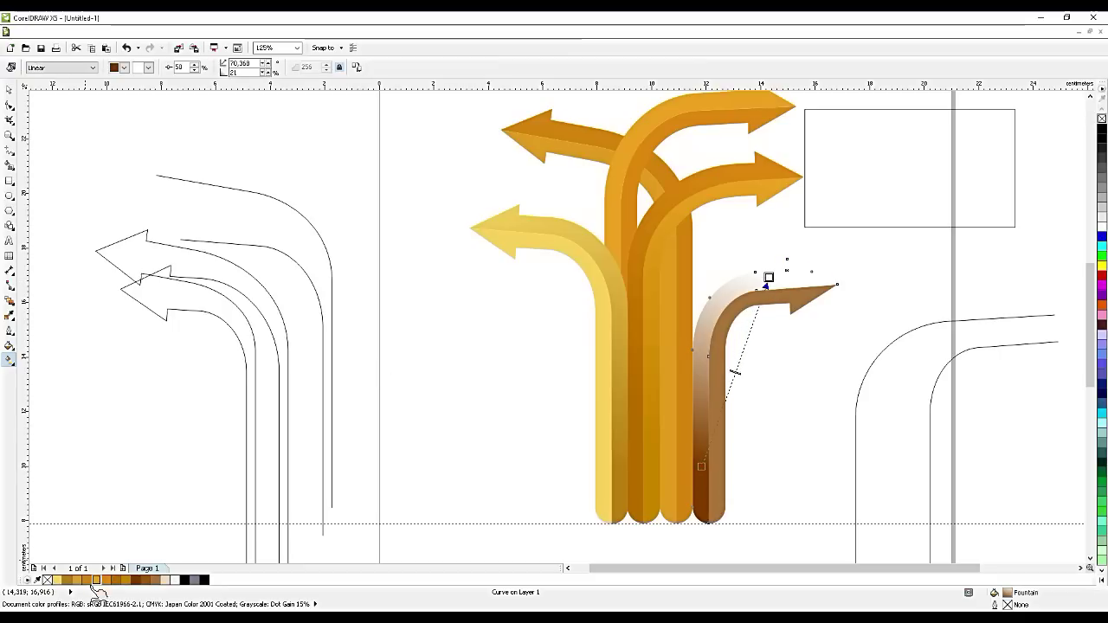
pyautogui.moveTo(127, 588); pyautogui.dragTo(769, 275)
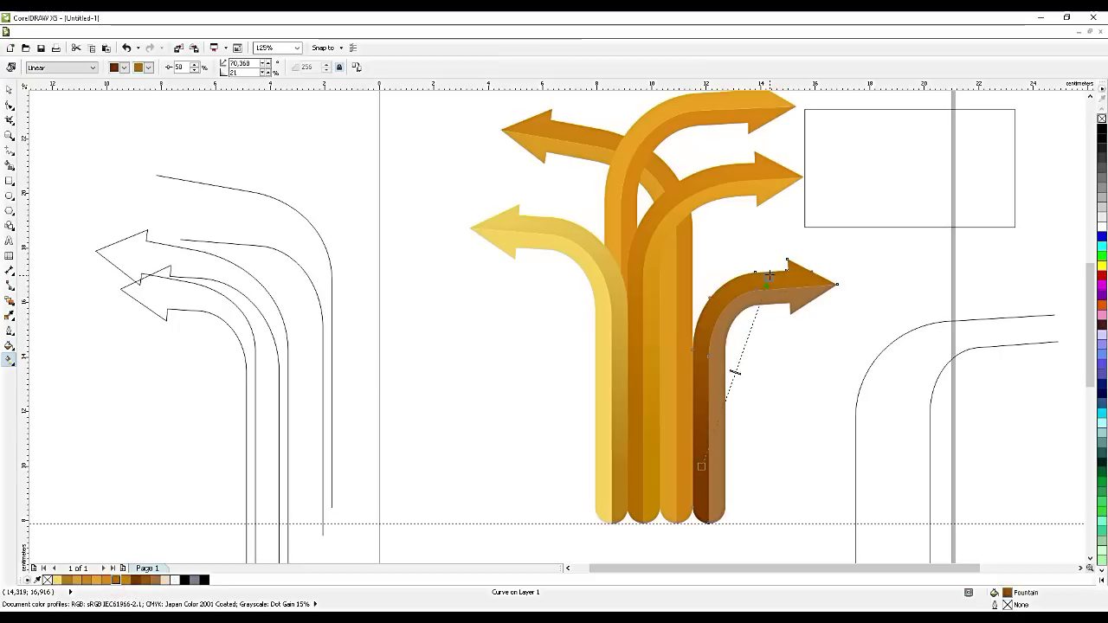
pyautogui.click(702, 470)
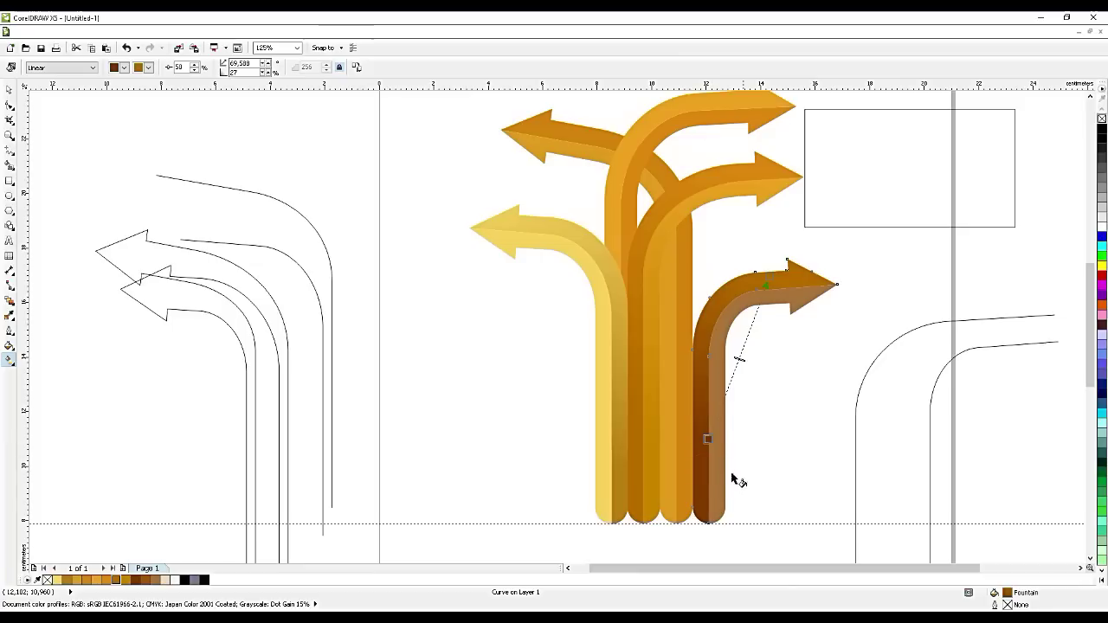
# - Apply a linear gradient to the brown arrow's lighter half, from light brown near the base to orange at the head
pyautogui.moveTo(717, 469); pyautogui.dragTo(785, 299)
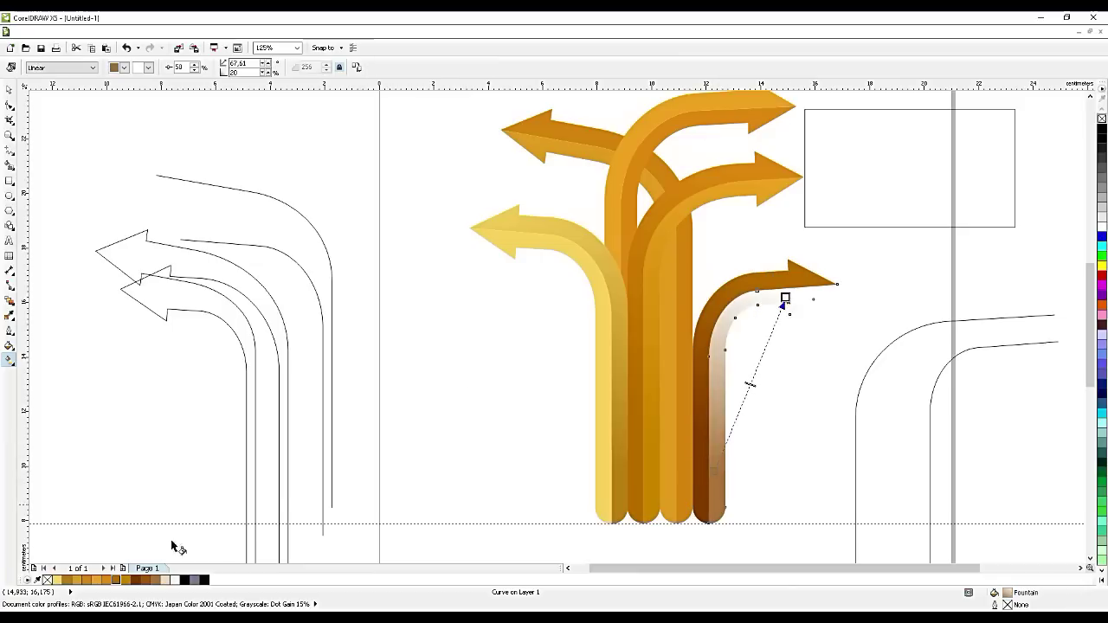
pyautogui.moveTo(111, 587); pyautogui.dragTo(788, 299)
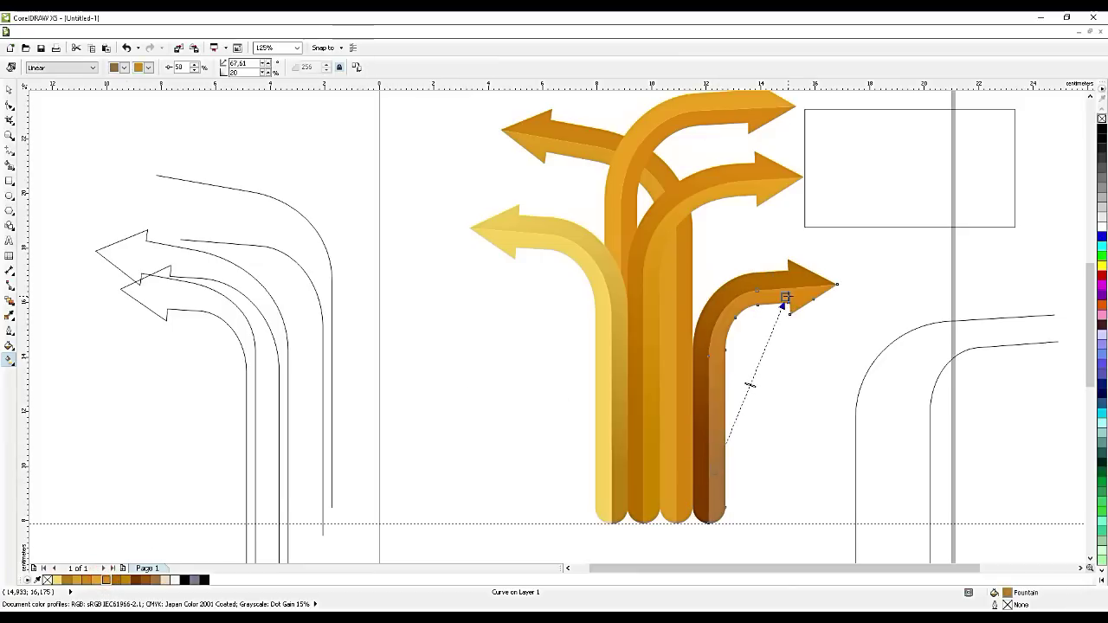
pyautogui.moveTo(713, 472); pyautogui.dragTo(726, 445)
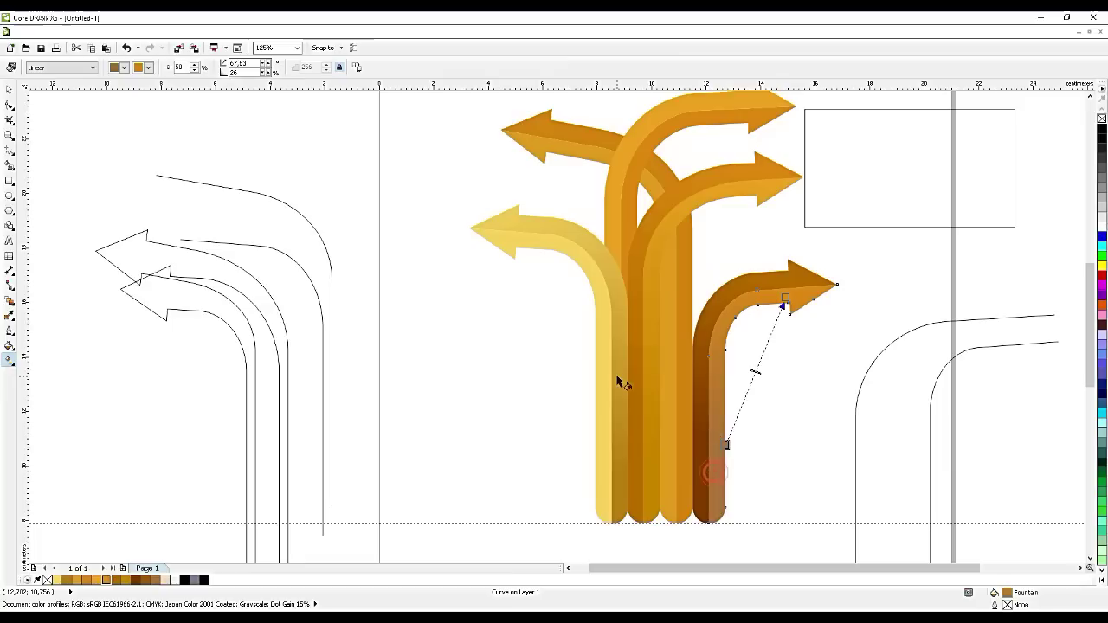
pyautogui.click(9, 89)
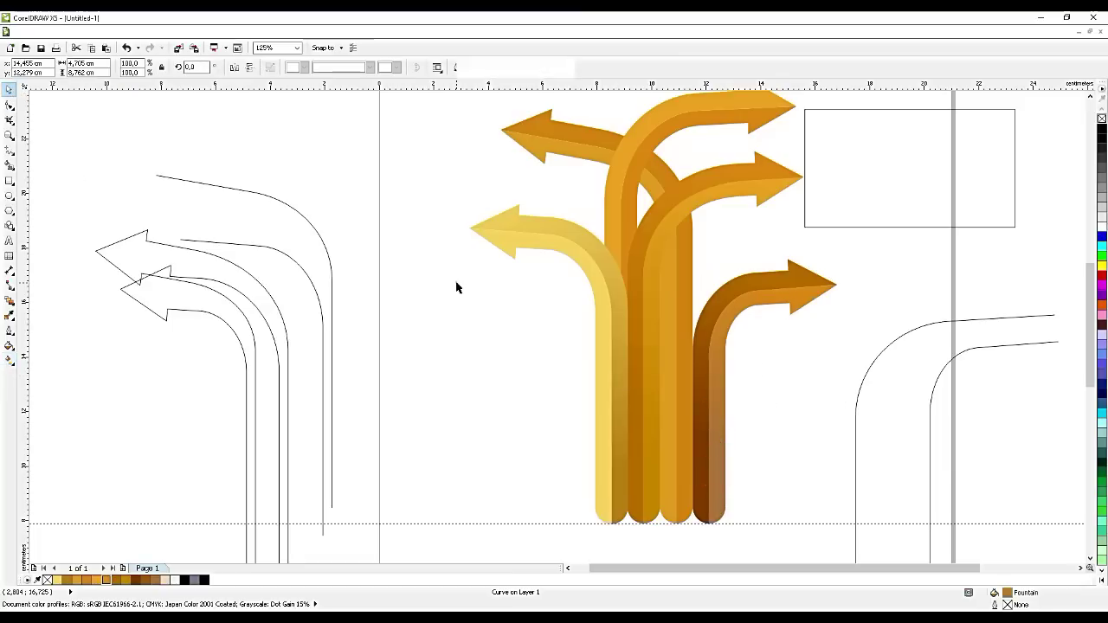
# - Group the two halves of the yellow arrow and the two halves of the brown arrow as separate groups
pyautogui.click(455, 279)
pyautogui.moveTo(414, 186); pyautogui.dragTo(647, 544)
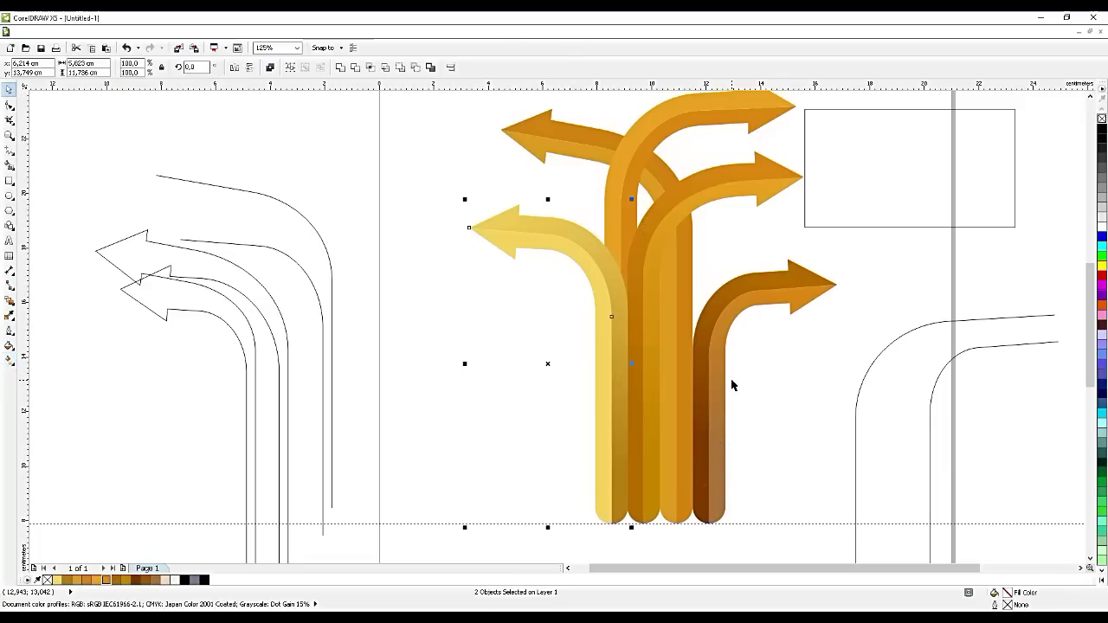
pyautogui.hotkey('ctrl', 'g')
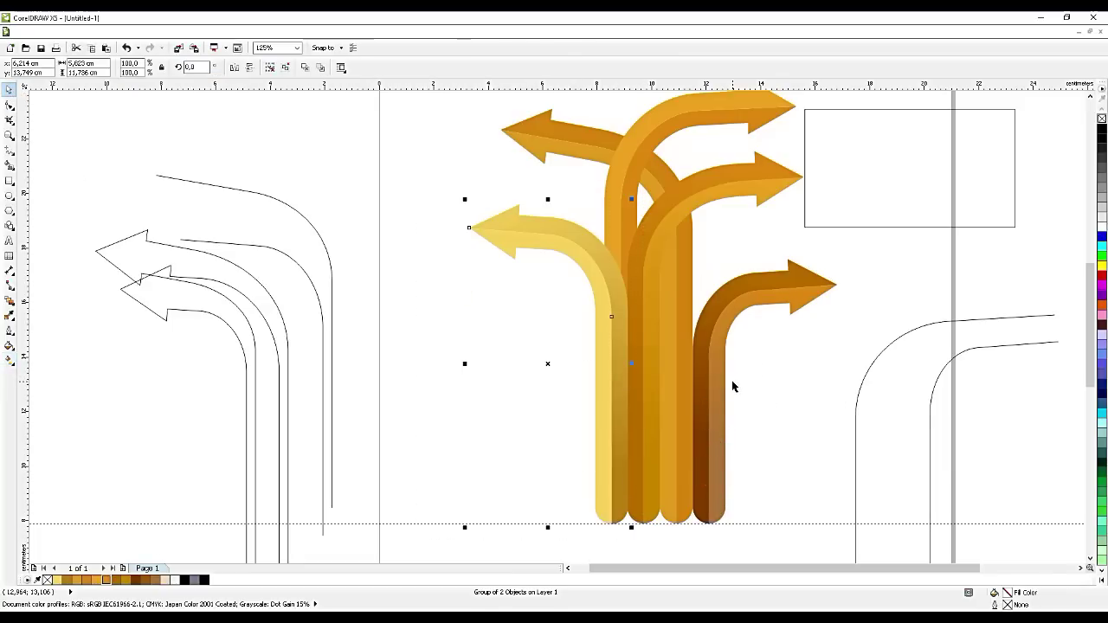
pyautogui.click(626, 181)
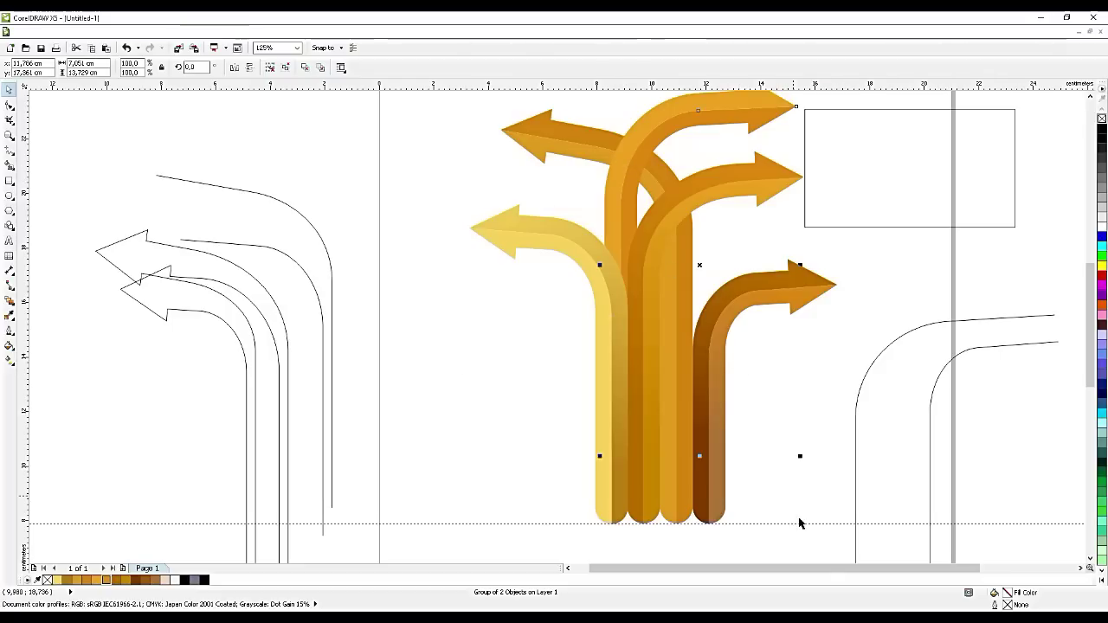
pyautogui.moveTo(848, 536); pyautogui.dragTo(650, 232)
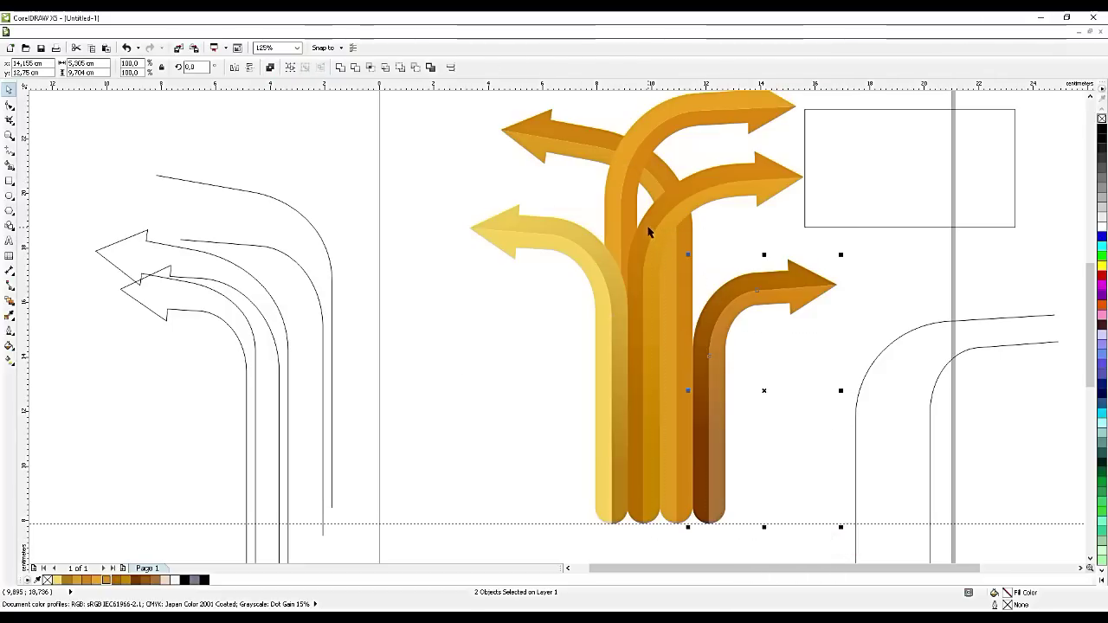
pyautogui.hotkey('ctrl', 'g')
# - Delete the empty rectangle and group the two halves of the middle right-pointing orange arrow
pyautogui.click(820, 148)
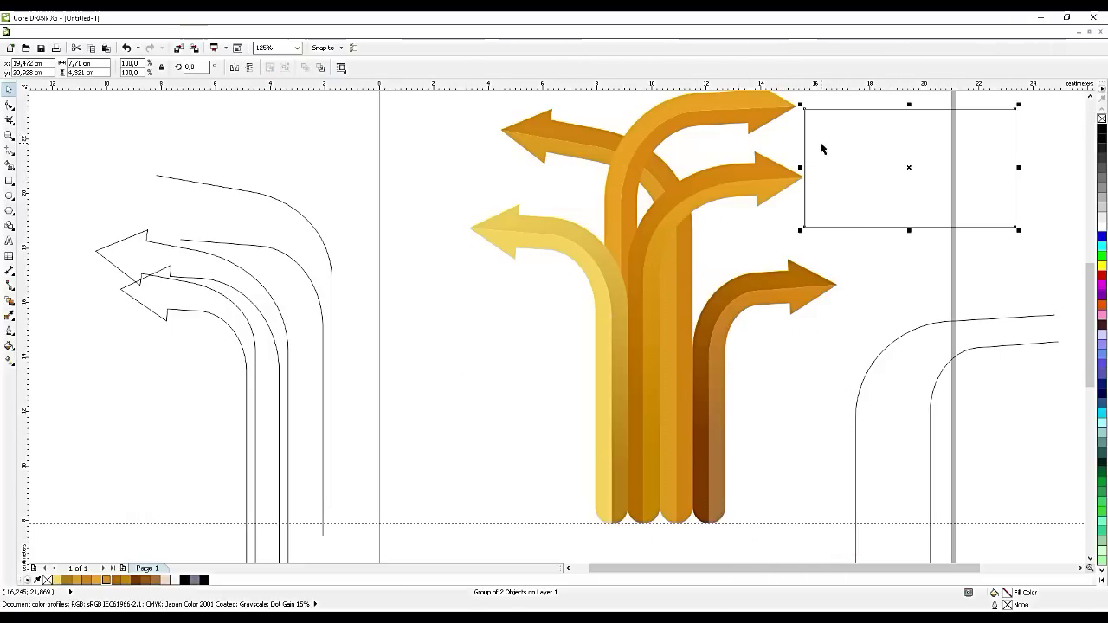
pyautogui.press('Delete')
pyautogui.moveTo(821, 138); pyautogui.dragTo(618, 532)
pyautogui.hotkey('ctrl', 'g')
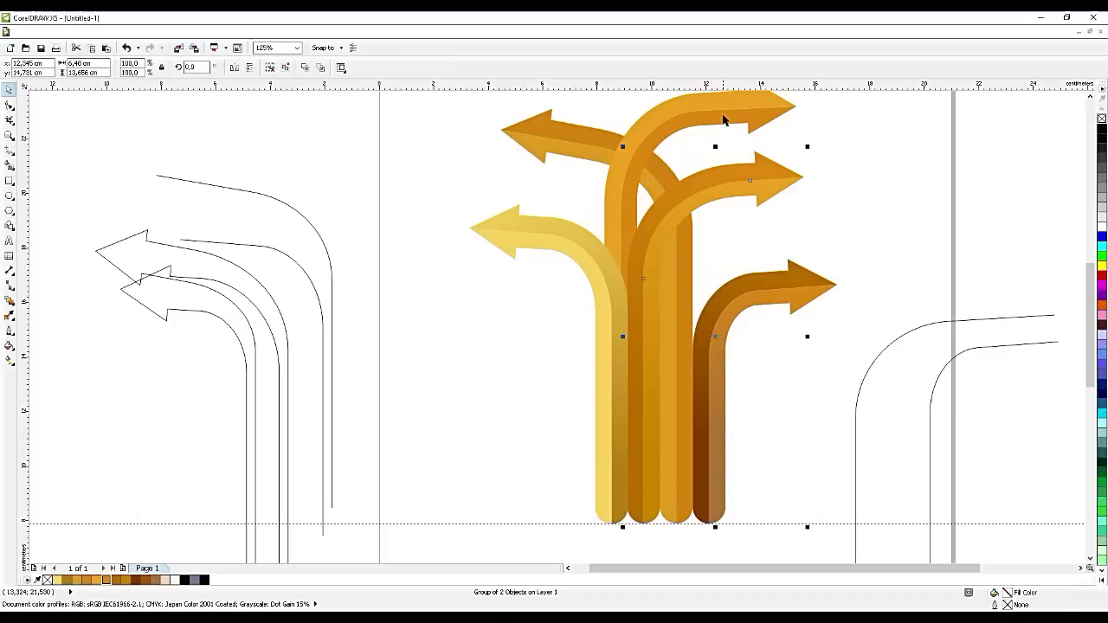
# - Group the two halves of the upper left-pointing arrow and send the top right-pointing arrow to the back of the page
pyautogui.scroll(-1, 730, 124)
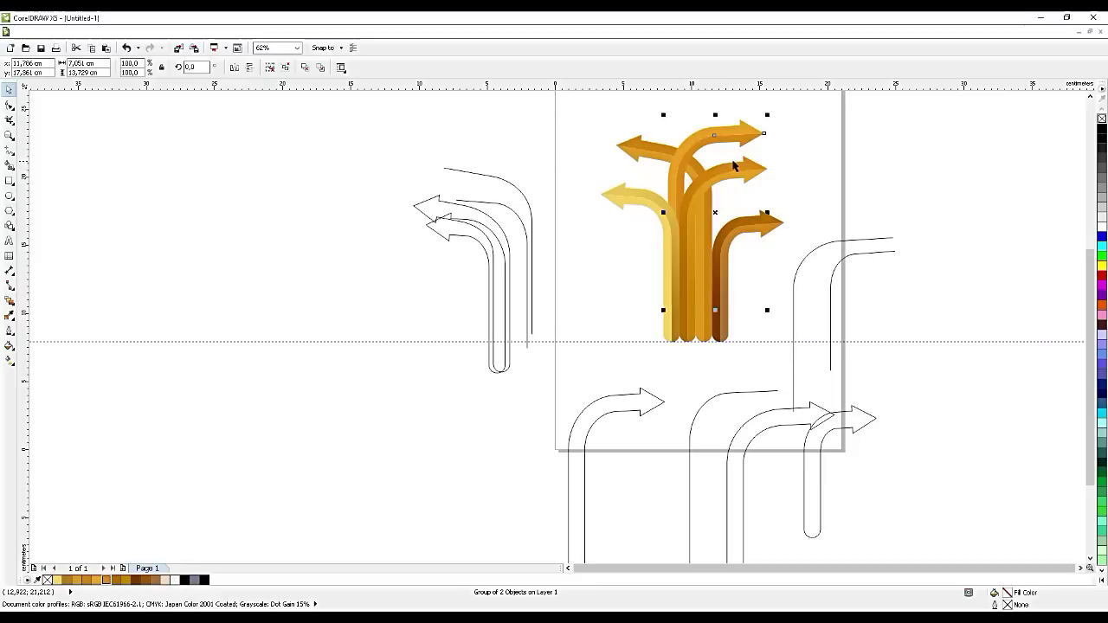
pyautogui.click(664, 151)
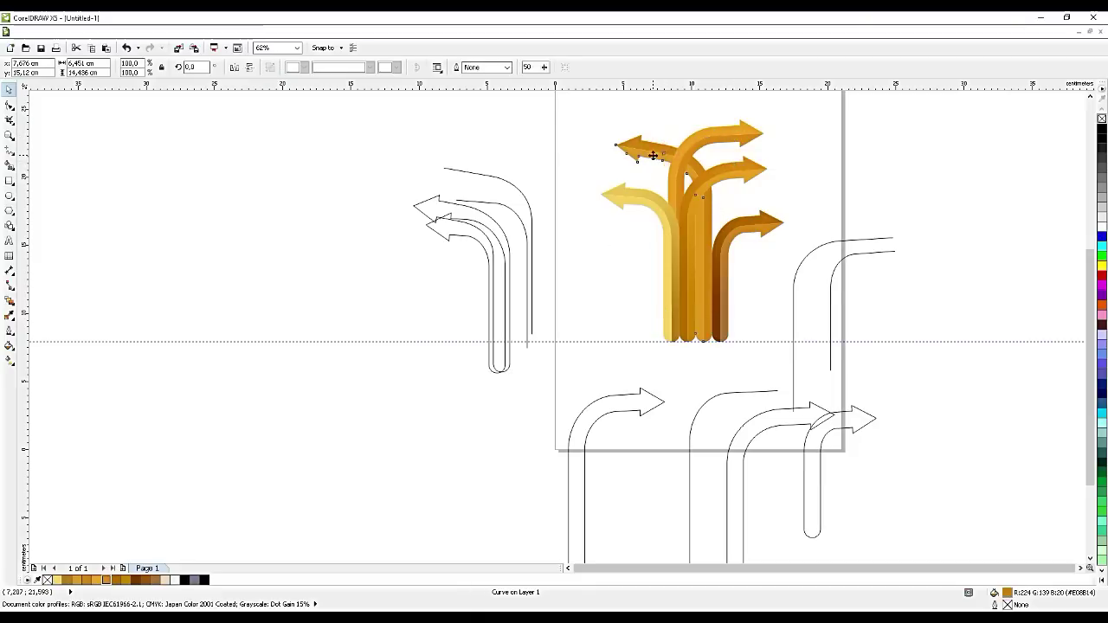
pyautogui.keyDown('shift'); pyautogui.click(647, 149); pyautogui.keyUp('shift')
pyautogui.hotkey('ctrl', 'g')
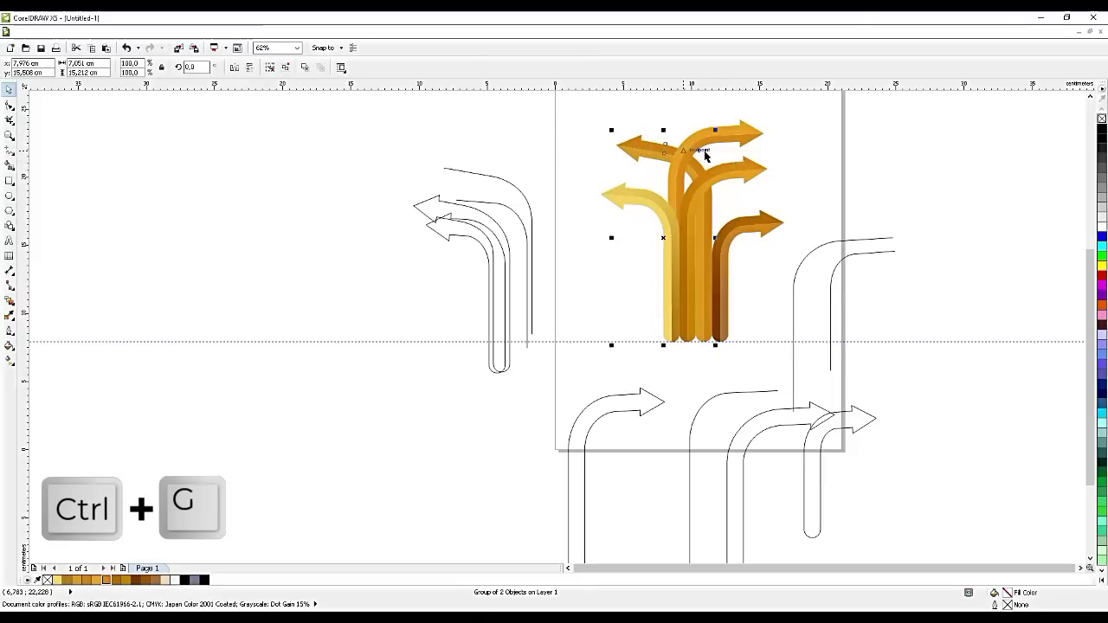
pyautogui.scroll(1, 706, 156)
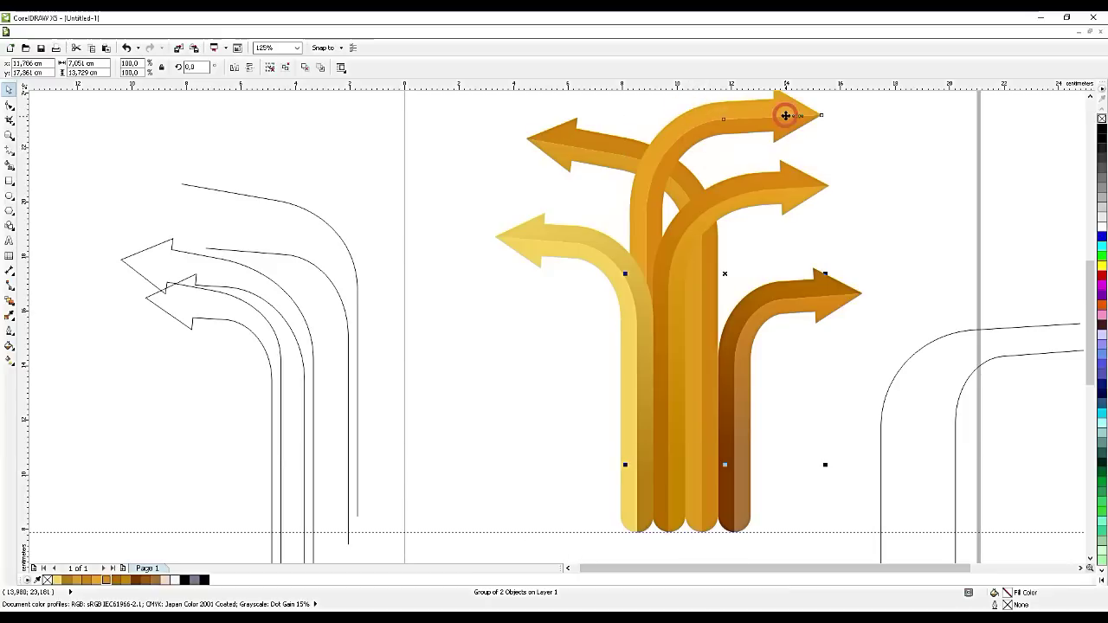
pyautogui.hotkey('ctrl', 'End')
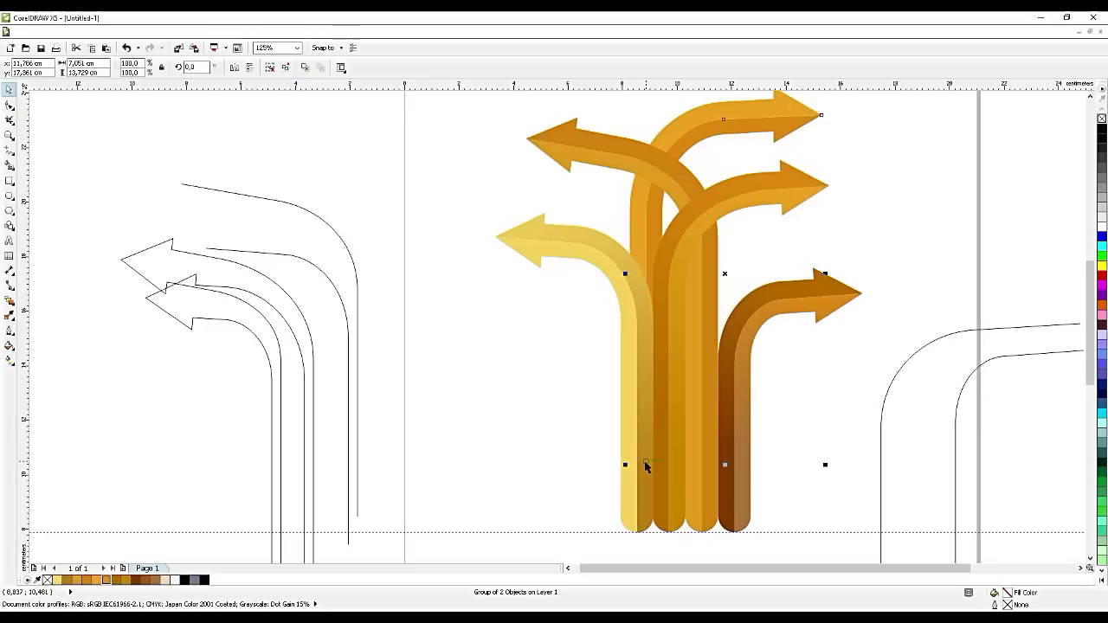
# - Add a drop shadow to the yellow arrow, cast upward from its base, with opacity 48 and feathering 8
pyautogui.click(628, 514)
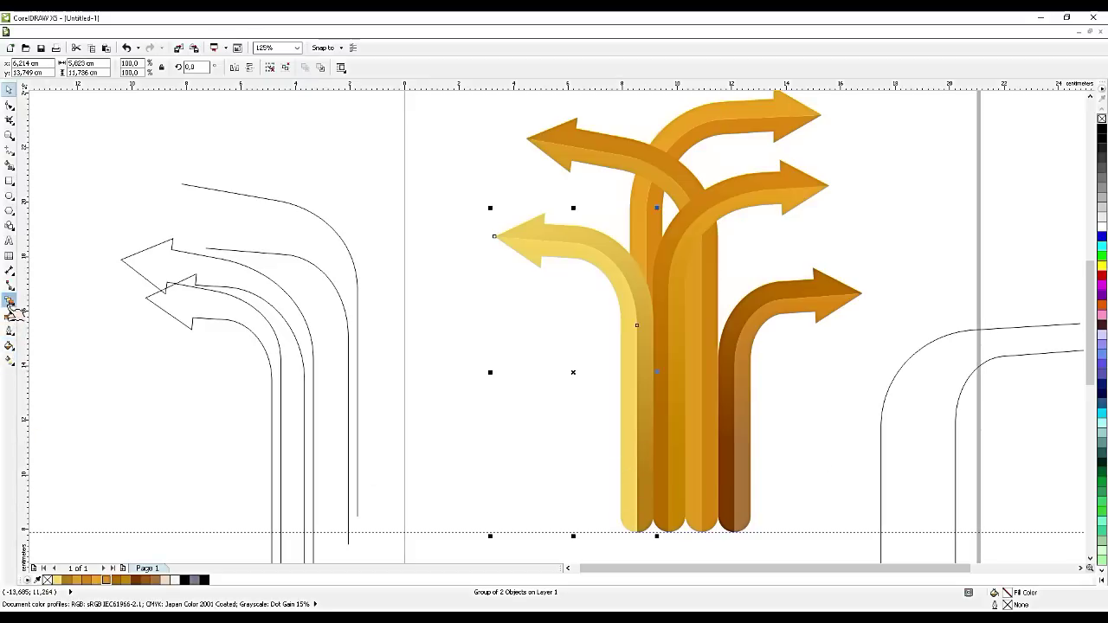
pyautogui.click(10, 301)
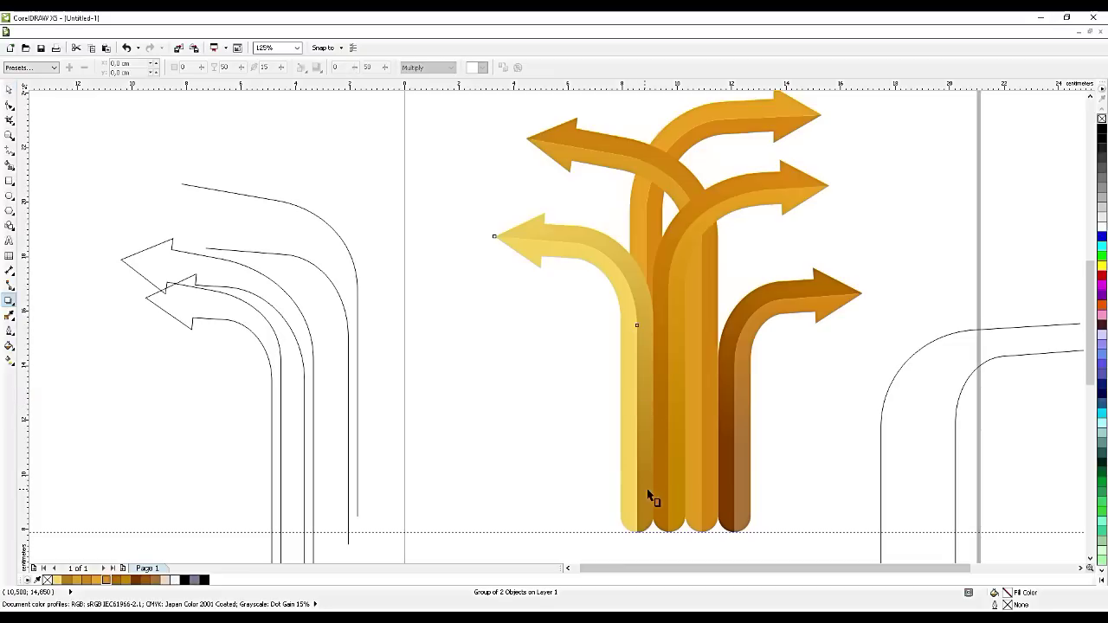
pyautogui.moveTo(642, 516); pyautogui.dragTo(575, 220)
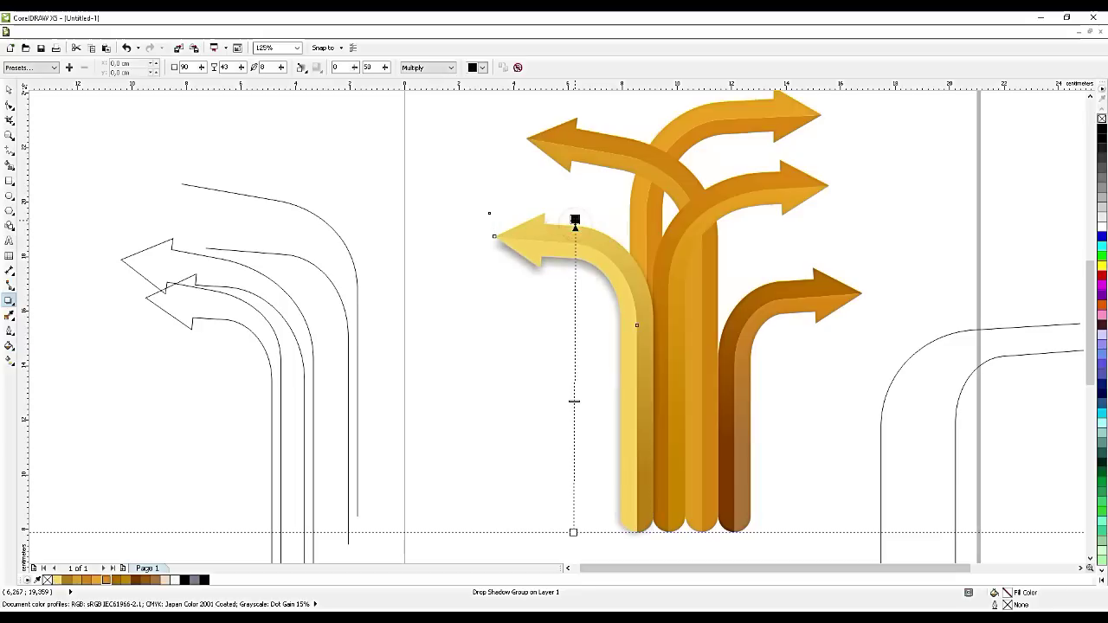
pyautogui.press('space')
pyautogui.press('Escape')
# - Add a drop shadow to the upper left-pointing arrow, cast upward from its base to just above the arrow's shaft
pyautogui.click(673, 178)
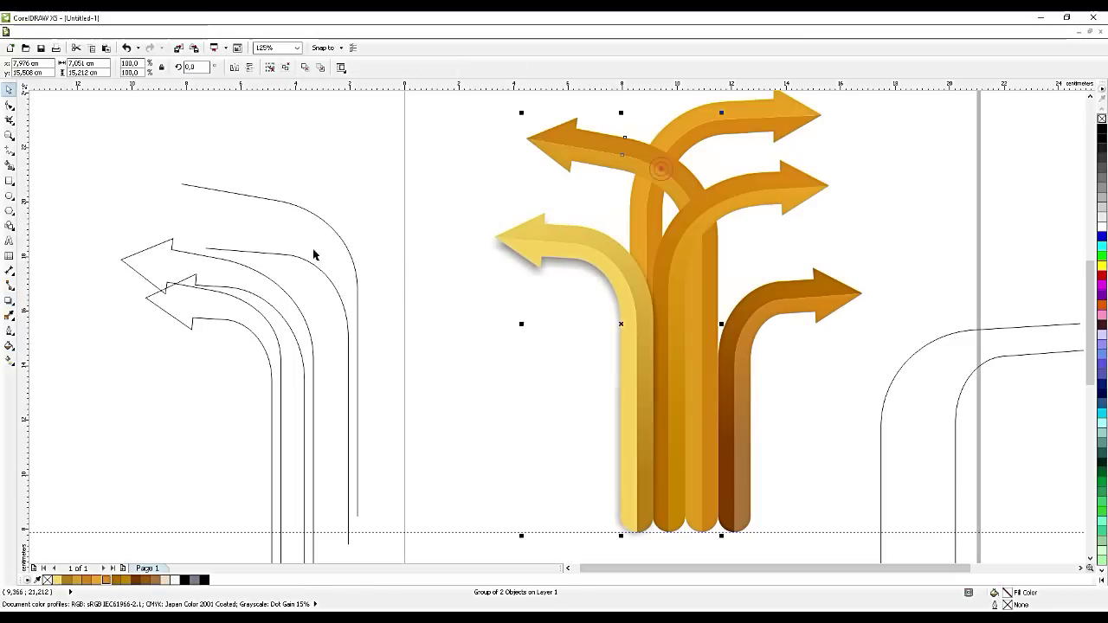
pyautogui.click(10, 302)
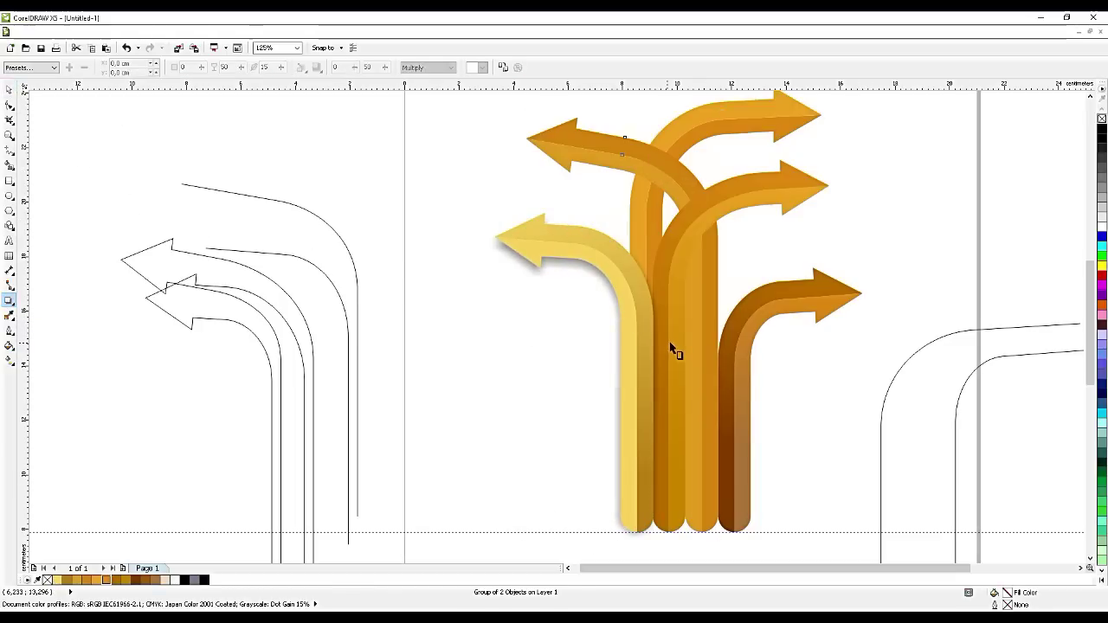
pyautogui.moveTo(700, 406); pyautogui.dragTo(645, 137)
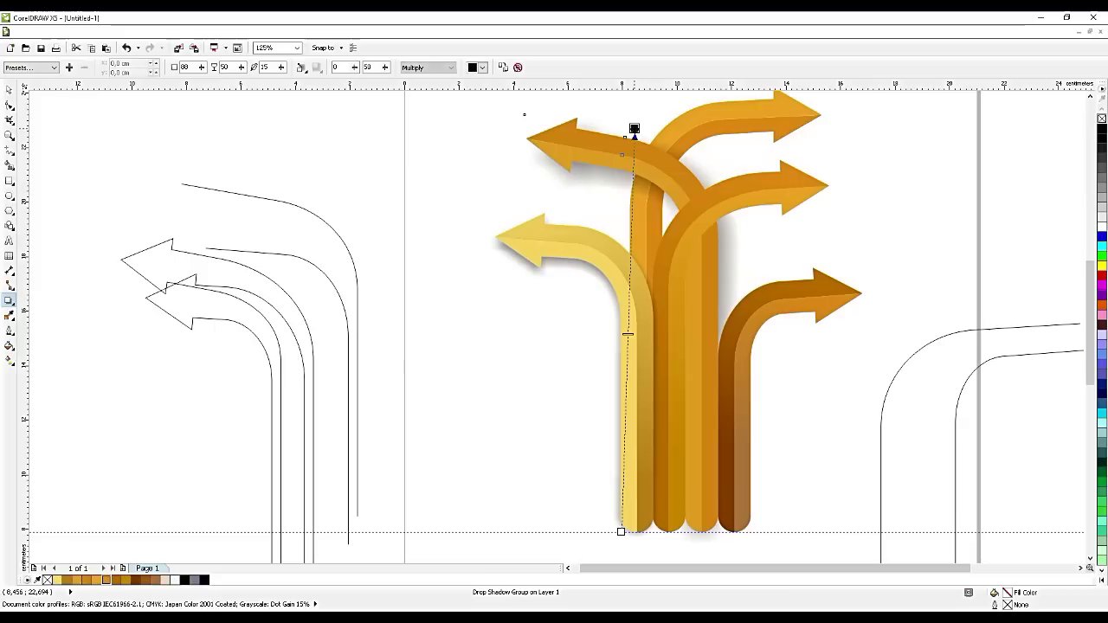
# - Match the upper left-pointing arrow's shadow to the yellow arrow's by setting opacity to 48 and feathering to 8
pyautogui.click(513, 251)
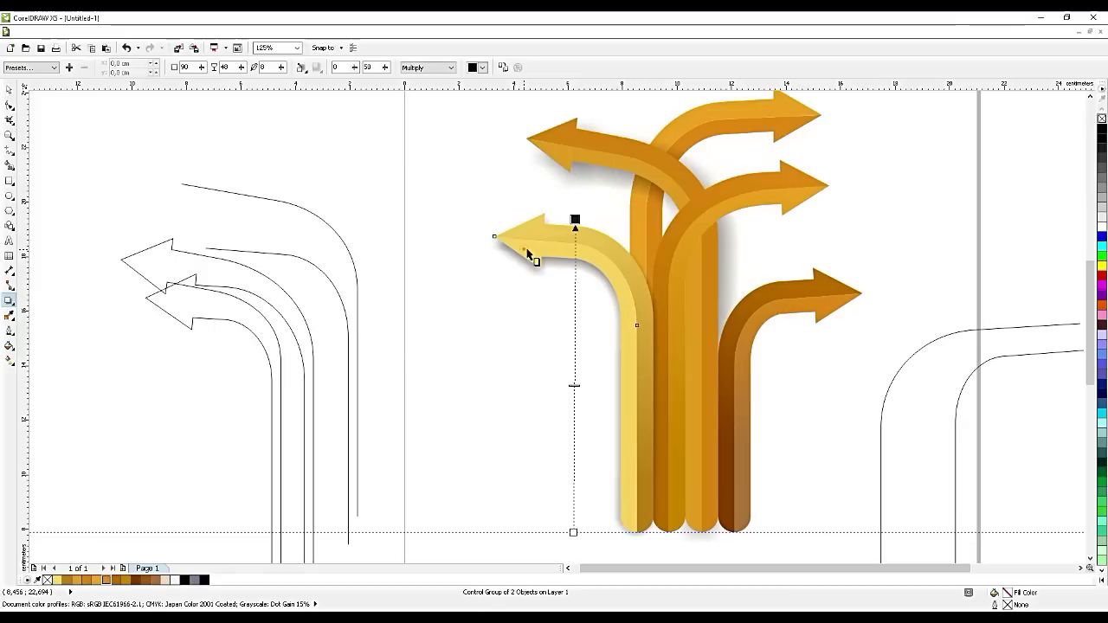
pyautogui.click(681, 188)
pyautogui.click(227, 67)
pyautogui.write('4')
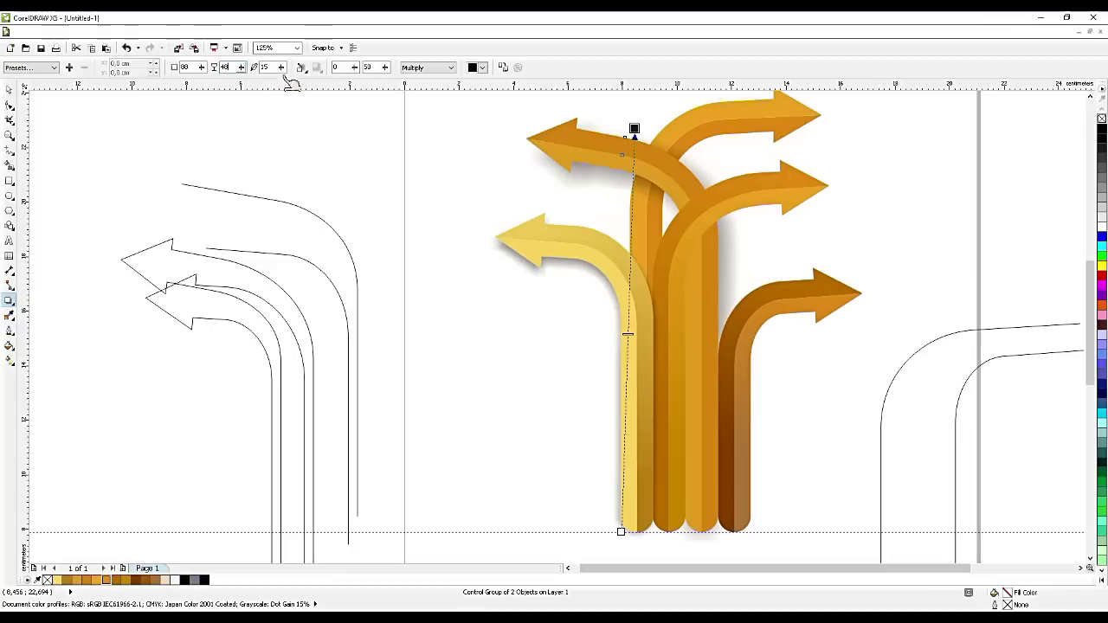
pyautogui.click(271, 67)
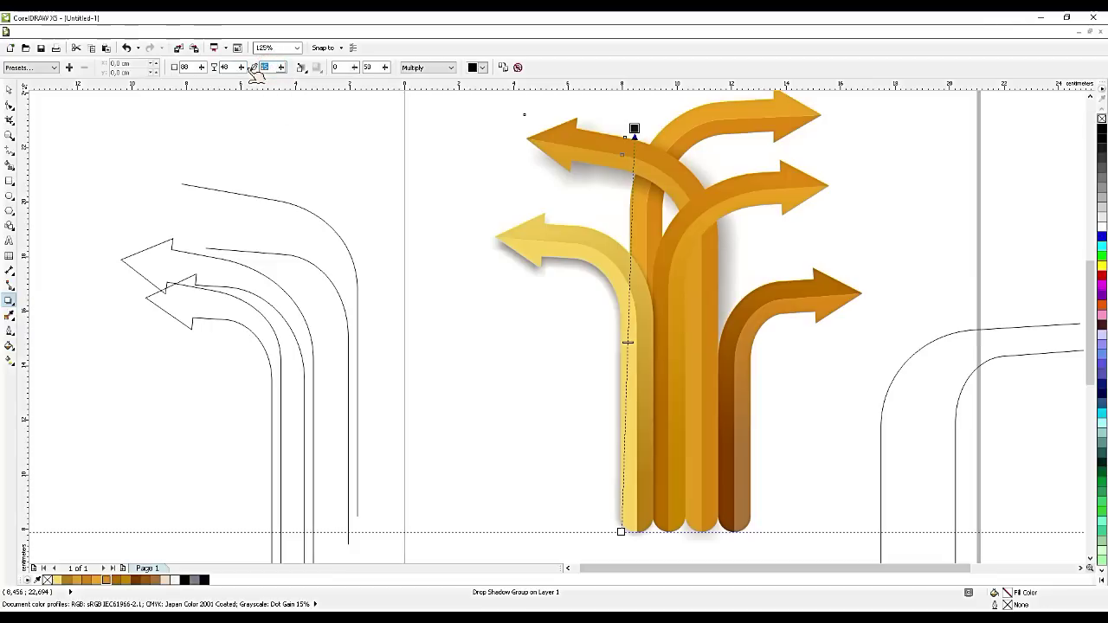
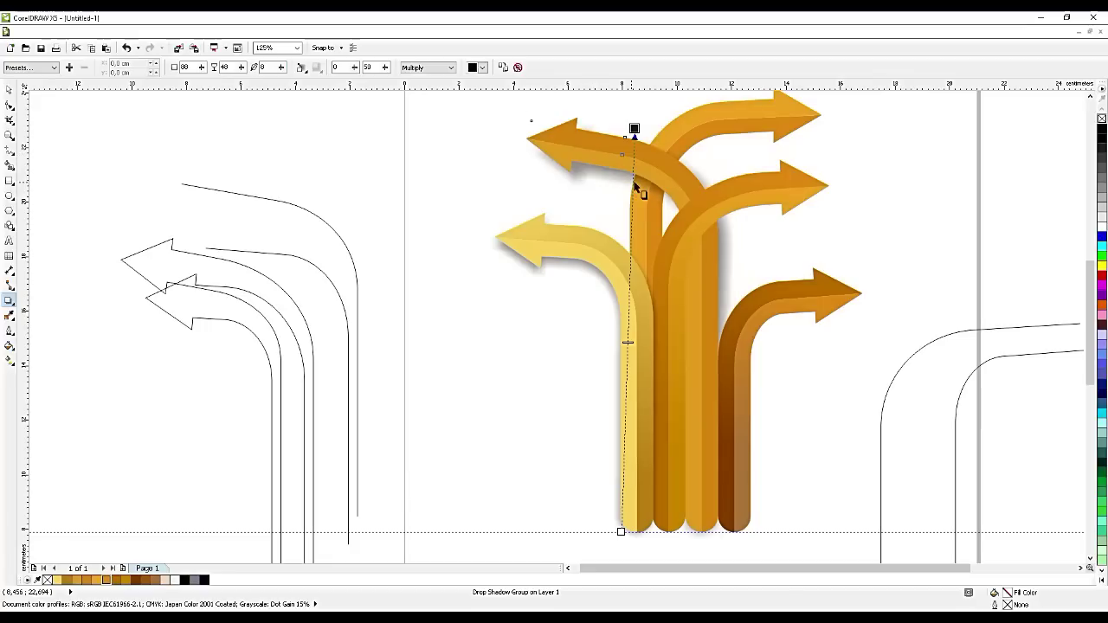
# - Add an upward drop shadow to the top right-pointing arrow, set its opacity to 48 and adjust its feathering
pyautogui.click(767, 120)
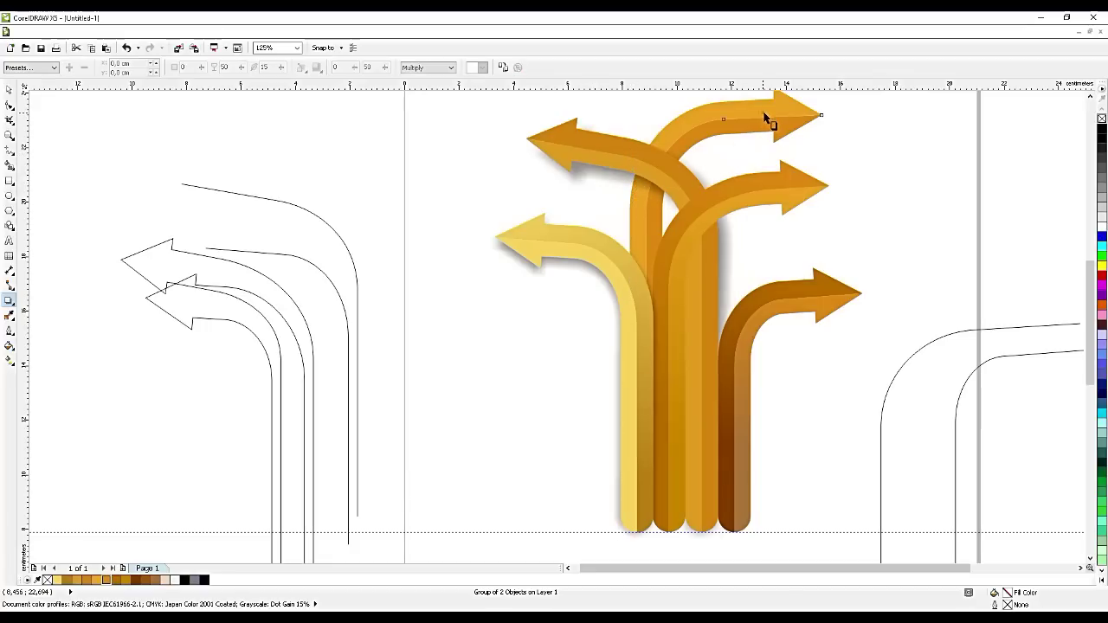
pyautogui.moveTo(695, 417); pyautogui.dragTo(732, 104)
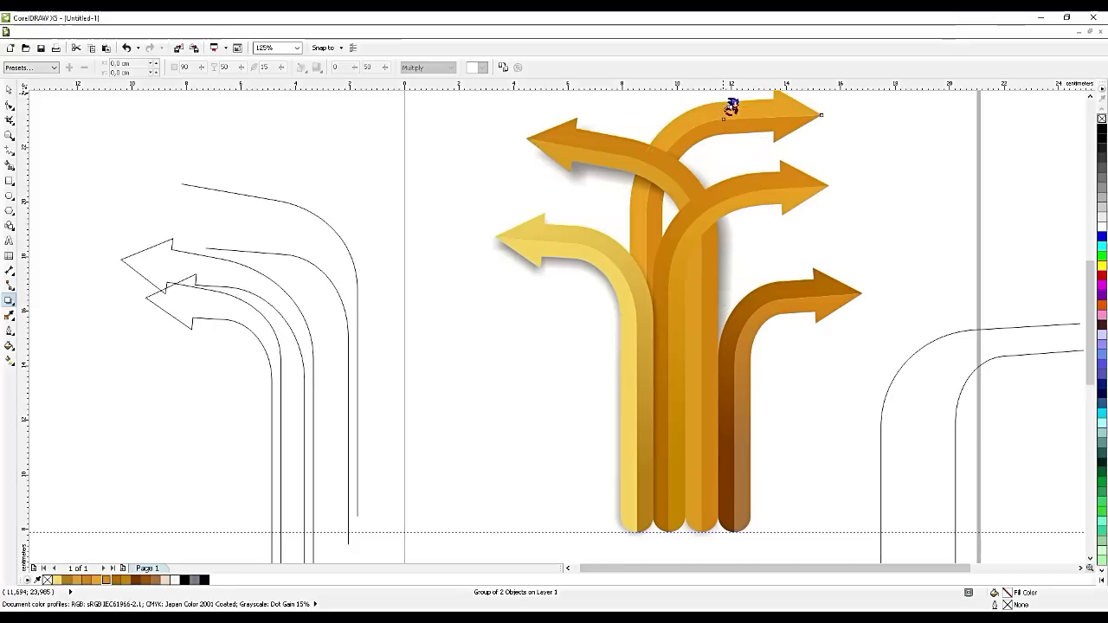
pyautogui.doubleClick(226, 68)
pyautogui.write('48')
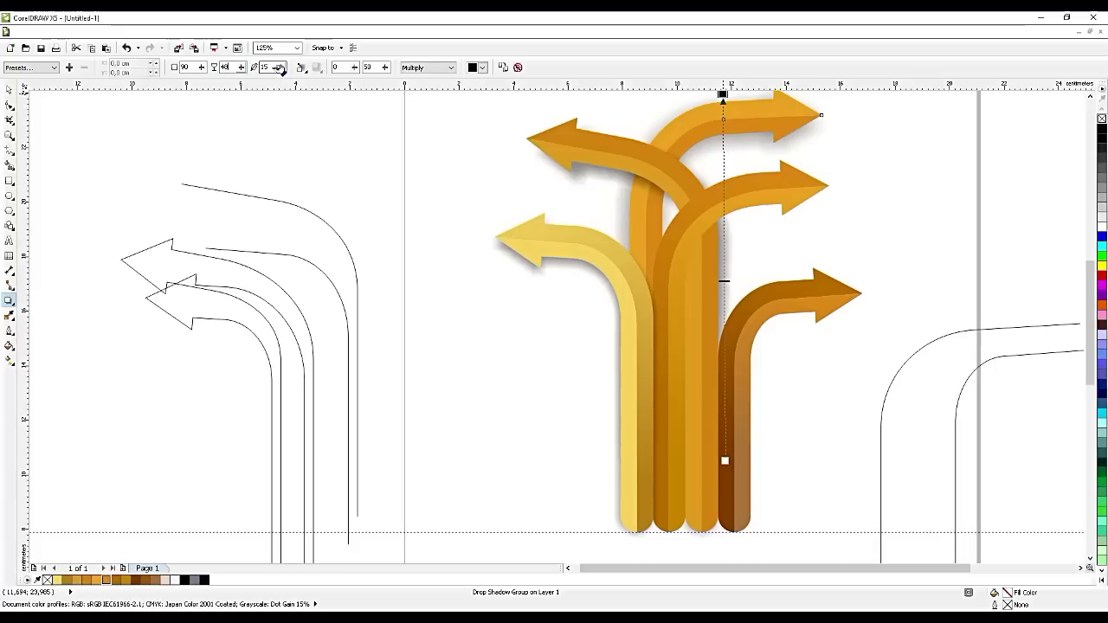
pyautogui.click(265, 68)
# - Add an upward drop shadow to the brown right-pointing arrow, with opacity 48 and feathering 8
pyautogui.click(814, 294)
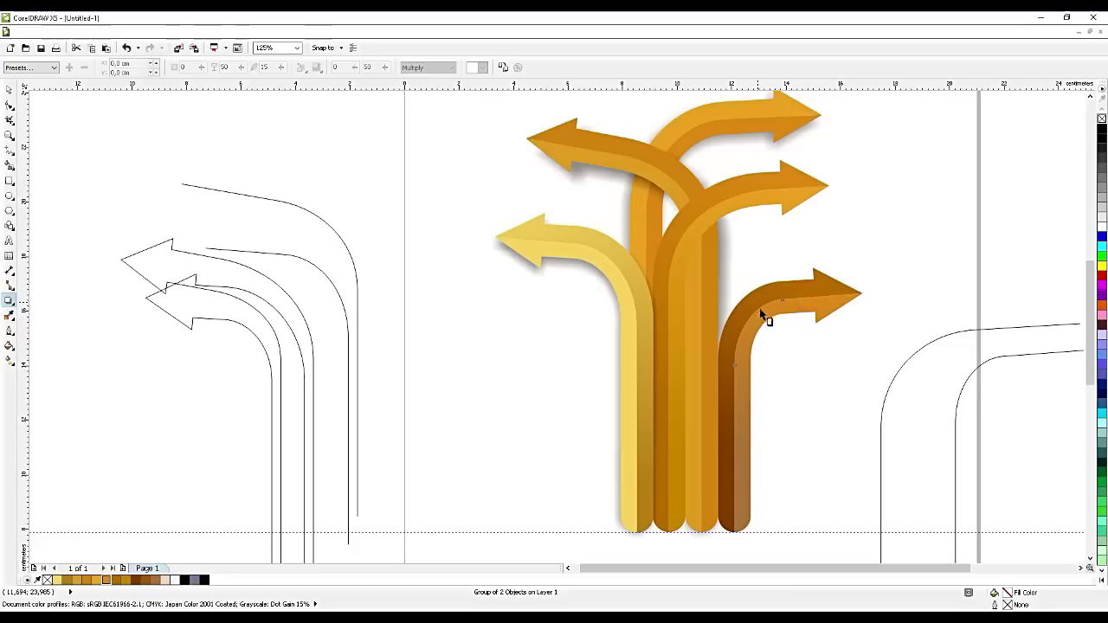
pyautogui.moveTo(733, 500); pyautogui.dragTo(805, 281)
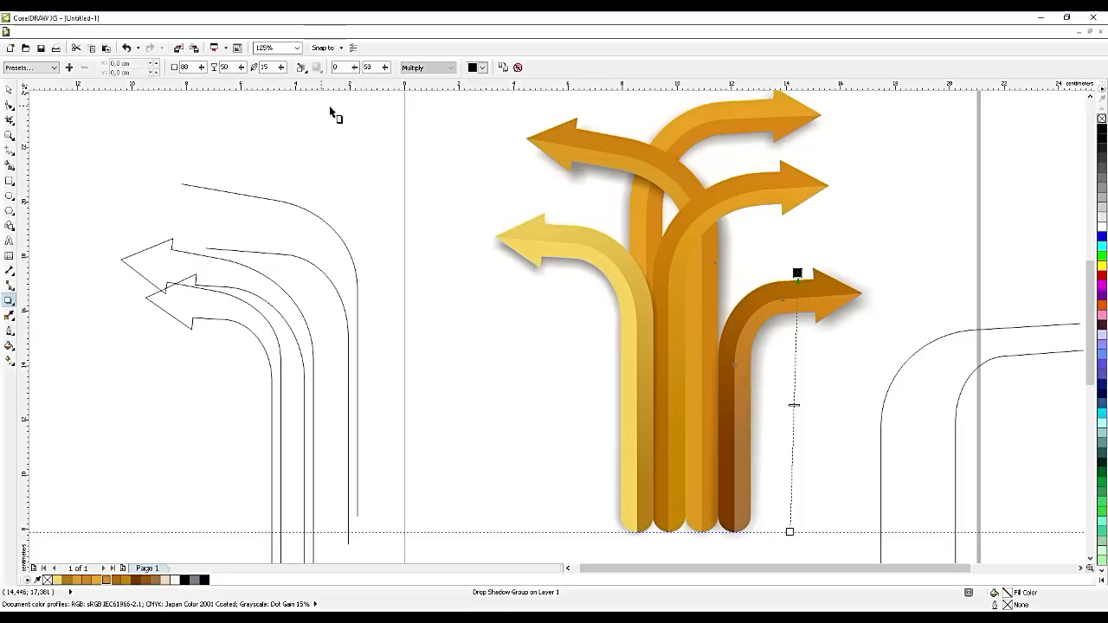
pyautogui.doubleClick(228, 67)
pyautogui.write('48')
pyautogui.doubleClick(275, 67)
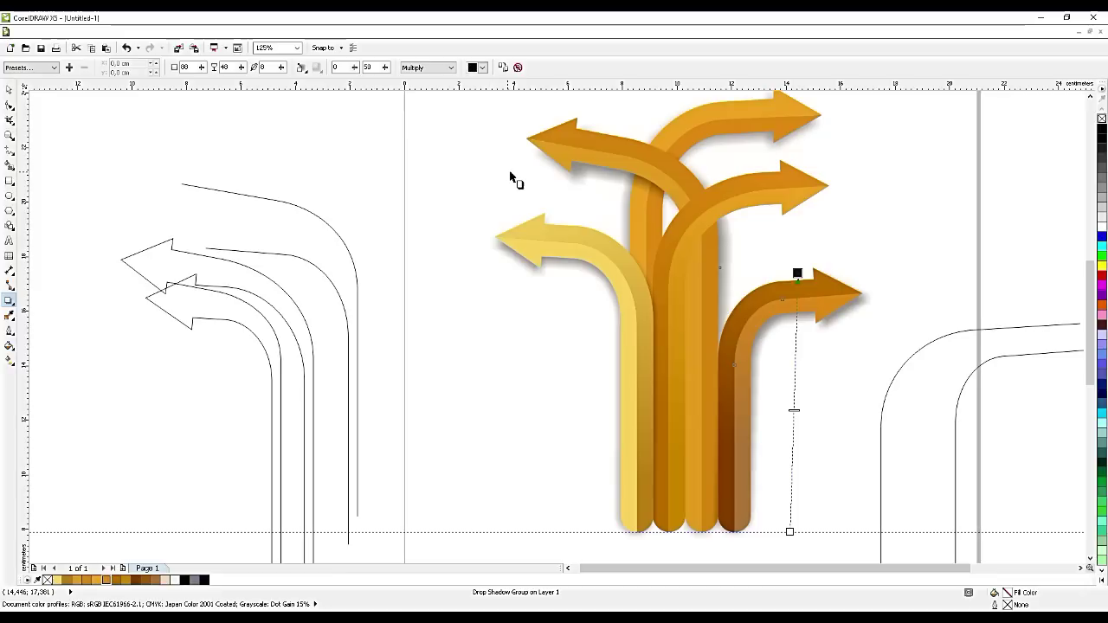
pyautogui.click(620, 458)
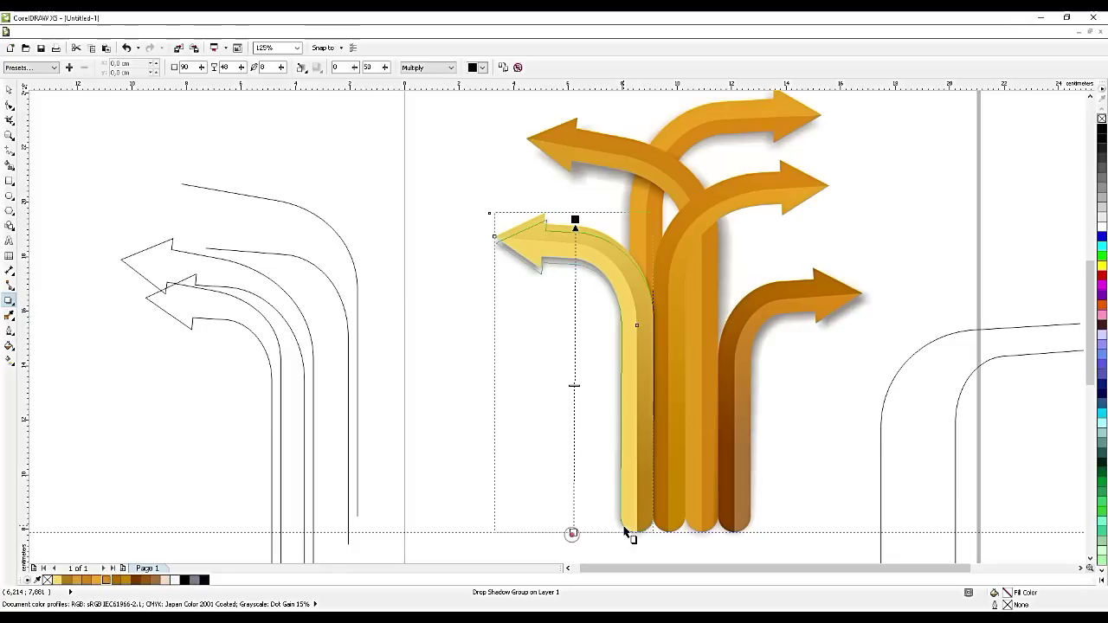
# - Delete the leftover arrow outlines and curves beside the page's left edge
pyautogui.scroll(-3, 636, 275)
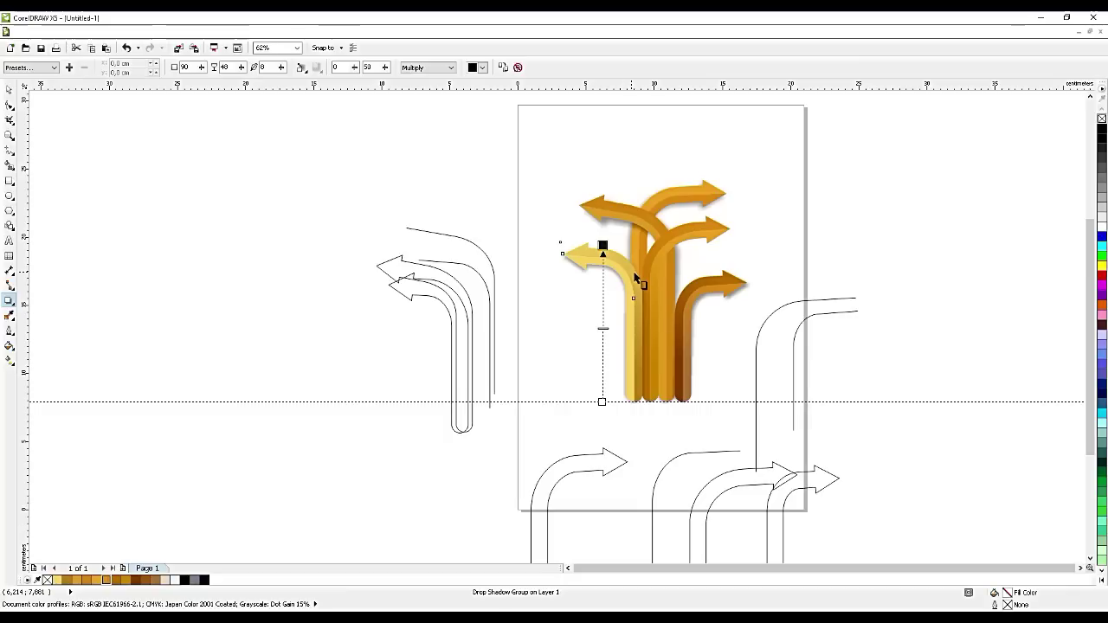
pyautogui.scroll(3, 677, 388)
pyautogui.click(9, 89)
pyautogui.click(383, 245)
pyautogui.scroll(-3, 620, 414)
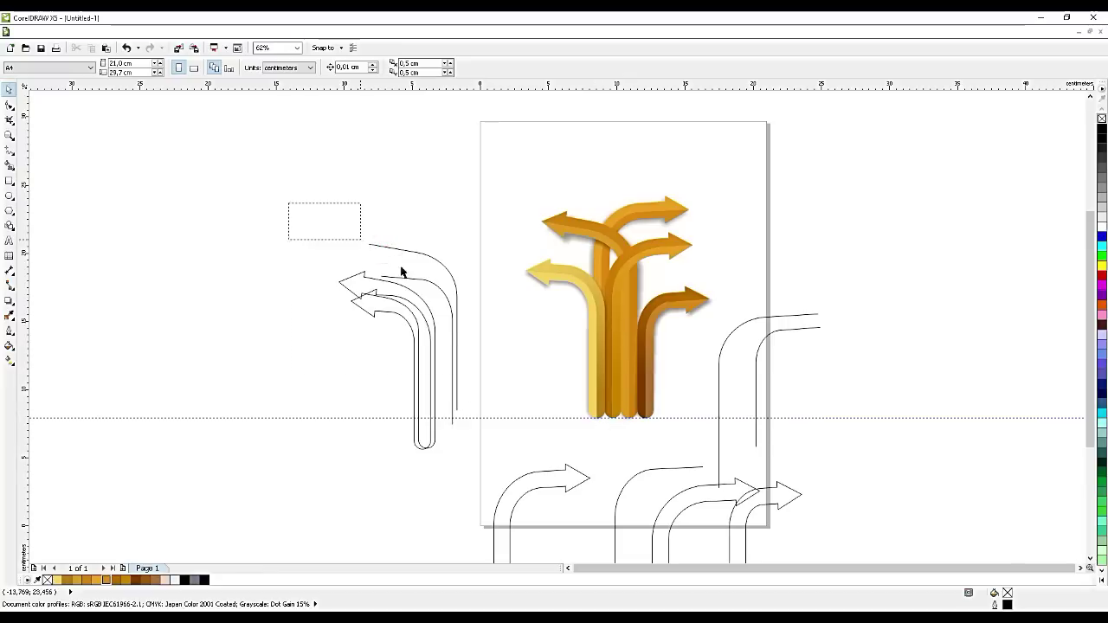
pyautogui.moveTo(293, 211); pyautogui.dragTo(494, 465)
pyautogui.press('Delete')
# - Delete the remaining unfilled arrow outlines and curves below and to the right of the coloured arrows
pyautogui.scroll(-3, 738, 375)
pyautogui.moveTo(791, 329); pyautogui.dragTo(678, 495)
pyautogui.moveTo(718, 528); pyautogui.dragTo(438, 384)
pyautogui.press('Delete')
pyautogui.moveTo(756, 420); pyautogui.dragTo(693, 507)
pyautogui.press('Delete')
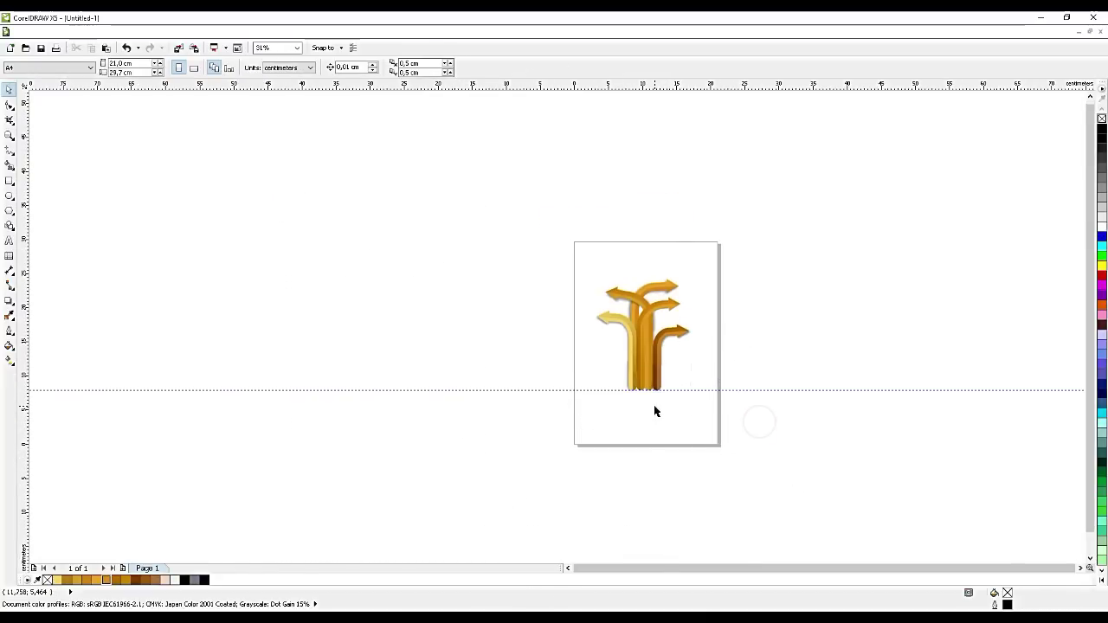
# - Draw a rectangle about 4.77 cm wide and 4.72 cm high down from the rounded arrow bases, spanning all four shafts
pyautogui.scroll(3, 655, 407)
pyautogui.scroll(4, 650, 374)
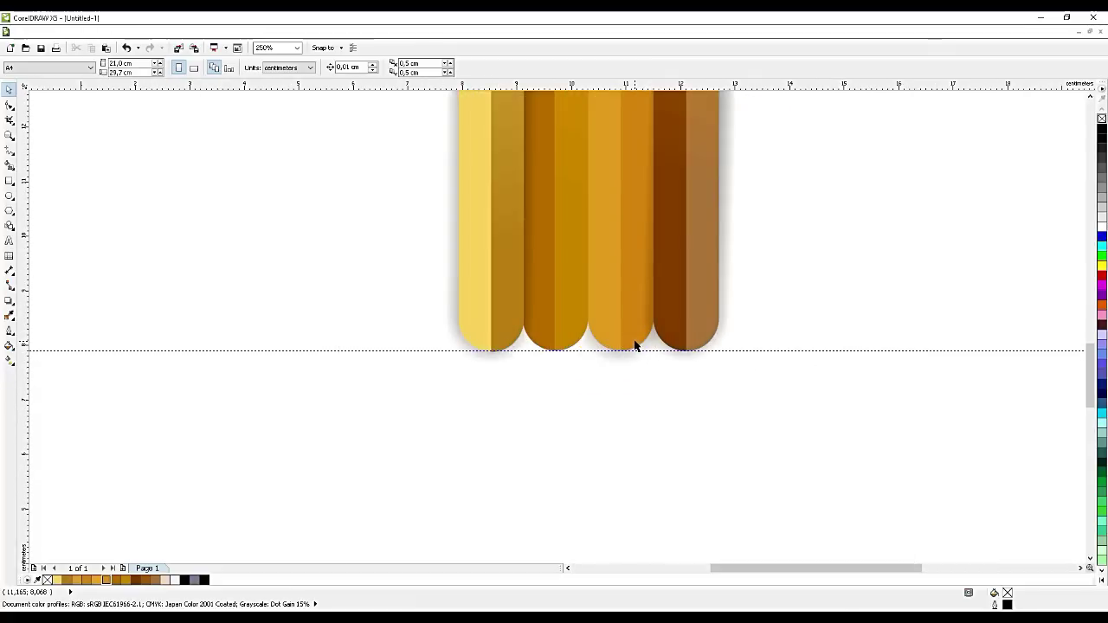
pyautogui.click(9, 181)
pyautogui.moveTo(458, 320); pyautogui.dragTo(718, 546)
pyautogui.scroll(-2, 688, 420)
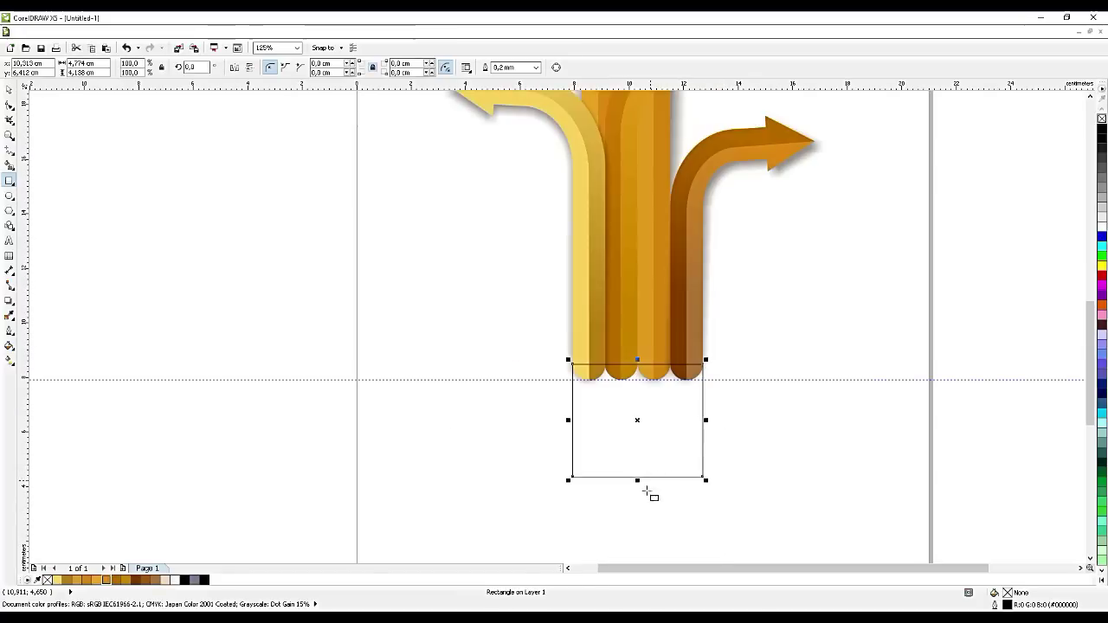
pyautogui.moveTo(637, 480); pyautogui.dragTo(638, 495)
# - Convert the rectangle to curves and reshape it into a downward-pointing triangle with its lower vertex centred under the arrows
pyautogui.scroll(2, 638, 496)
pyautogui.click(9, 105)
pyautogui.hotkey('ctrl', 'q')
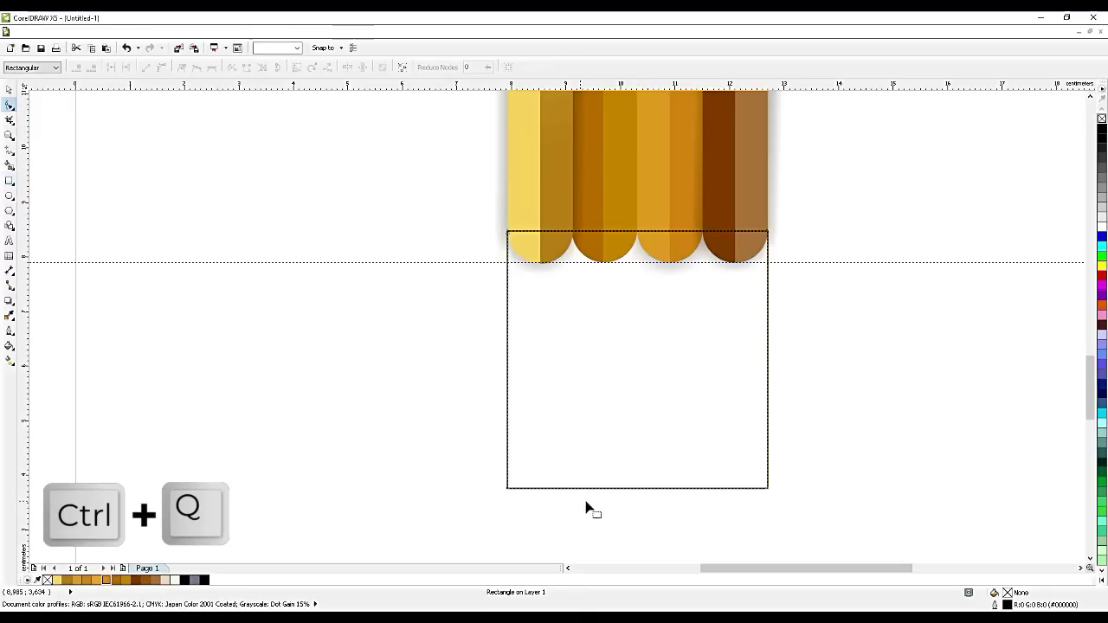
pyautogui.moveTo(507, 488); pyautogui.dragTo(638, 490)
pyautogui.doubleClick(768, 489)
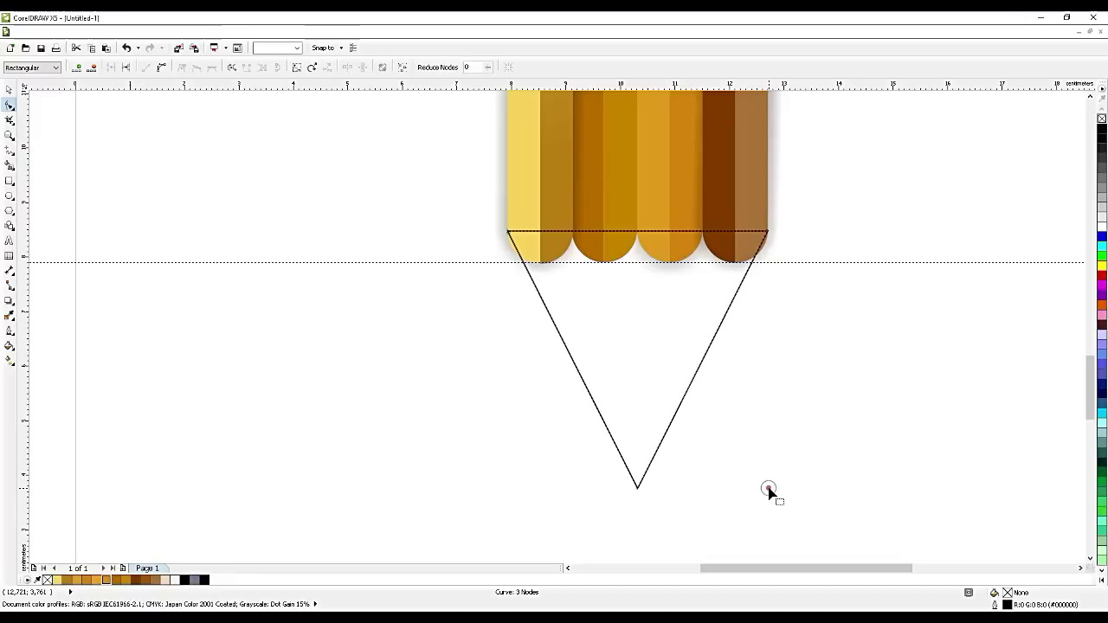
# - Convert the triangle's left side to a curve and bow it outward along the yellow arrow's rounded base
pyautogui.scroll(2, 510, 240)
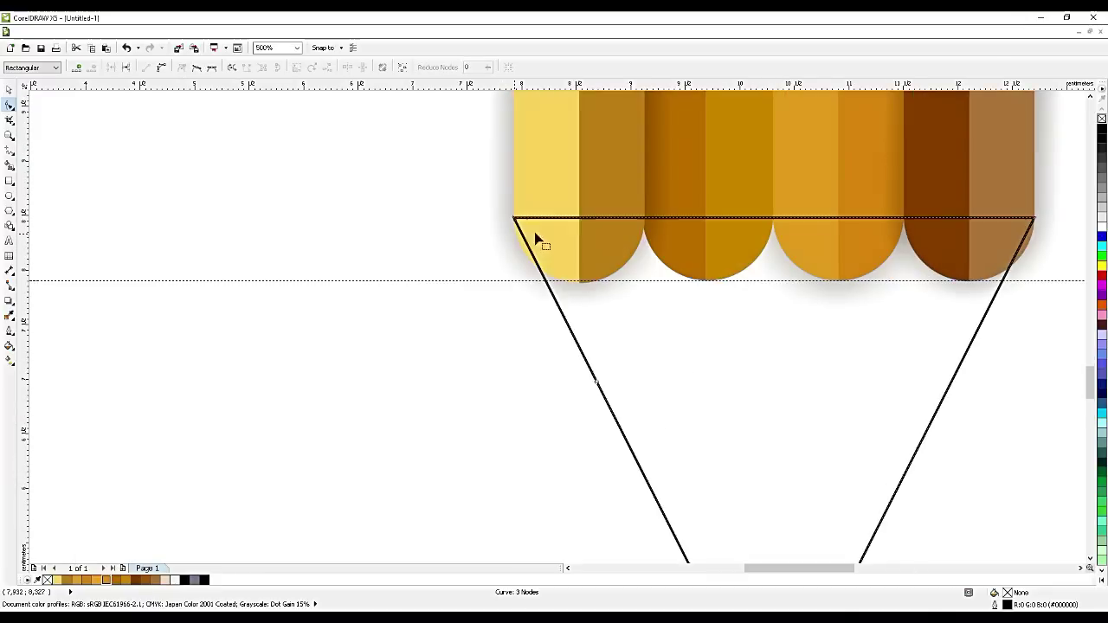
pyautogui.click(9, 89)
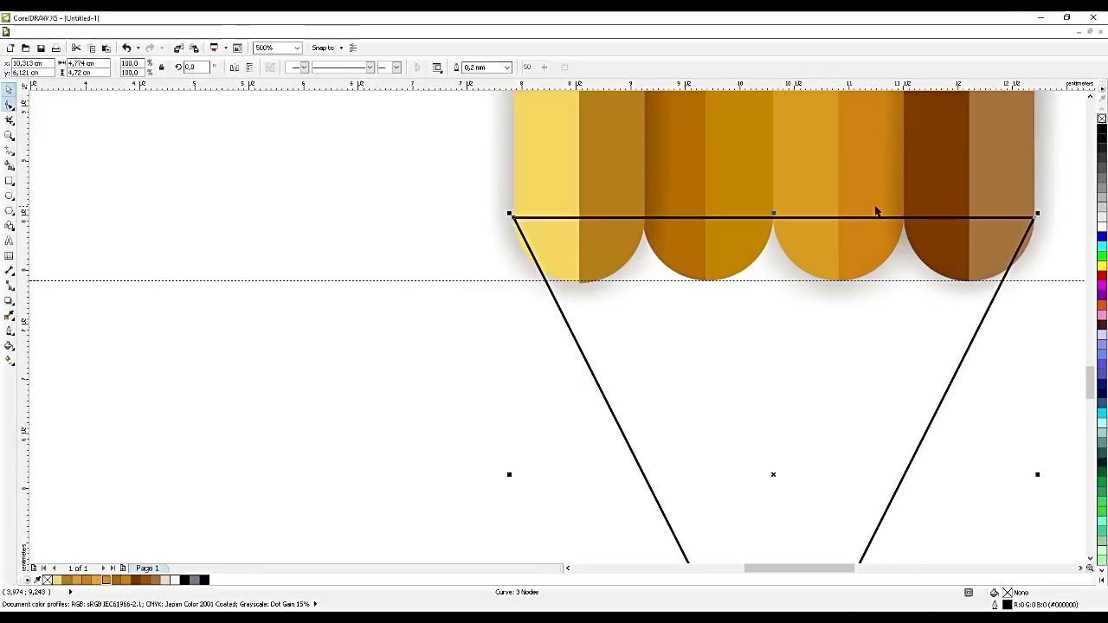
pyautogui.scroll(2, 628, 317)
pyautogui.press('F10')
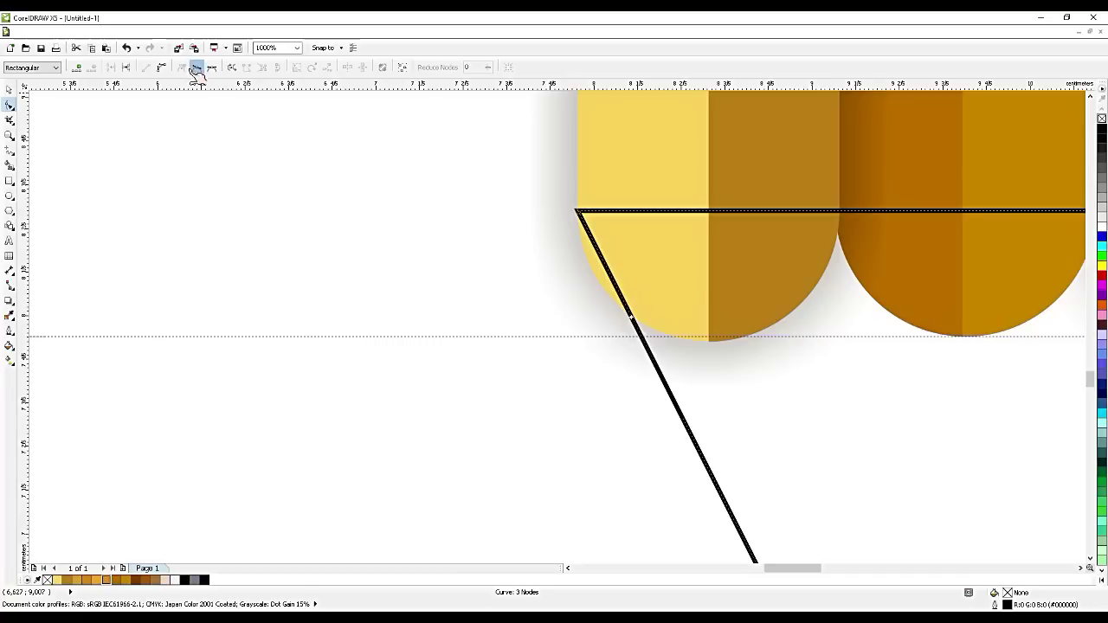
pyautogui.click(577, 211)
pyautogui.moveTo(613, 286); pyautogui.dragTo(581, 264)
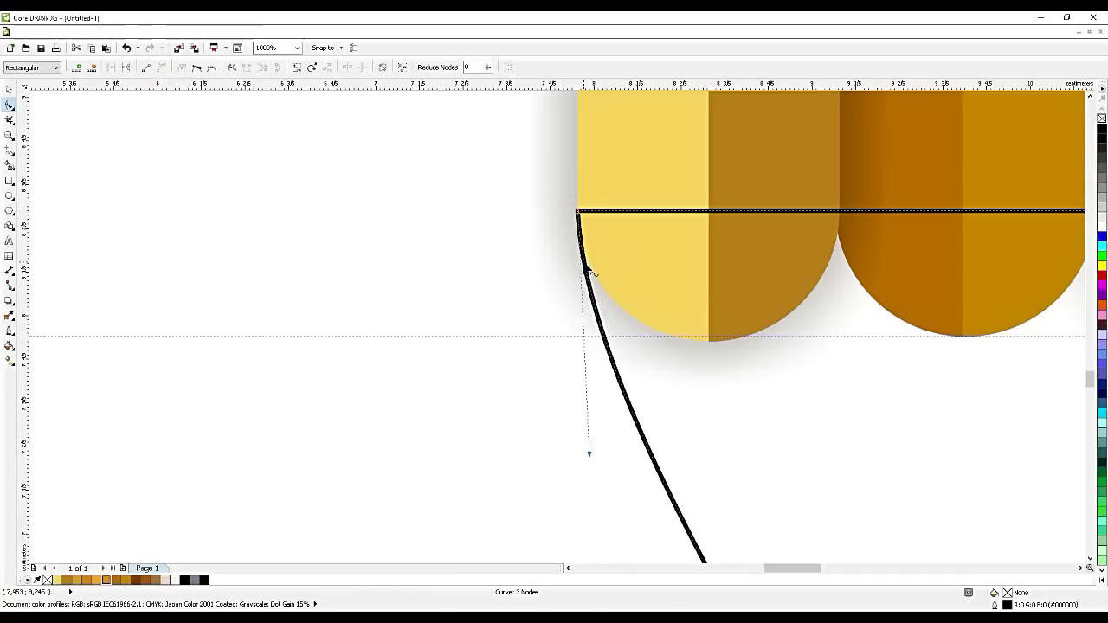
# - Convert the triangle's right side to a curve and bow it outward along the brown arrow's rounded base
pyautogui.scroll(-4, 566, 250)
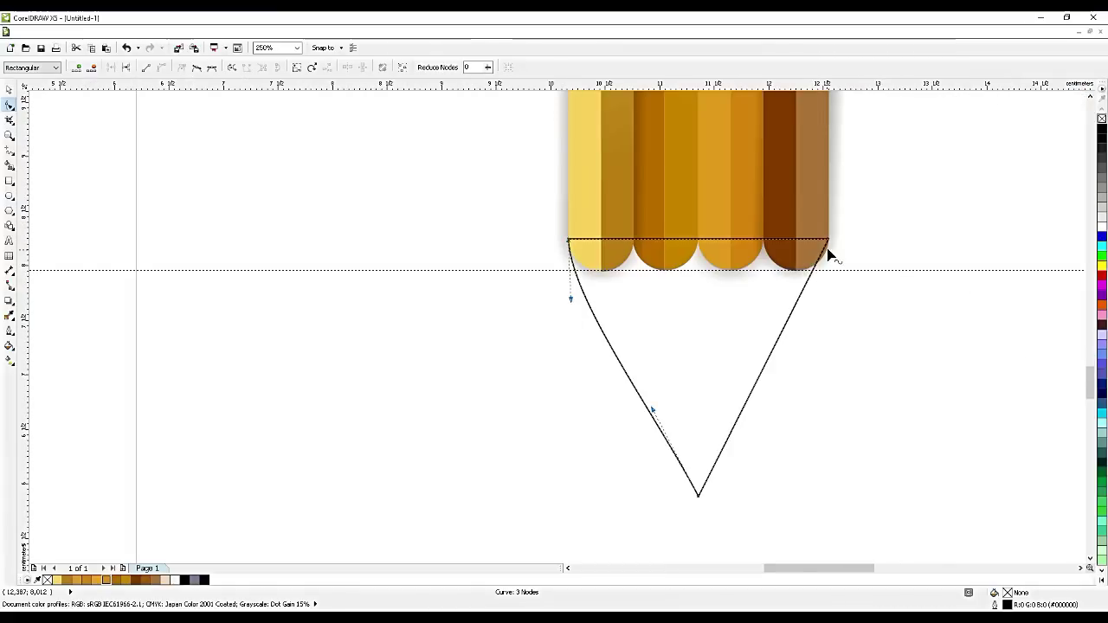
pyautogui.scroll(4, 831, 252)
pyautogui.click(840, 221)
pyautogui.click(182, 69)
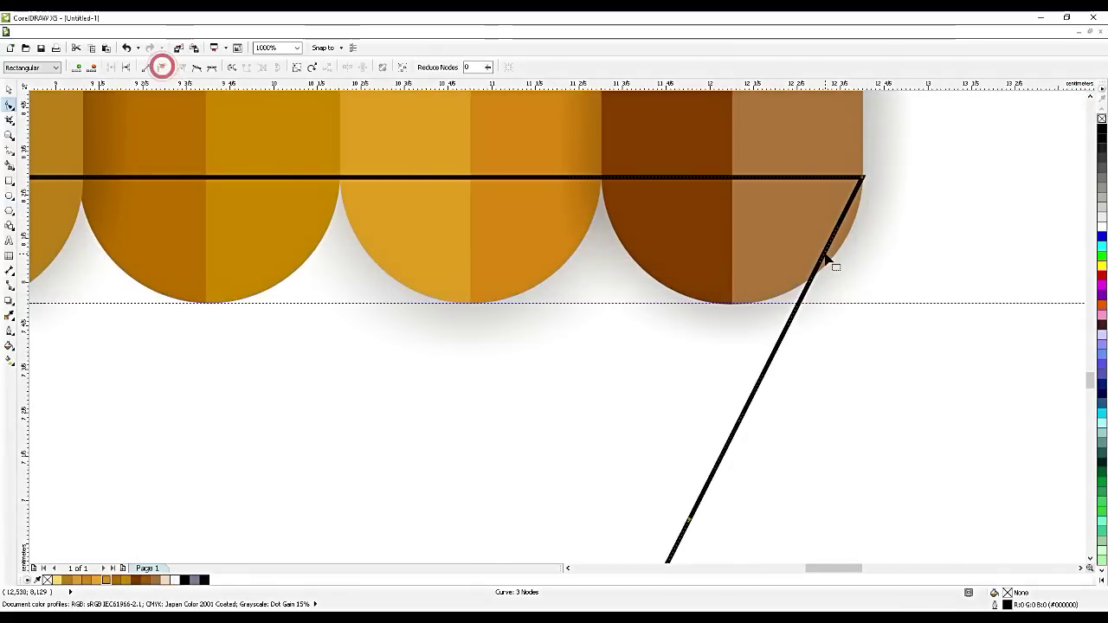
pyautogui.moveTo(829, 253); pyautogui.dragTo(853, 251)
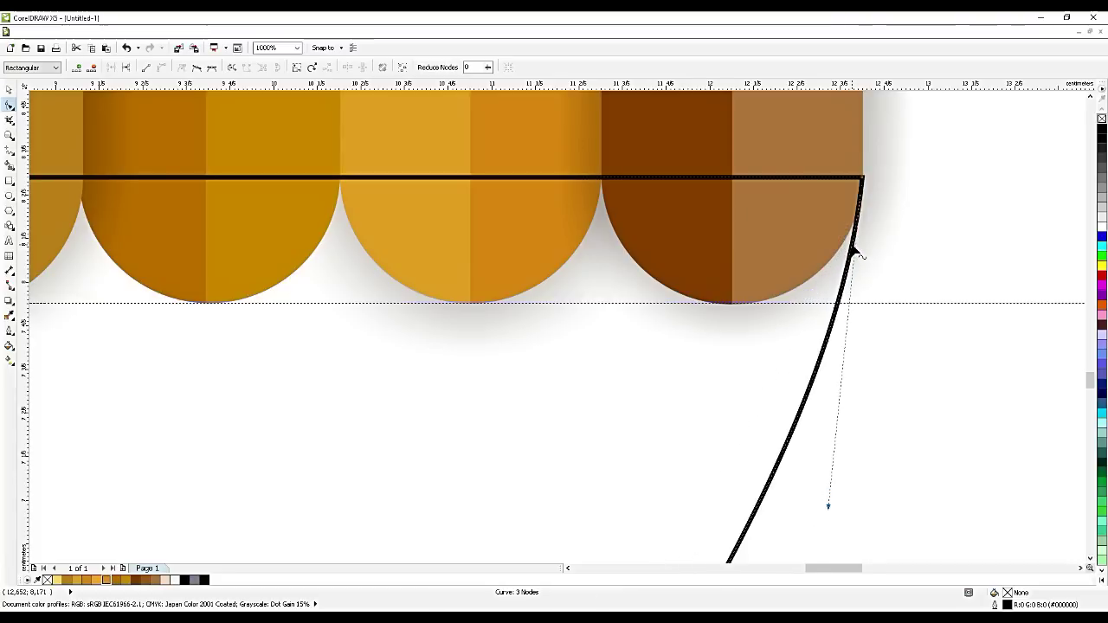
# - Shorten the curve handles near the lower vertex so both sides run evenly into the point
pyautogui.scroll(-5, 854, 251)
pyautogui.scroll(1, 860, 298)
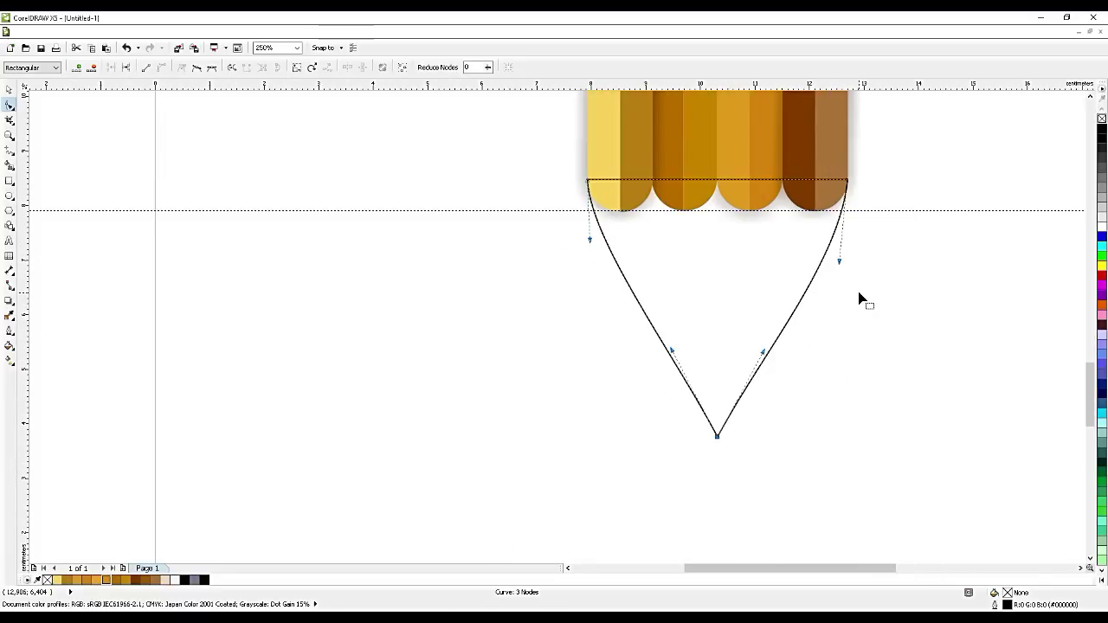
pyautogui.moveTo(764, 353); pyautogui.dragTo(747, 375)
pyautogui.moveTo(673, 350); pyautogui.dragTo(678, 370)
pyautogui.moveTo(753, 372); pyautogui.dragTo(754, 375)
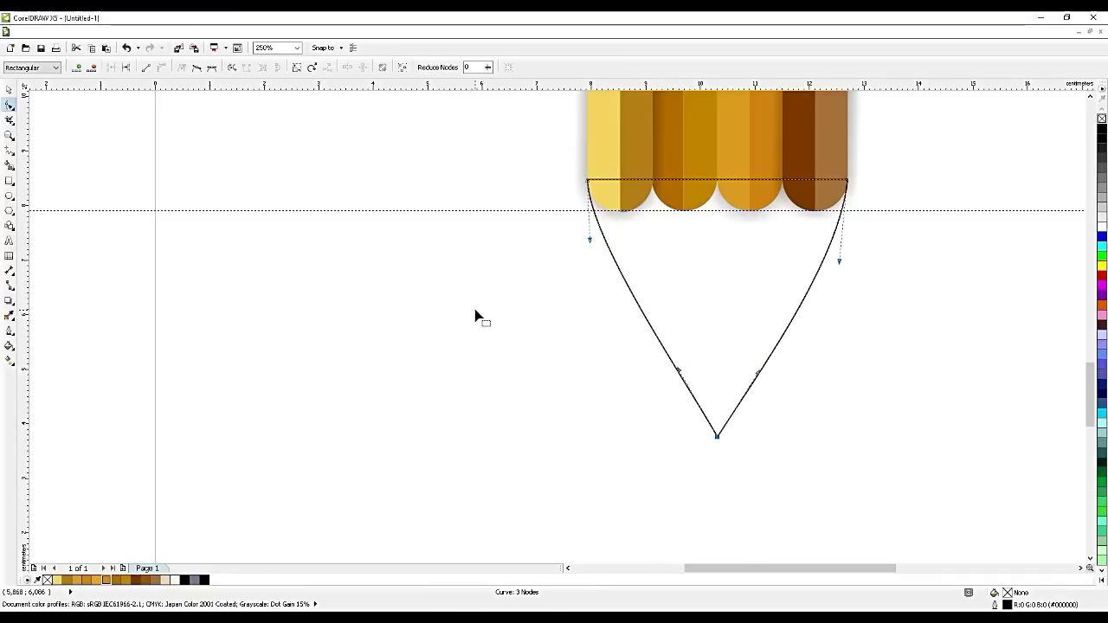
pyautogui.click(11, 90)
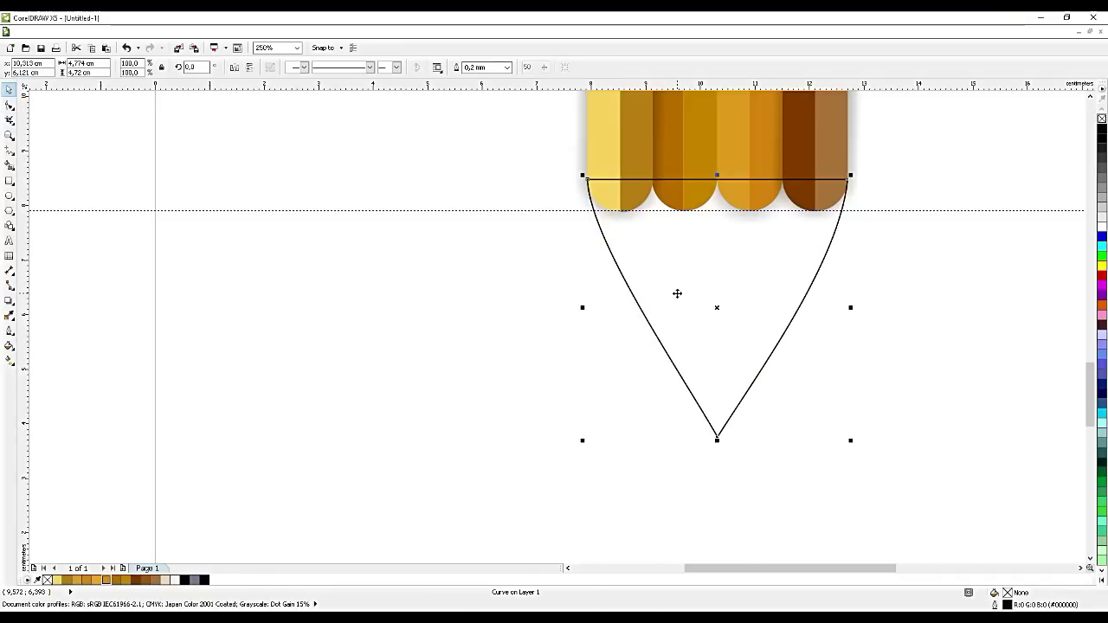
# - Apply a linear fountain fill horizontally across the pointed tip, with light brown at both ends
pyautogui.click(10, 359)
pyautogui.click(52, 360)
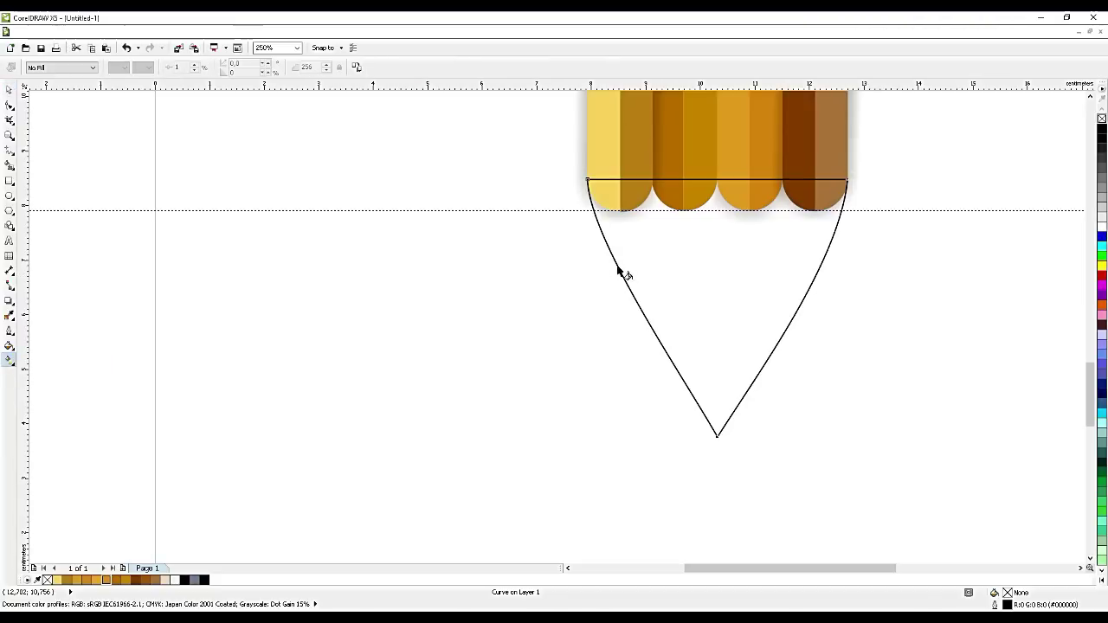
pyautogui.moveTo(614, 255); pyautogui.dragTo(823, 258)
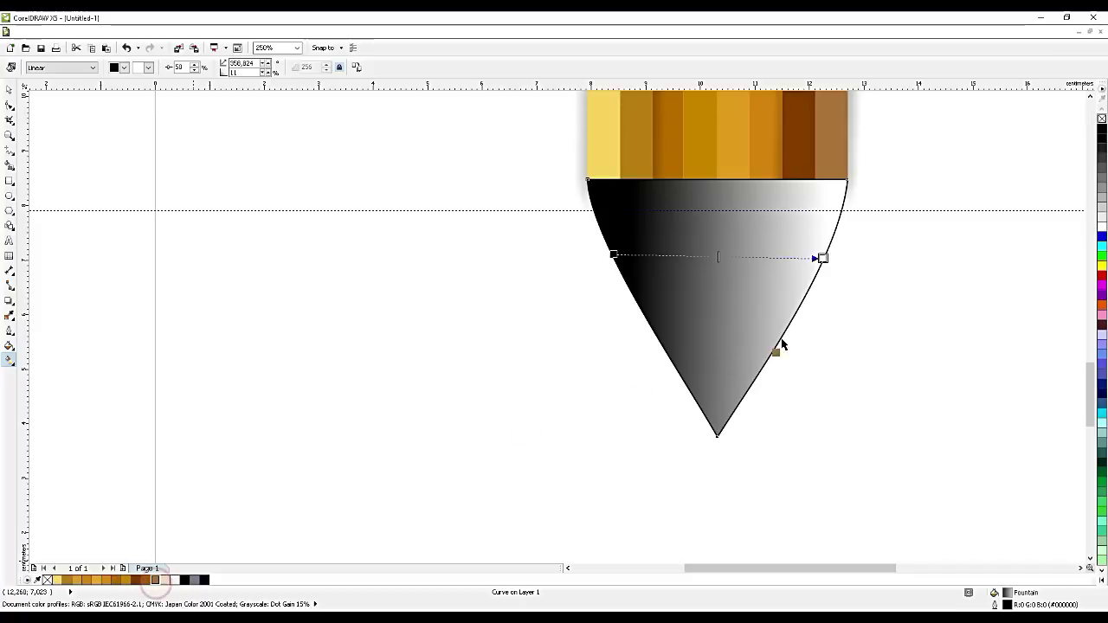
pyautogui.moveTo(826, 260); pyautogui.dragTo(825, 259)
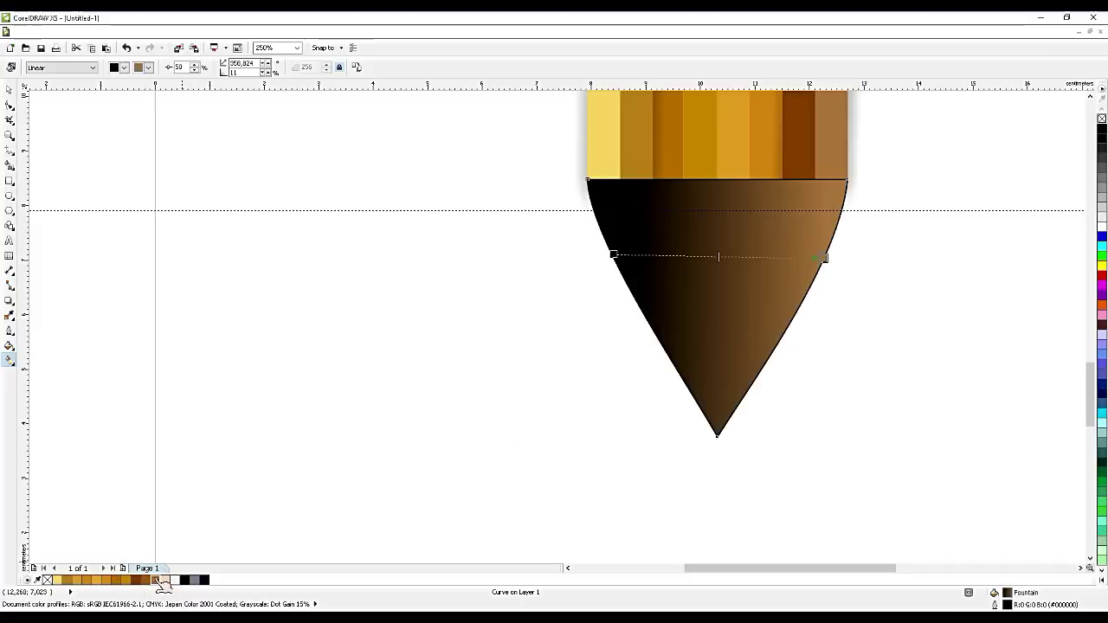
pyautogui.moveTo(155, 579); pyautogui.dragTo(613, 255)
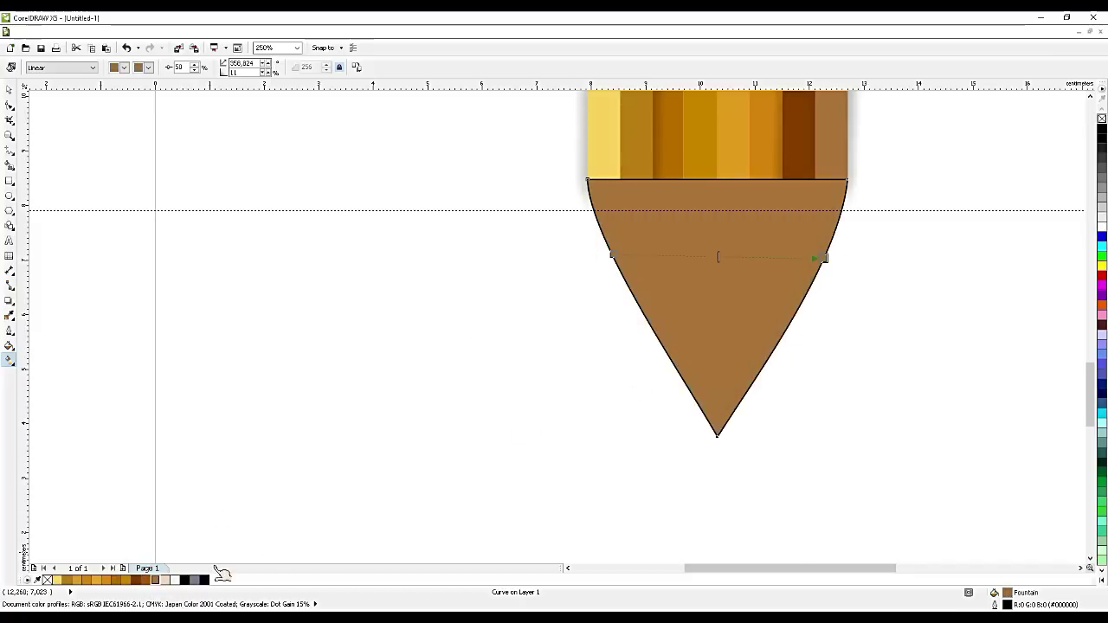
# - Add a pale peach colour stop near each end of the tip's gradient and a light brown stop at its centre
pyautogui.moveTo(171, 582); pyautogui.dragTo(539, 444)
pyautogui.moveTo(633, 259); pyautogui.dragTo(631, 256)
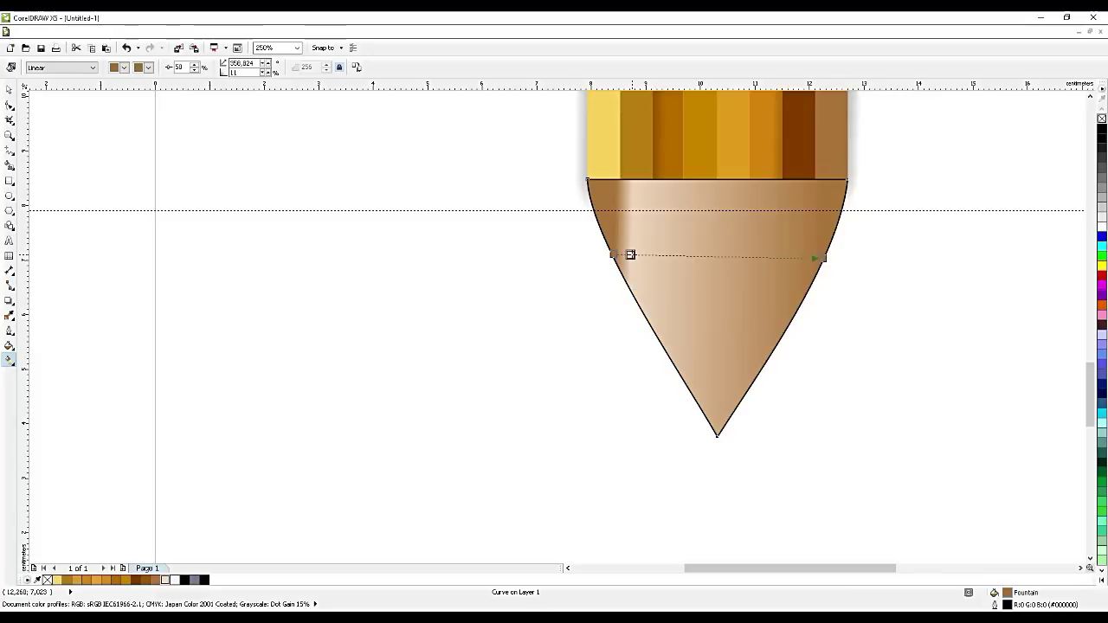
pyautogui.moveTo(174, 580); pyautogui.dragTo(803, 258)
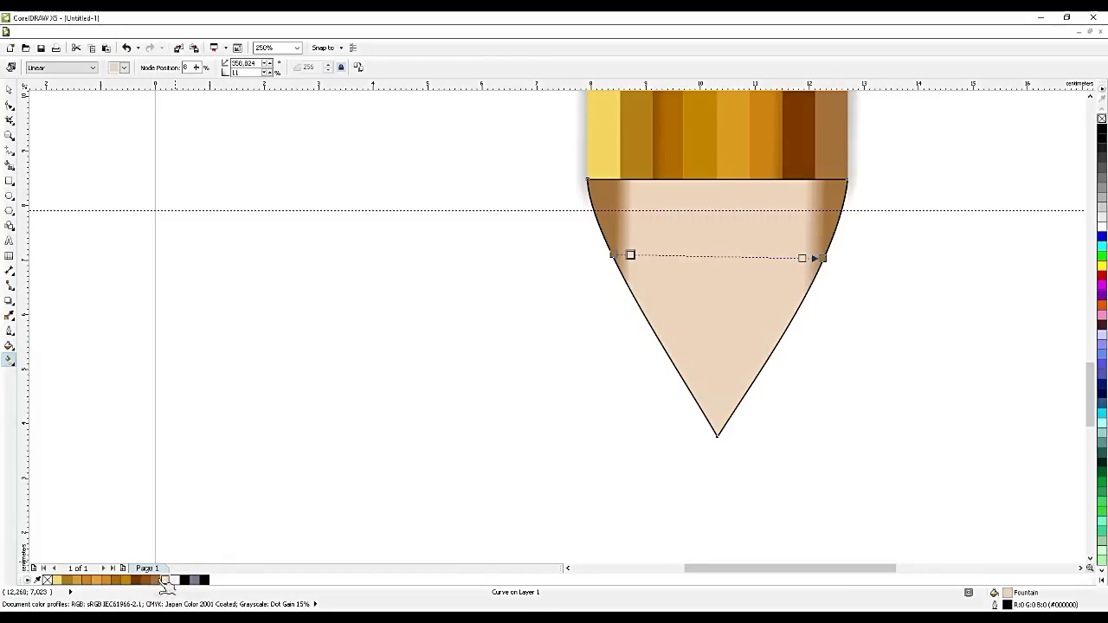
pyautogui.moveTo(160, 585); pyautogui.dragTo(725, 255)
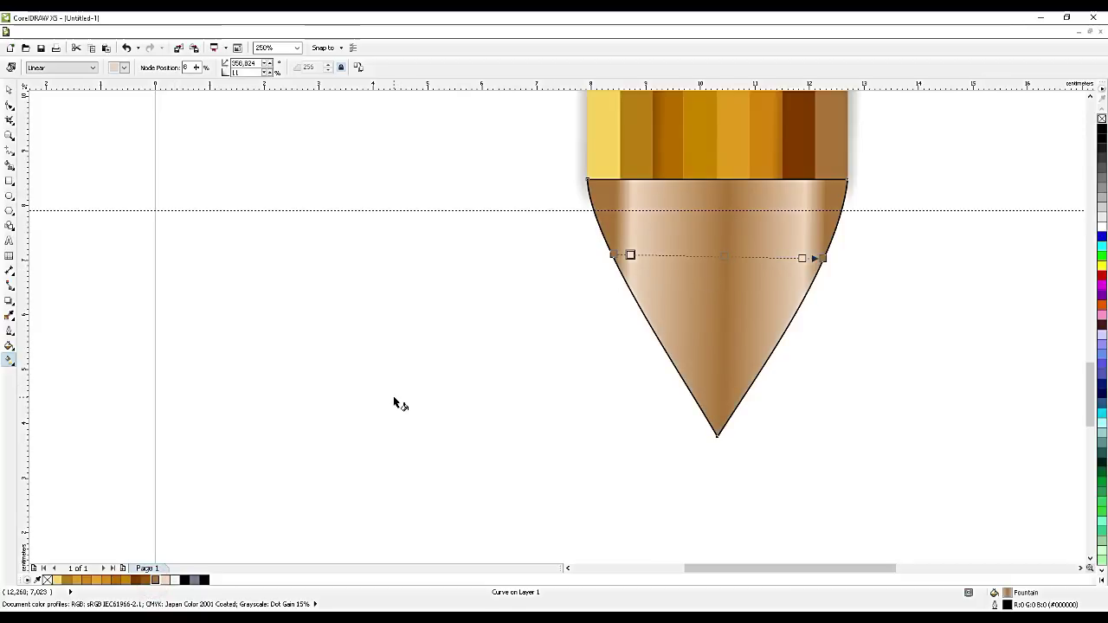
# - Add another pale peach stop to the tip's gradient at the 30% node position, left of the central brown band
pyautogui.moveTo(164, 580); pyautogui.dragTo(672, 265)
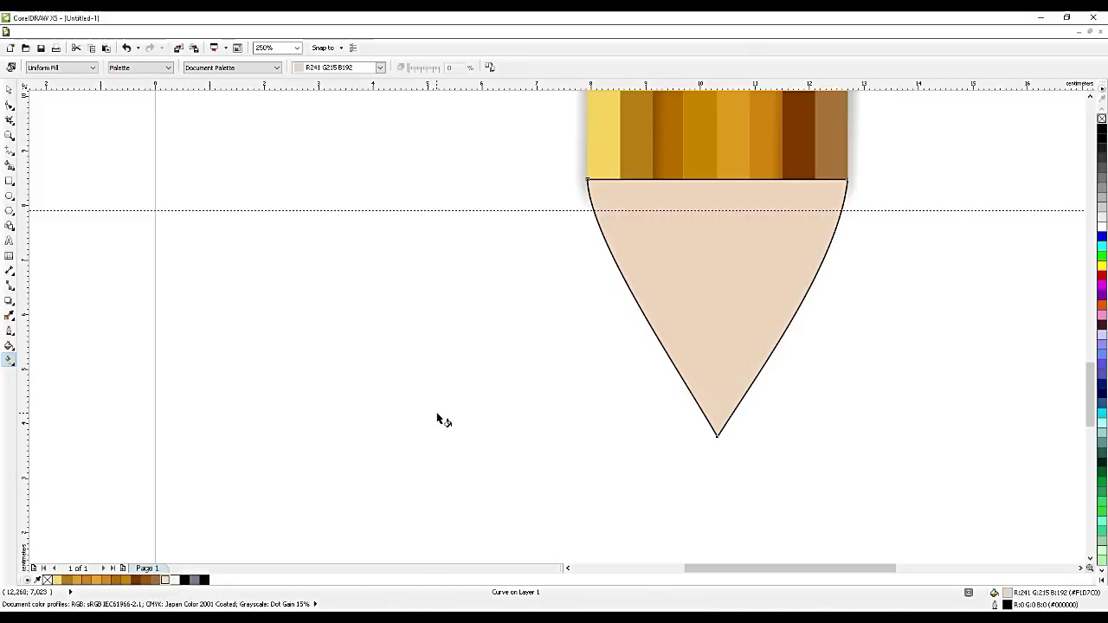
pyautogui.hotkey('ctrl', 'z')
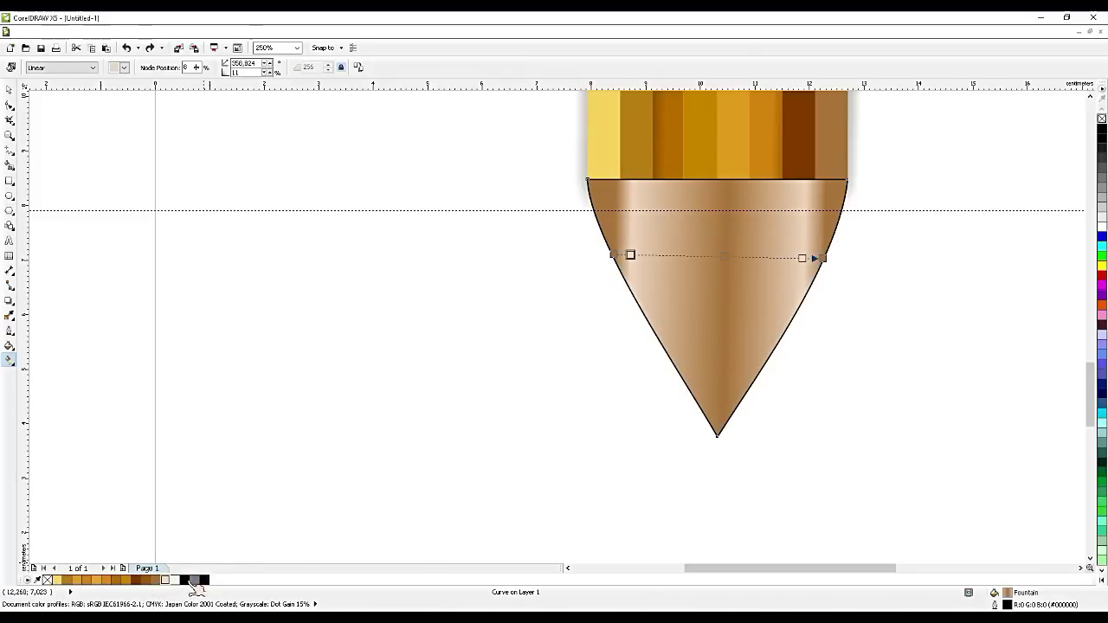
pyautogui.click(169, 581)
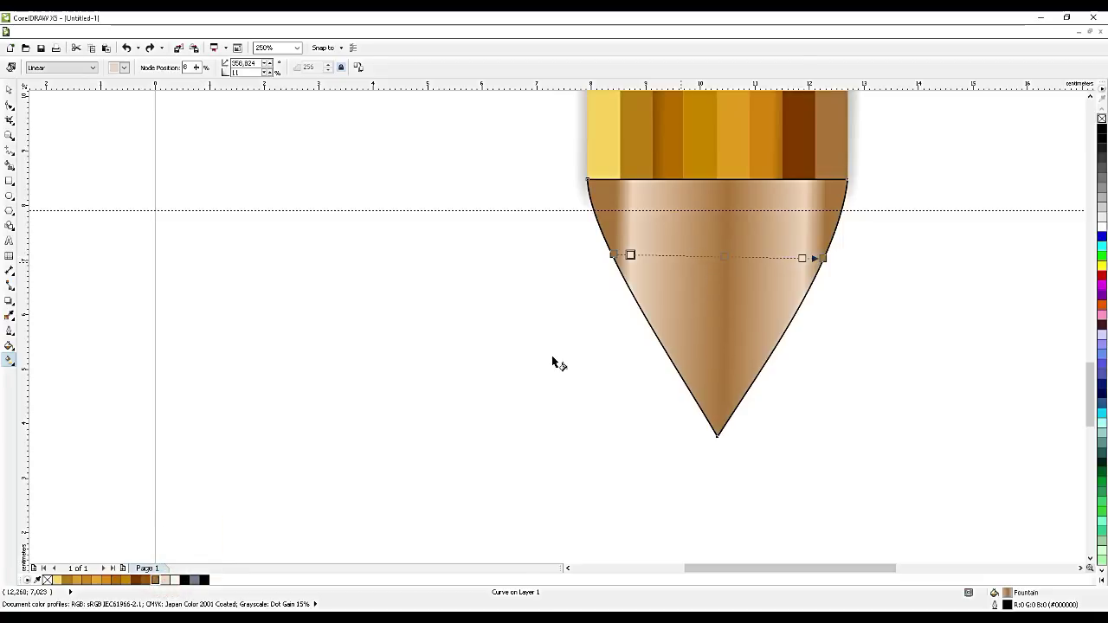
pyautogui.moveTo(171, 585); pyautogui.dragTo(690, 256)
pyautogui.click(679, 256)
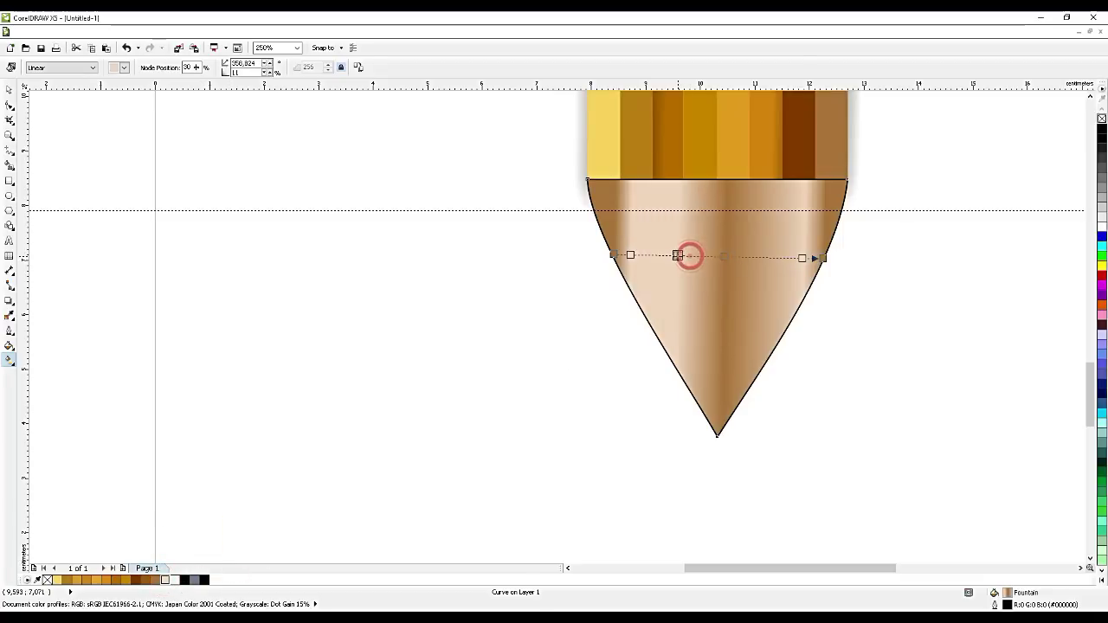
# - Level the tip's gradient, extend its ends slightly past both edges, and shift the right peach stop inward
pyautogui.click(598, 257)
pyautogui.moveTo(609, 256); pyautogui.dragTo(819, 257)
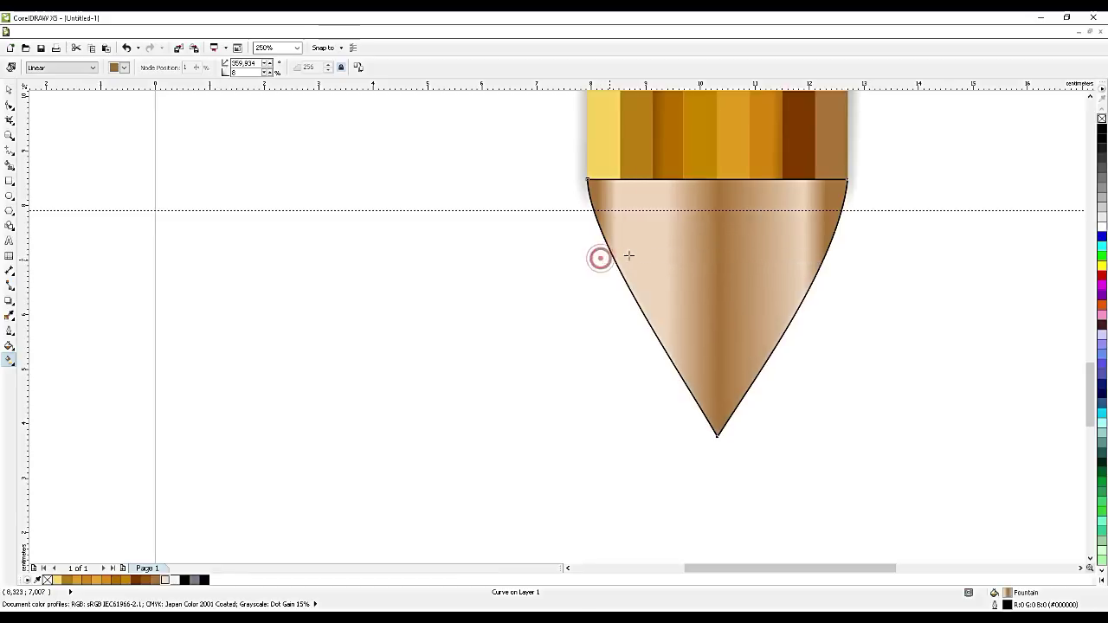
pyautogui.moveTo(601, 258); pyautogui.dragTo(608, 258)
pyautogui.moveTo(825, 260); pyautogui.dragTo(809, 258)
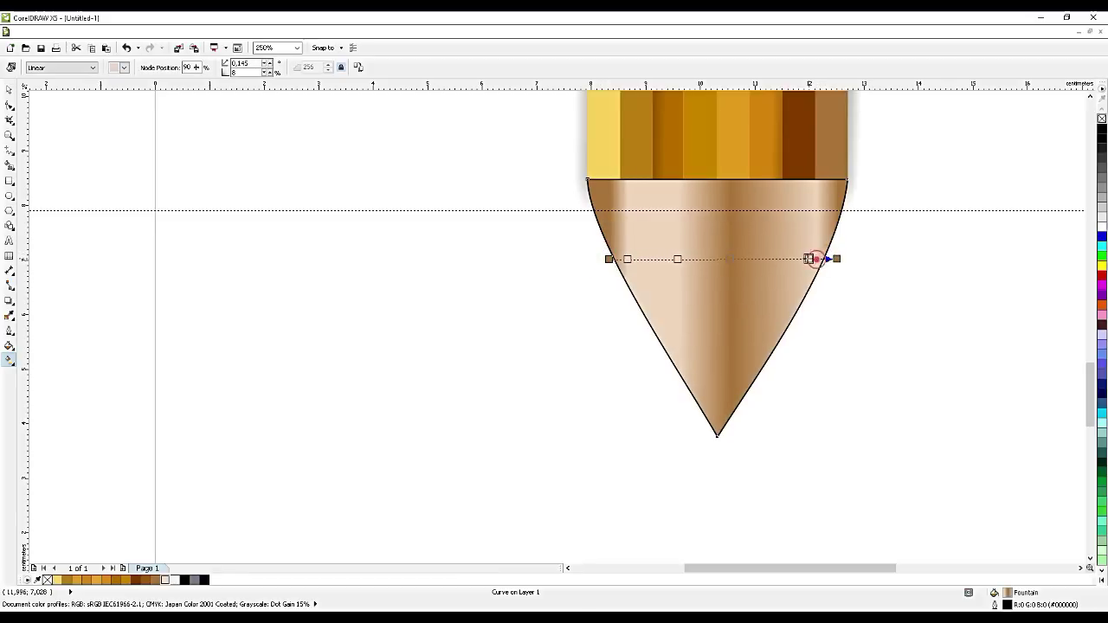
pyautogui.click(813, 259)
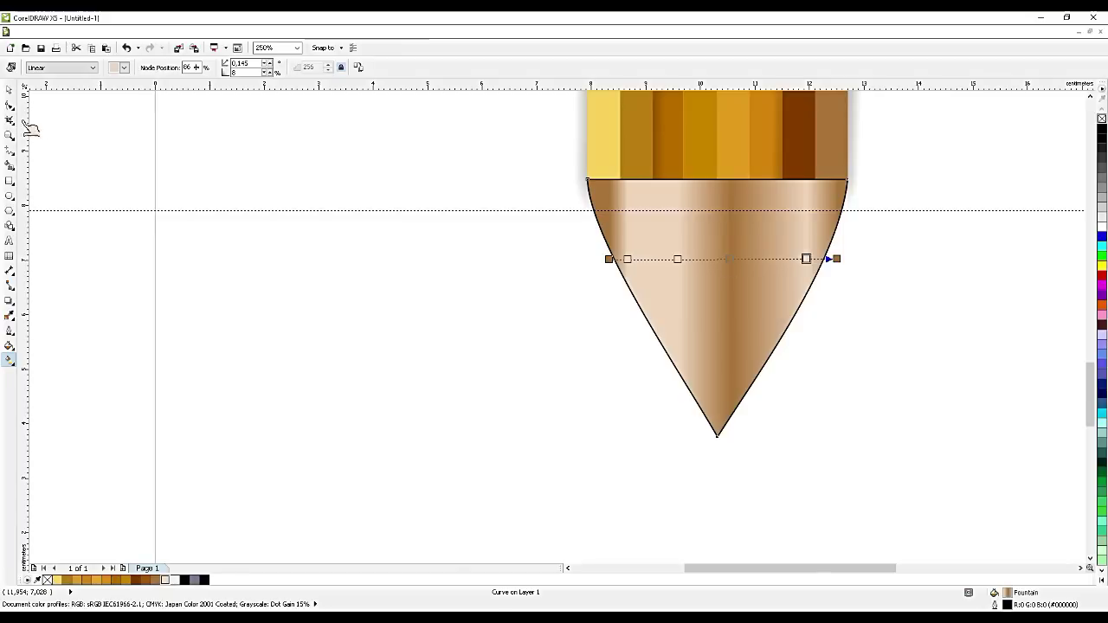
# - Duplicate the pointed tip in place without an outline and narrow the copy symmetrically to about 2.5 cm wide
pyautogui.click(10, 89)
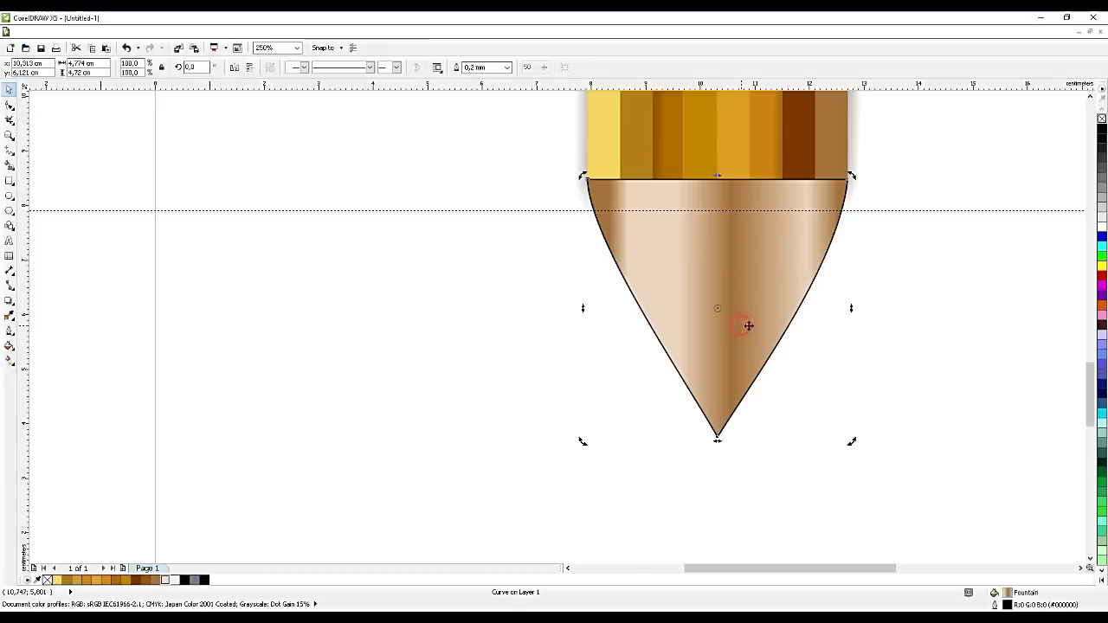
pyautogui.hotkey('ctrl', 'c')
pyautogui.hotkey('ctrl', 'v')
pyautogui.click(801, 273)
pyautogui.moveTo(850, 307); pyautogui.dragTo(788, 302)
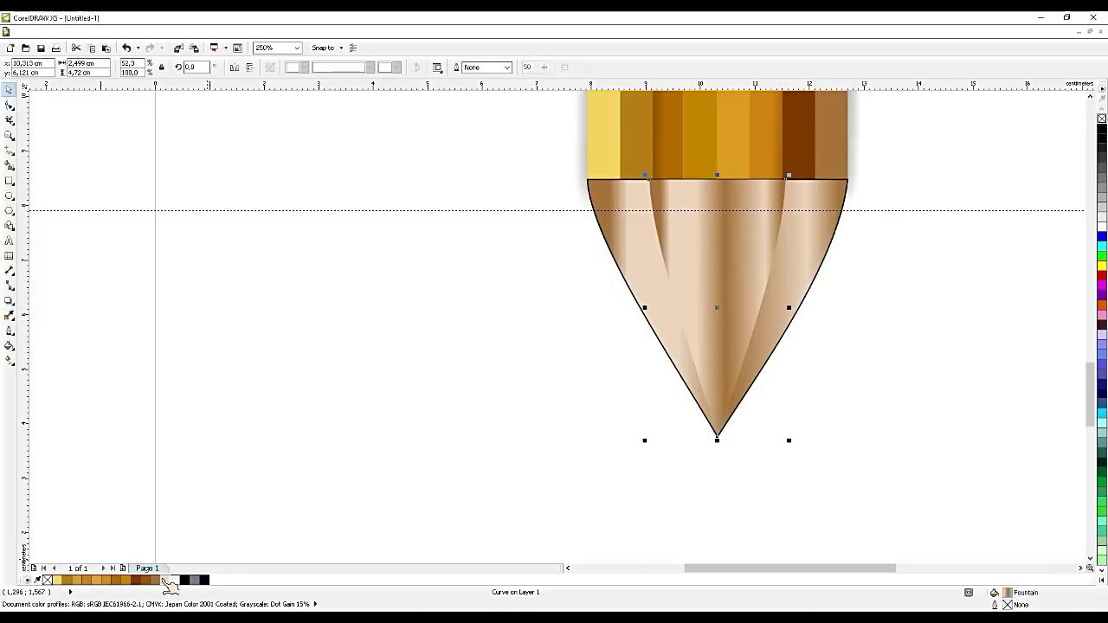
# - Fill the narrowed copy with solid light brown and extend its upper edge so it is about 4.96 cm tall
pyautogui.click(161, 580)
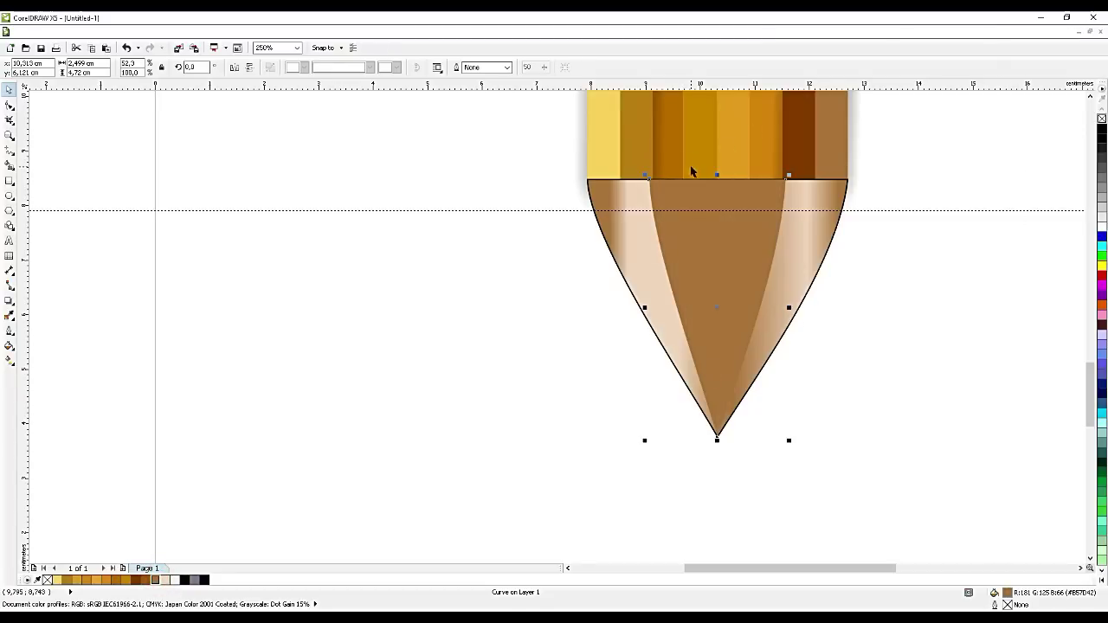
pyautogui.moveTo(717, 173); pyautogui.dragTo(716, 161)
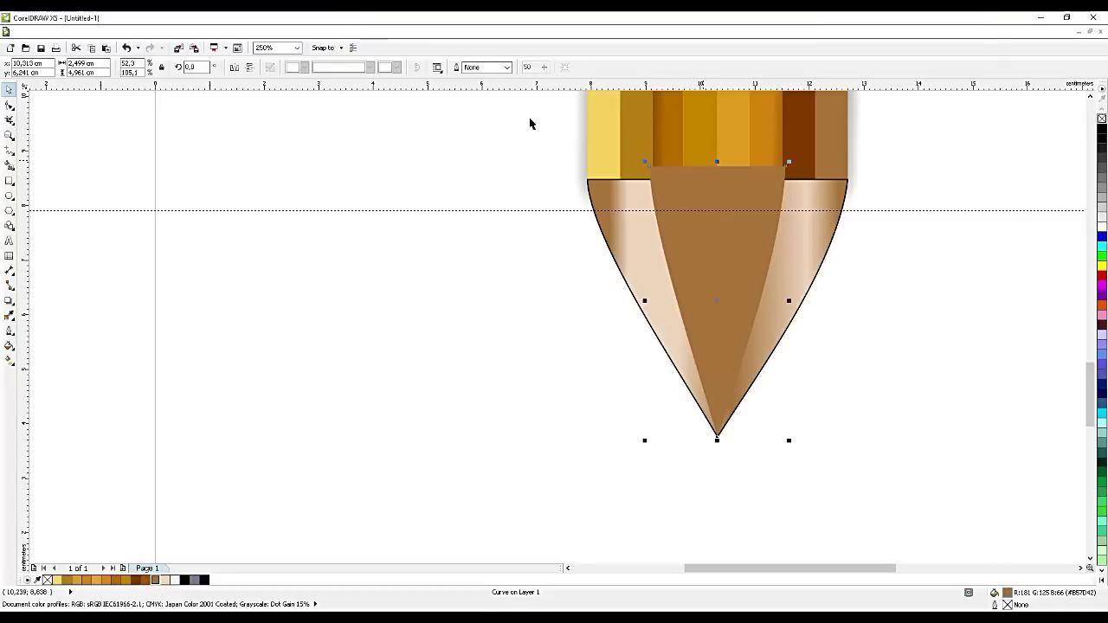
# - Convert the brown wedge to an 800 dpi RGB bitmap with anti-aliasing and a transparent background
pyautogui.click(204, 32)
pyautogui.click(219, 48)
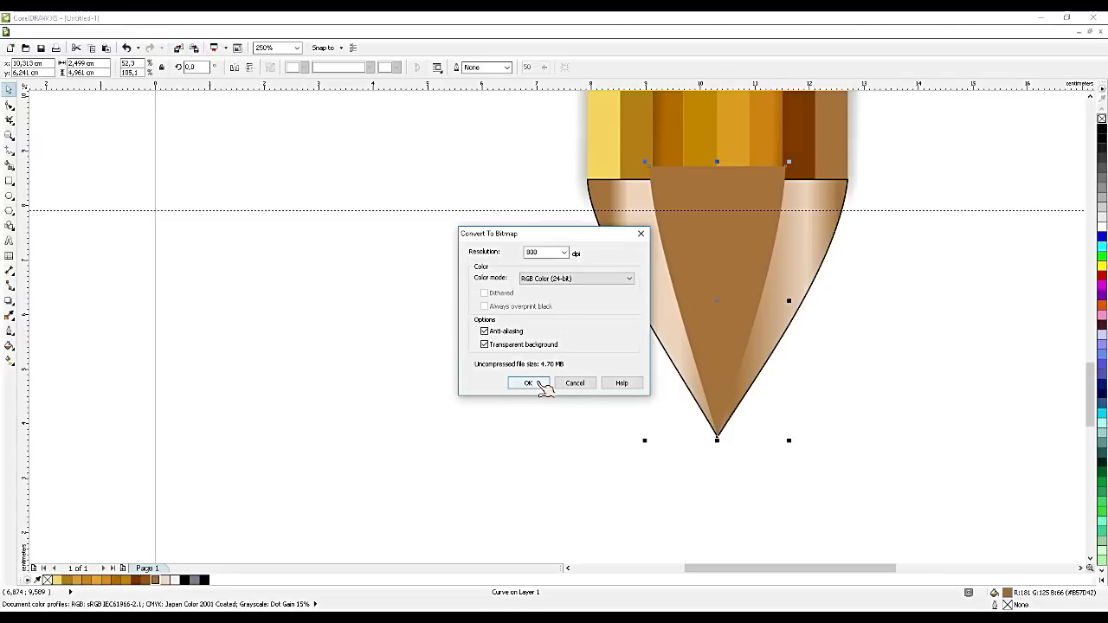
pyautogui.click(536, 381)
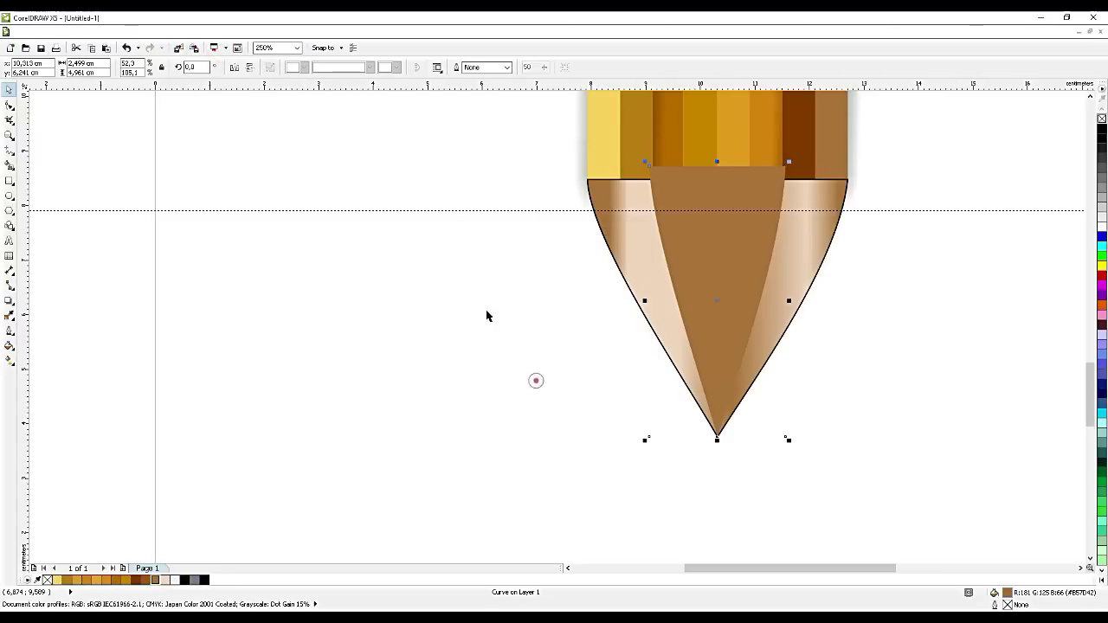
# - Apply a Gaussian blur with a 79-pixel radius to the brown wedge bitmap
pyautogui.click(206, 33)
pyautogui.click(280, 287)
pyautogui.click(351, 296)
pyautogui.click(545, 305)
pyautogui.click(442, 343)
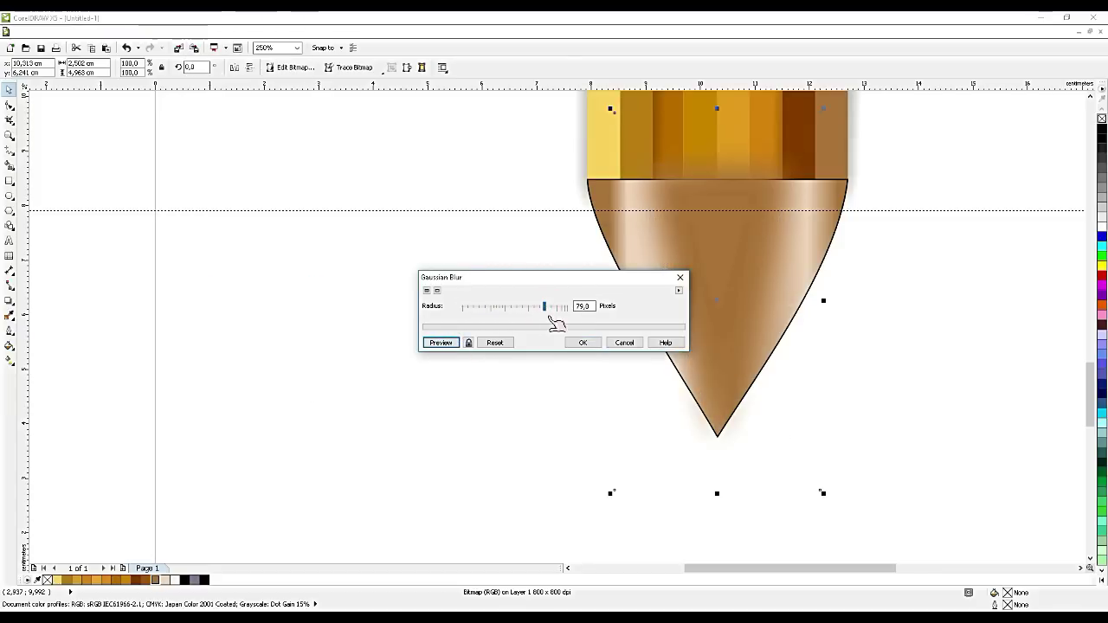
pyautogui.click(583, 342)
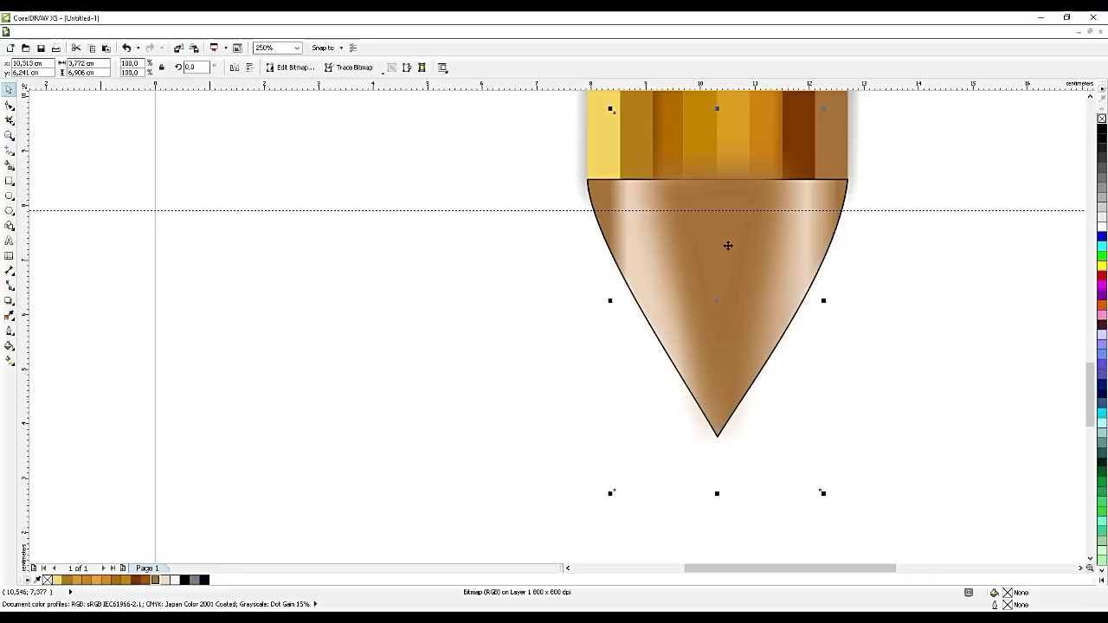
# - Place the blurred brown wedge inside the pencil tip as a PowerClip
pyautogui.click(607, 352)
pyautogui.click(654, 305)
pyautogui.click(601, 188)
pyautogui.click(729, 229)
pyautogui.click(169, 33)
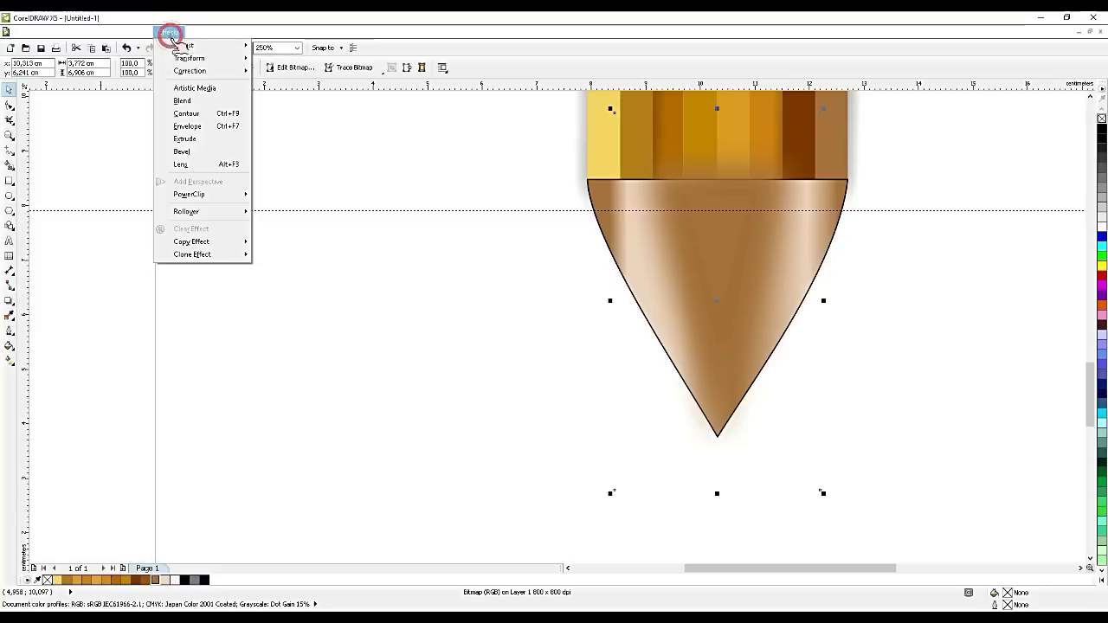
pyautogui.moveTo(217, 194)
pyautogui.click(263, 193)
pyautogui.click(598, 197)
pyautogui.click(486, 309)
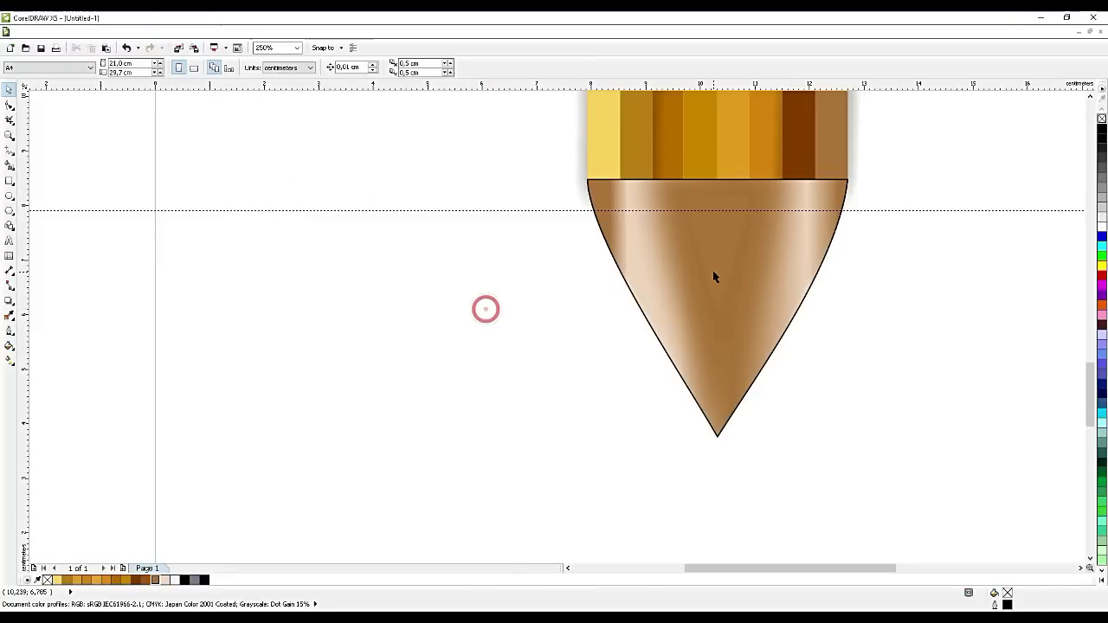
# - Replace the PowerClip tip's gradient with a solid pale peach fill
pyautogui.click(714, 275)
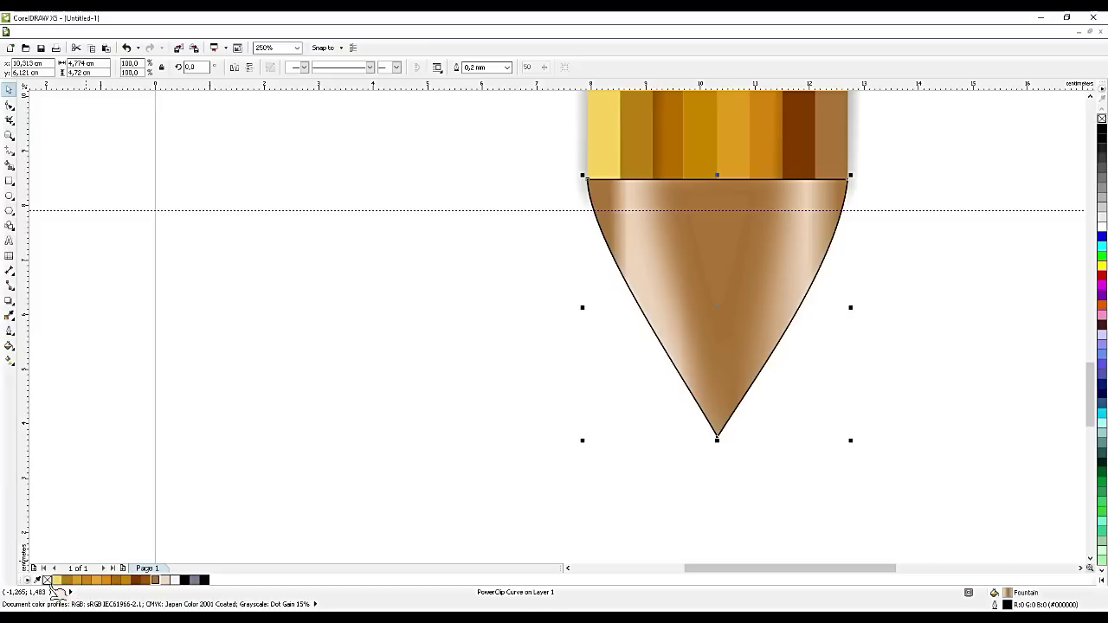
pyautogui.click(167, 580)
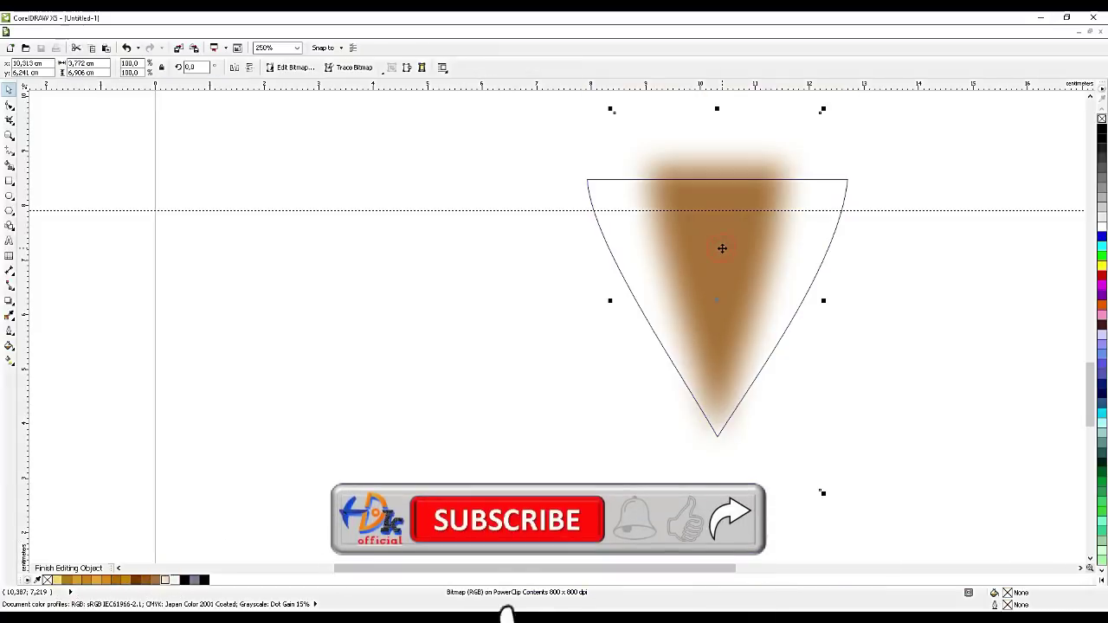
# - Inside the PowerClip contents, duplicate the blurred wedge, rotate the copy about 34.5°, and place it along the tip's left edge
pyautogui.hotkey('ctrl', 'd')
pyautogui.moveTo(603, 227); pyautogui.dragTo(549, 260)
pyautogui.moveTo(652, 478); pyautogui.dragTo(737, 384)
pyautogui.click(556, 277)
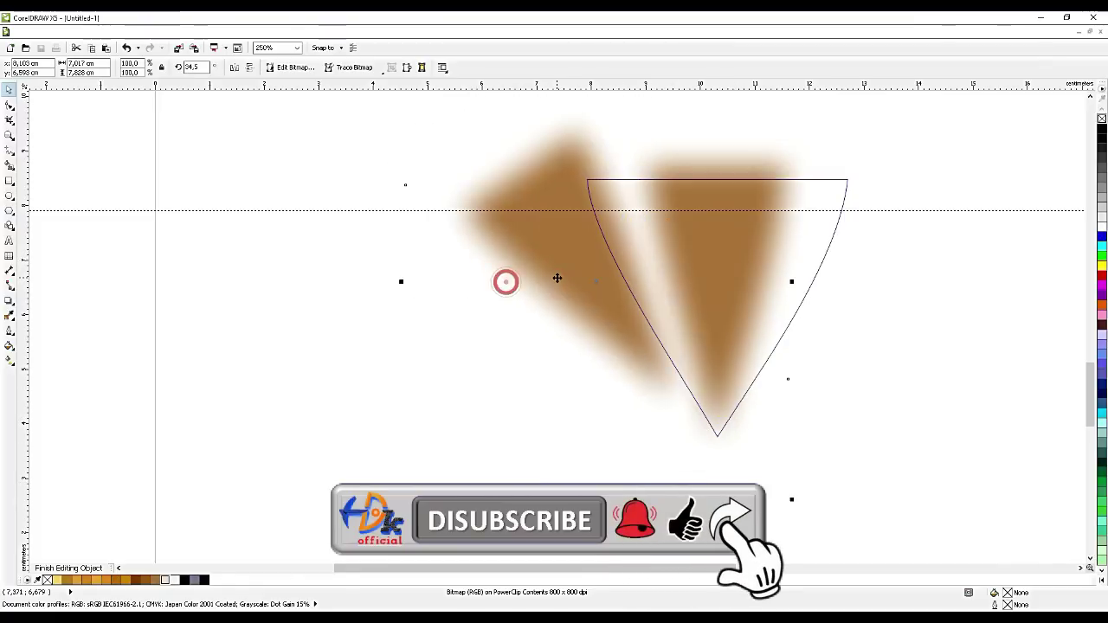
pyautogui.moveTo(553, 281); pyautogui.dragTo(567, 281)
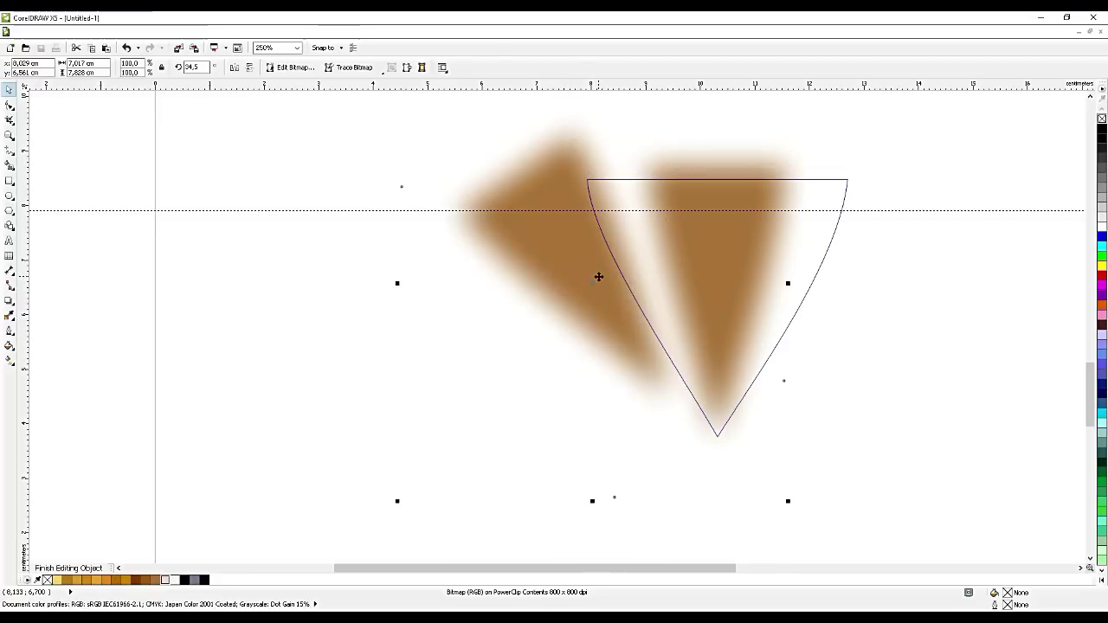
# - Duplicate the rotated wedge, mirror the copy horizontally along the tip's right edge, and finish editing the PowerClip
pyautogui.hotkey('ctrl', 'd')
pyautogui.moveTo(475, 262); pyautogui.dragTo(462, 320)
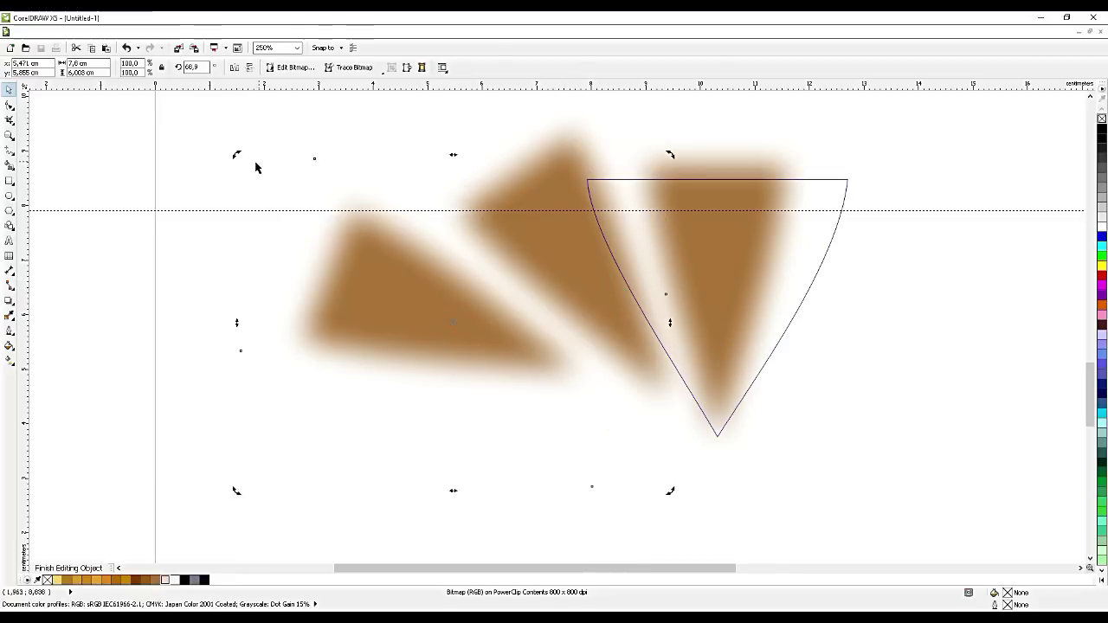
pyautogui.moveTo(236, 155); pyautogui.dragTo(364, 99)
pyautogui.moveTo(391, 254); pyautogui.dragTo(845, 226)
pyautogui.click(234, 67)
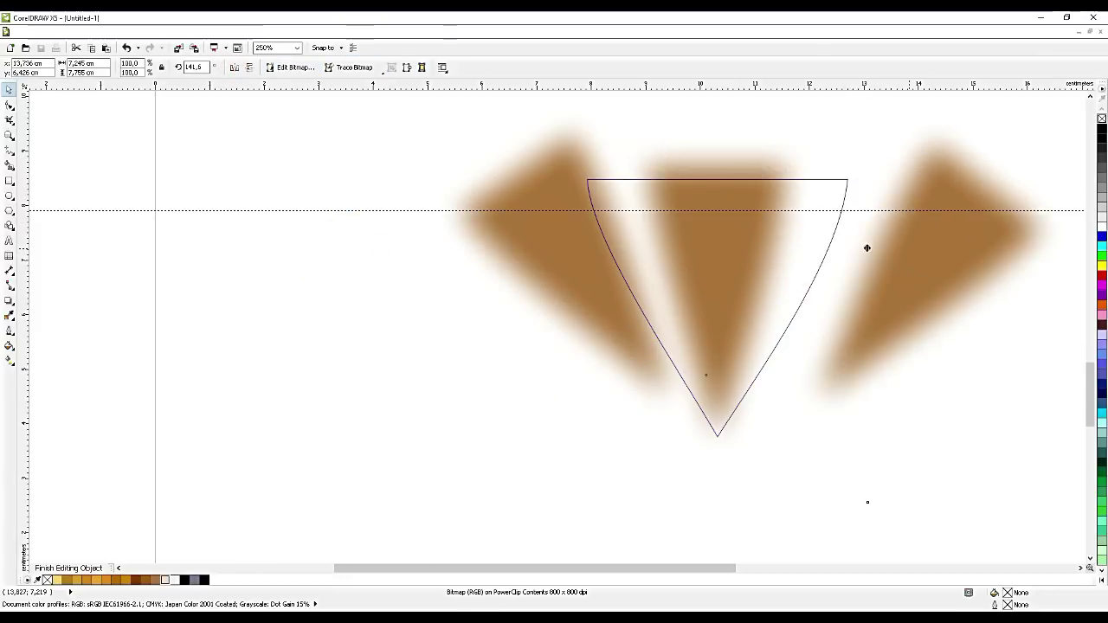
pyautogui.moveTo(909, 249); pyautogui.dragTo(866, 251)
pyautogui.click(925, 434)
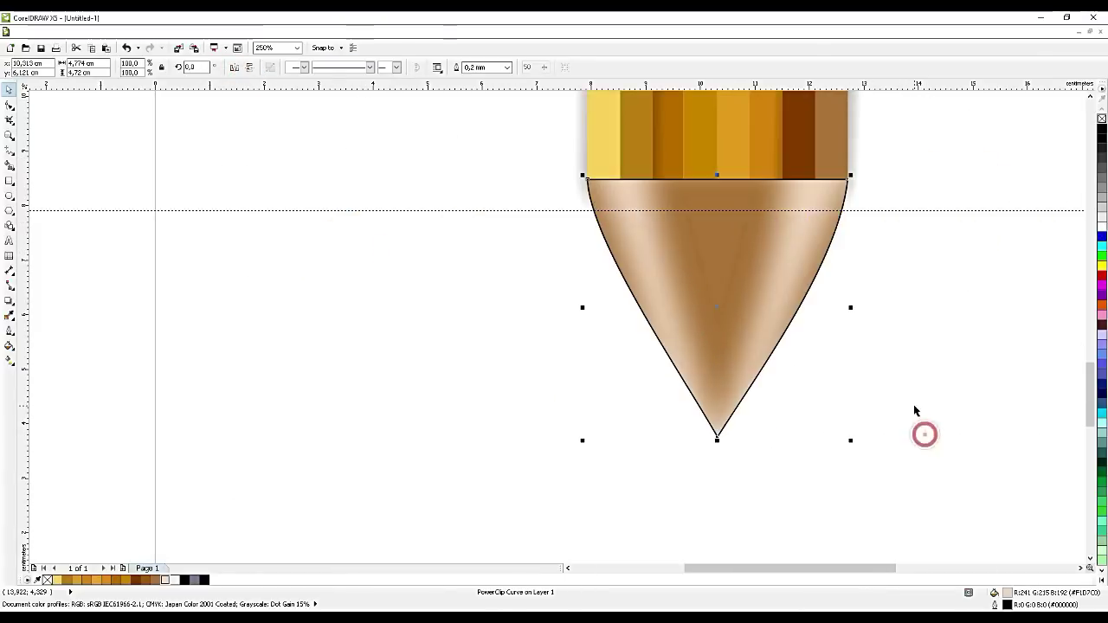
# - Return to editing the PowerClip contents and narrow the central blurred wedge symmetrically to about 3.09 cm wide
pyautogui.hotkey('ctrl', 'z')
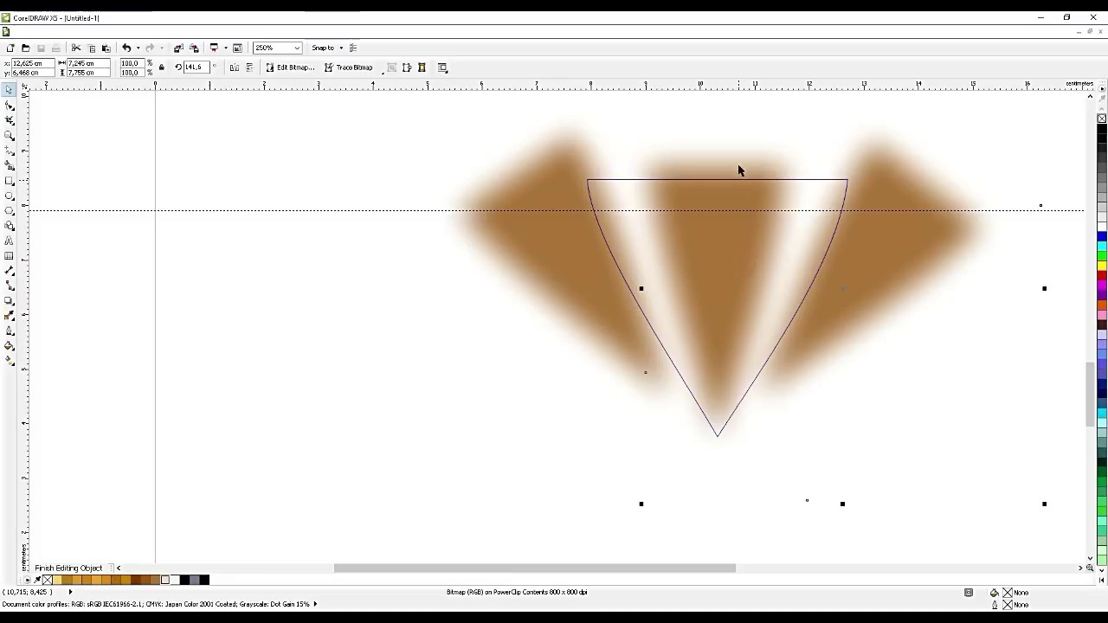
pyautogui.moveTo(819, 301)
pyautogui.mouseDown()
pyautogui.moveTo(798, 299)
pyautogui.moveTo(871, 302)
pyautogui.moveTo(798, 301)
pyautogui.mouseUp()
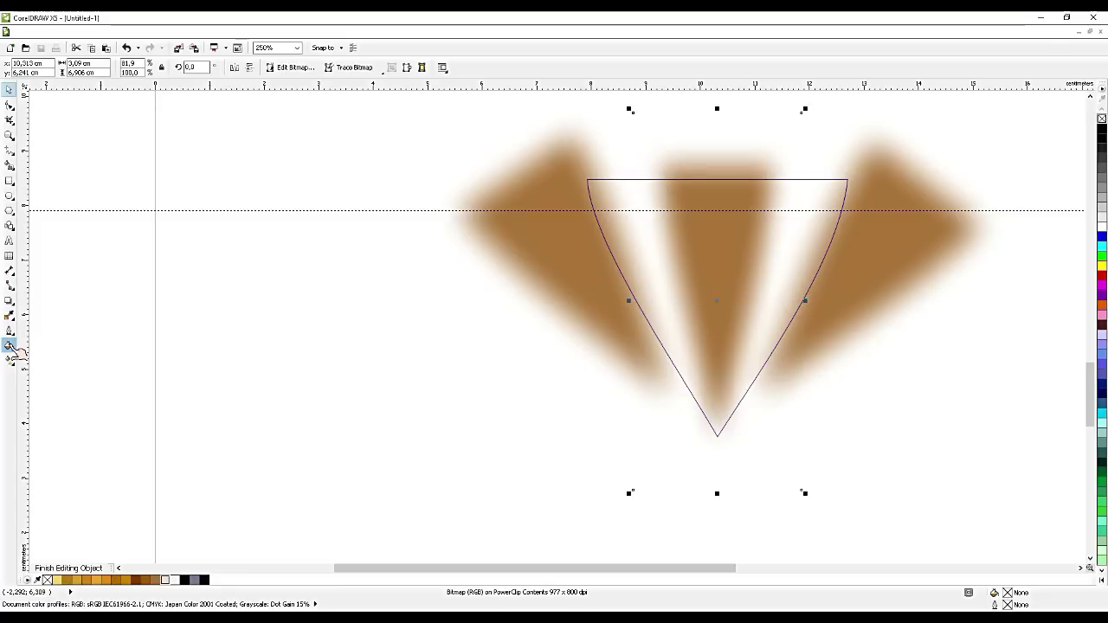
# - Apply a uniform transparency of 50 to the central wedge and finish editing the PowerClip contents
pyautogui.click(10, 301)
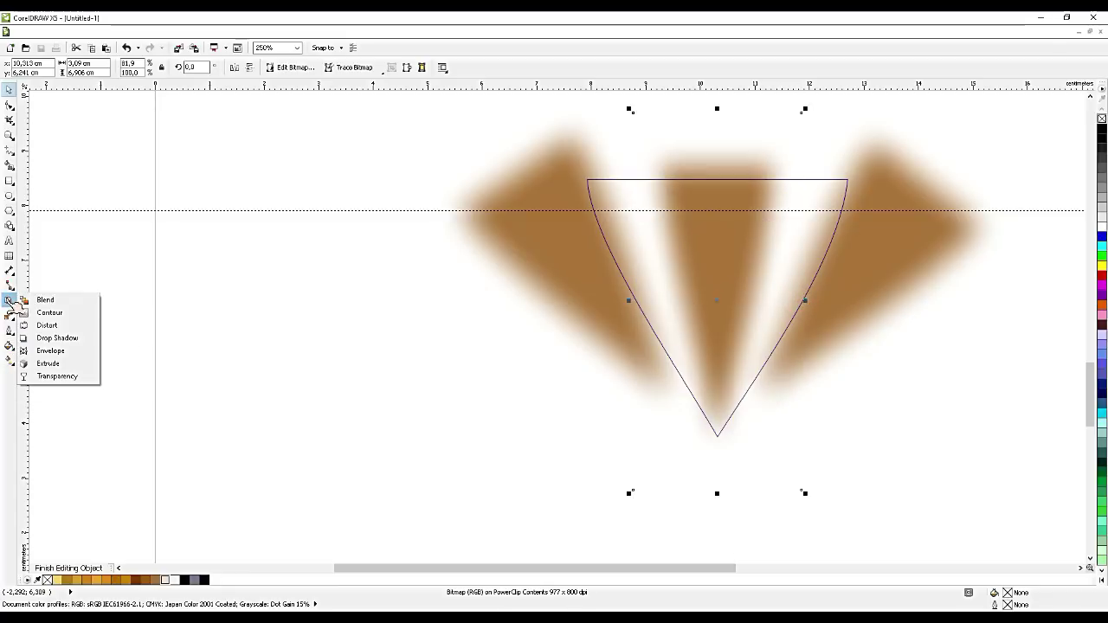
pyautogui.click(57, 376)
pyautogui.click(35, 67)
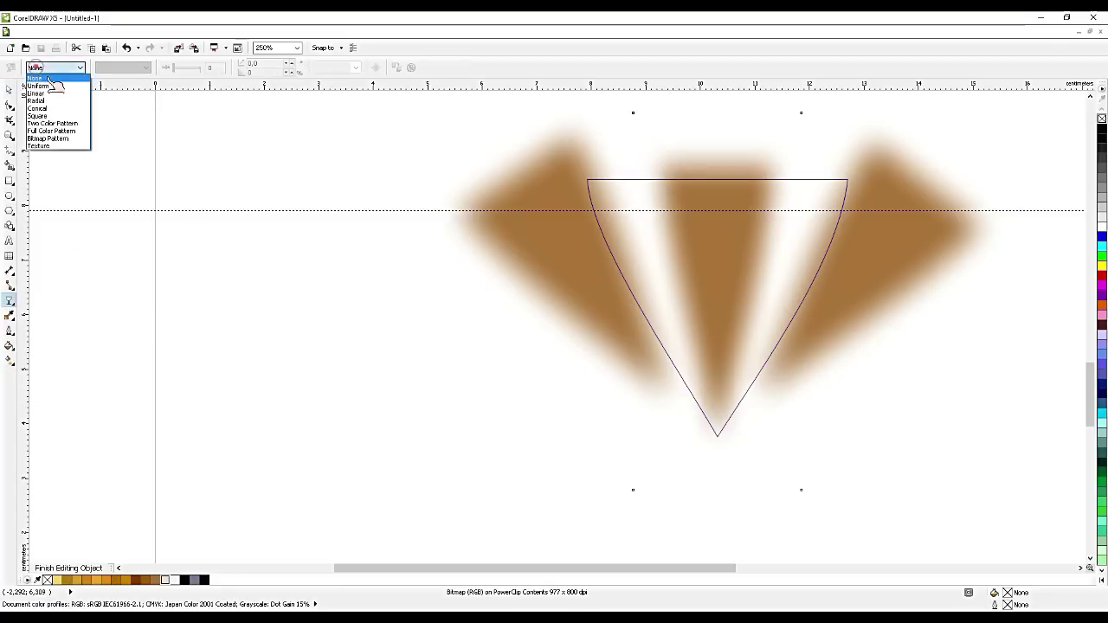
pyautogui.click(46, 85)
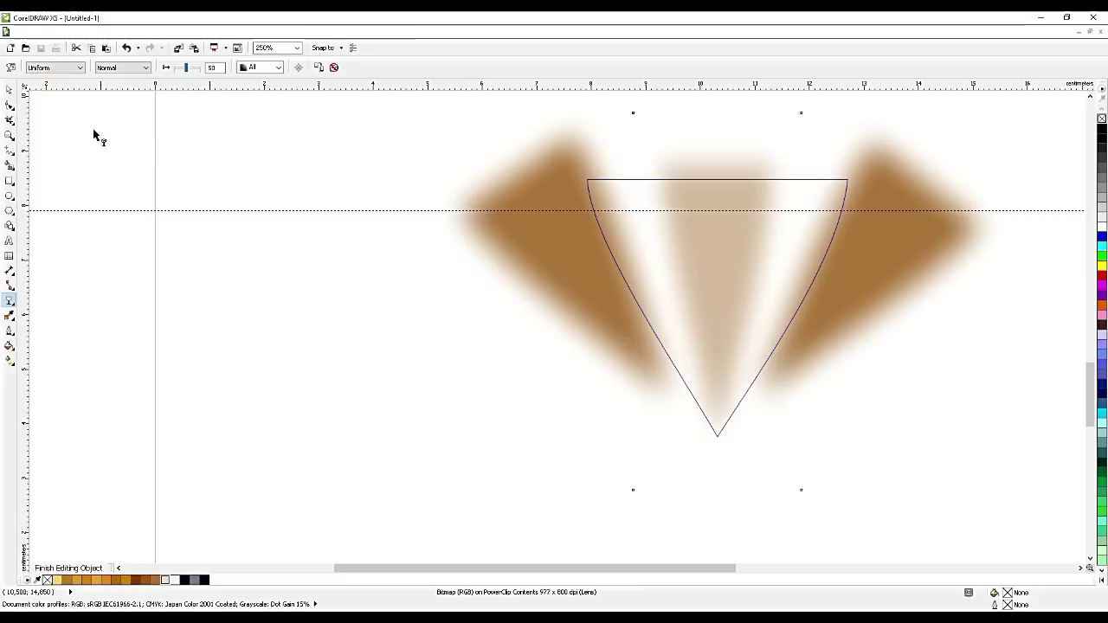
pyautogui.click(10, 89)
pyautogui.click(315, 218)
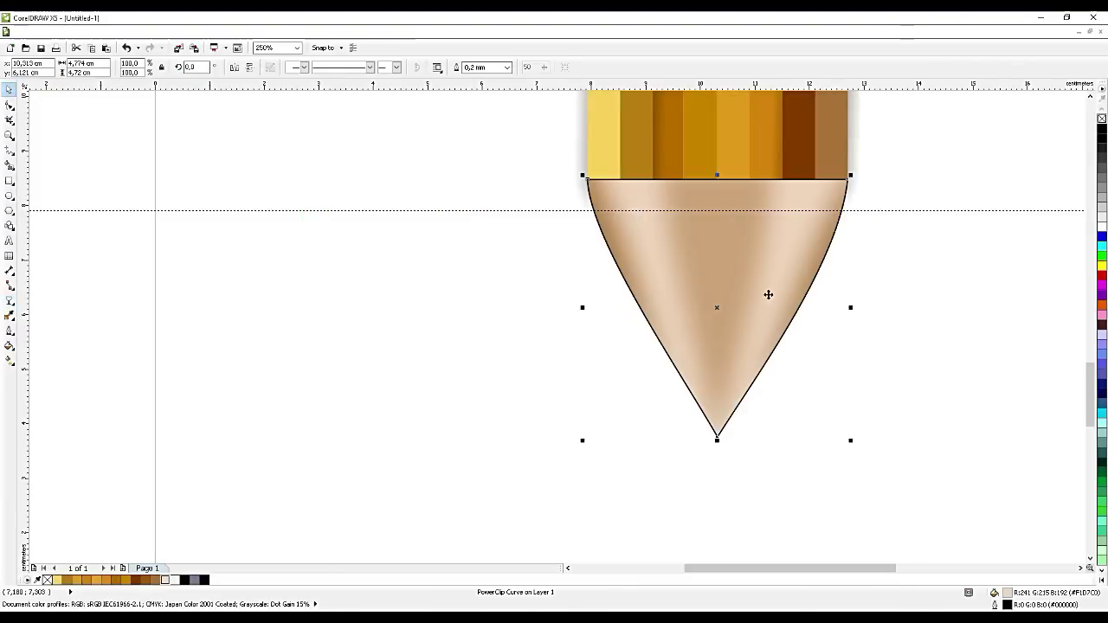
# - Remove the black outline from the pencil tip
pyautogui.click(848, 353)
pyautogui.click(794, 269)
pyautogui.rightClick(1102, 118)
pyautogui.click(930, 240)
# - Send the pencil tip to the back of the page, behind the striped pencil body
pyautogui.click(737, 286)
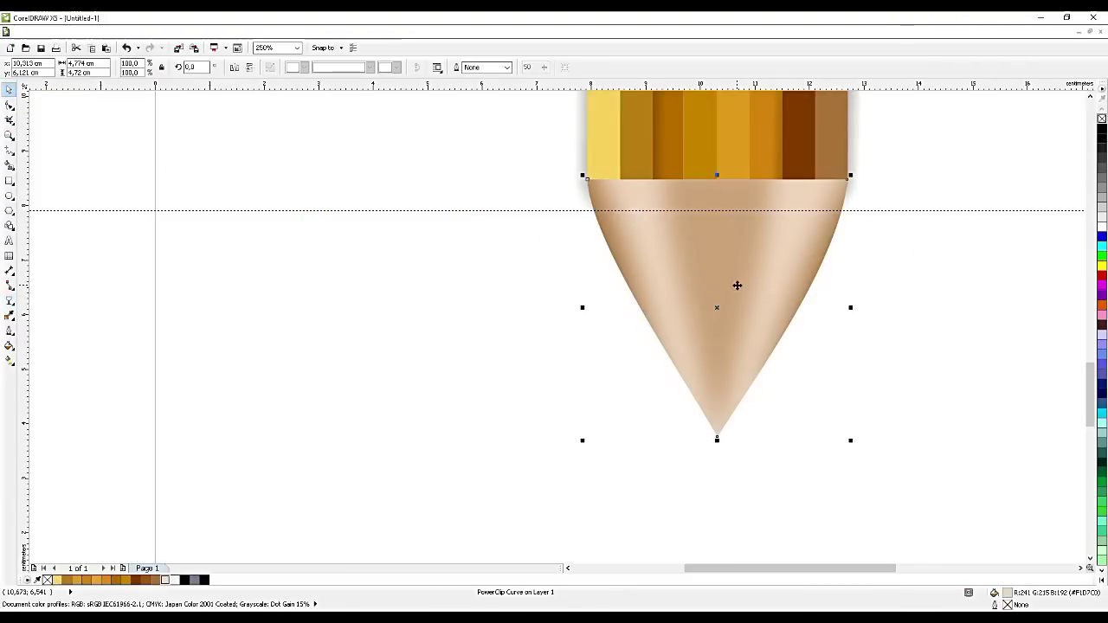
pyautogui.rightClick(737, 284)
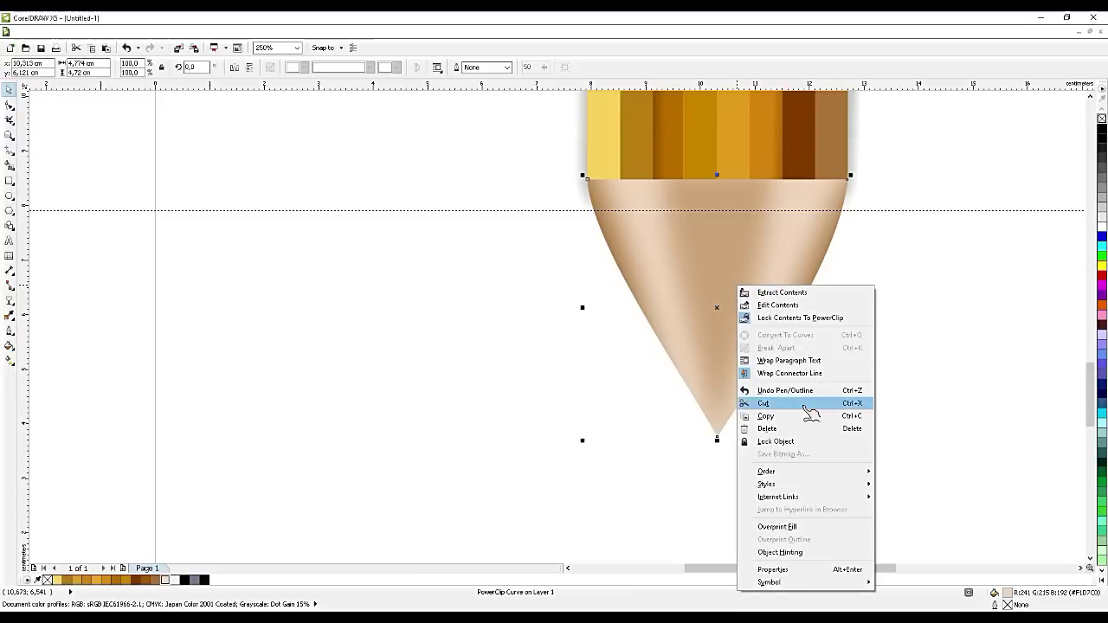
pyautogui.click(795, 470)
pyautogui.click(903, 487)
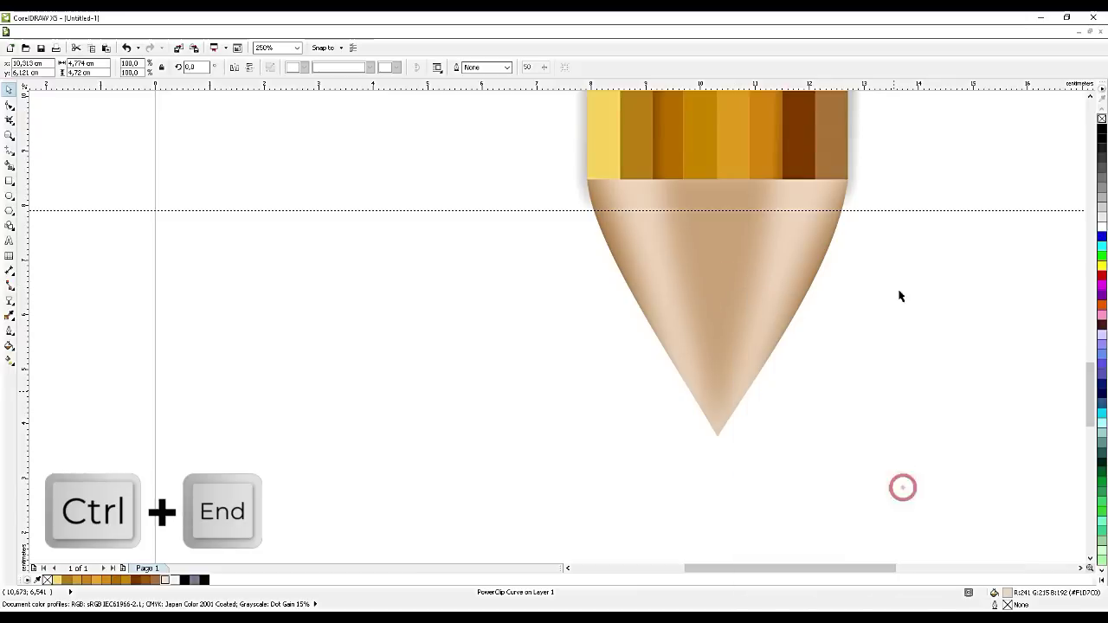
pyautogui.click(899, 295)
# - Draw a rectangle about 5.27 by 3.65 cm over the lower point of the pencil tip
pyautogui.scroll(-2, 898, 299)
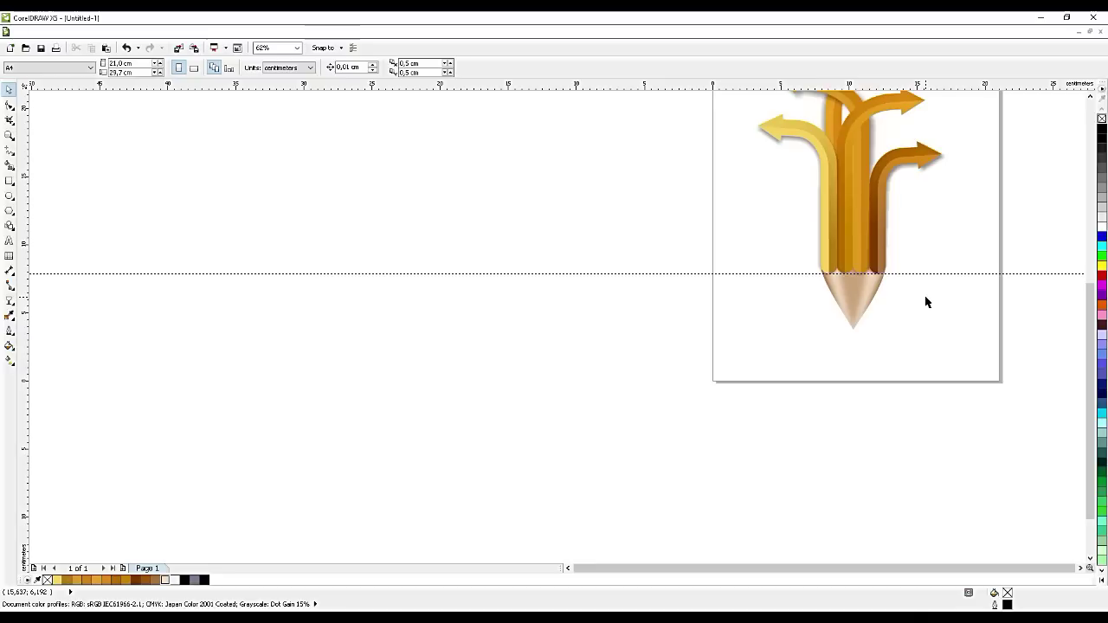
pyautogui.scroll(1, 923, 320)
pyautogui.scroll(1, 822, 297)
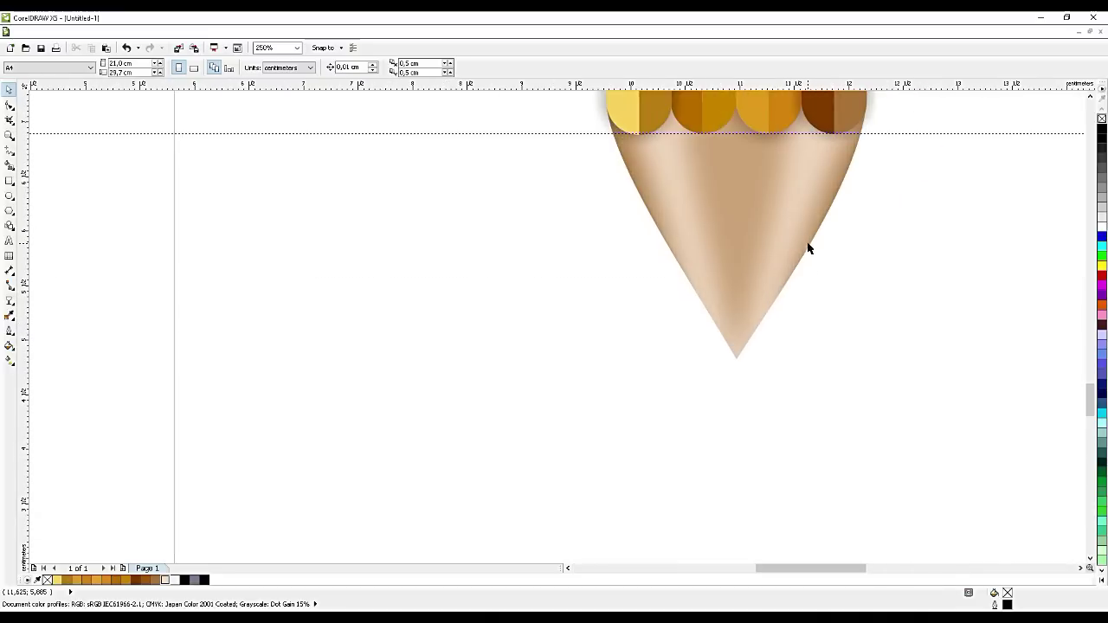
pyautogui.scroll(1, 809, 248)
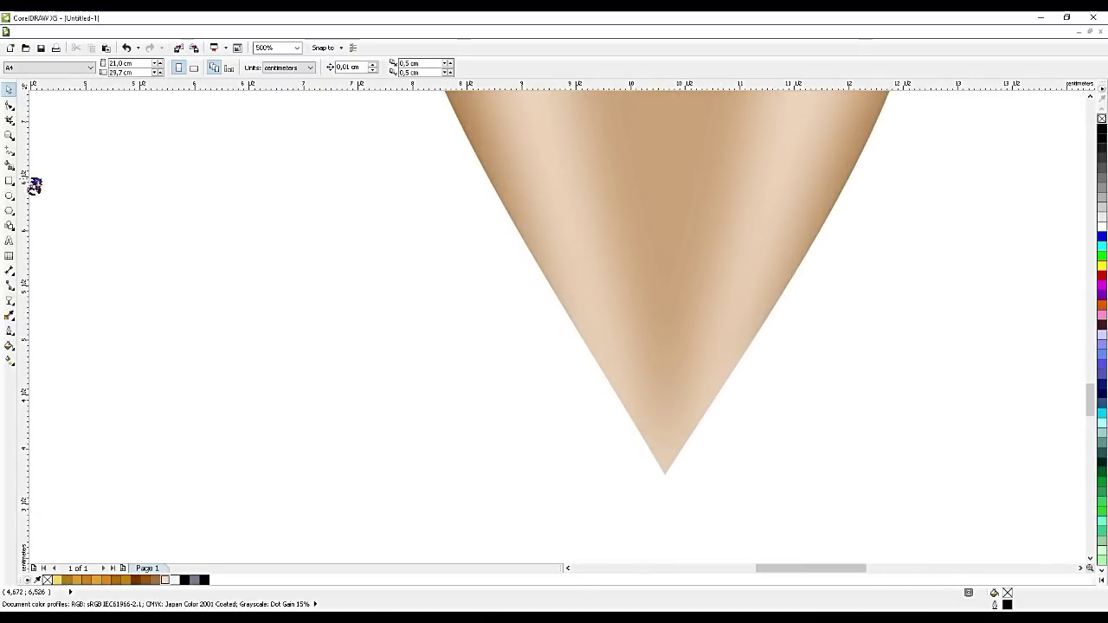
pyautogui.click(652, 261)
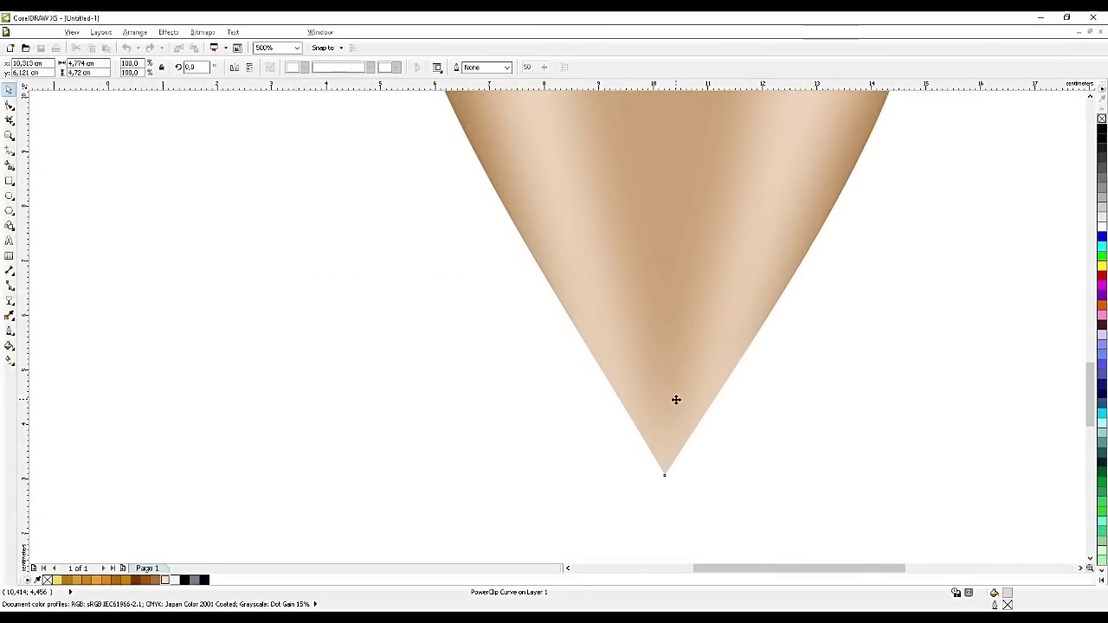
pyautogui.scroll(-1, 676, 399)
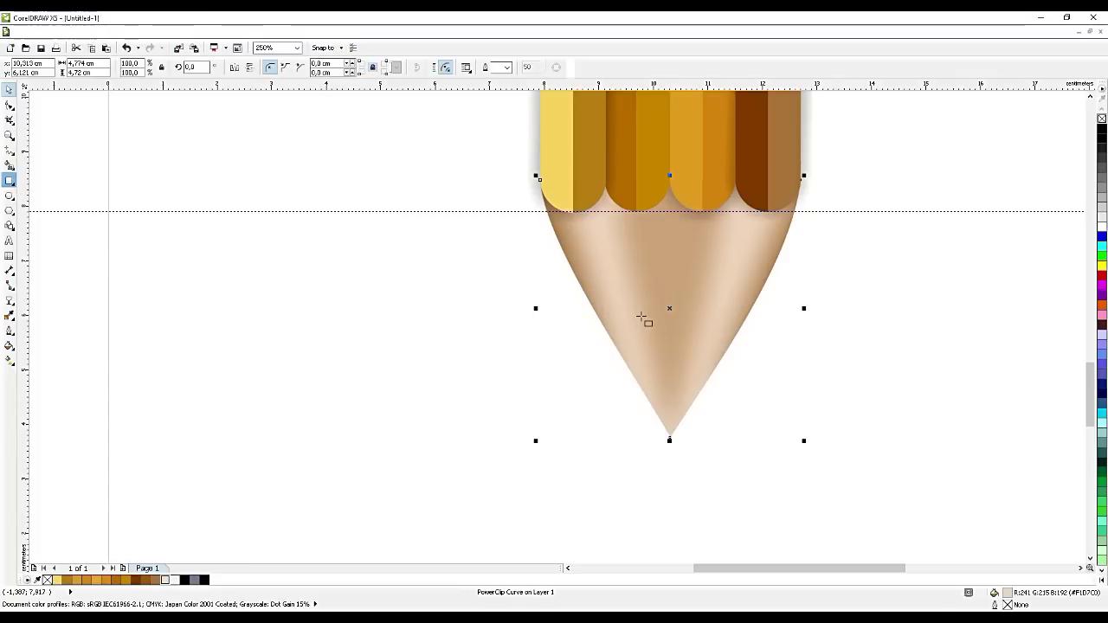
pyautogui.moveTo(545, 335); pyautogui.dragTo(833, 534)
pyautogui.scroll(1, 744, 383)
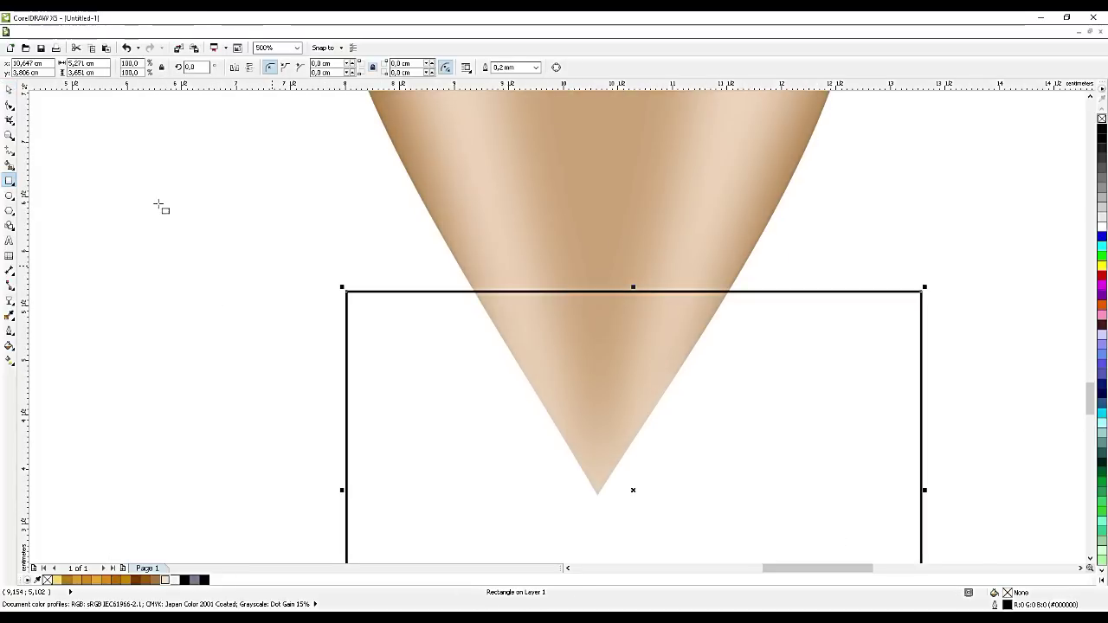
# - Convert the rectangle to curves and add nodes where its upper edge crosses both sides of the pencil tip
pyautogui.click(9, 104)
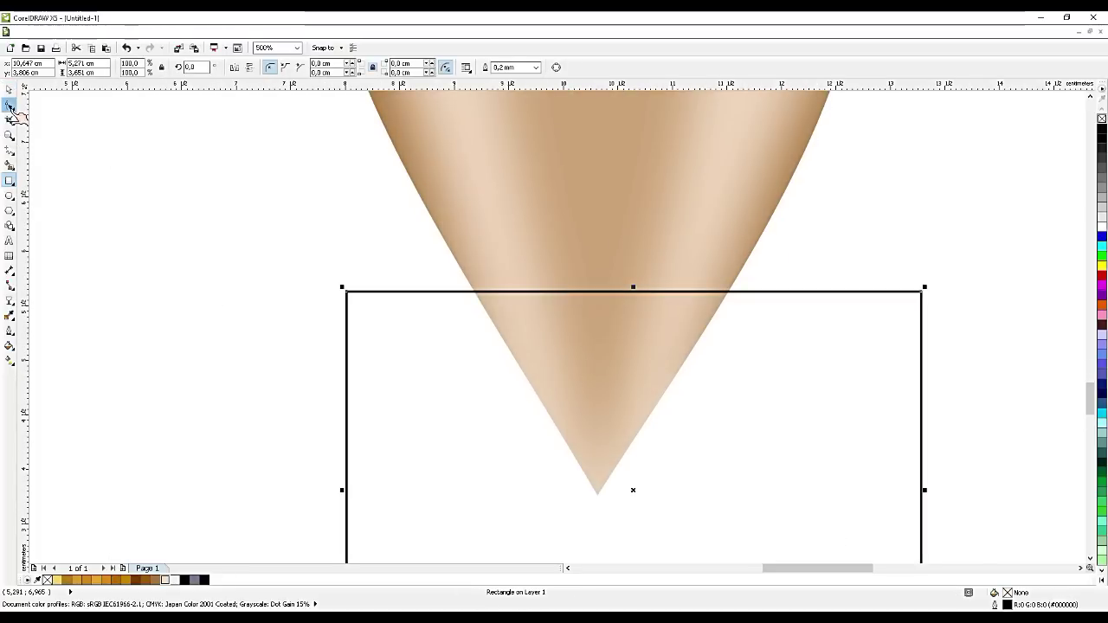
pyautogui.hotkey('ctrl', 'q')
pyautogui.click(472, 291)
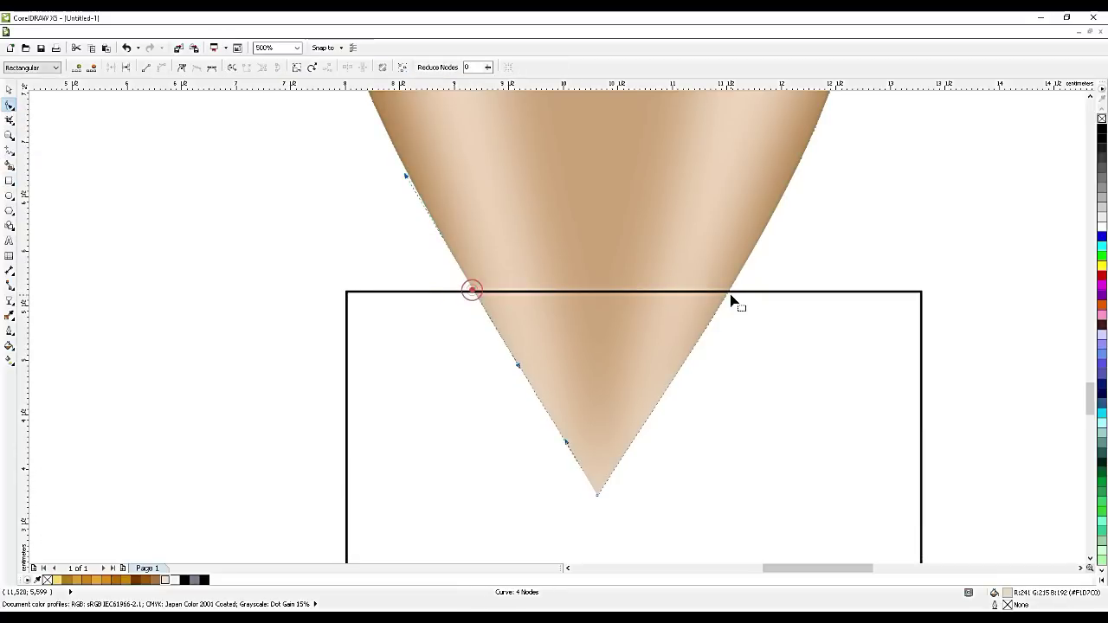
pyautogui.click(728, 293)
pyautogui.click(619, 291)
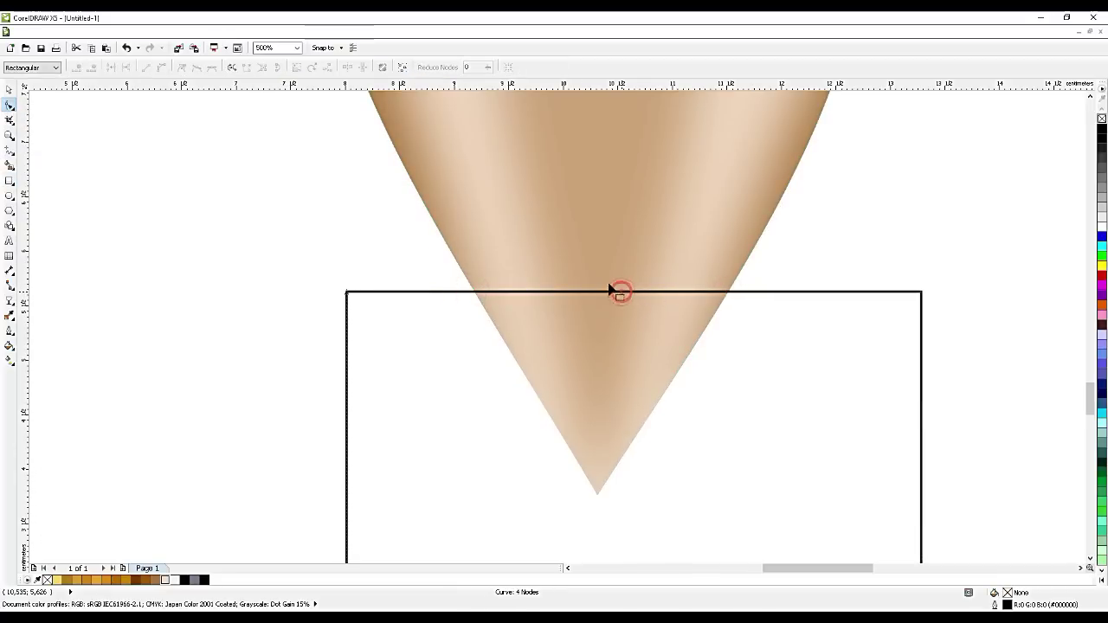
pyautogui.doubleClick(474, 294)
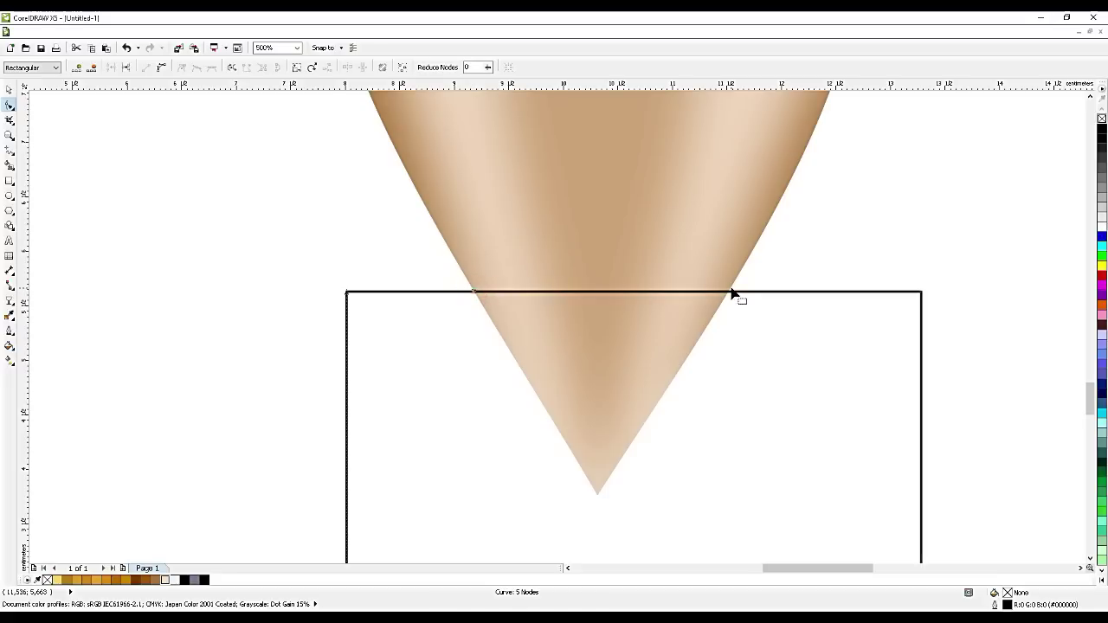
pyautogui.click(609, 294)
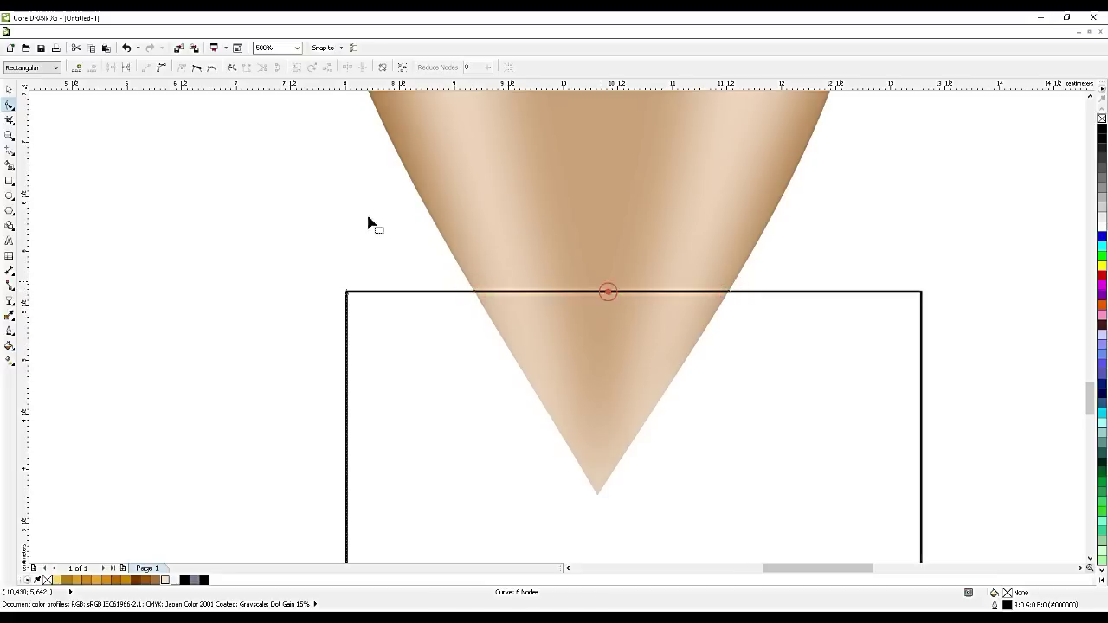
# - Bend the edge segment between the two new nodes upward into an arch across the pencil tip
pyautogui.moveTo(573, 245); pyautogui.dragTo(572, 240)
pyautogui.moveTo(656, 279); pyautogui.dragTo(645, 288)
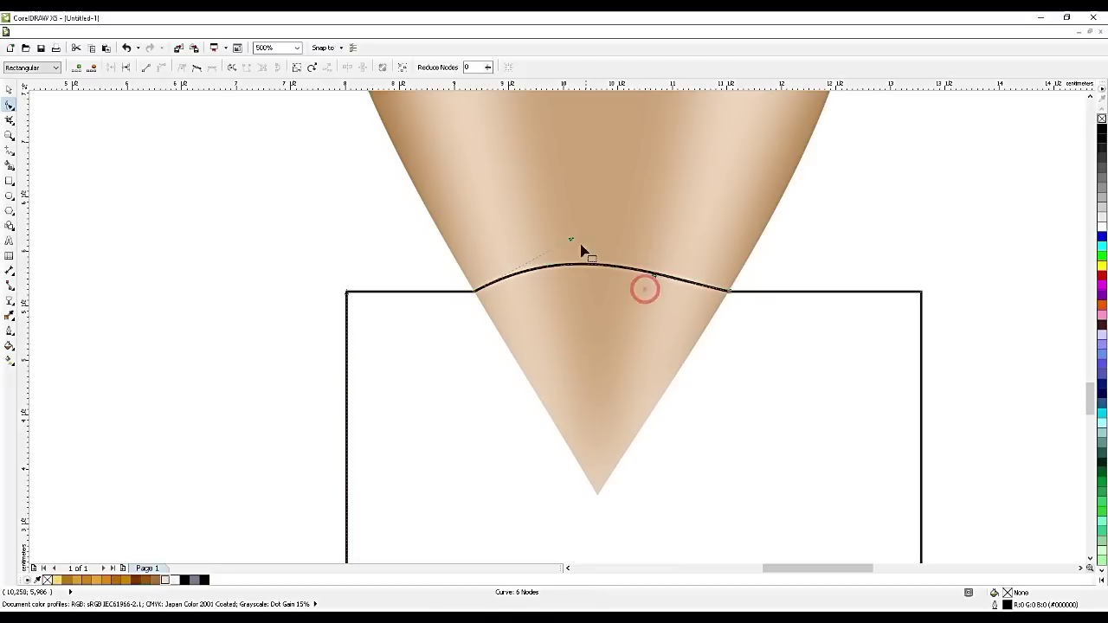
pyautogui.moveTo(572, 241); pyautogui.dragTo(563, 218)
pyautogui.moveTo(656, 279); pyautogui.dragTo(651, 272)
pyautogui.click(9, 89)
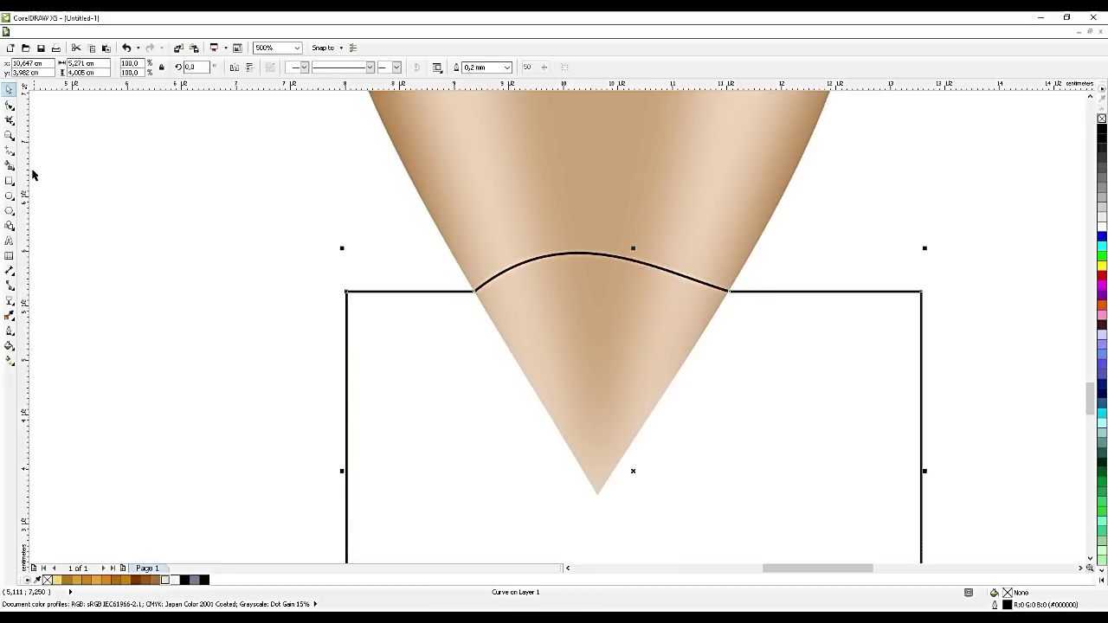
# - Create the lead point from the enclosed lower tip area with Smart Fill, and delete the helper rectangle
pyautogui.click(9, 165)
pyautogui.click(556, 376)
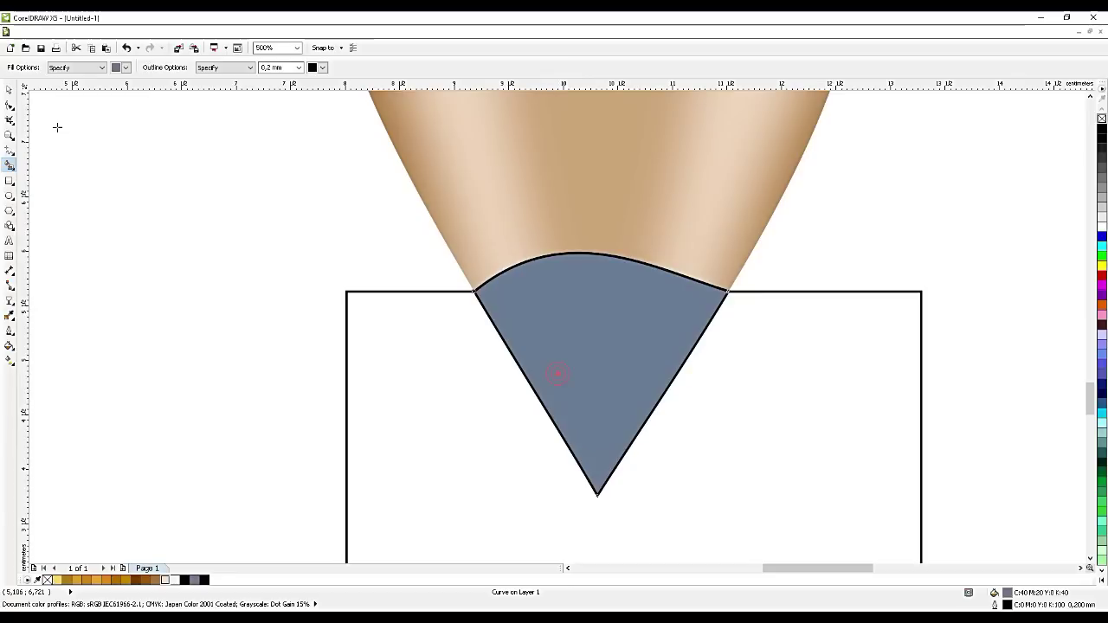
pyautogui.click(9, 89)
pyautogui.click(396, 358)
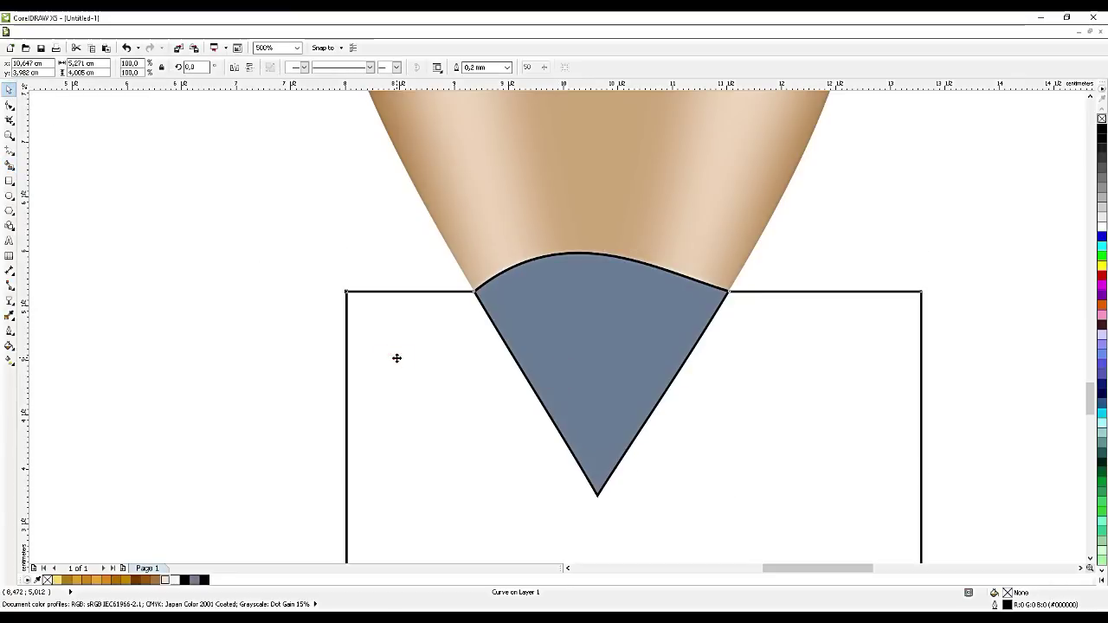
pyautogui.press('Delete')
pyautogui.scroll(-1, 559, 280)
# - Fill the lead point with dark grey #333333 and remove its outline
pyautogui.click(561, 282)
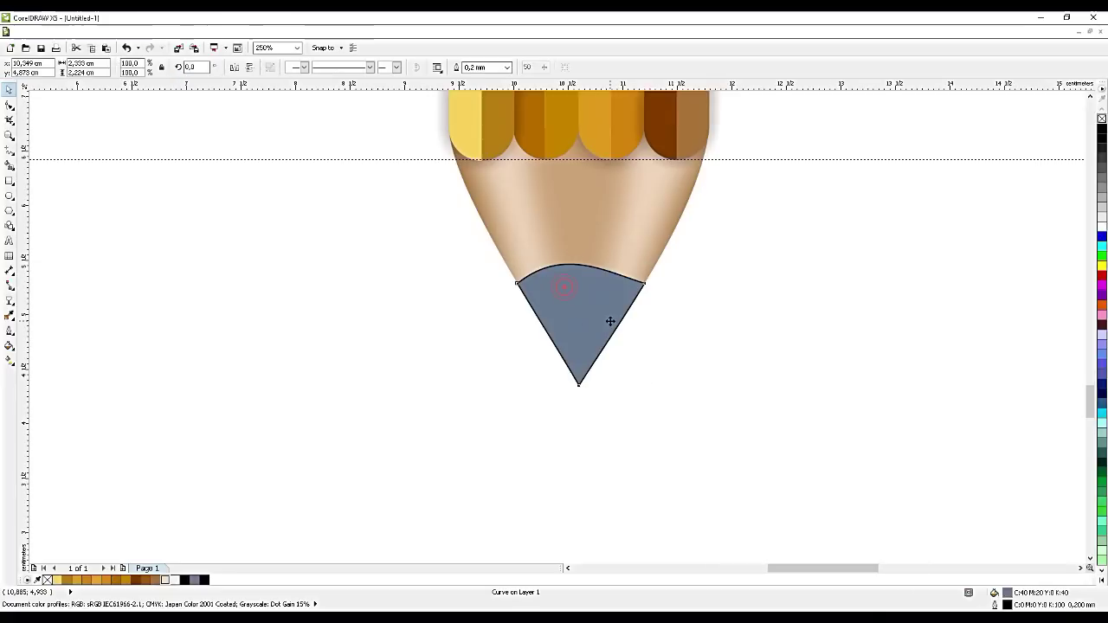
pyautogui.scroll(1, 611, 317)
pyautogui.click(1102, 130)
pyautogui.click(1099, 143)
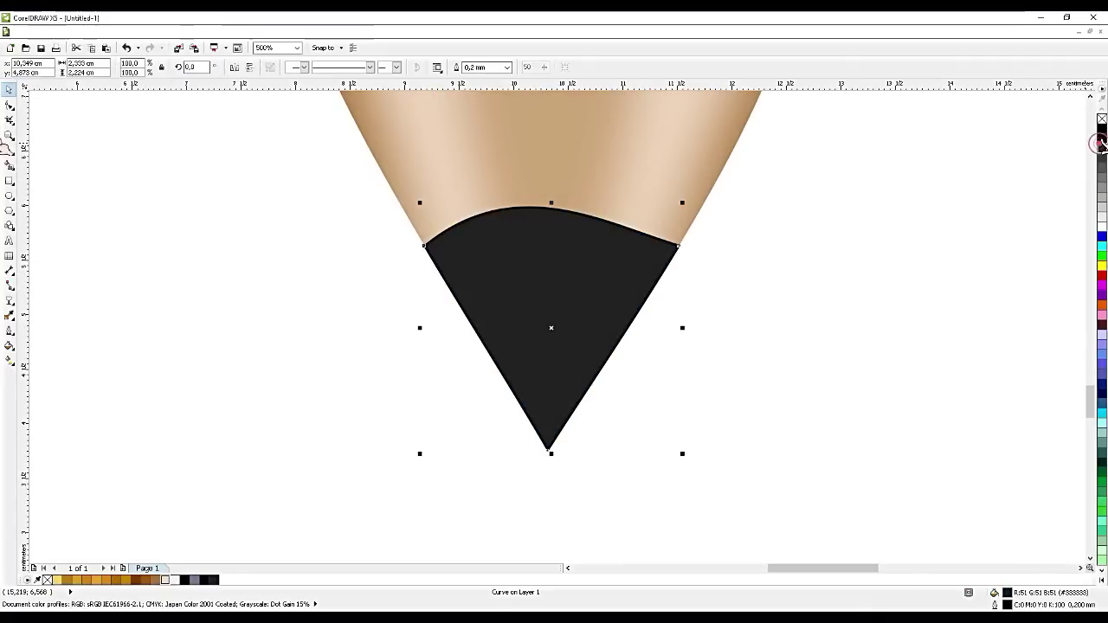
pyautogui.rightClick(1103, 119)
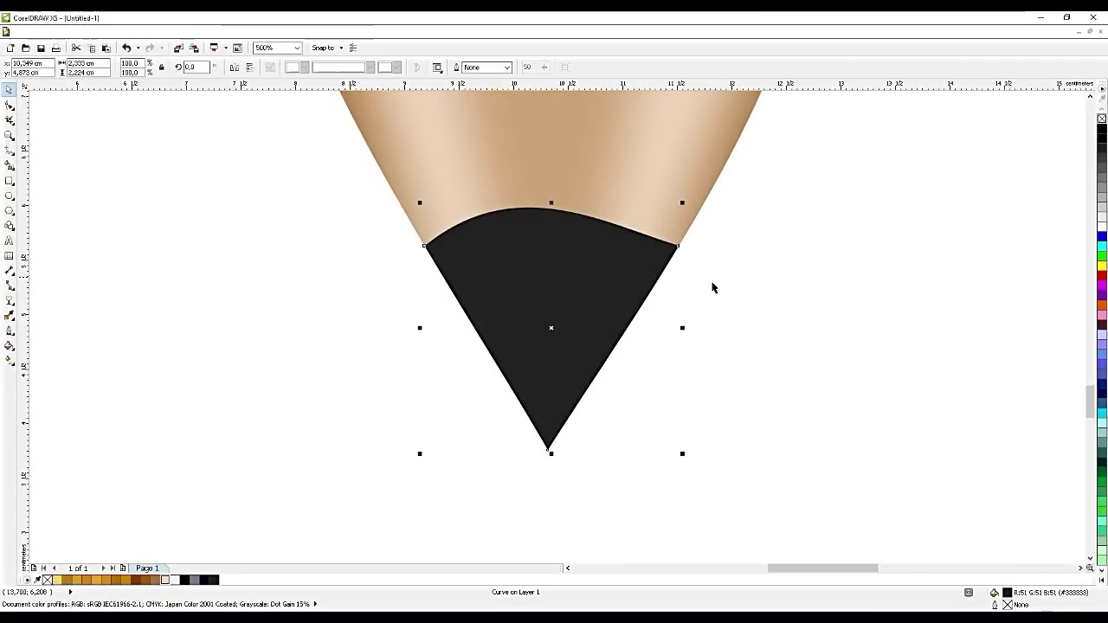
pyautogui.scroll(-1, 670, 290)
pyautogui.scroll(-2, 670, 289)
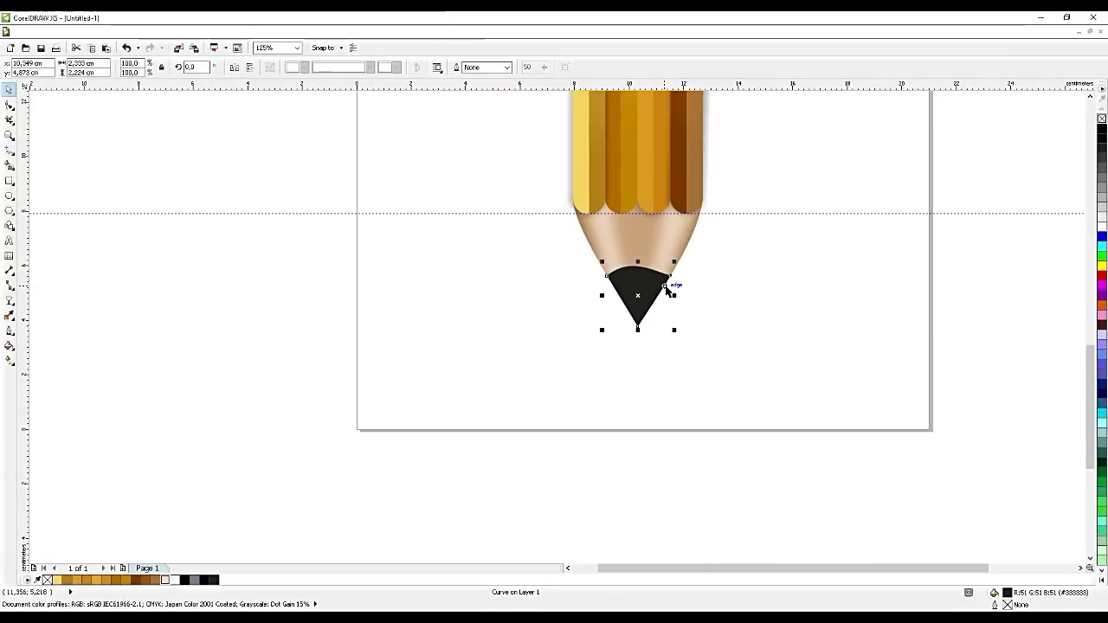
# - Duplicate the lead point, fill the copy white, and place it over the original, slightly offset to the right
pyautogui.scroll(3, 668, 289)
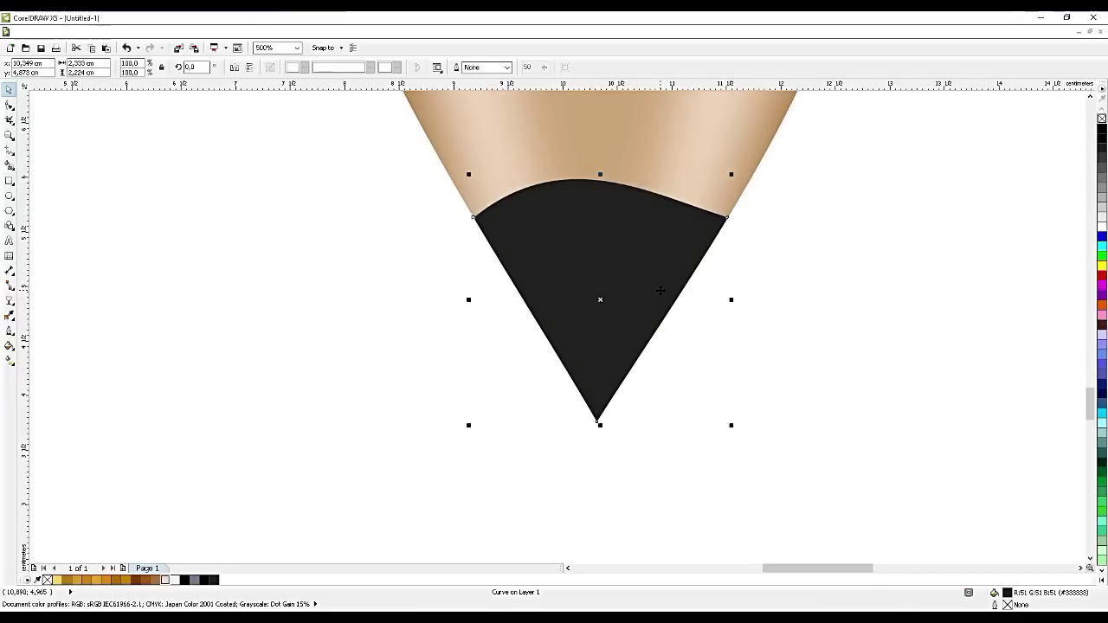
pyautogui.hotkey('ctrl', 'd')
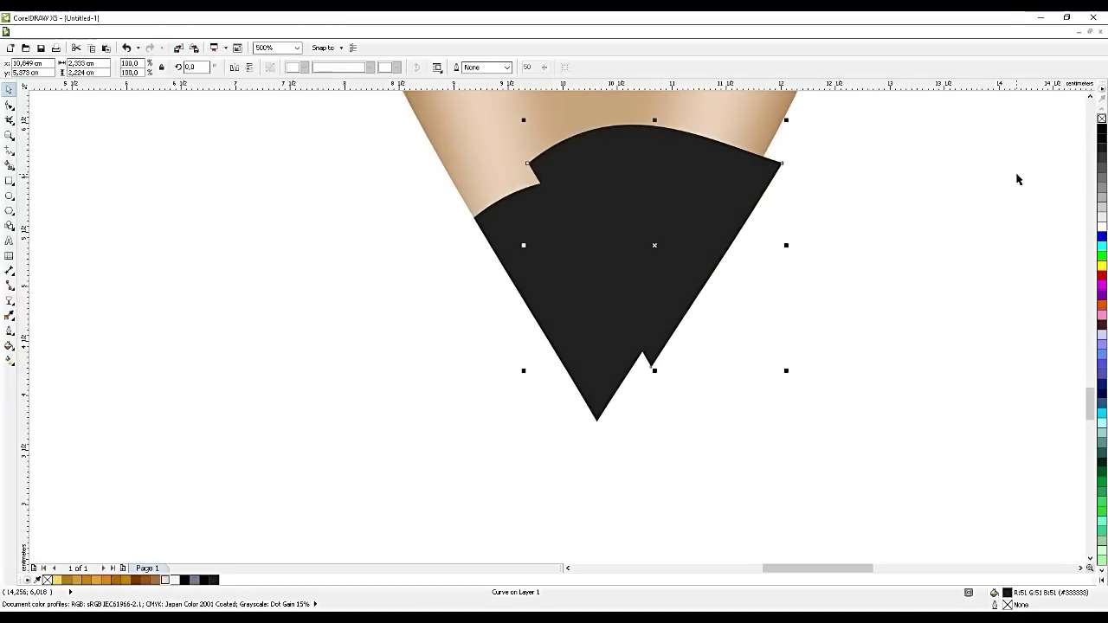
pyautogui.click(1102, 226)
pyautogui.moveTo(664, 232); pyautogui.dragTo(627, 287)
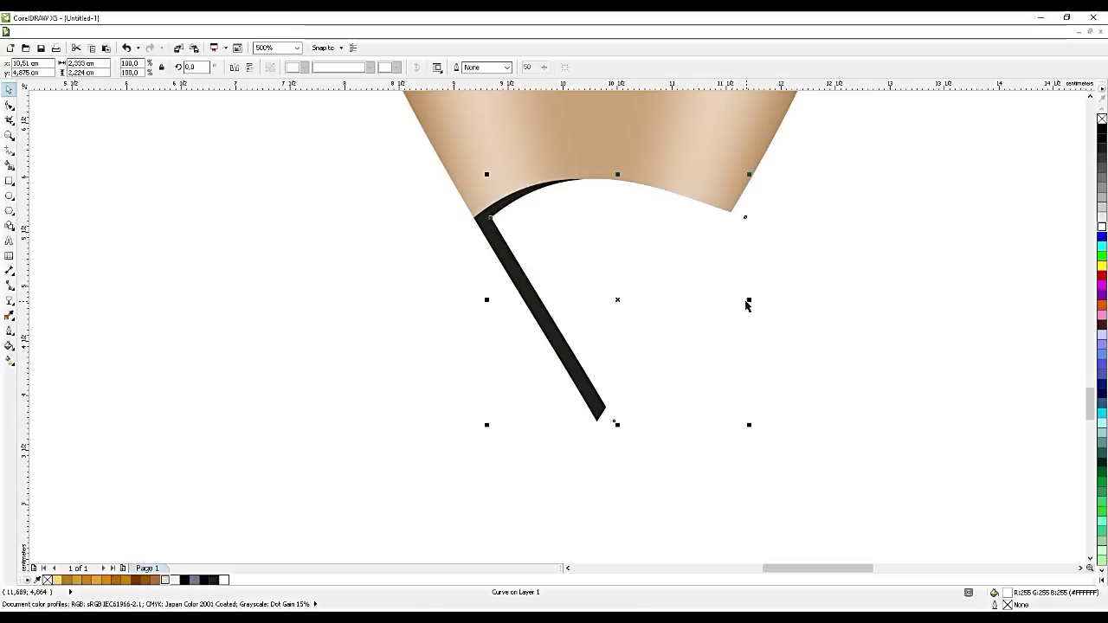
# - Shrink the white copy to about 1.86 cm wide so a dark border of the lead surrounds it
pyautogui.moveTo(748, 300); pyautogui.dragTo(709, 300)
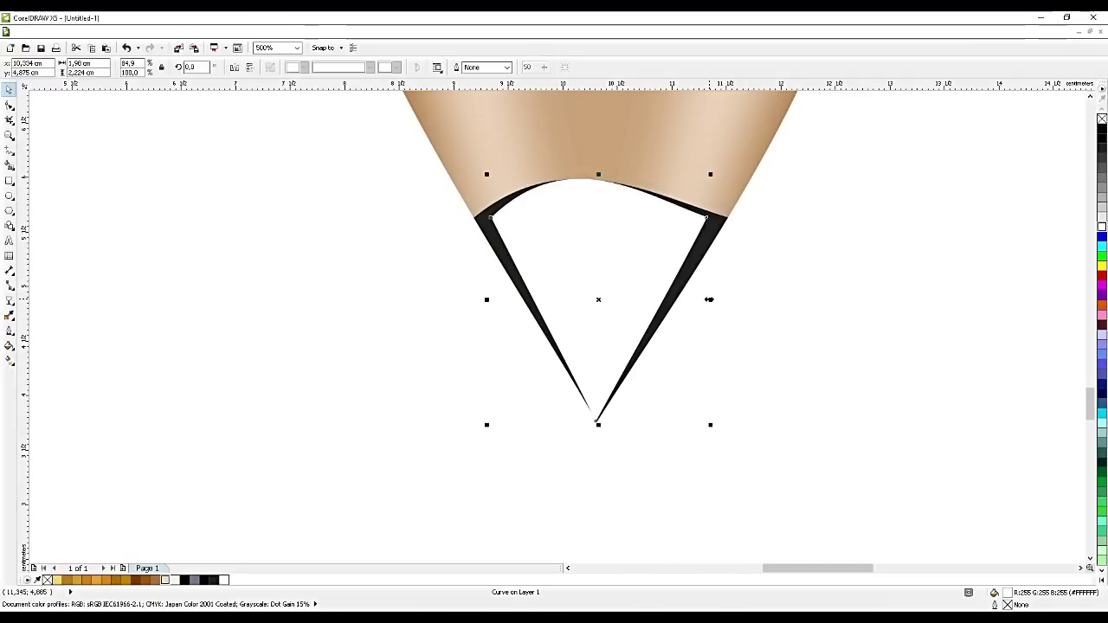
pyautogui.moveTo(599, 426); pyautogui.dragTo(599, 409)
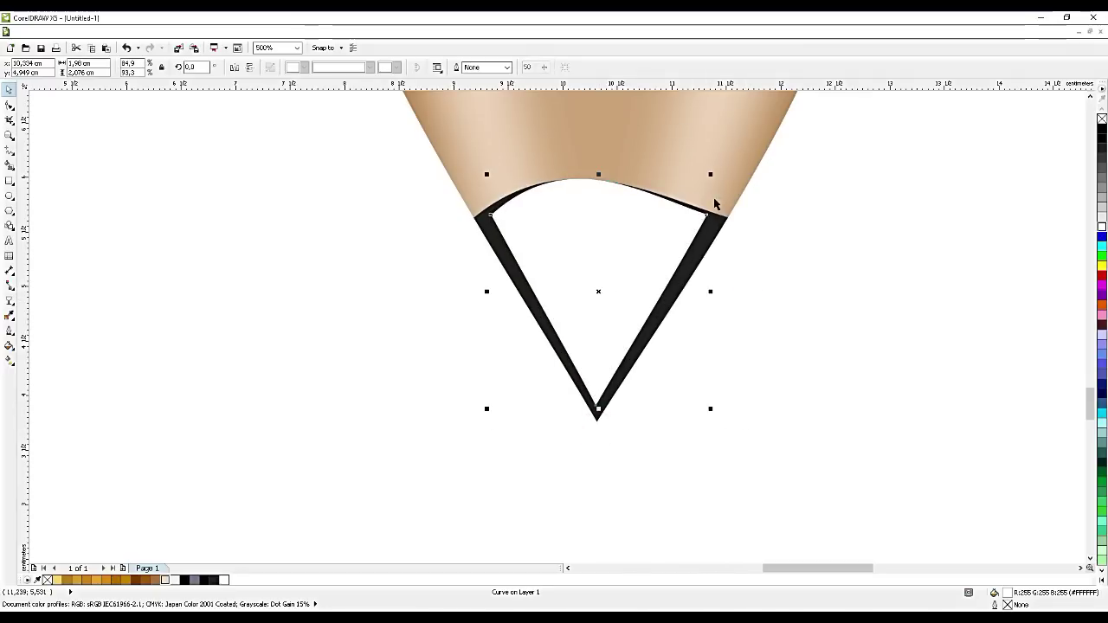
pyautogui.moveTo(714, 178); pyautogui.dragTo(699, 191)
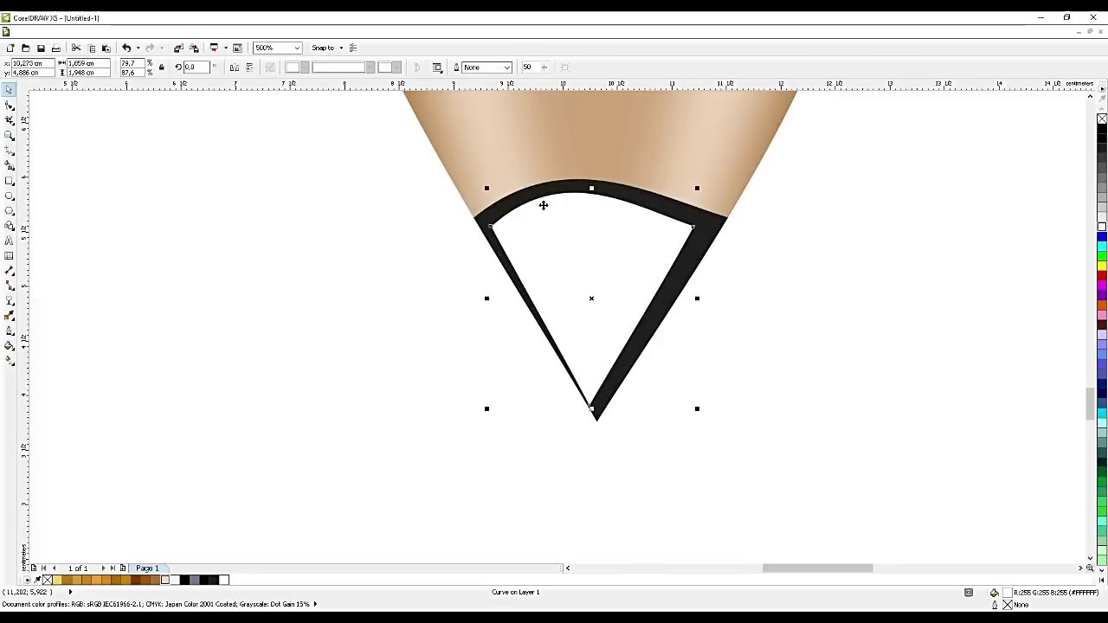
pyautogui.moveTo(591, 188); pyautogui.dragTo(591, 183)
# - Reduce the white copy to three nodes, pull its upper-right corner inward, and reshape the curve of its upper edge
pyautogui.press('F10')
pyautogui.click(597, 381)
pyautogui.moveTo(597, 404)
pyautogui.mouseDown()
pyautogui.moveTo(607, 417)
pyautogui.moveTo(595, 406)
pyautogui.mouseUp()
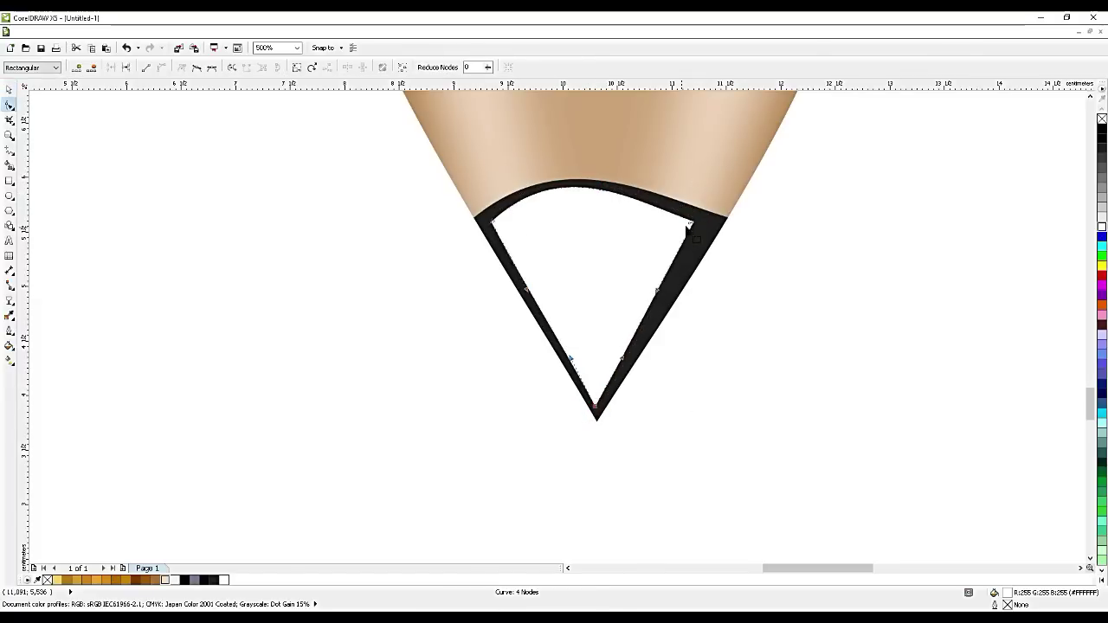
pyautogui.press('Delete')
pyautogui.moveTo(690, 223); pyautogui.dragTo(580, 216)
pyautogui.scroll(2, 533, 204)
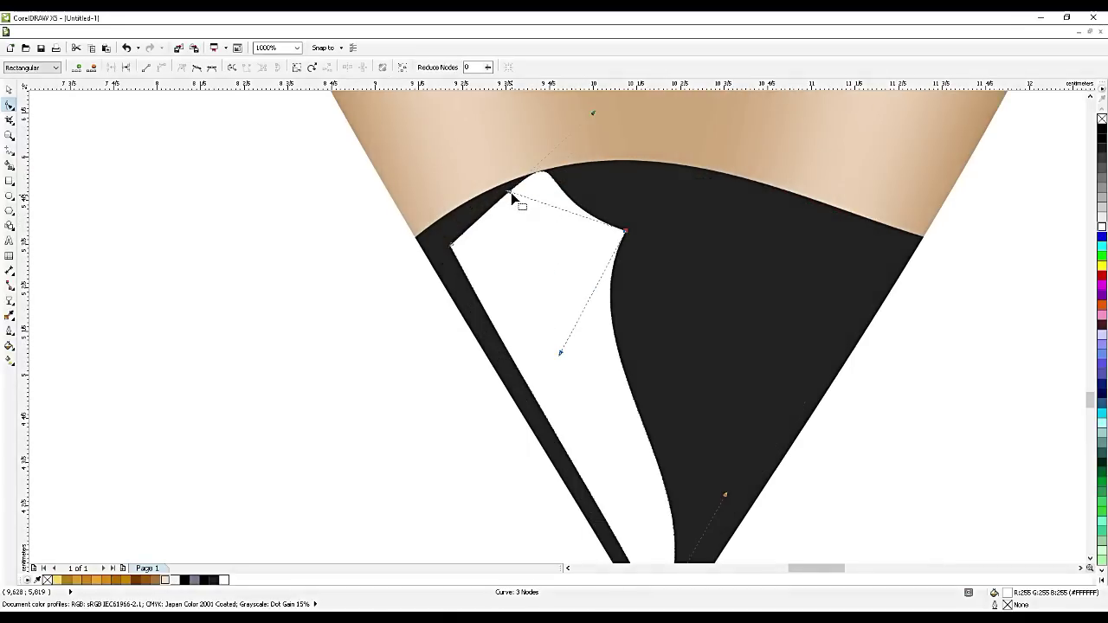
pyautogui.moveTo(509, 191); pyautogui.dragTo(559, 229)
pyautogui.moveTo(594, 112); pyautogui.dragTo(556, 167)
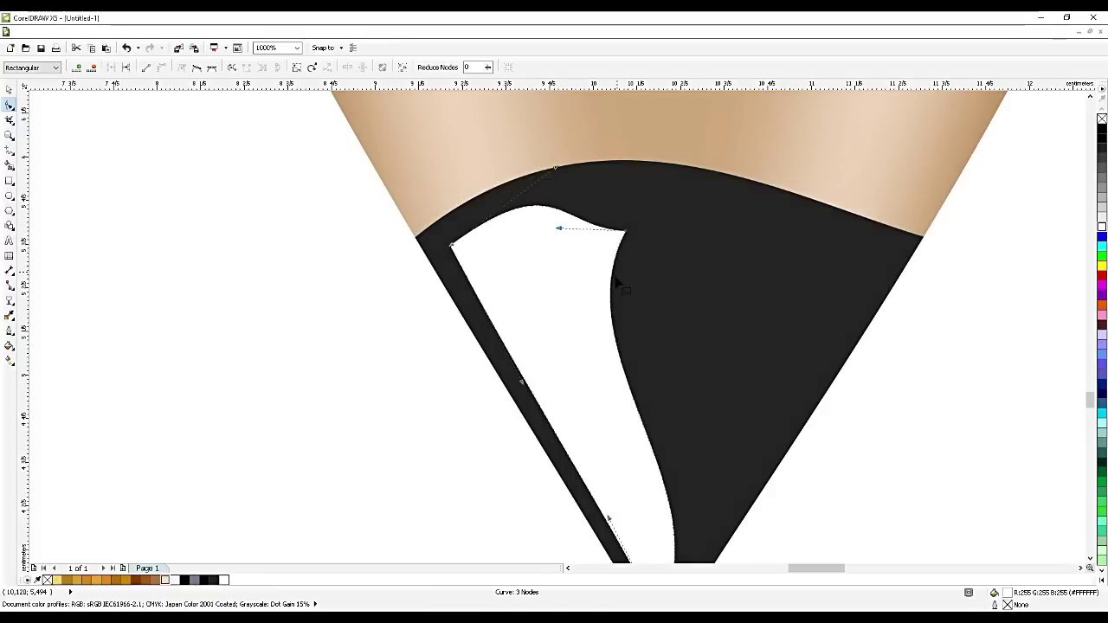
# - Straighten the white shape's right side and smooth its upper edge to follow the arch of the lead
pyautogui.scroll(-2, 603, 252)
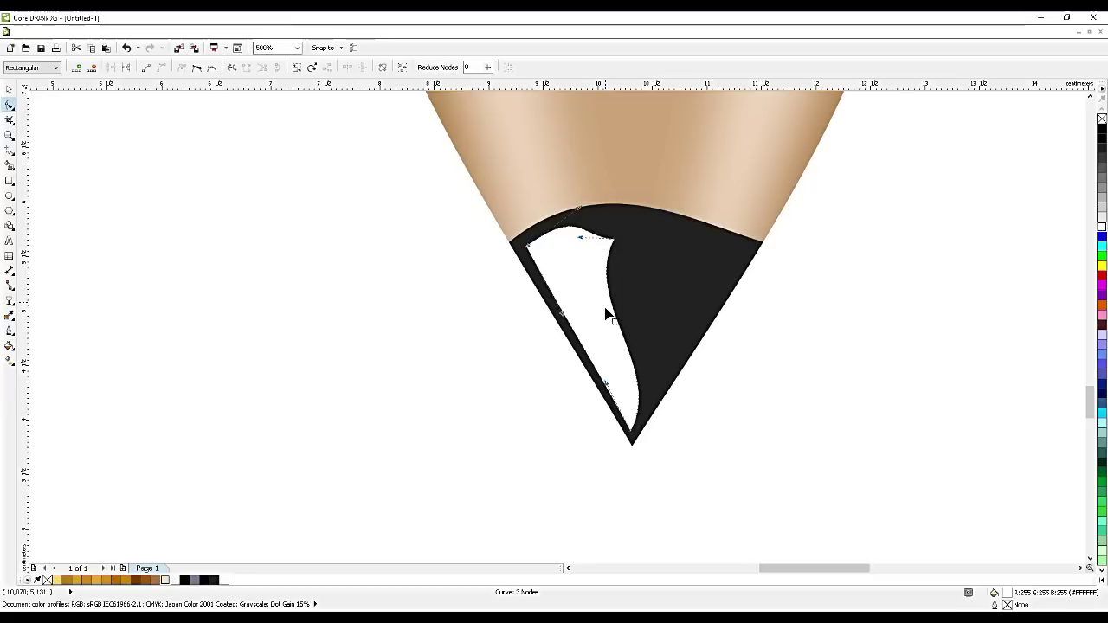
pyautogui.click(616, 320)
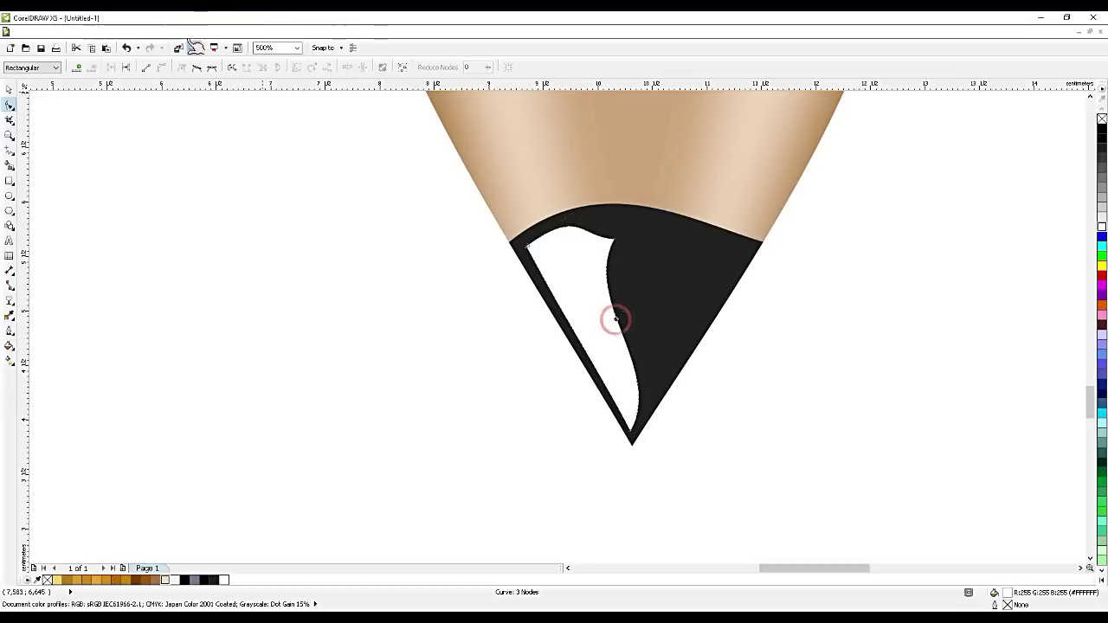
pyautogui.click(147, 66)
pyautogui.scroll(2, 603, 232)
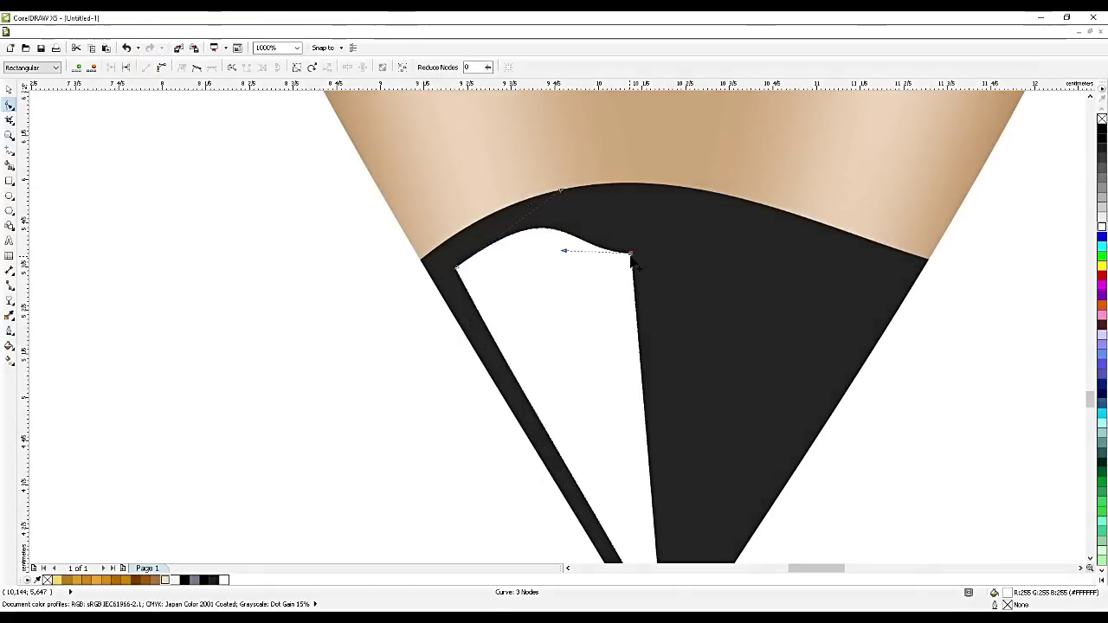
pyautogui.moveTo(631, 253); pyautogui.dragTo(554, 208)
pyautogui.press('space')
pyautogui.scroll(-2, 563, 270)
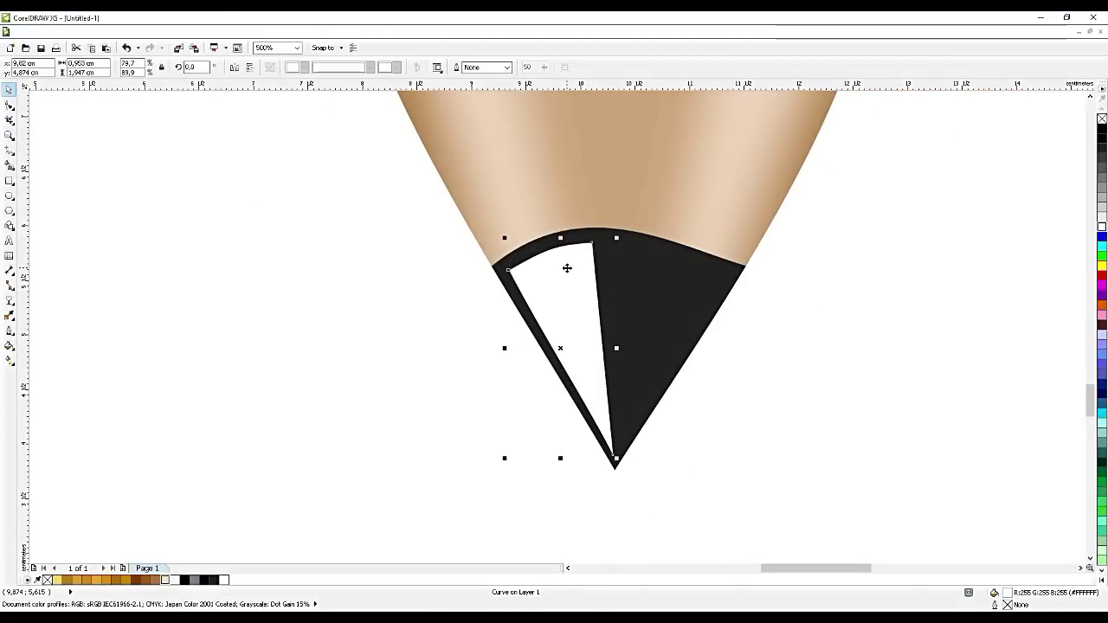
# - Convert the white highlight to an 800 dpi RGB Color (24-bit) bitmap with anti-aliasing and a transparent background
pyautogui.scroll(2, 572, 269)
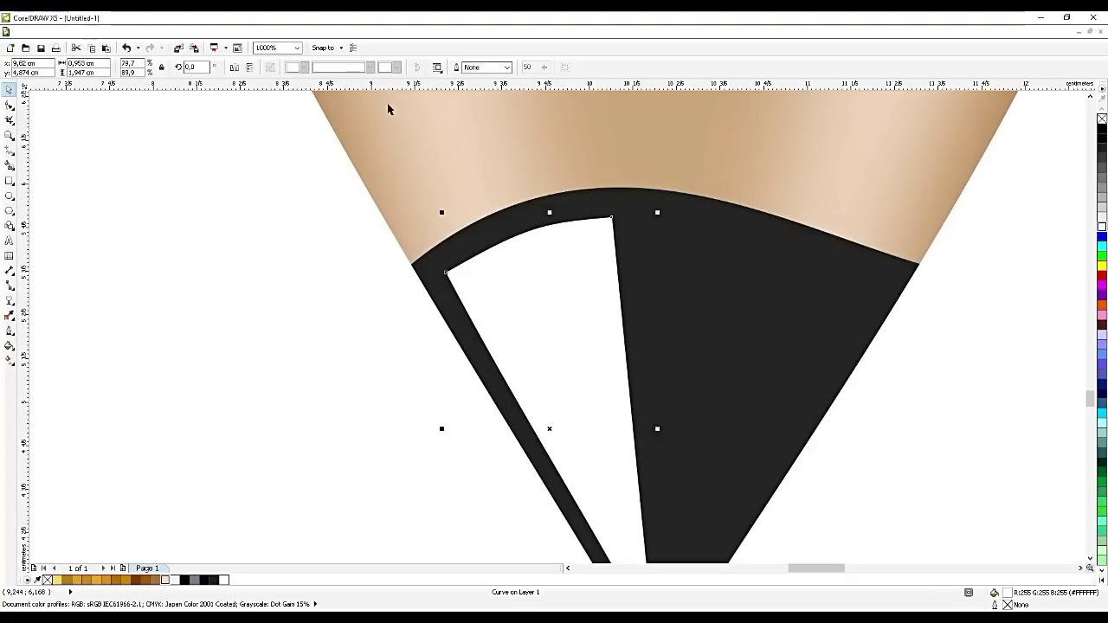
pyautogui.click(223, 32)
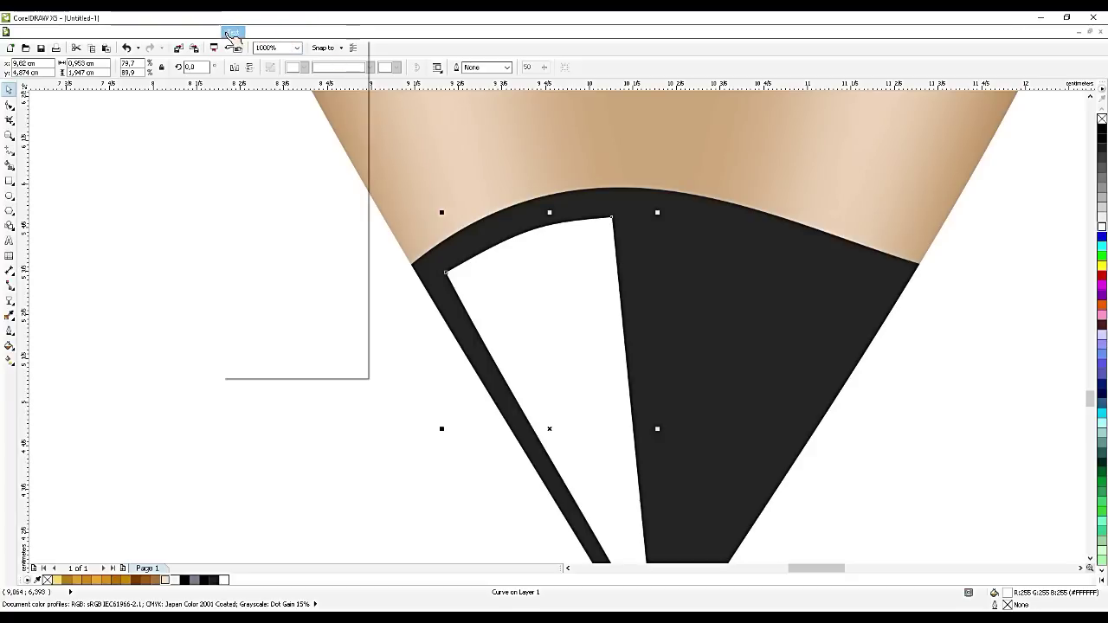
pyautogui.click(232, 45)
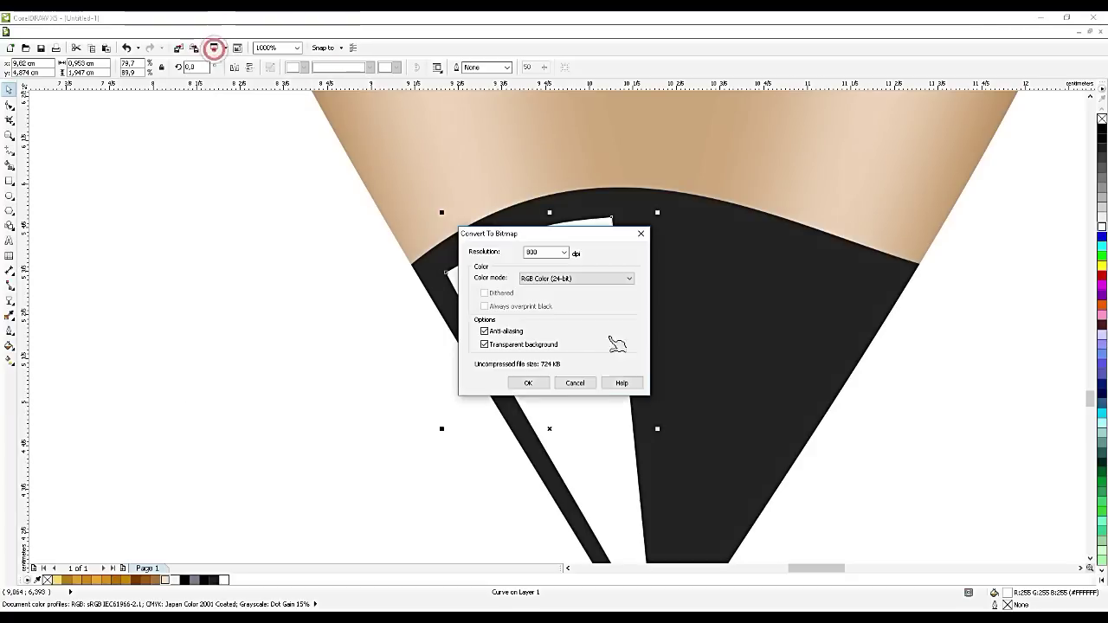
pyautogui.click(535, 384)
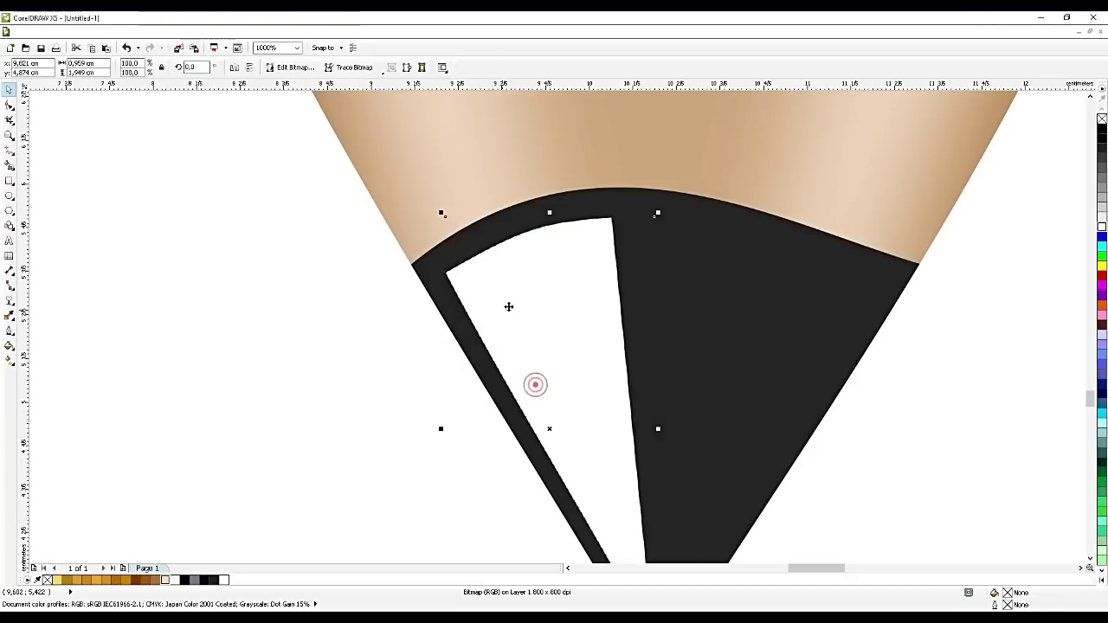
# - Apply a Gaussian Blur with a radius of 39 pixels to the white highlight bitmap on the lead
pyautogui.click(206, 33)
pyautogui.click(248, 284)
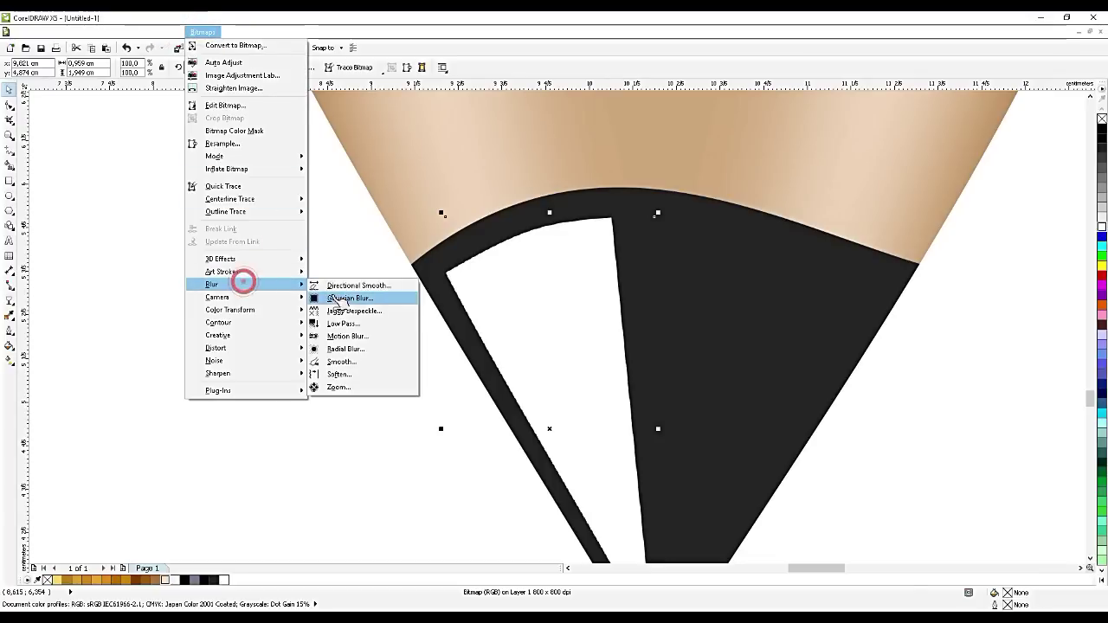
pyautogui.click(331, 293)
pyautogui.moveTo(606, 277); pyautogui.dragTo(886, 218)
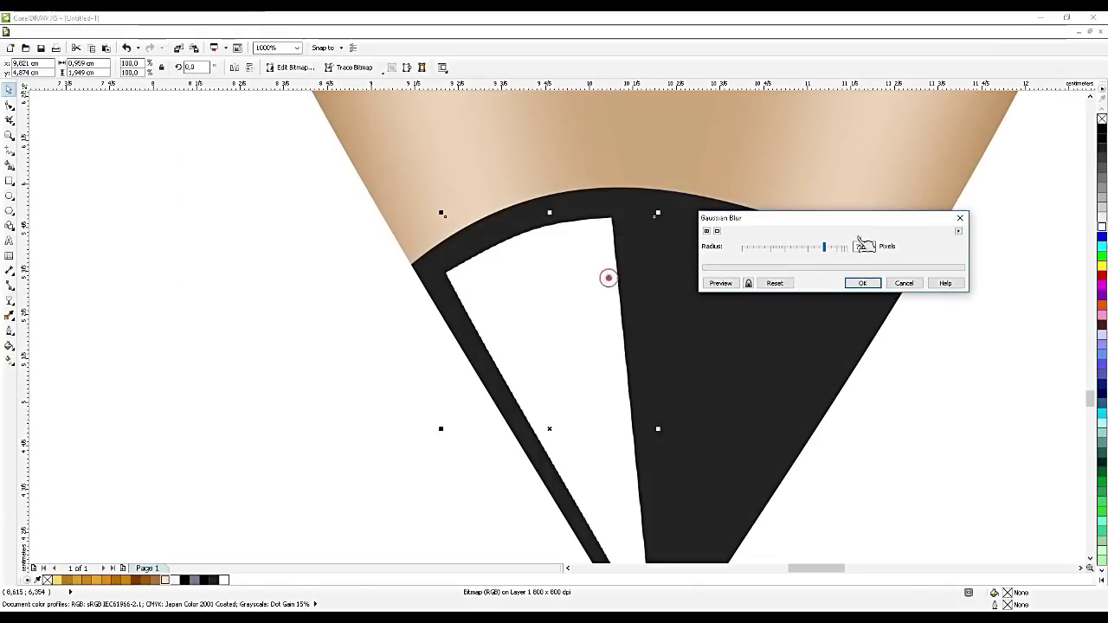
pyautogui.click(732, 287)
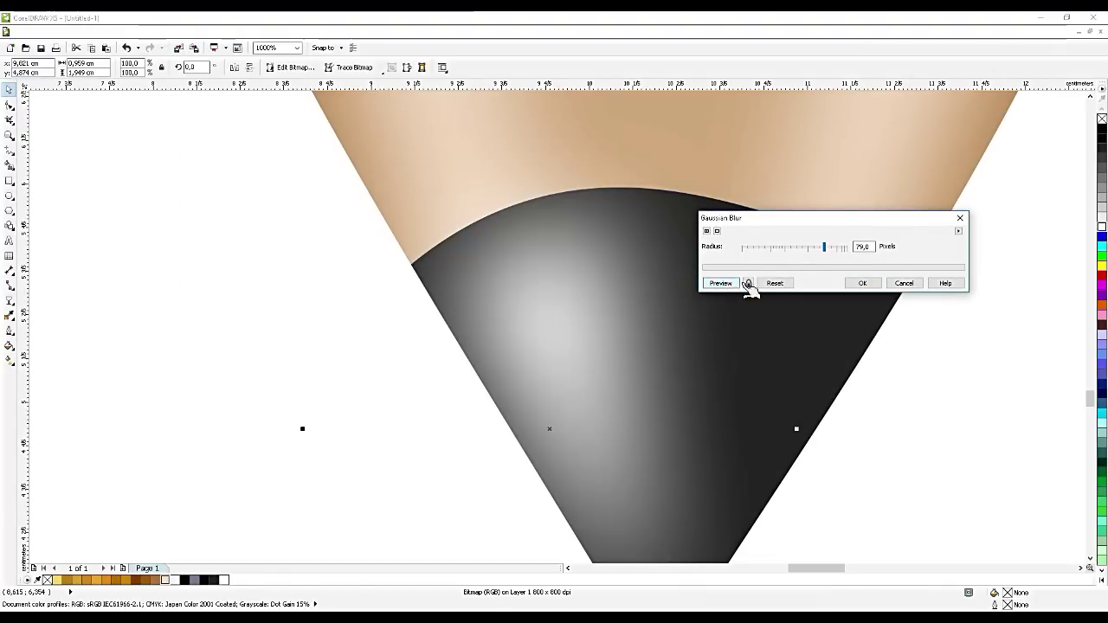
pyautogui.click(796, 248)
pyautogui.click(733, 285)
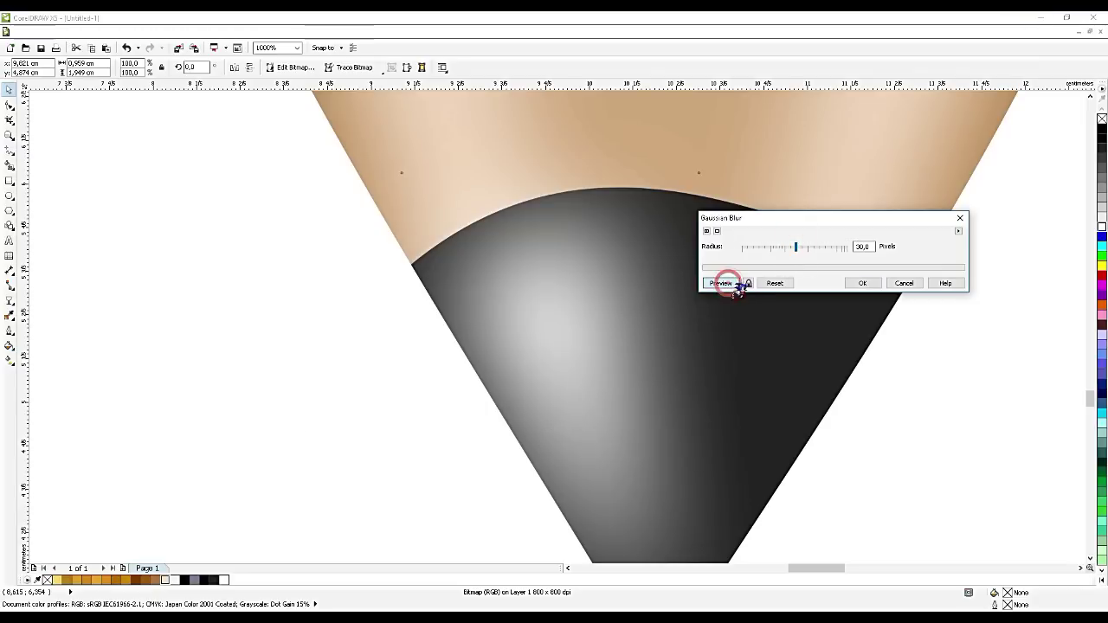
pyautogui.click(803, 249)
pyautogui.click(732, 285)
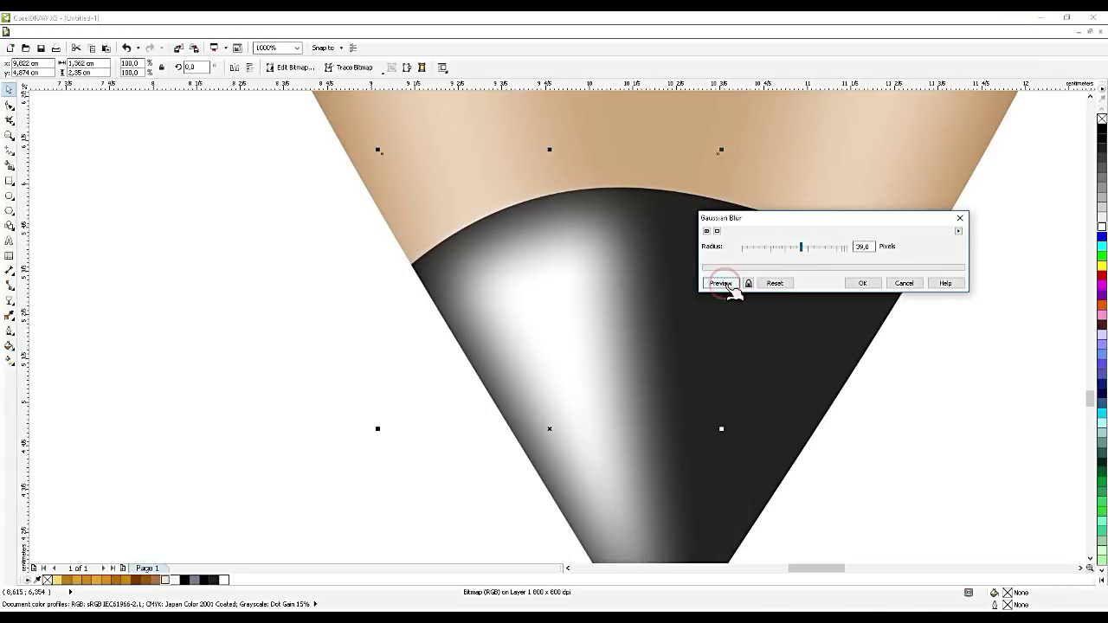
pyautogui.click(861, 284)
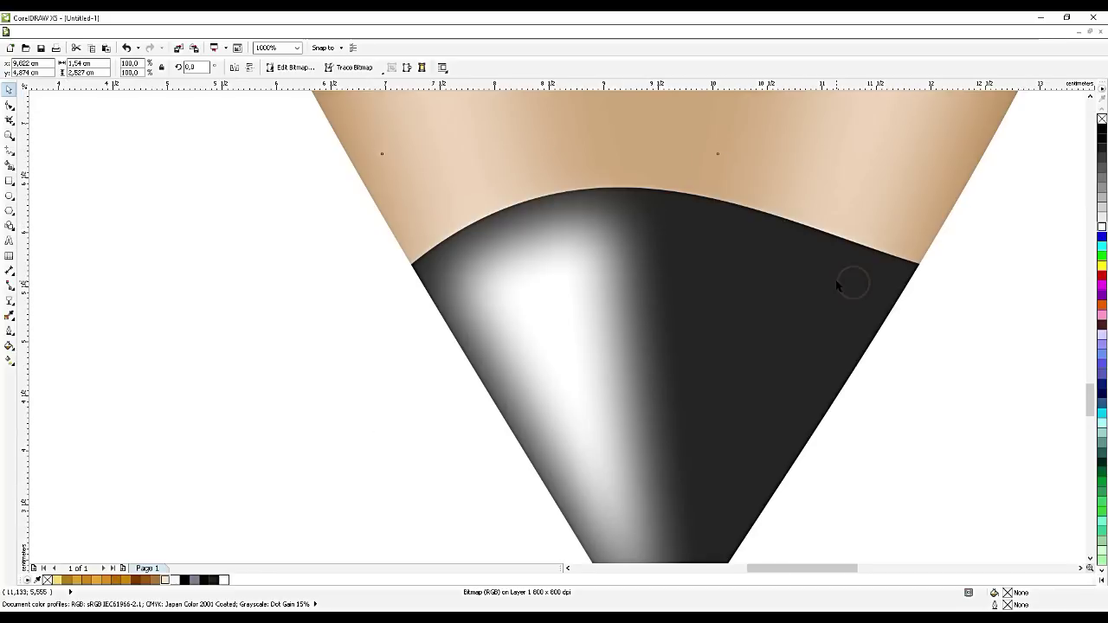
# - Give the blurred highlight a uniform transparency of 50 in Normal mode
pyautogui.scroll(-1, 837, 281)
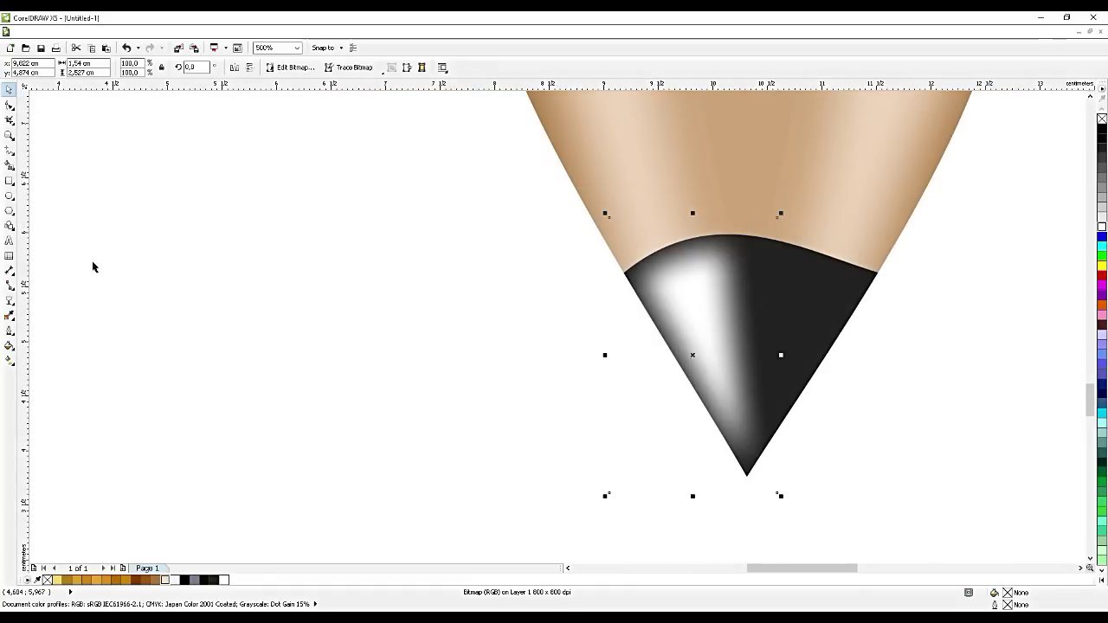
pyautogui.click(10, 302)
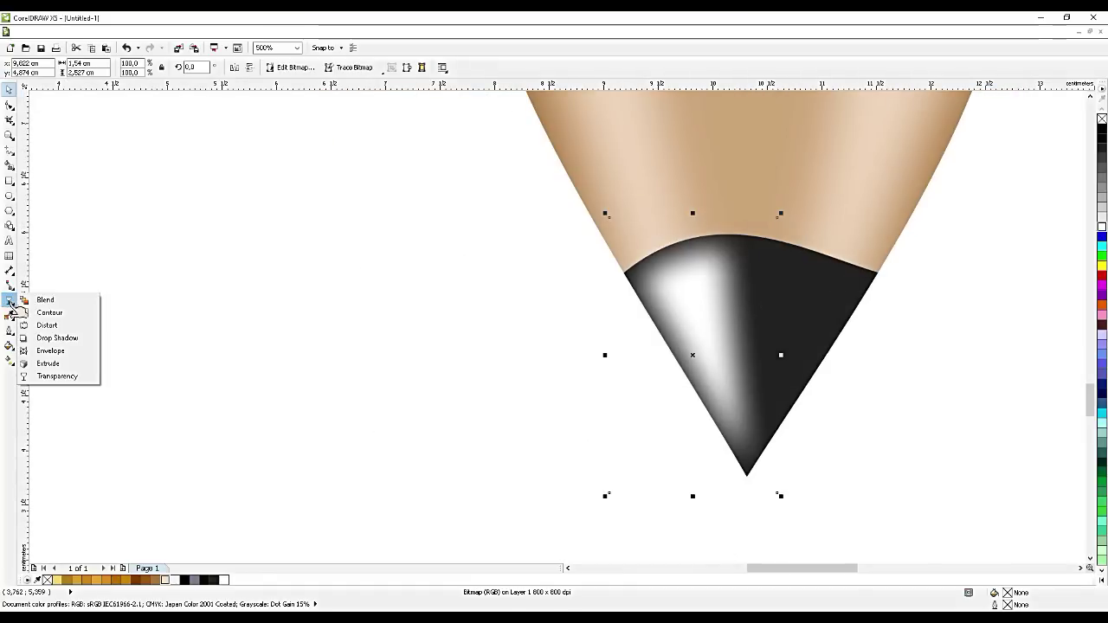
pyautogui.click(57, 376)
pyautogui.click(79, 68)
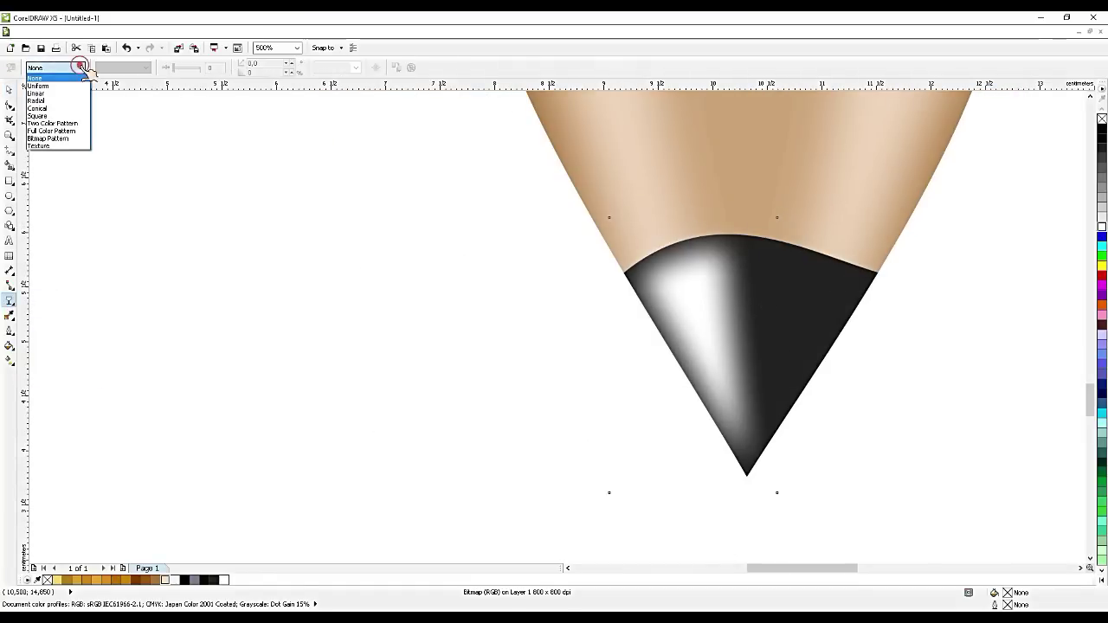
pyautogui.click(65, 87)
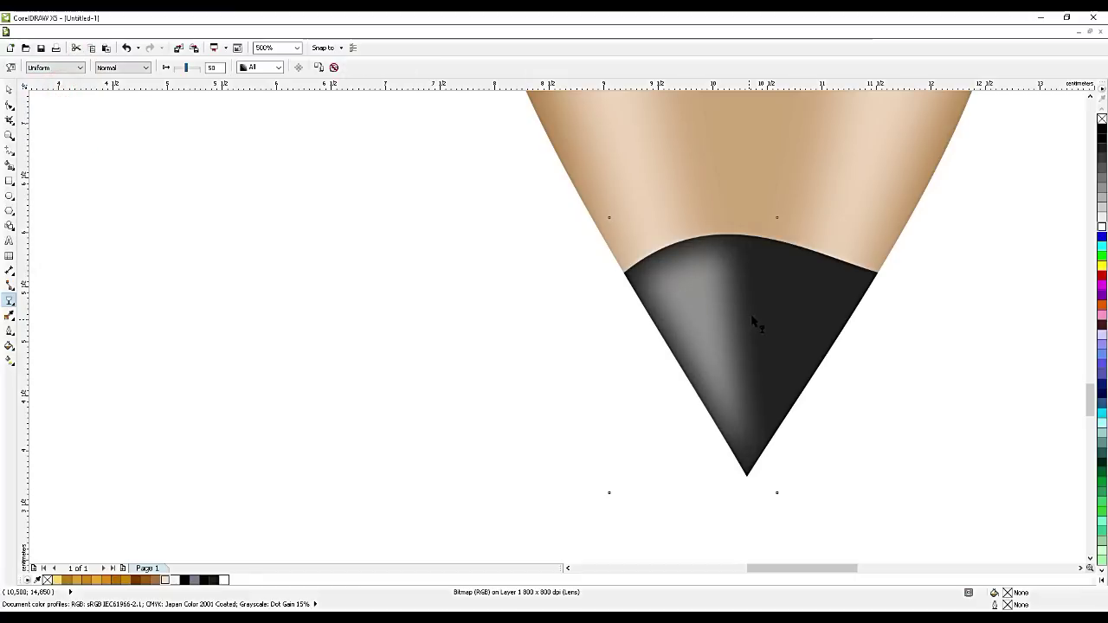
pyautogui.click(9, 90)
pyautogui.scroll(-2, 529, 272)
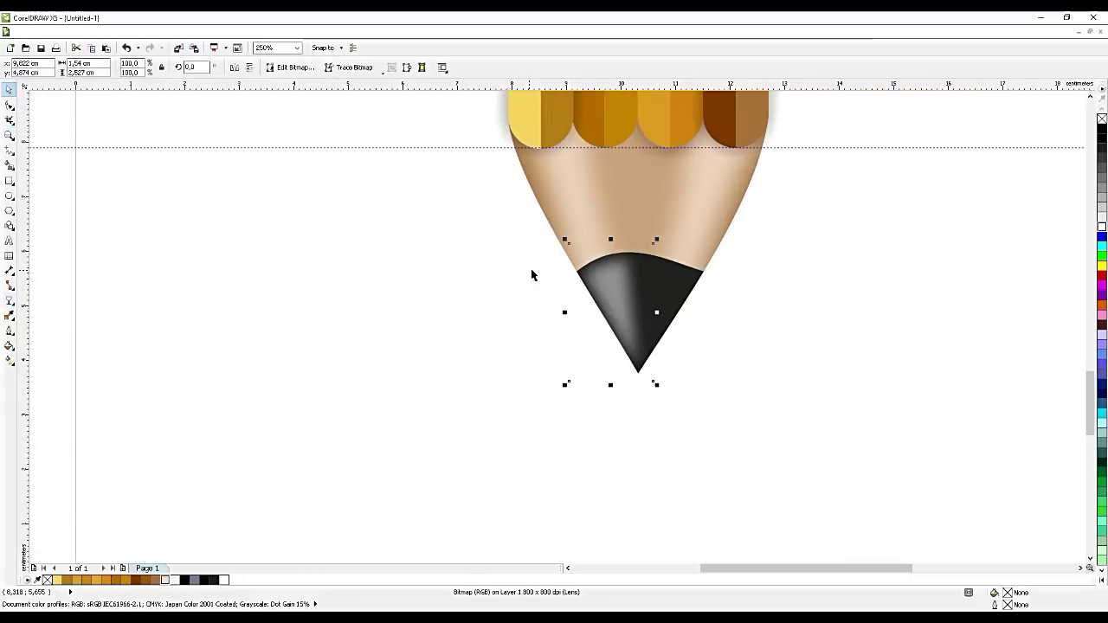
# - PowerClip the semi-transparent highlight inside the dark lead shape
pyautogui.scroll(2, 656, 279)
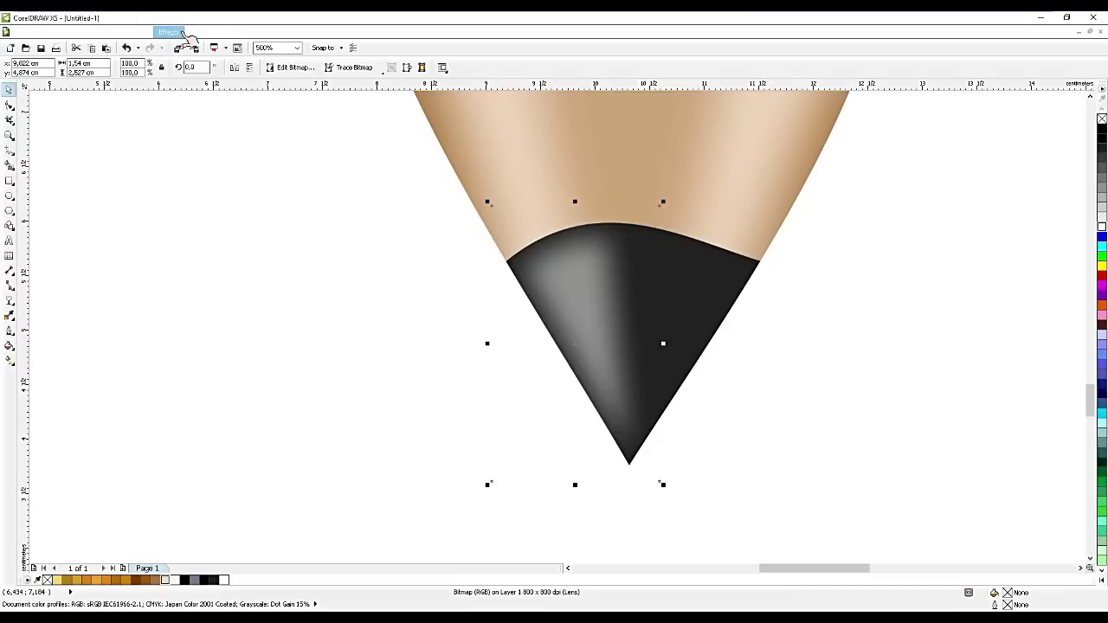
pyautogui.click(174, 32)
pyautogui.moveTo(199, 195)
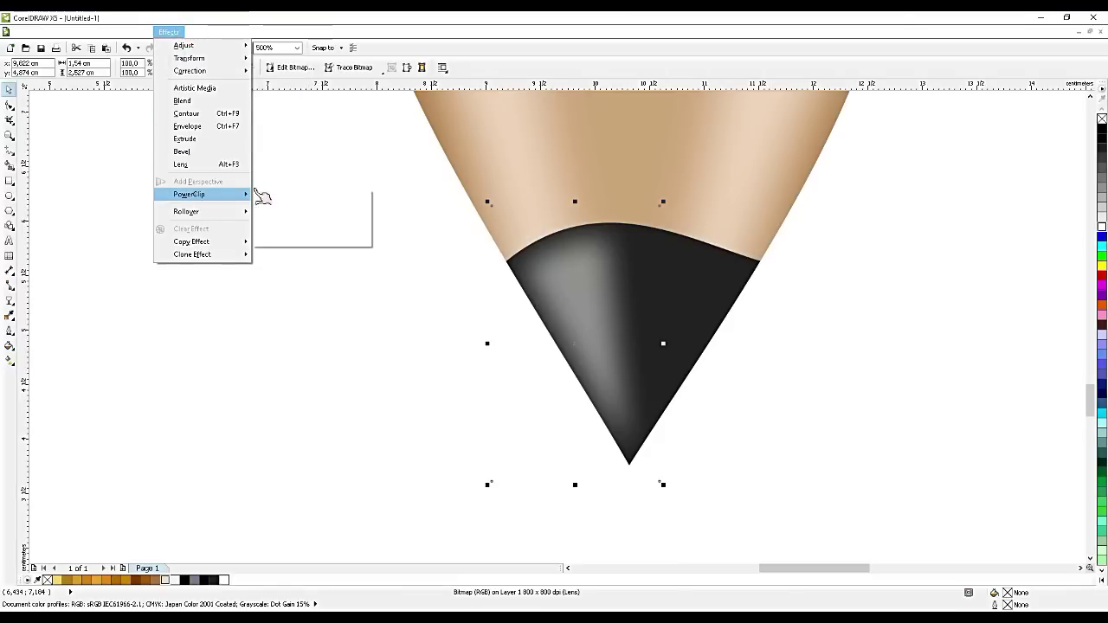
pyautogui.click(265, 192)
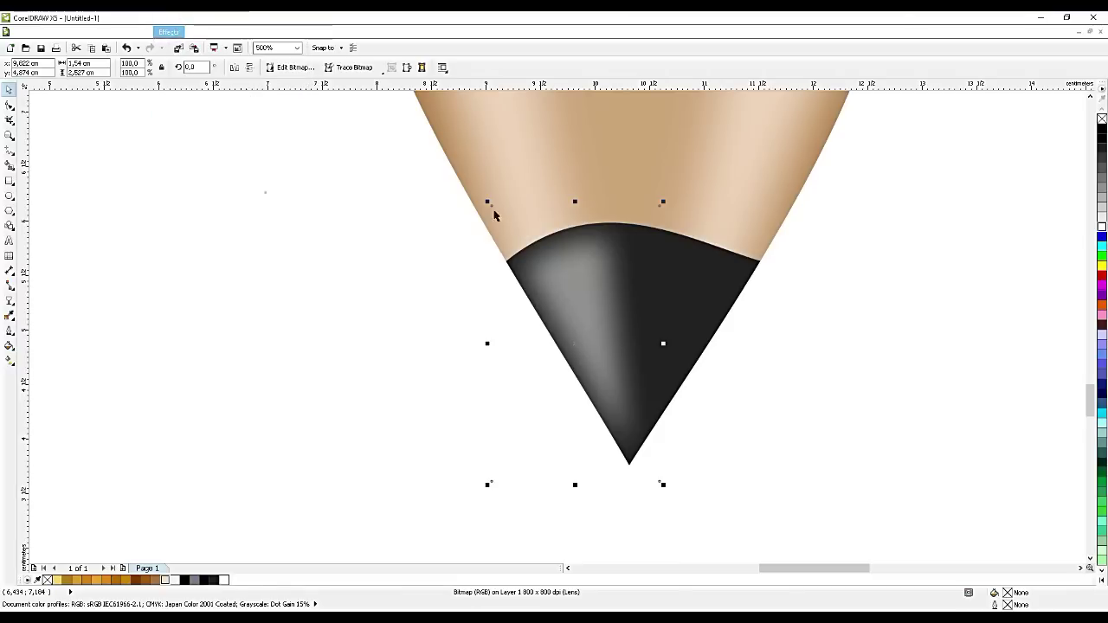
pyautogui.click(716, 297)
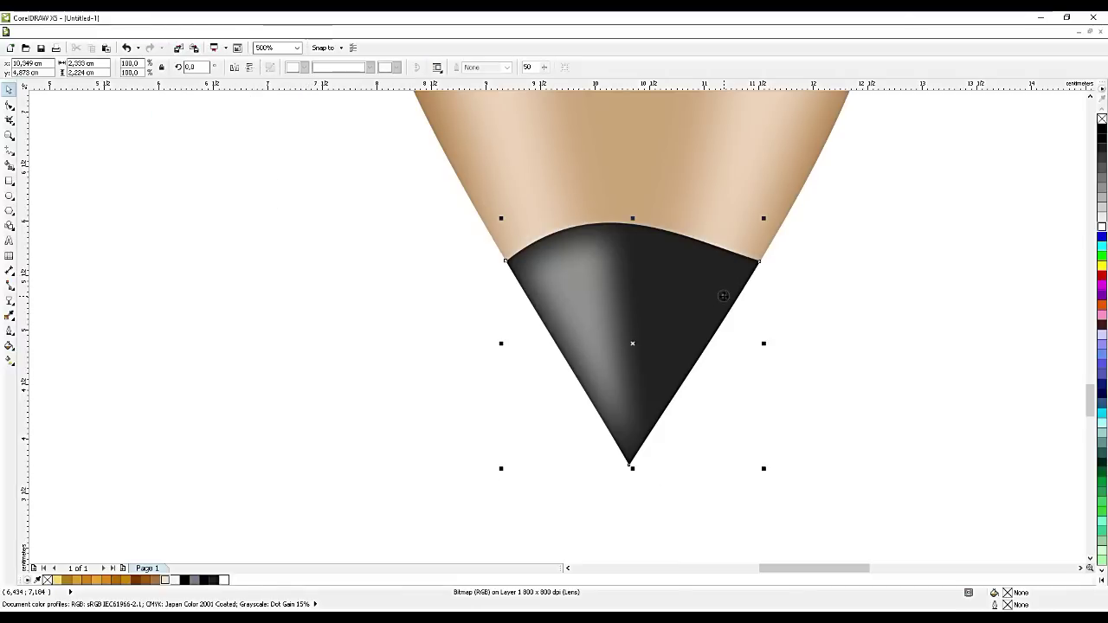
# - Inside the lead's PowerClip, duplicate the highlight, mirror it horizontally and place the copy over the lead's right edge
pyautogui.keyDown('ctrl'); pyautogui.click(601, 309); pyautogui.keyUp('ctrl')
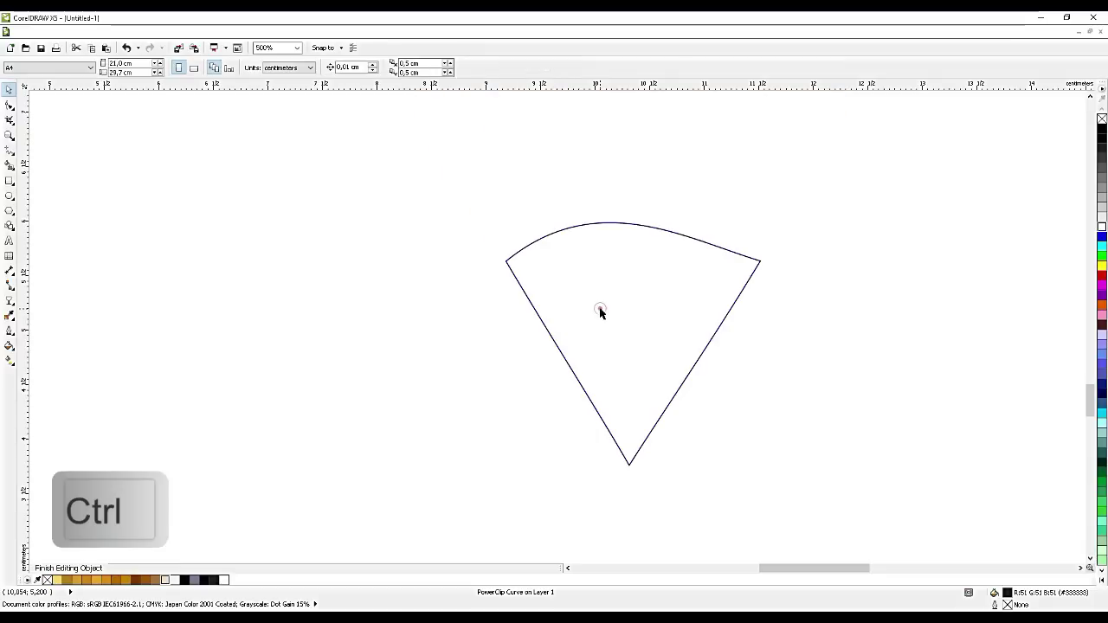
pyautogui.hotkey('ctrl', 'd')
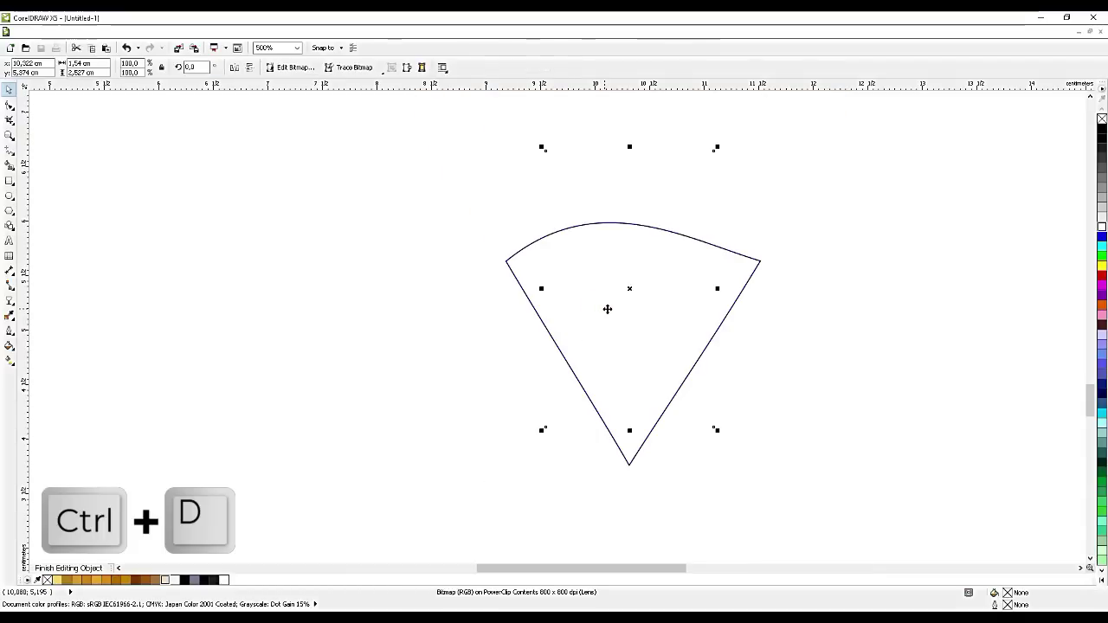
pyautogui.moveTo(616, 302); pyautogui.dragTo(762, 338)
pyautogui.click(232, 66)
pyautogui.moveTo(802, 306); pyautogui.dragTo(752, 321)
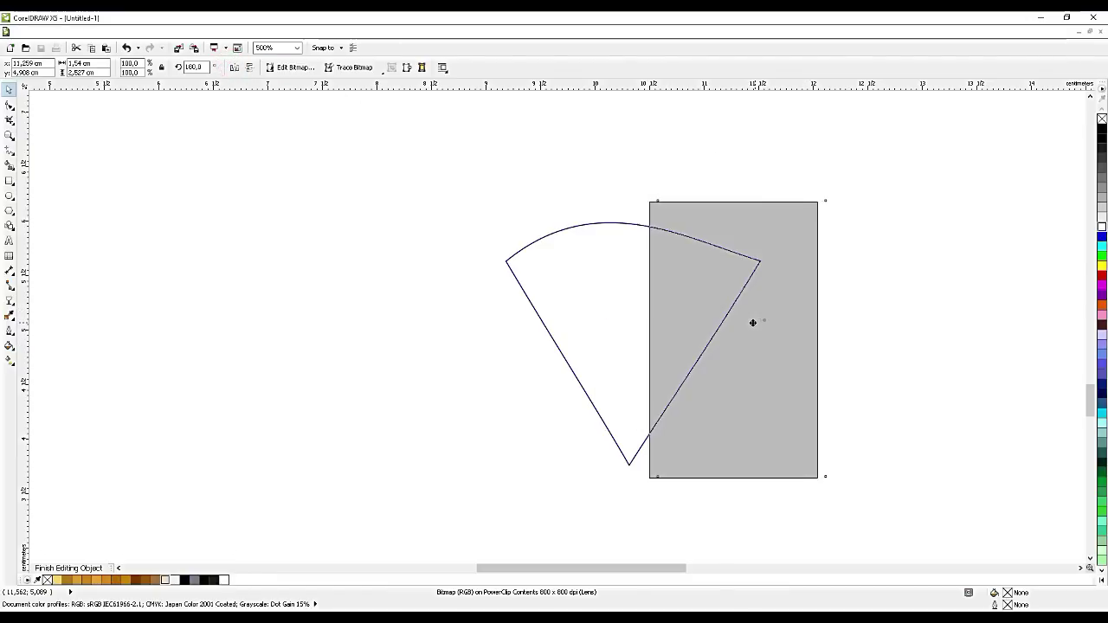
pyautogui.keyDown('ctrl'); pyautogui.click(435, 389); pyautogui.keyUp('ctrl')
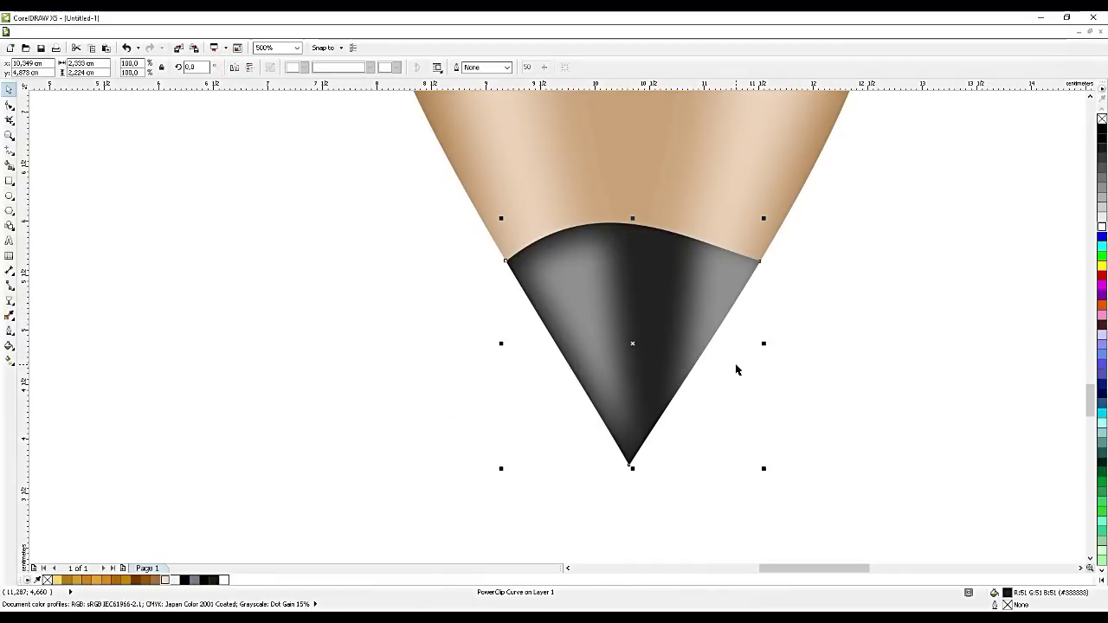
# - Rotate the mirrored highlight inside the lead clockwise to an angle of 167.1° to follow the lead's right side
pyautogui.keyDown('ctrl'); pyautogui.click(705, 327); pyautogui.keyUp('ctrl')
pyautogui.click(718, 314)
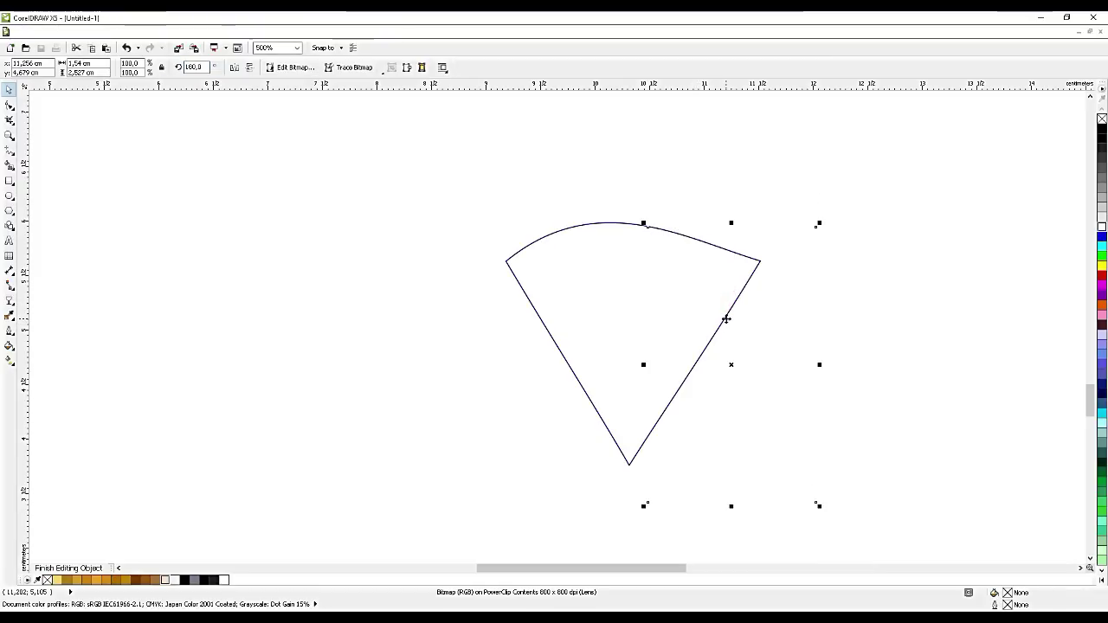
pyautogui.moveTo(833, 248); pyautogui.dragTo(809, 285)
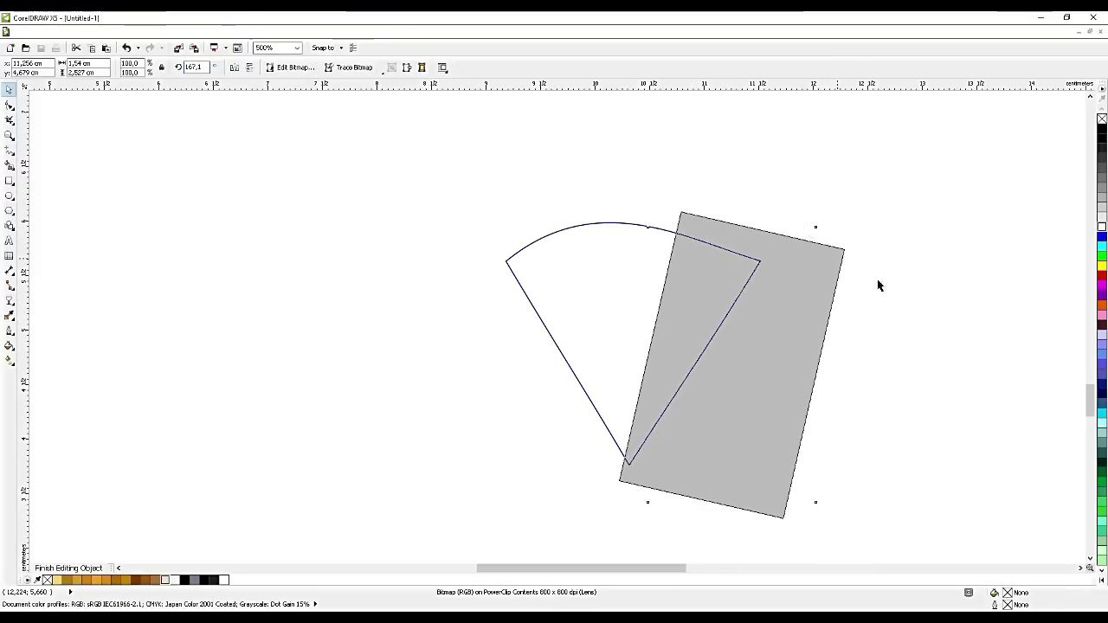
pyautogui.keyDown('ctrl'); pyautogui.click(895, 309); pyautogui.keyUp('ctrl')
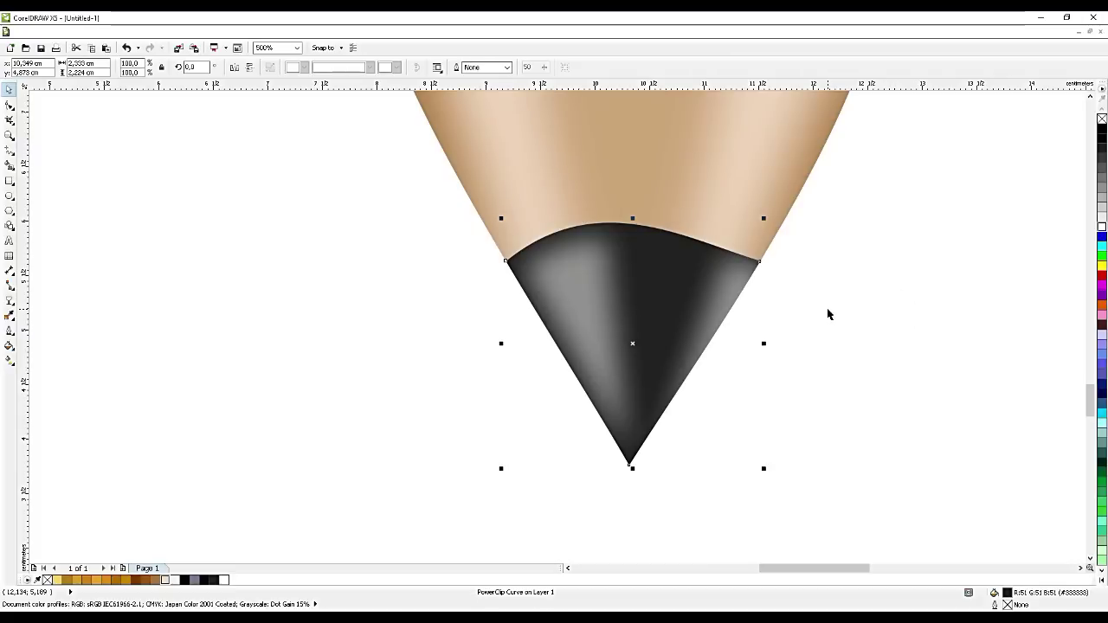
# - Group the wooden tip with the lead and send the group behind the arrow strips
pyautogui.click(312, 338)
pyautogui.scroll(-5, 690, 316)
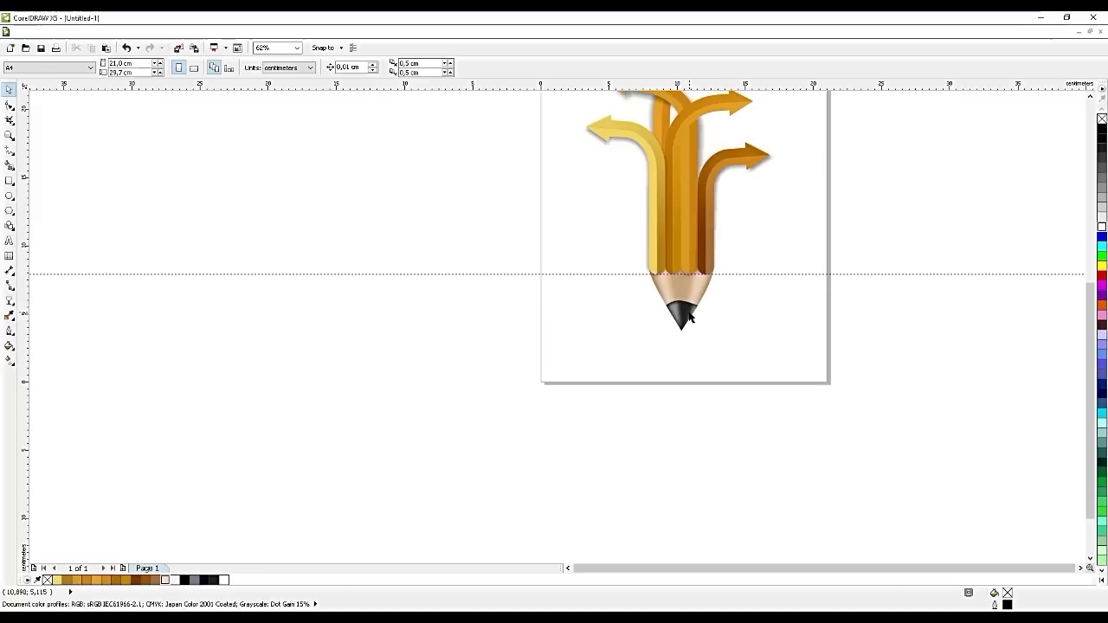
pyautogui.moveTo(751, 355)
pyautogui.mouseDown()
pyautogui.moveTo(615, 270)
pyautogui.moveTo(629, 258)
pyautogui.mouseUp()
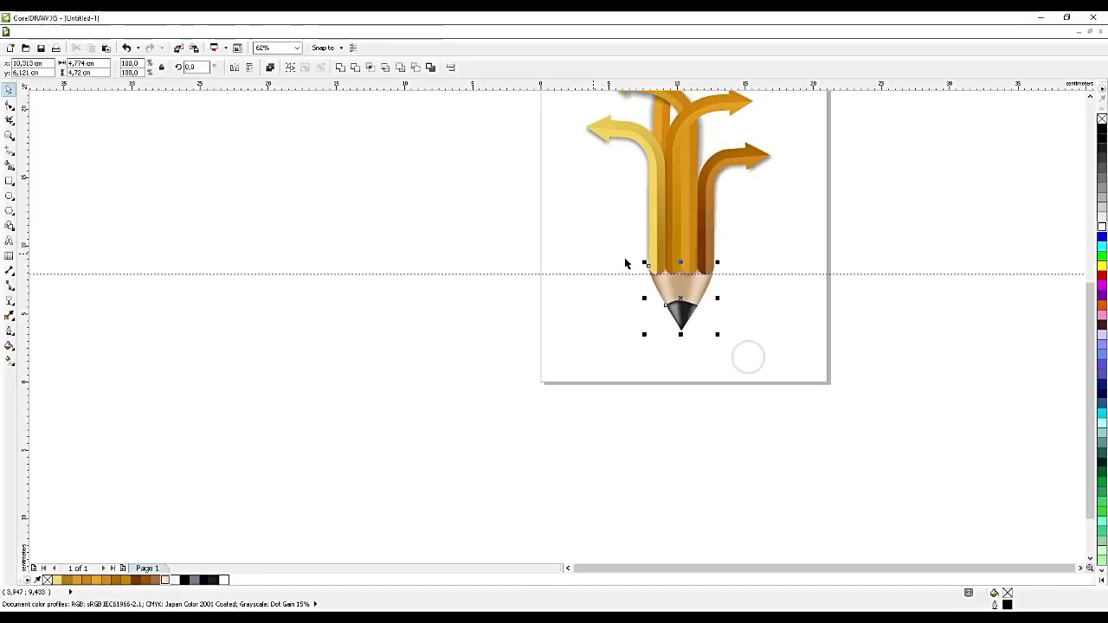
pyautogui.hotkey('ctrl', 'g')
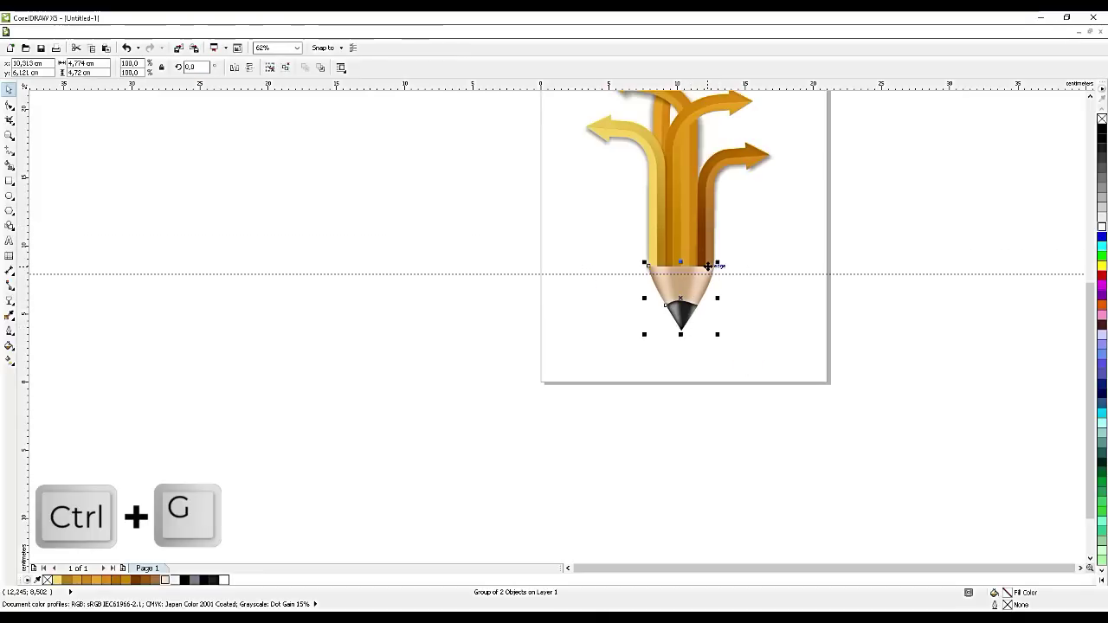
pyautogui.hotkey('ctrl', 'End')
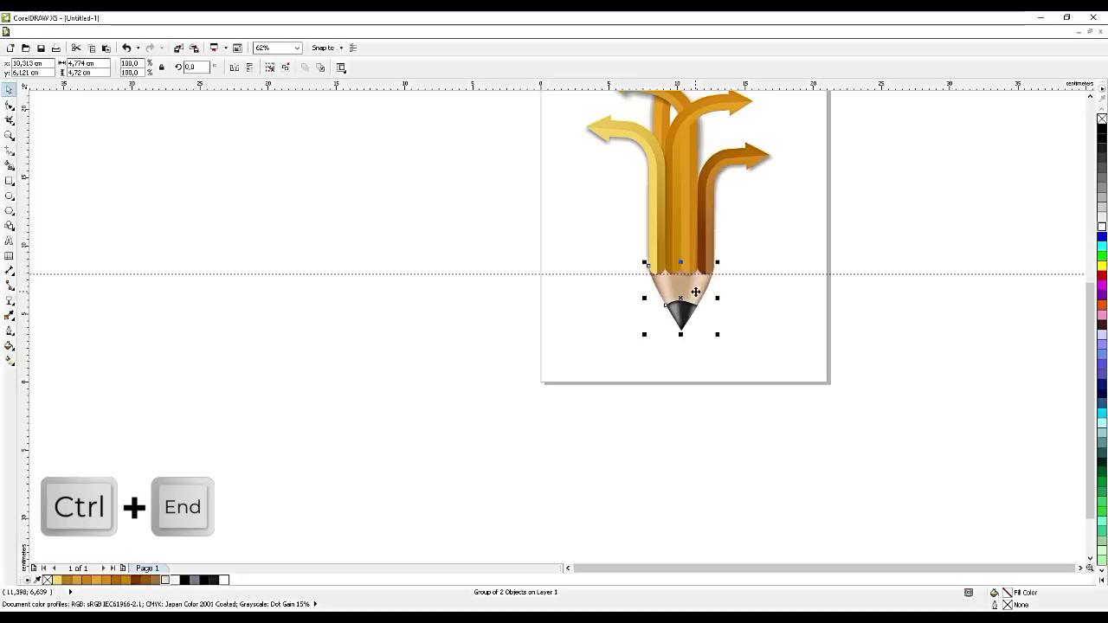
# - Switch the A4 page to landscape orientation
pyautogui.scroll(-2, 720, 299)
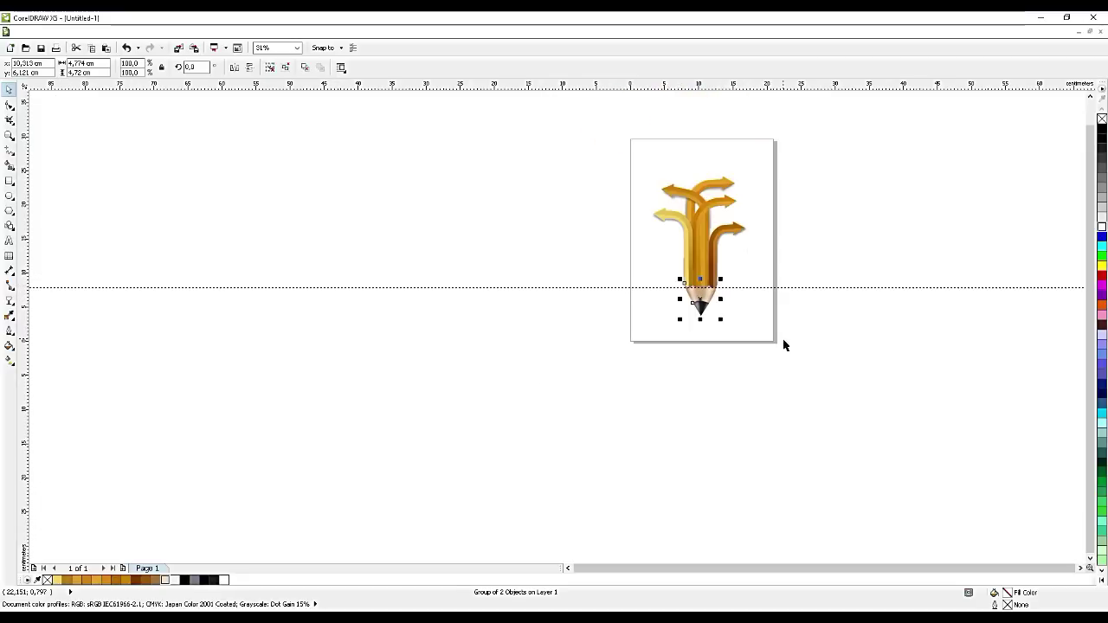
pyautogui.click(769, 295)
pyautogui.click(771, 290)
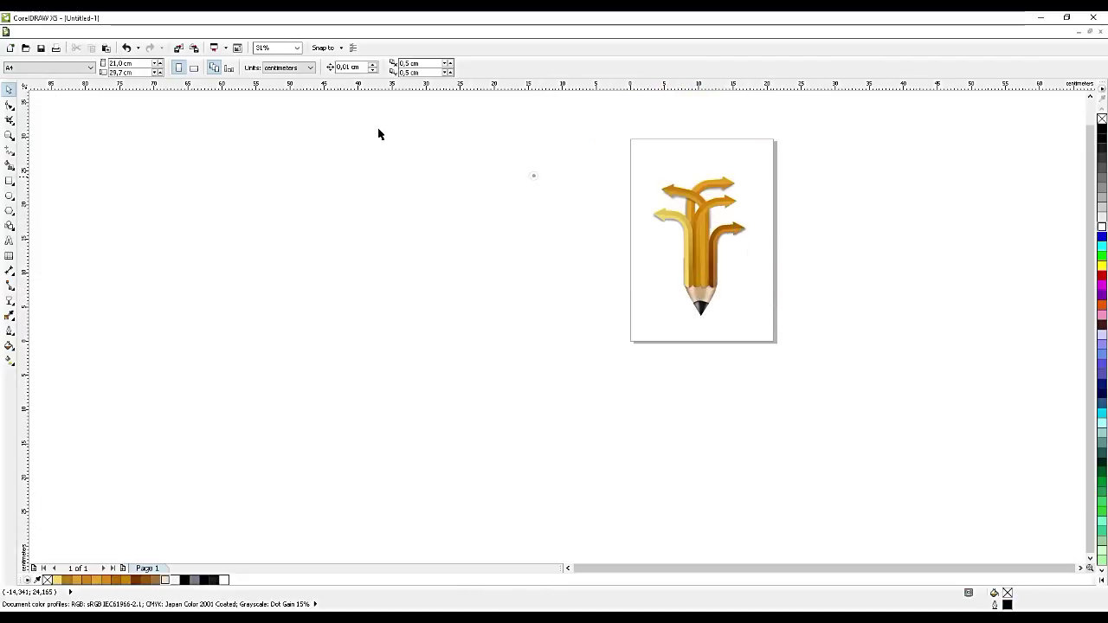
pyautogui.click(192, 68)
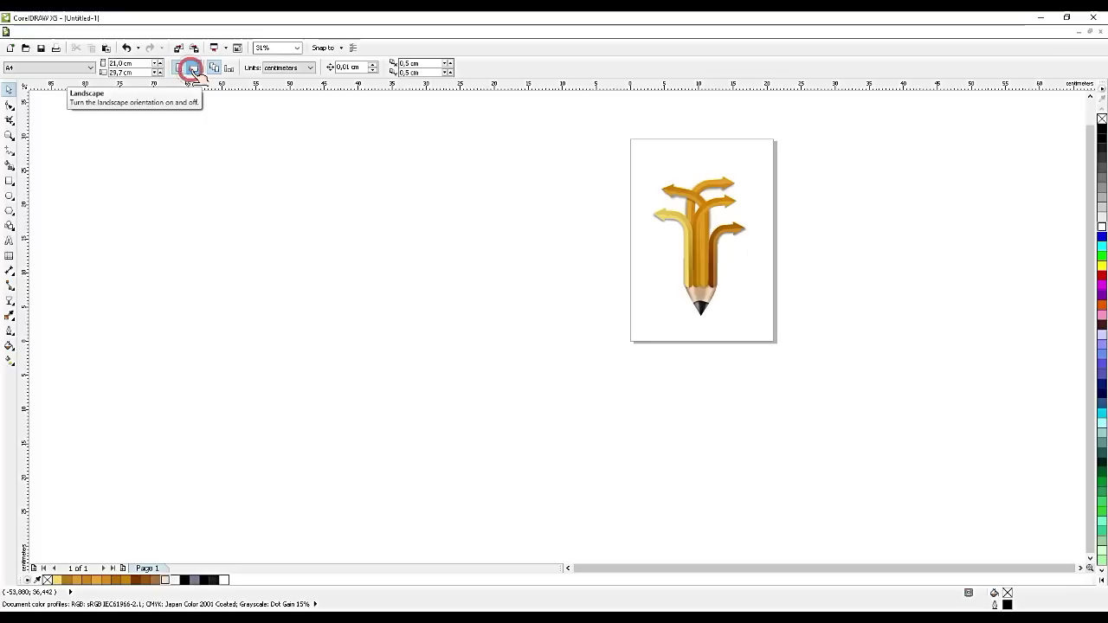
# - Group all the pencil parts and scale the group proportionally to about 90.4%, roughly 12.9 cm wide
pyautogui.moveTo(800, 362); pyautogui.dragTo(599, 161)
pyautogui.scroll(1, 750, 209)
pyautogui.hotkey('ctrl', 'g')
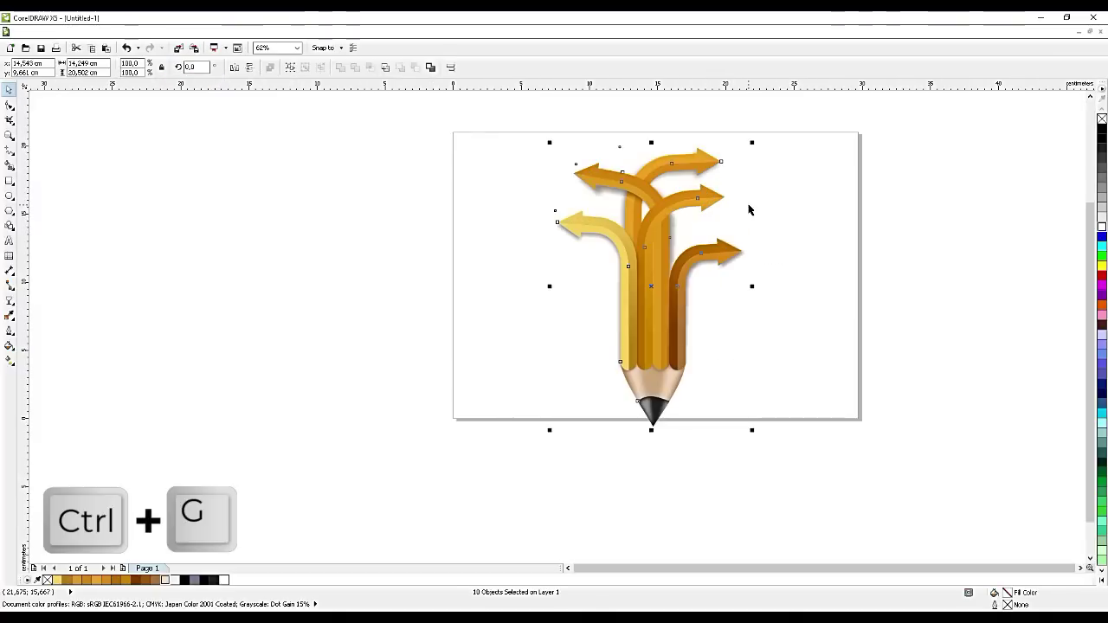
pyautogui.moveTo(751, 143); pyautogui.dragTo(743, 156)
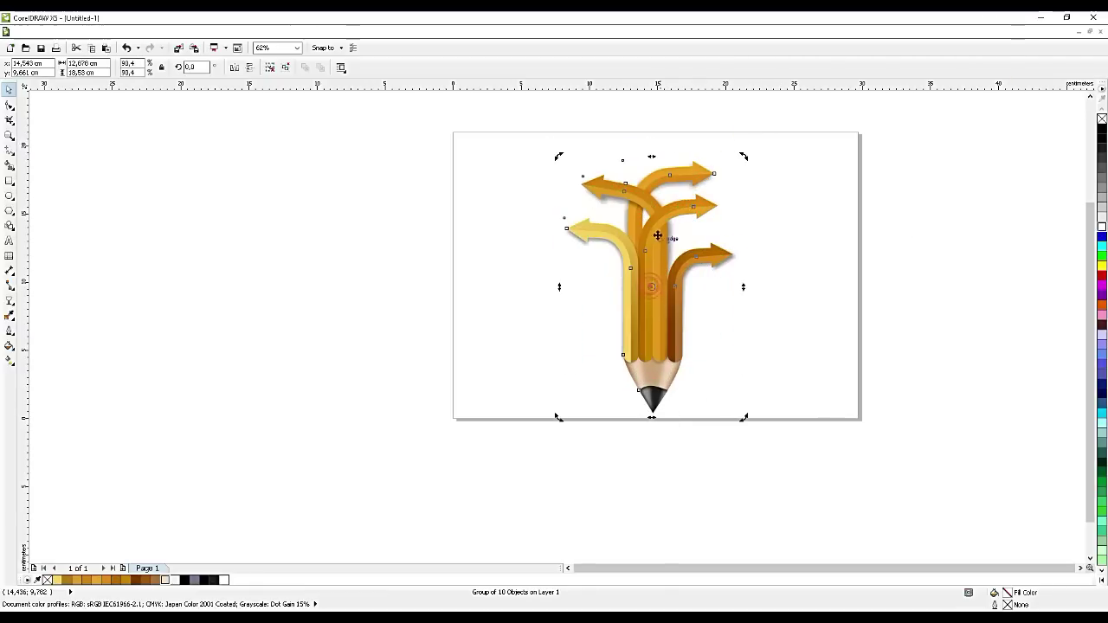
# - Tilt the pencil group clockwise to an angle of 329.1° so it lies diagonally, and reduce its scale to about 81.8%
pyautogui.moveTo(650, 213); pyautogui.dragTo(649, 206)
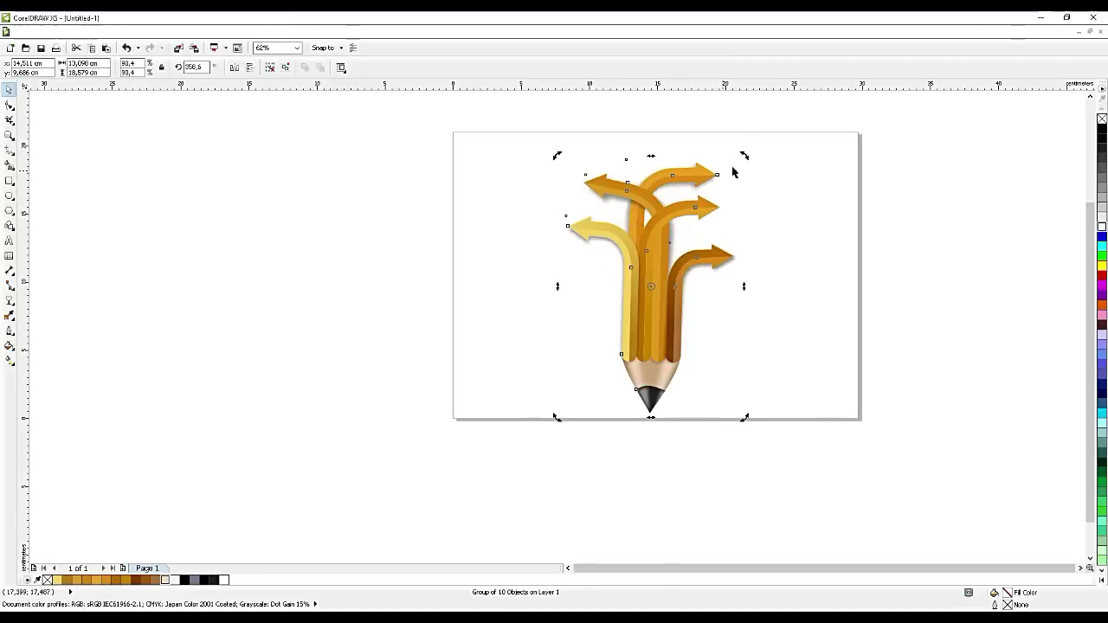
pyautogui.moveTo(743, 156); pyautogui.dragTo(790, 233)
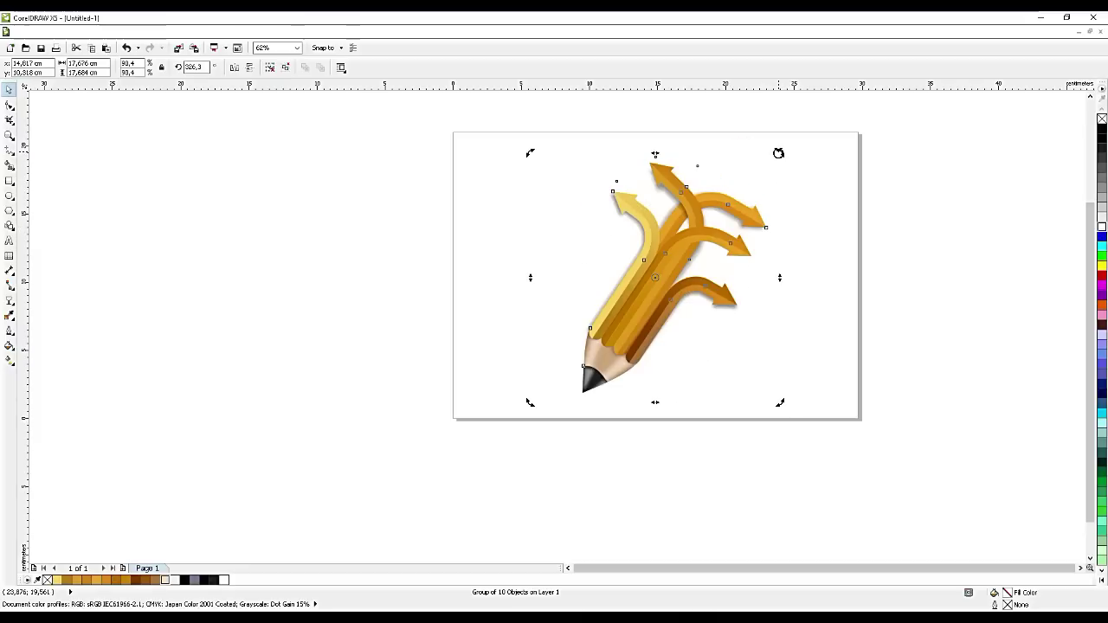
pyautogui.moveTo(778, 153); pyautogui.dragTo(783, 155)
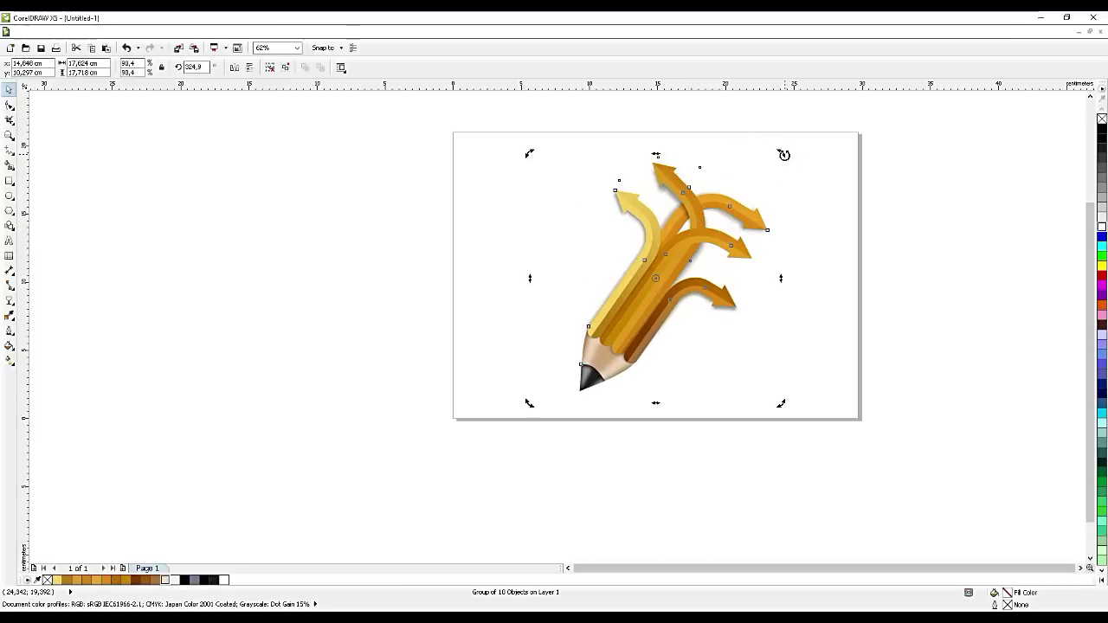
pyautogui.hotkey('ctrl', 'z')
pyautogui.scroll(2, 649, 421)
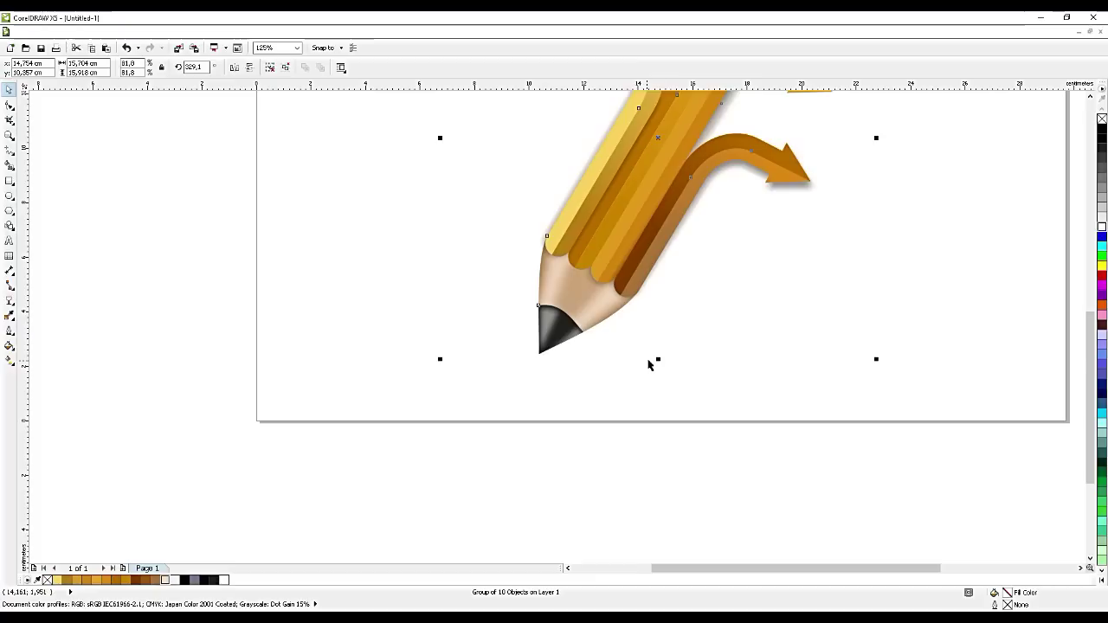
# - Draw a thin horizontal rectangle about 6.5 cm by 0.48 cm starting at the point of the pencil lead
pyautogui.scroll(2, 650, 364)
pyautogui.click(9, 181)
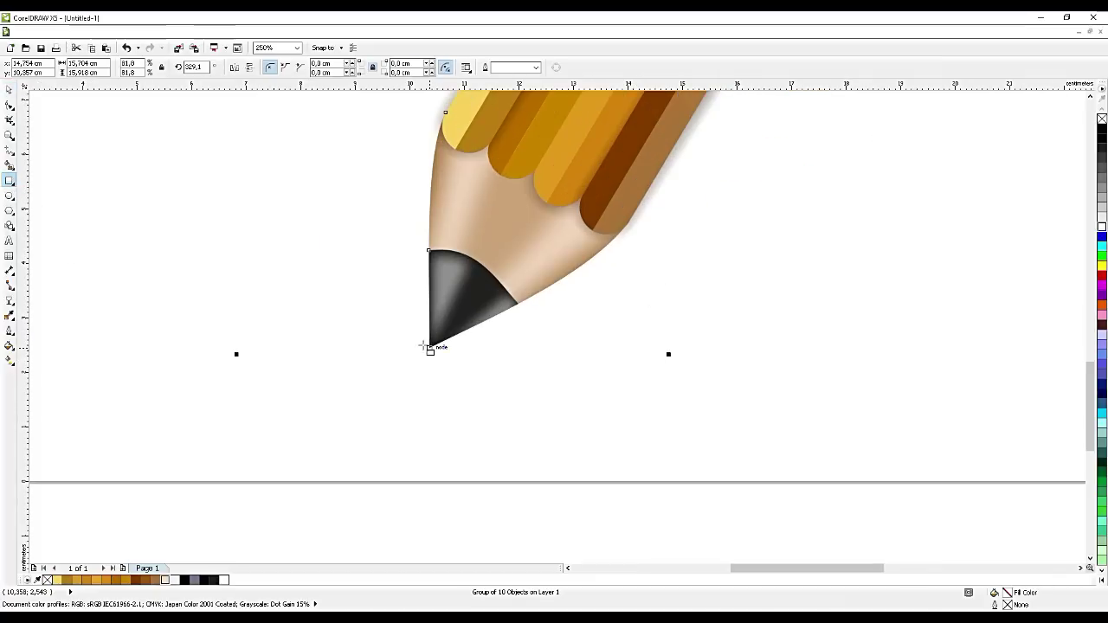
pyautogui.moveTo(430, 349); pyautogui.dragTo(785, 375)
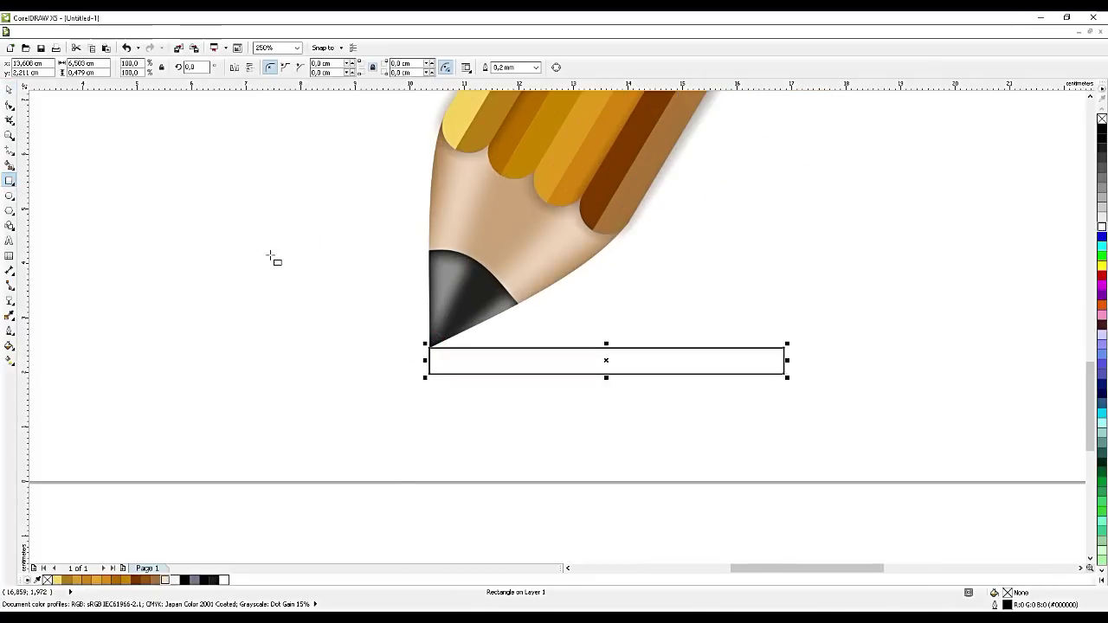
# - Convert the rectangle to curves and reshape it into a wedge about 6.54 cm by 0.71 cm with its sharp point at the lead tip
pyautogui.click(9, 105)
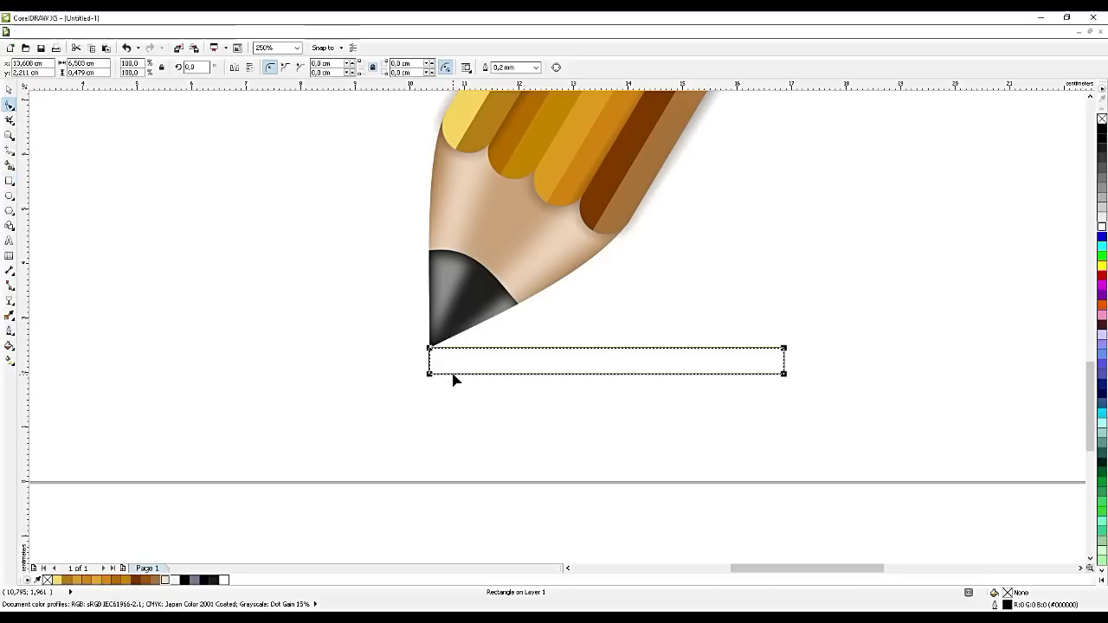
pyautogui.hotkey('ctrl', 'q')
pyautogui.doubleClick(430, 373)
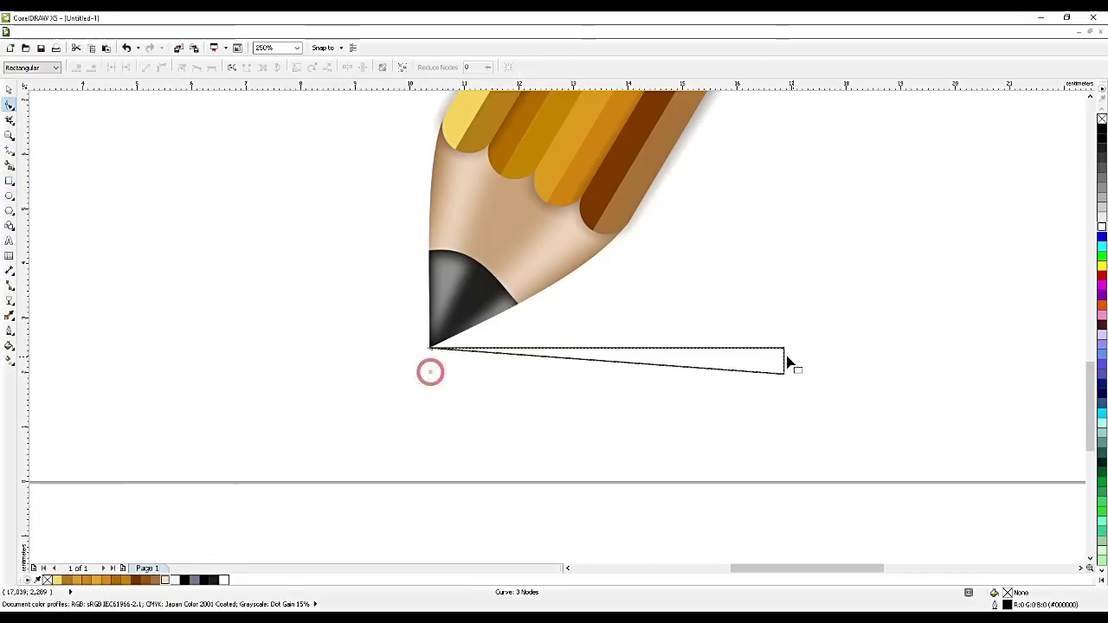
pyautogui.moveTo(785, 350); pyautogui.dragTo(786, 337)
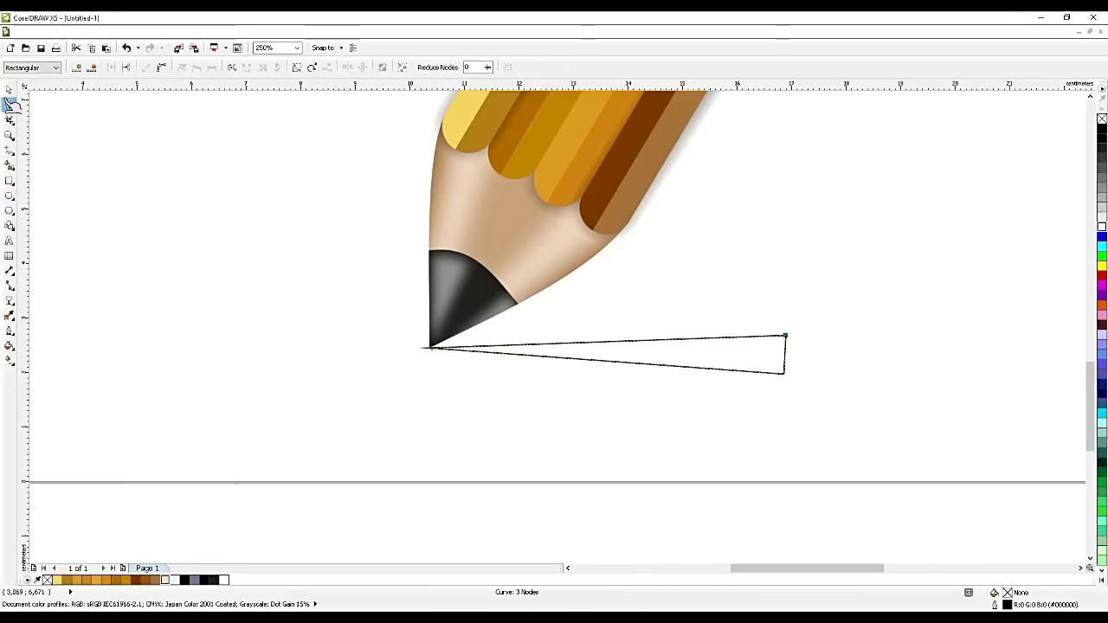
pyautogui.click(8, 89)
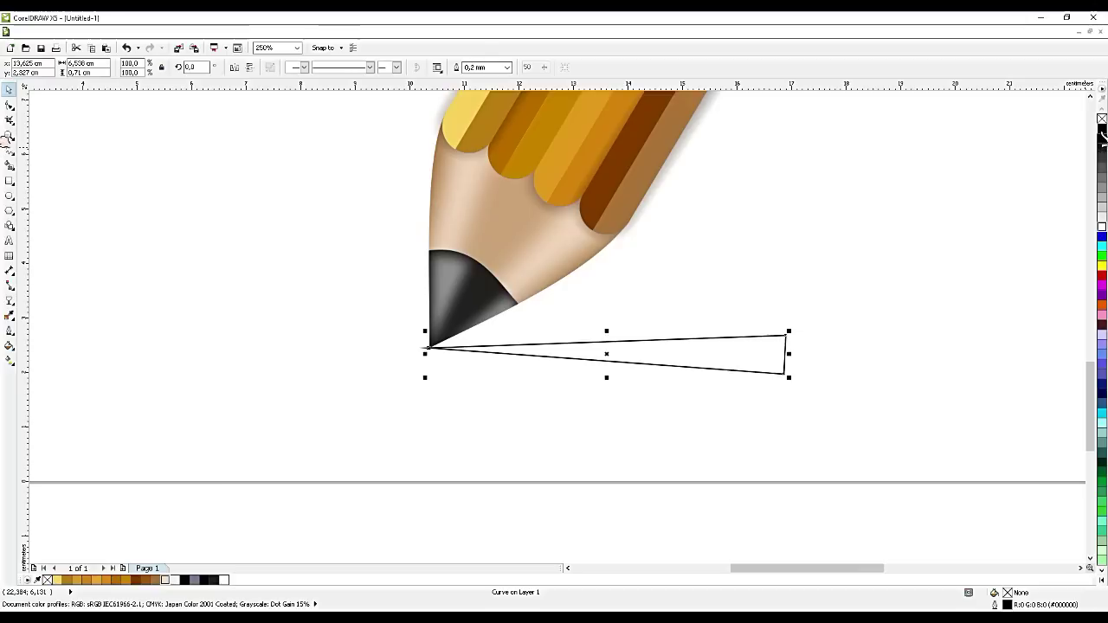
# - Fill the wedge with dark grey #1A1A1A and remove its outline
pyautogui.click(1102, 128)
pyautogui.rightClick(1102, 118)
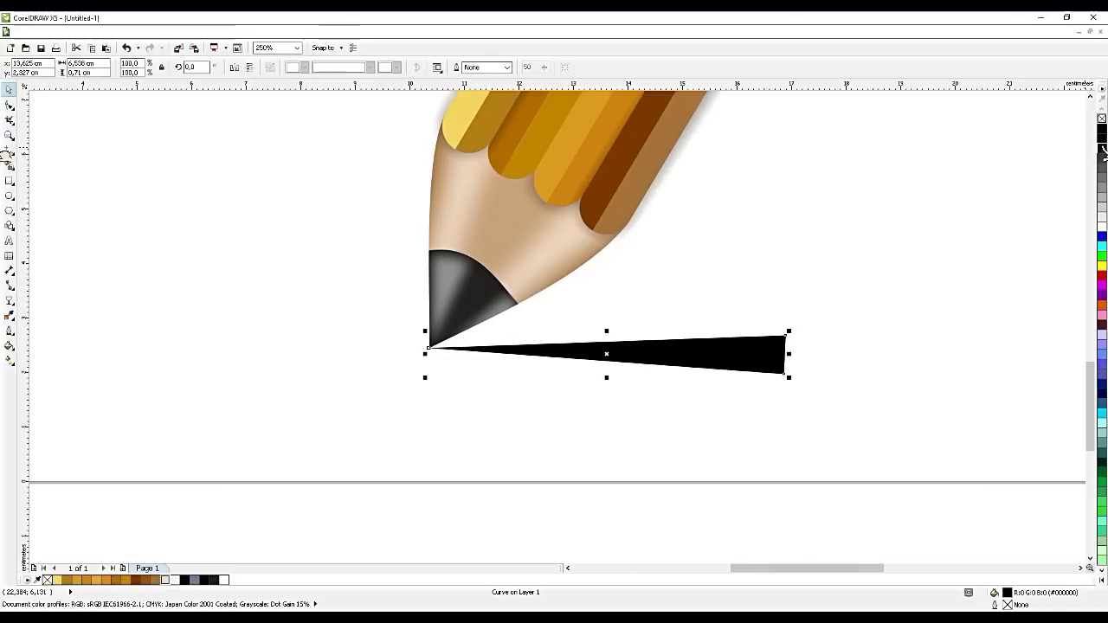
pyautogui.click(1102, 145)
pyautogui.click(1102, 137)
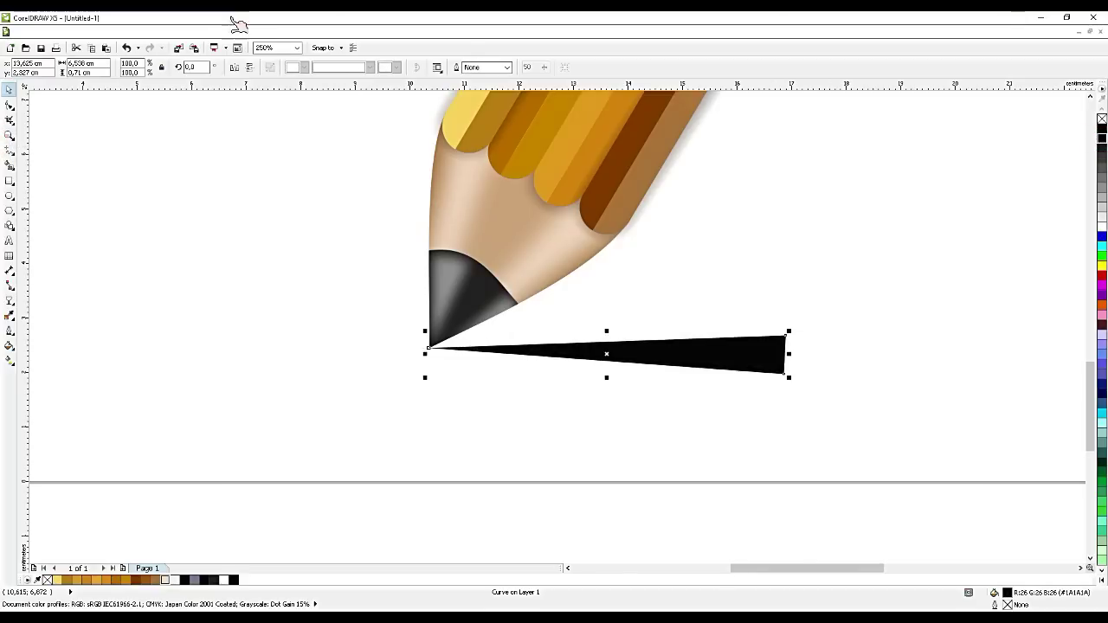
# - Convert the dark wedge to a bitmap with the offered conversion settings
pyautogui.click(204, 33)
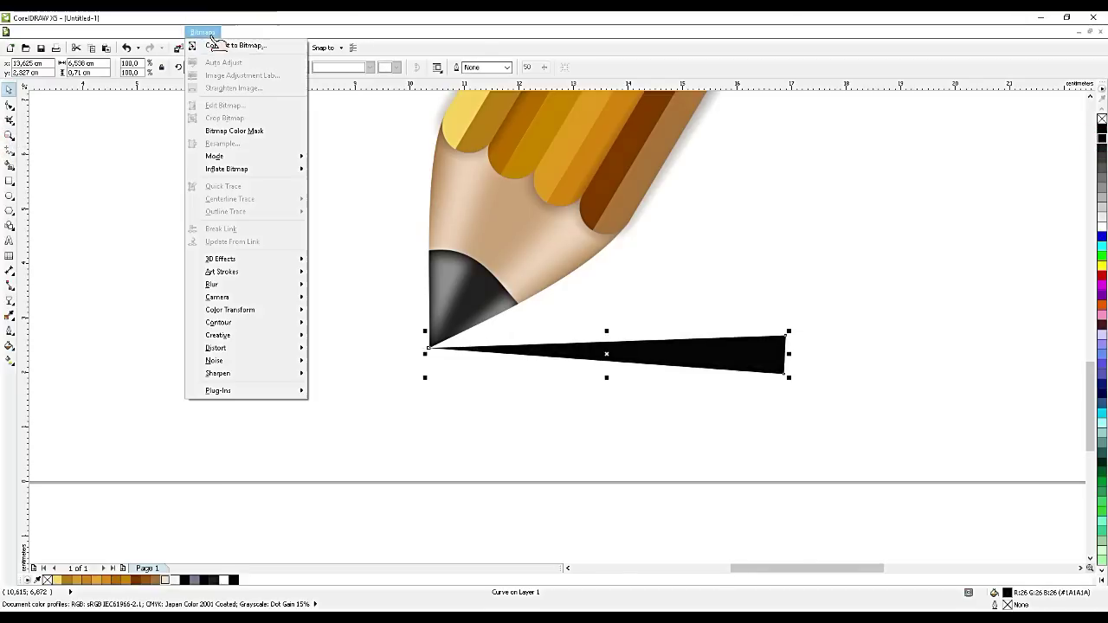
pyautogui.click(229, 45)
pyautogui.click(522, 381)
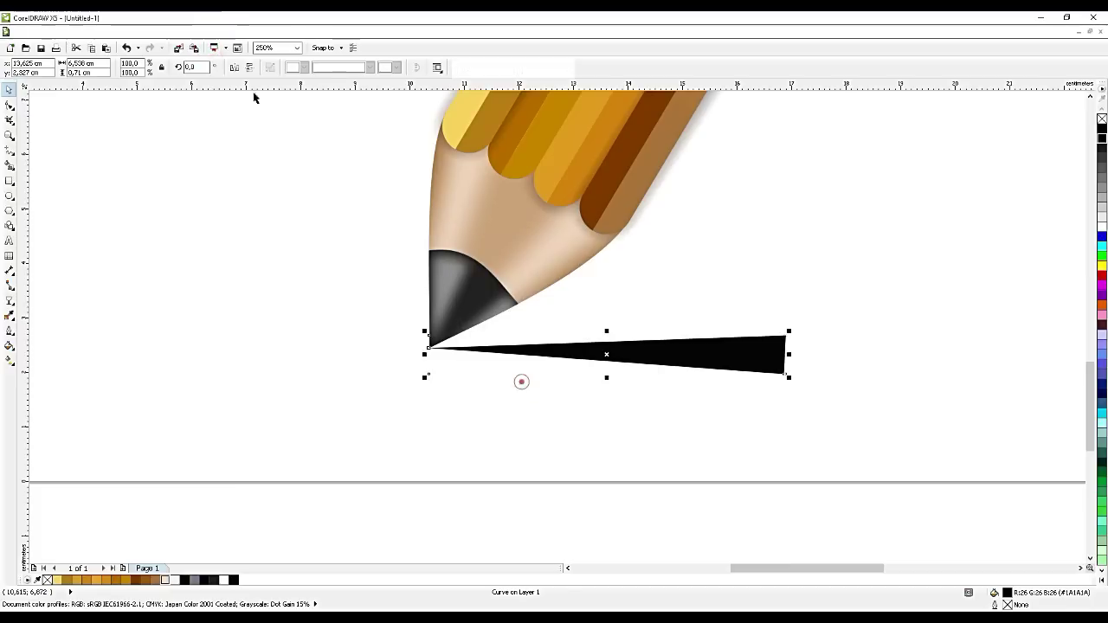
# - Apply a Gaussian Blur with a radius of 47 pixels to the wedge bitmap
pyautogui.click(205, 33)
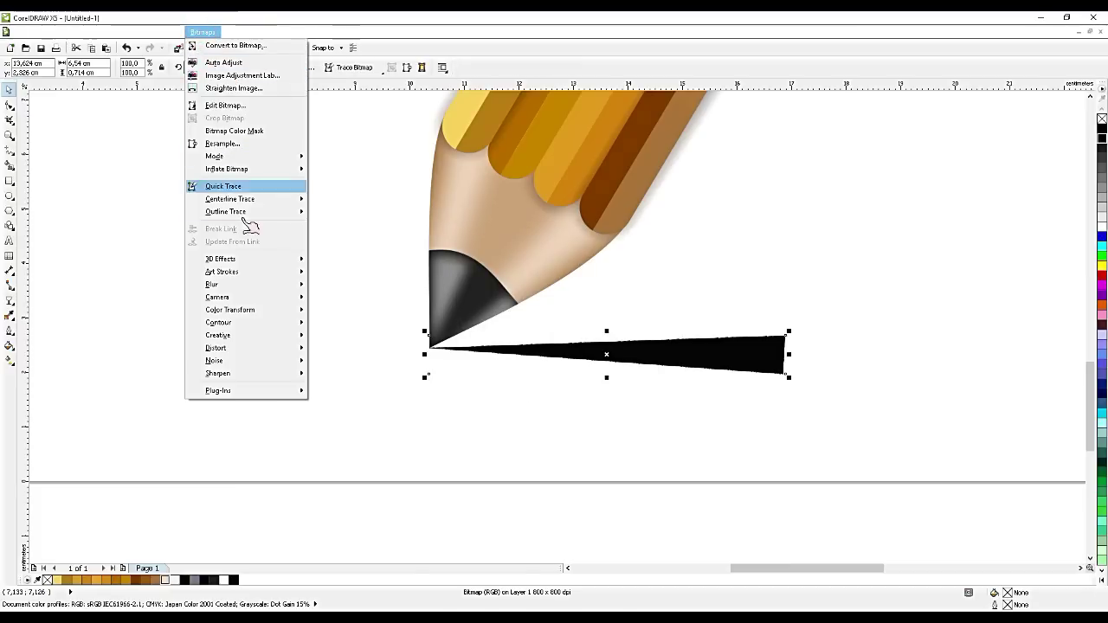
pyautogui.moveTo(245, 288)
pyautogui.click(334, 297)
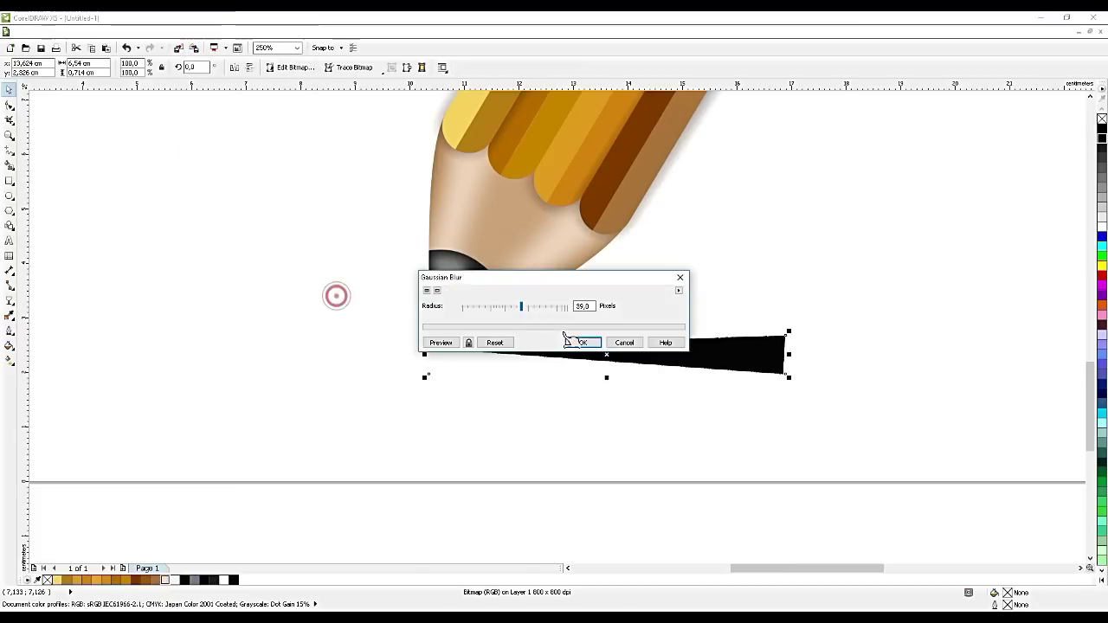
pyautogui.moveTo(561, 285)
pyautogui.mouseDown()
pyautogui.moveTo(831, 208)
pyautogui.moveTo(742, 252)
pyautogui.mouseUp()
pyautogui.click(709, 265)
pyautogui.click(712, 265)
pyautogui.click(782, 230)
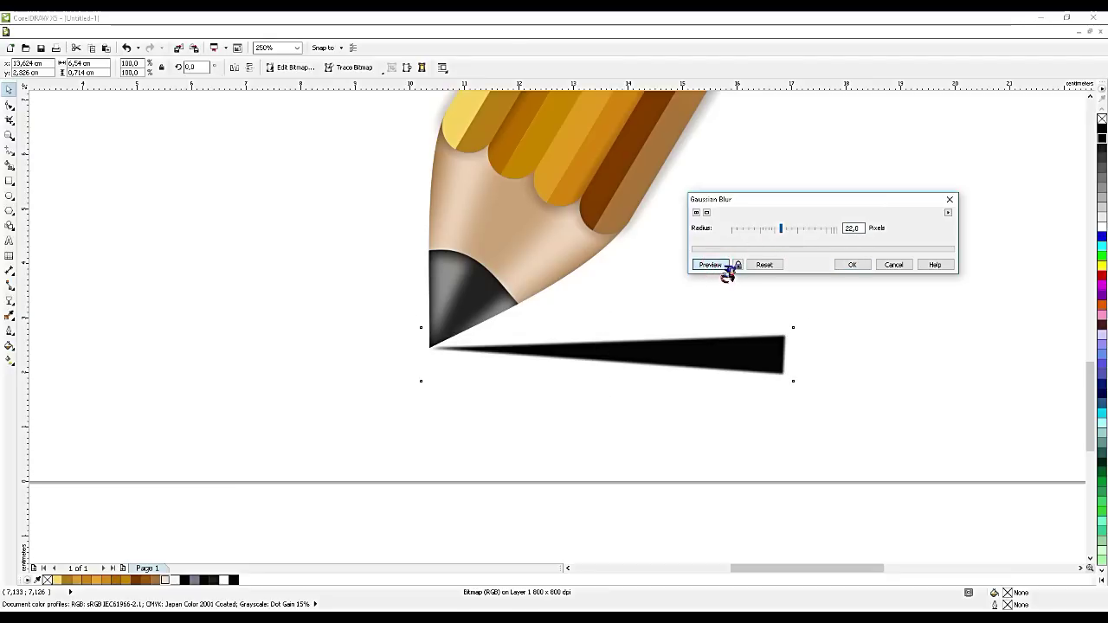
pyautogui.click(795, 228)
pyautogui.click(710, 265)
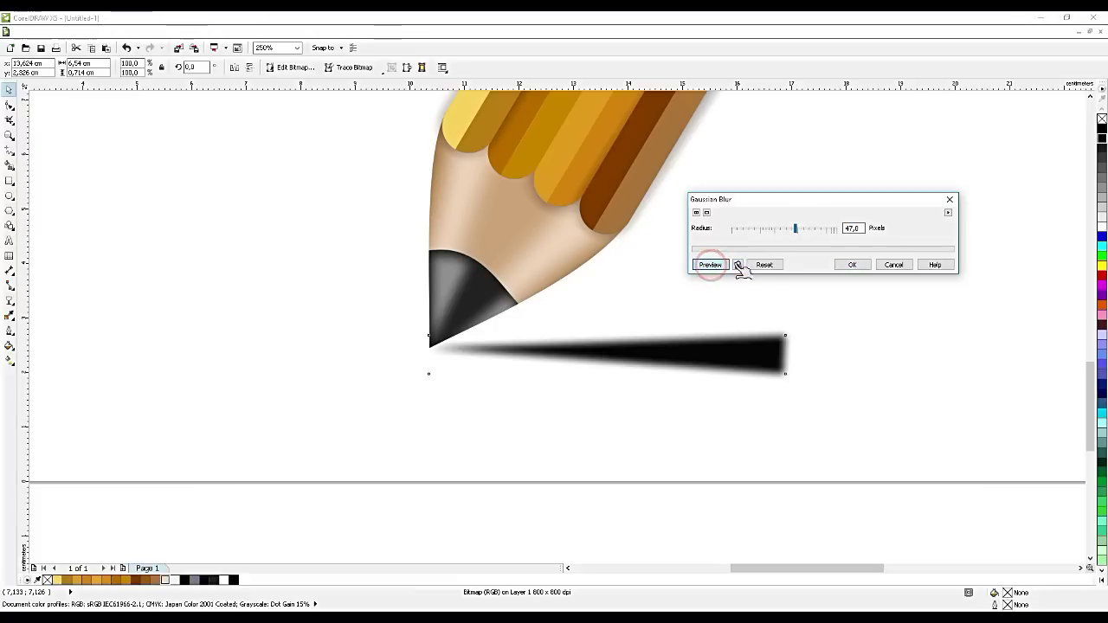
pyautogui.click(852, 265)
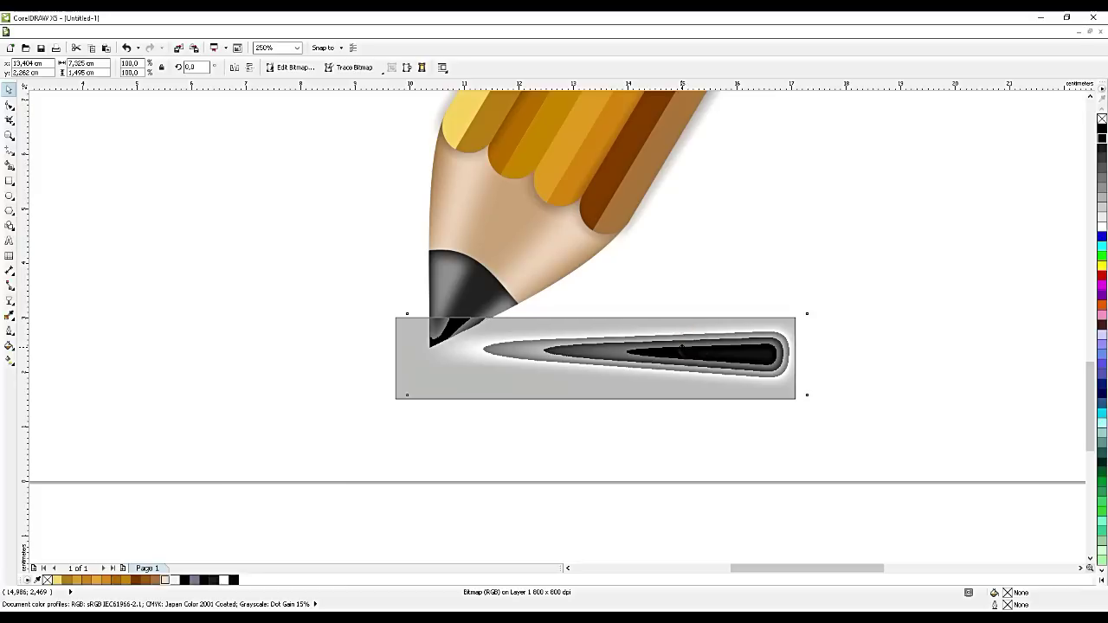
# - Apply a linear transparency along the blurred shadow so that it fades out away from the pencil tip
pyautogui.click(11, 301)
pyautogui.click(70, 374)
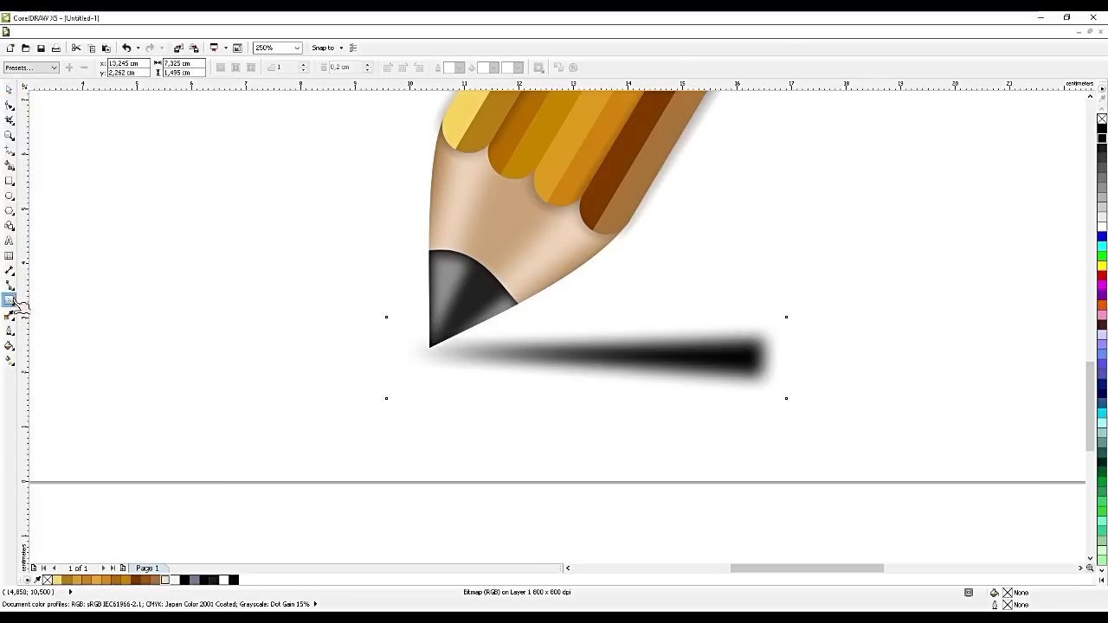
pyautogui.click(13, 303)
pyautogui.click(52, 375)
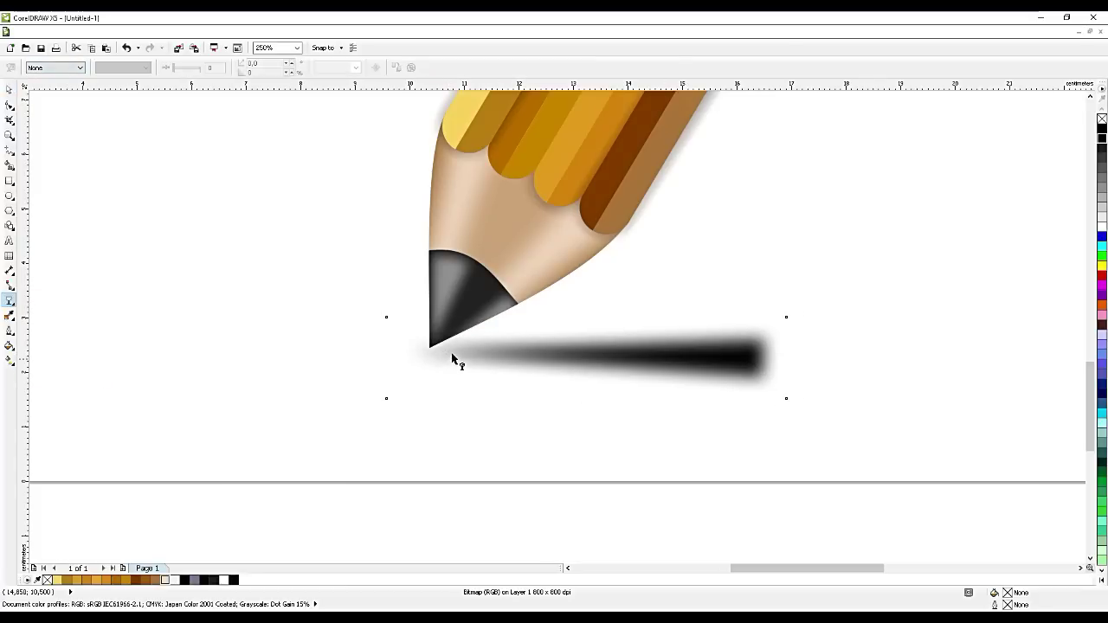
pyautogui.moveTo(762, 353)
pyautogui.mouseDown()
pyautogui.moveTo(830, 348)
pyautogui.moveTo(403, 356)
pyautogui.moveTo(470, 352)
pyautogui.mouseUp()
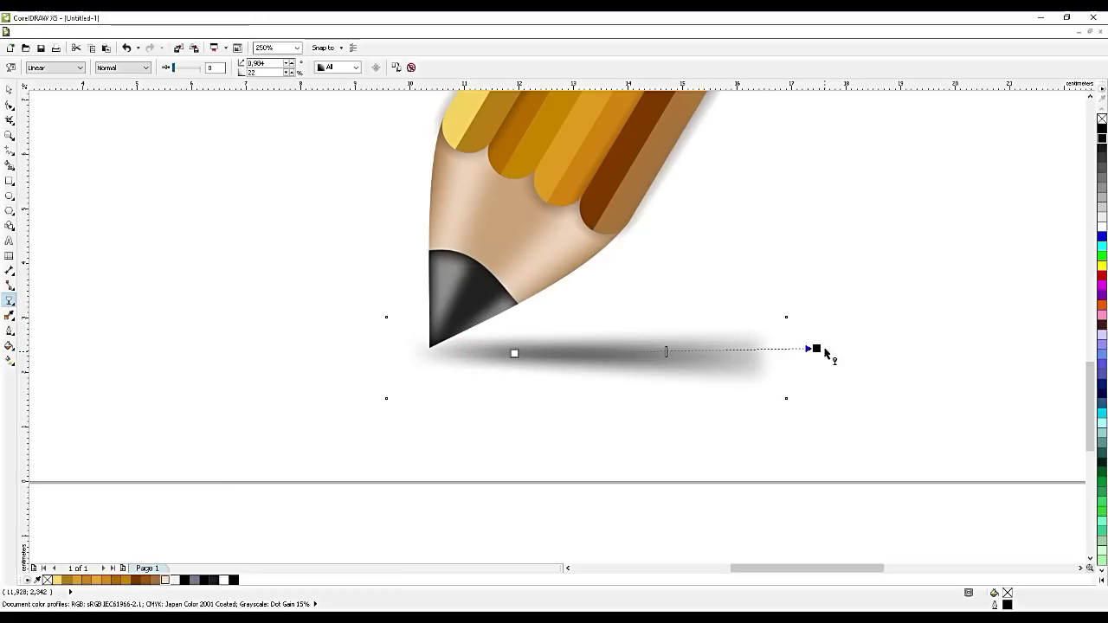
pyautogui.moveTo(814, 351); pyautogui.dragTo(800, 350)
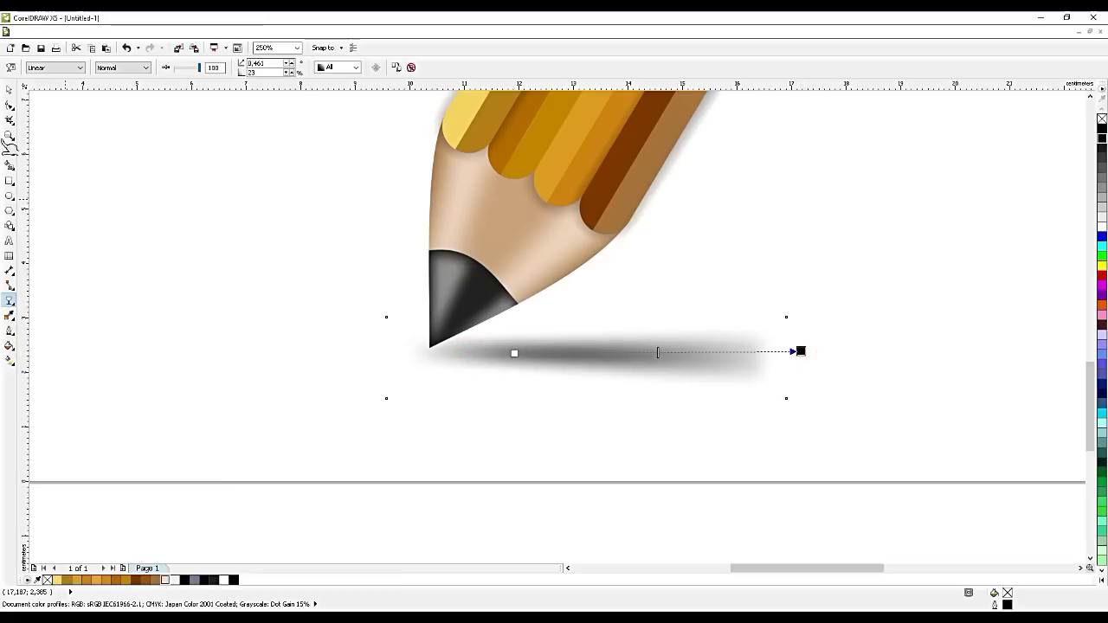
pyautogui.click(10, 102)
pyautogui.click(150, 190)
# - Add the artistic text FIRST in the empty area beside the upper arrows
pyautogui.scroll(-4, 546, 403)
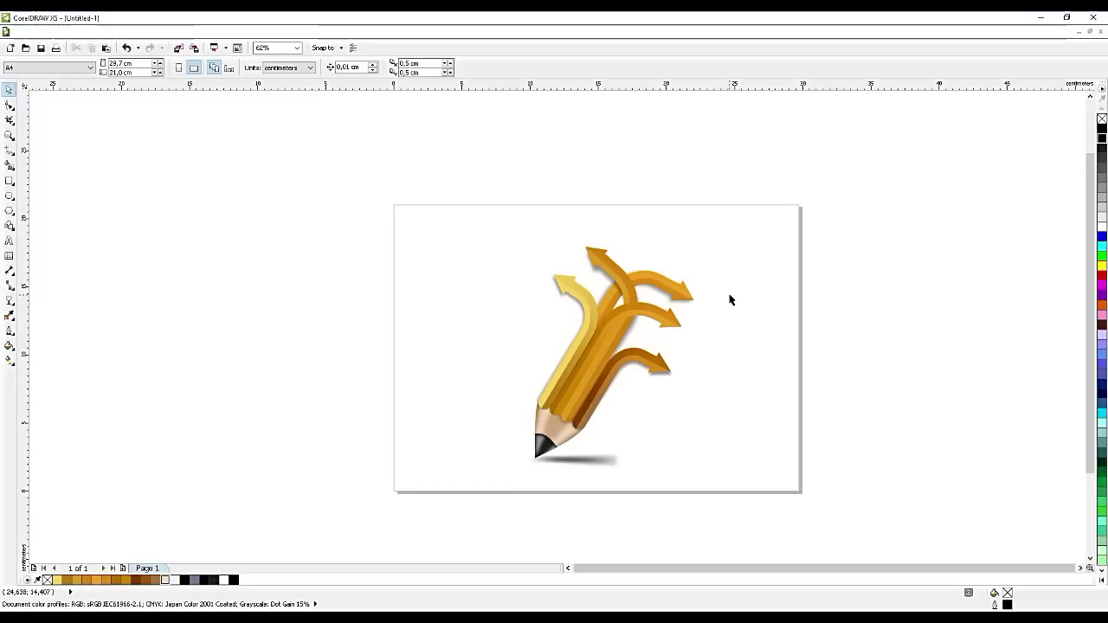
pyautogui.scroll(2, 727, 294)
pyautogui.scroll(2, 724, 285)
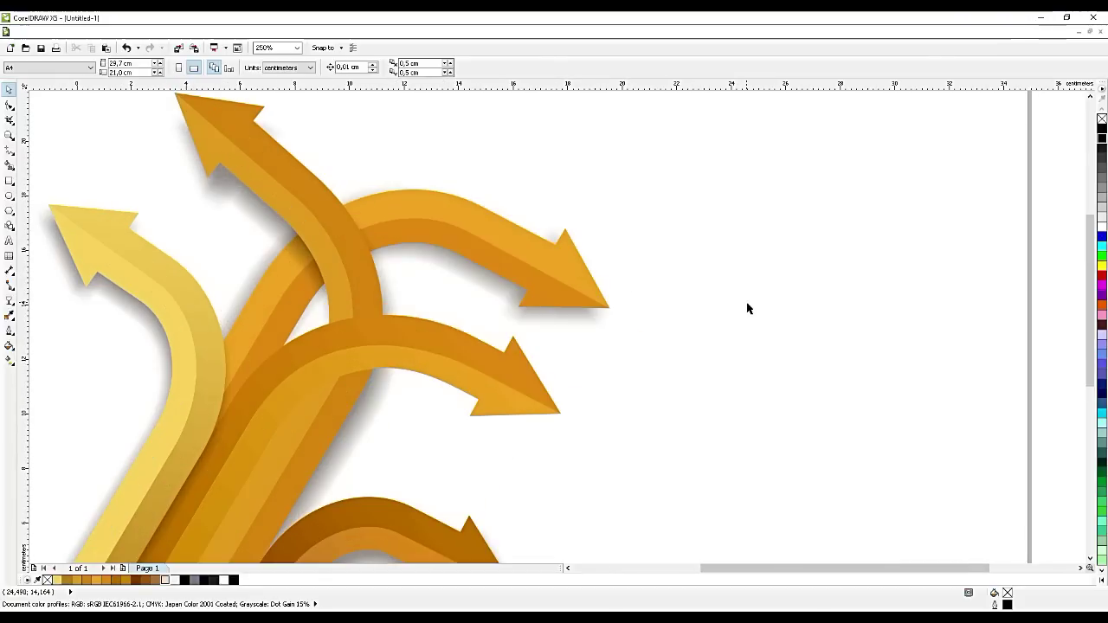
pyautogui.scroll(-2, 747, 307)
pyautogui.scroll(2, 358, 169)
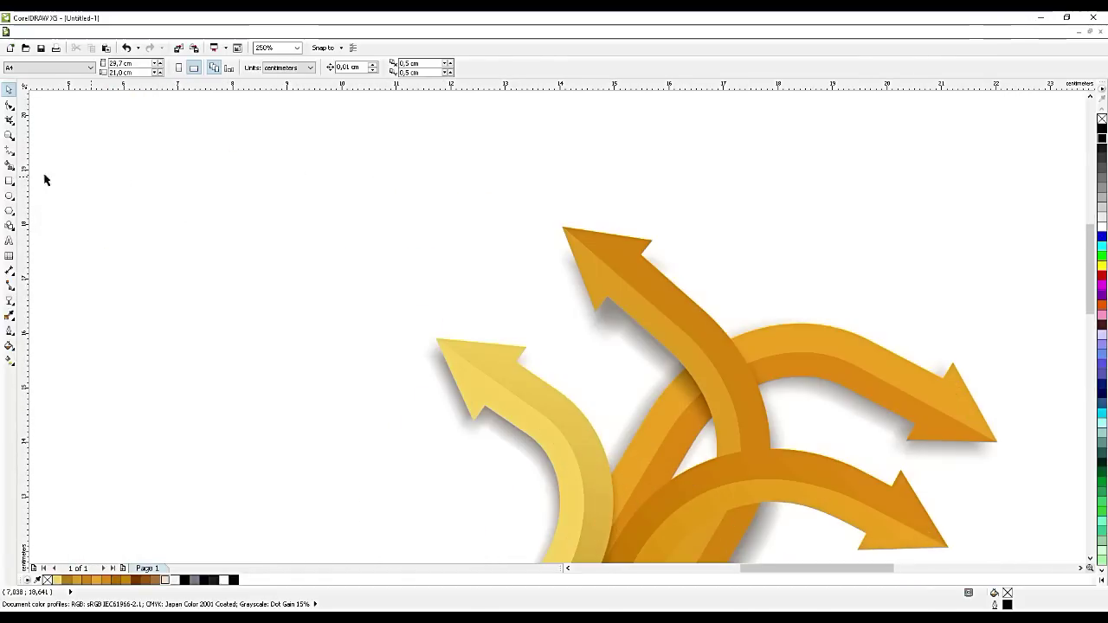
pyautogui.click(8, 240)
pyautogui.click(262, 205)
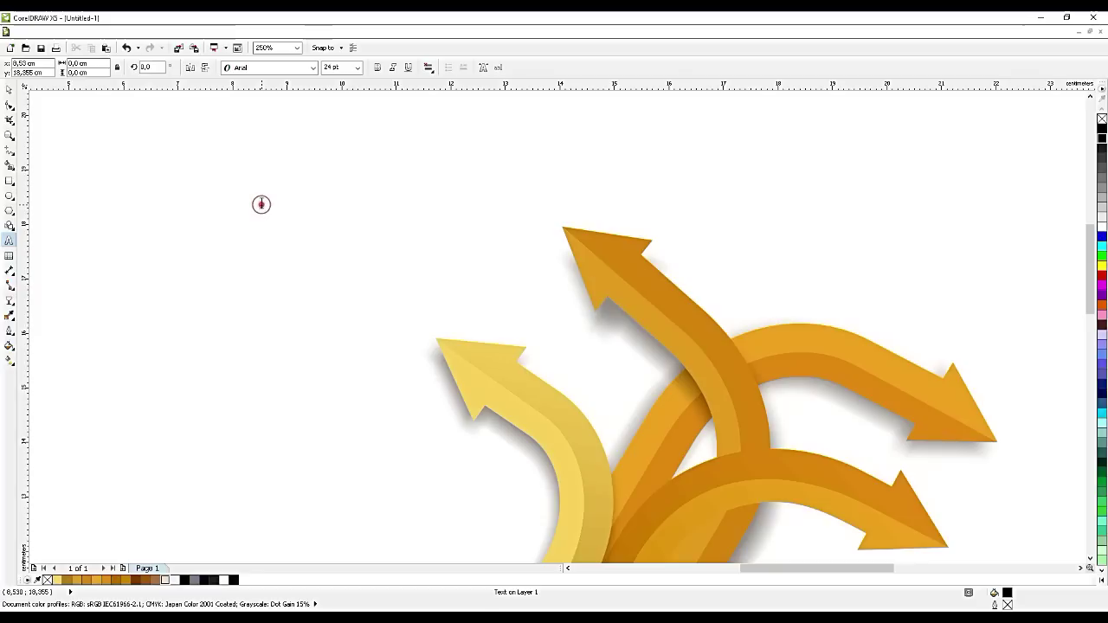
pyautogui.write('FIRST')
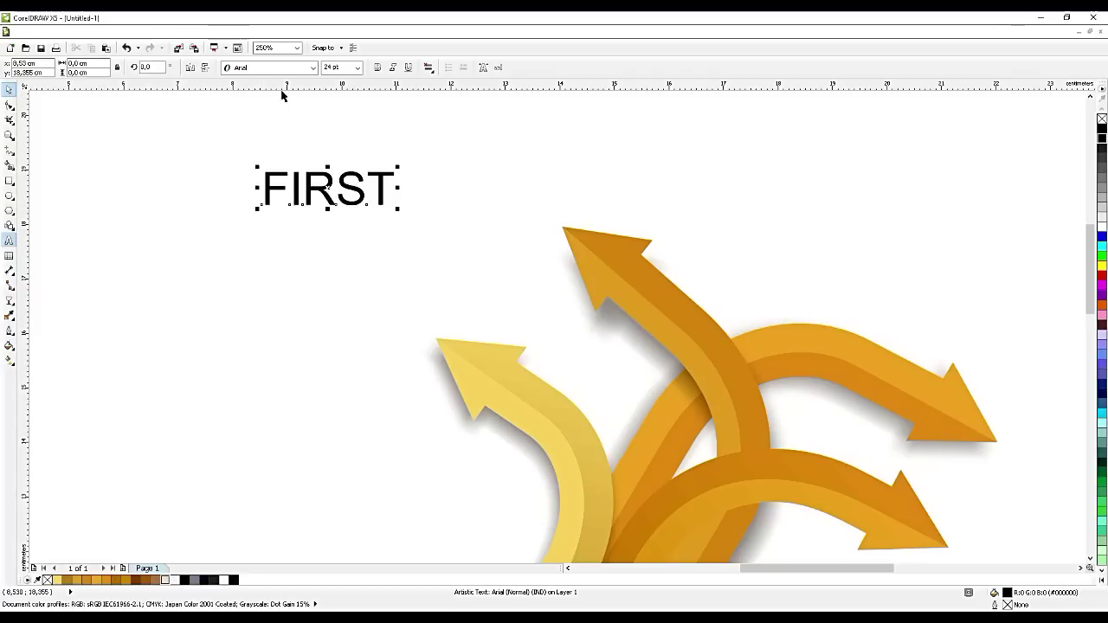
# - Set the FIRST text in Inconsolata and scale it down to about 20.967 pt beside the head of the topmost arrow
pyautogui.click(312, 68)
pyautogui.scroll(-10, 304, 260)
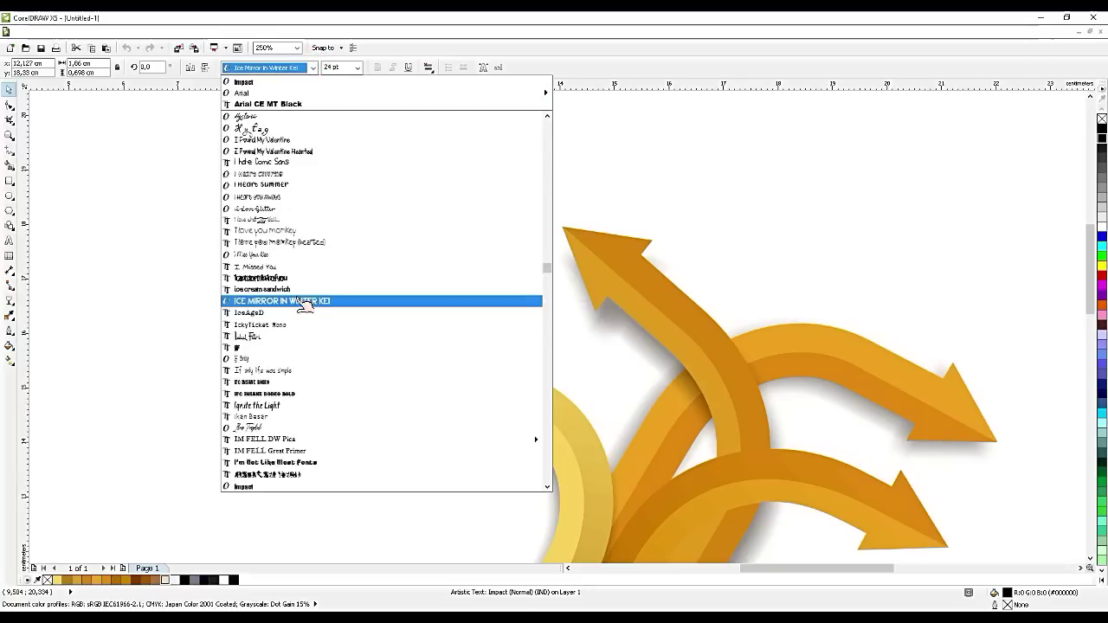
pyautogui.click(305, 301)
pyautogui.moveTo(468, 206); pyautogui.dragTo(693, 204)
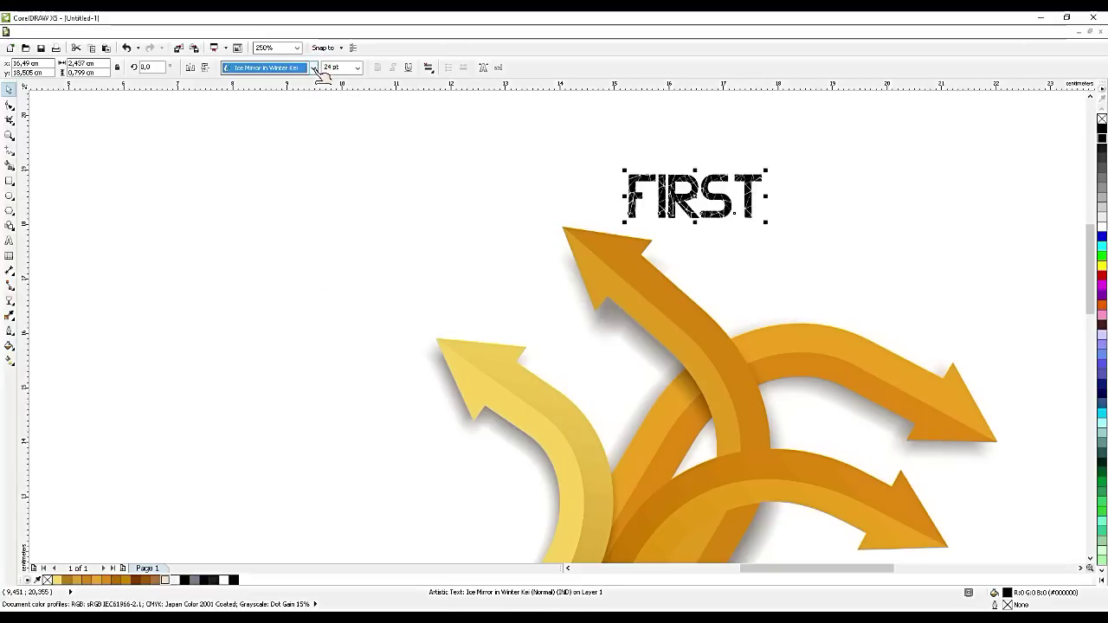
pyautogui.click(313, 67)
pyautogui.click(291, 405)
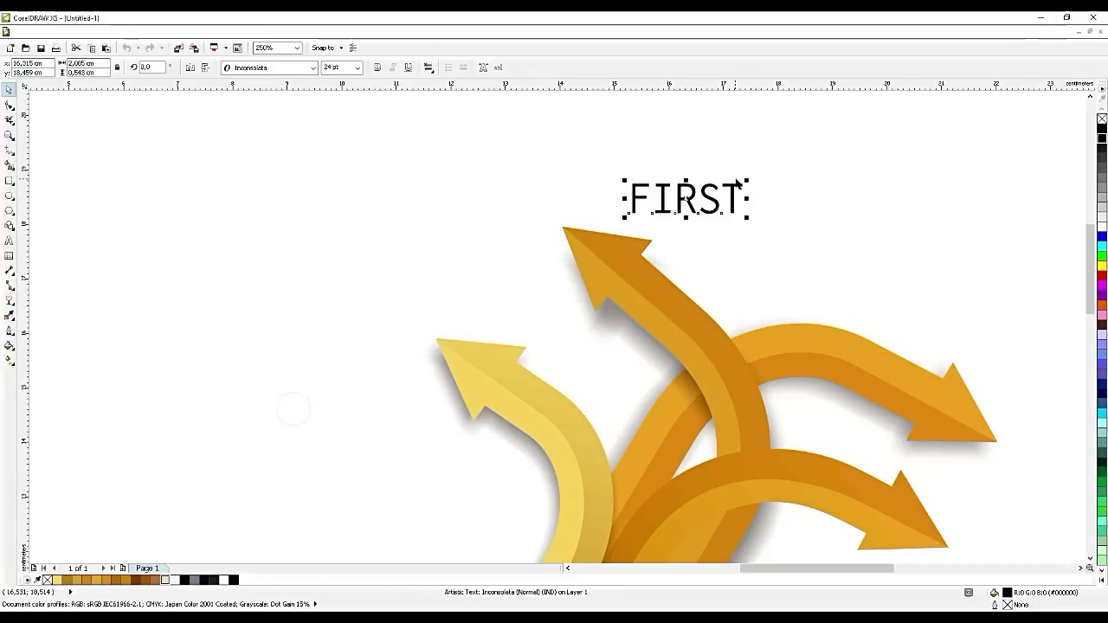
pyautogui.moveTo(744, 180); pyautogui.dragTo(490, 235)
# - Duplicate the FIRST text directly below the original and change the wording of the copy to DATA 01
pyautogui.hotkey('ctrl', 'd')
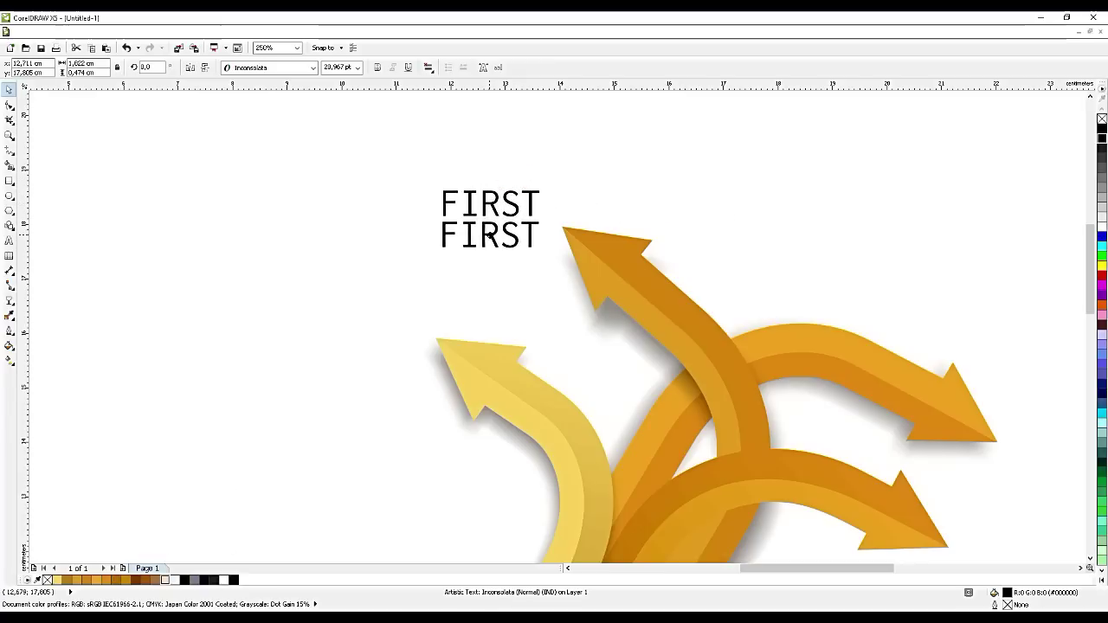
pyautogui.doubleClick(488, 232)
pyautogui.hotkey('ctrl', 'a')
pyautogui.write('DATA')
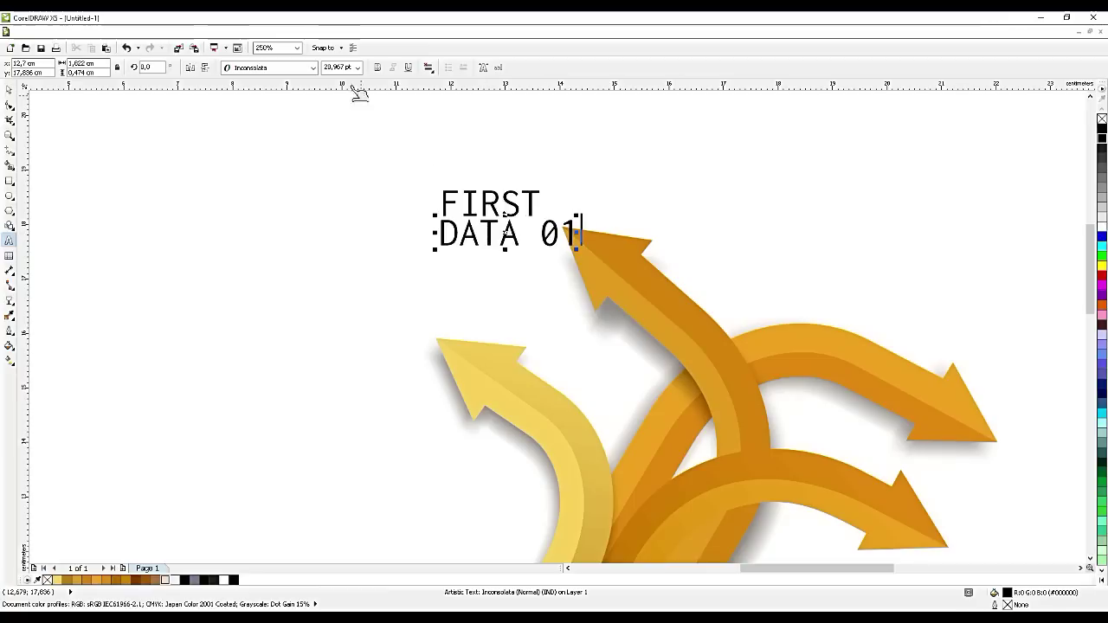
pyautogui.write(' 01')
# - Set DATA 01 in Impact and arrange it closely under FIRST, left-aligned and clear of the topmost arrow
pyautogui.click(313, 68)
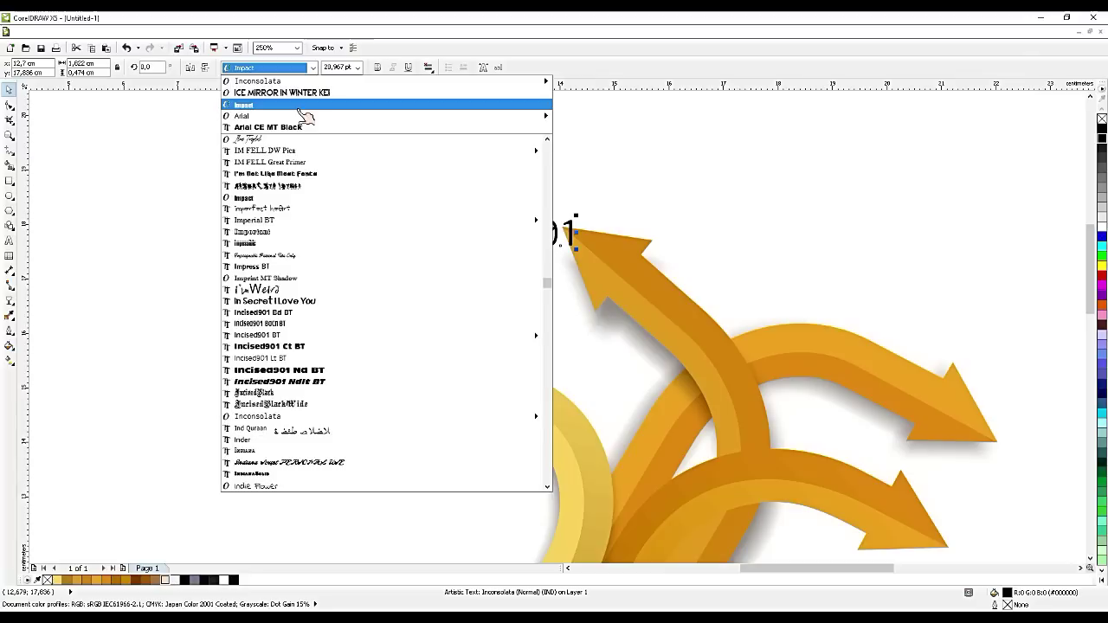
pyautogui.click(302, 107)
pyautogui.moveTo(546, 235); pyautogui.dragTo(569, 258)
pyautogui.moveTo(502, 258); pyautogui.dragTo(502, 256)
pyautogui.moveTo(409, 164); pyautogui.dragTo(580, 271)
pyautogui.moveTo(551, 236); pyautogui.dragTo(506, 218)
pyautogui.press('Escape')
pyautogui.moveTo(338, 148); pyautogui.dragTo(556, 277)
pyautogui.moveTo(422, 213); pyautogui.dragTo(432, 213)
pyautogui.click(525, 170)
pyautogui.click(467, 211)
pyautogui.click(470, 182)
pyautogui.keyDown('shift'); pyautogui.click(472, 208); pyautogui.keyUp('shift')
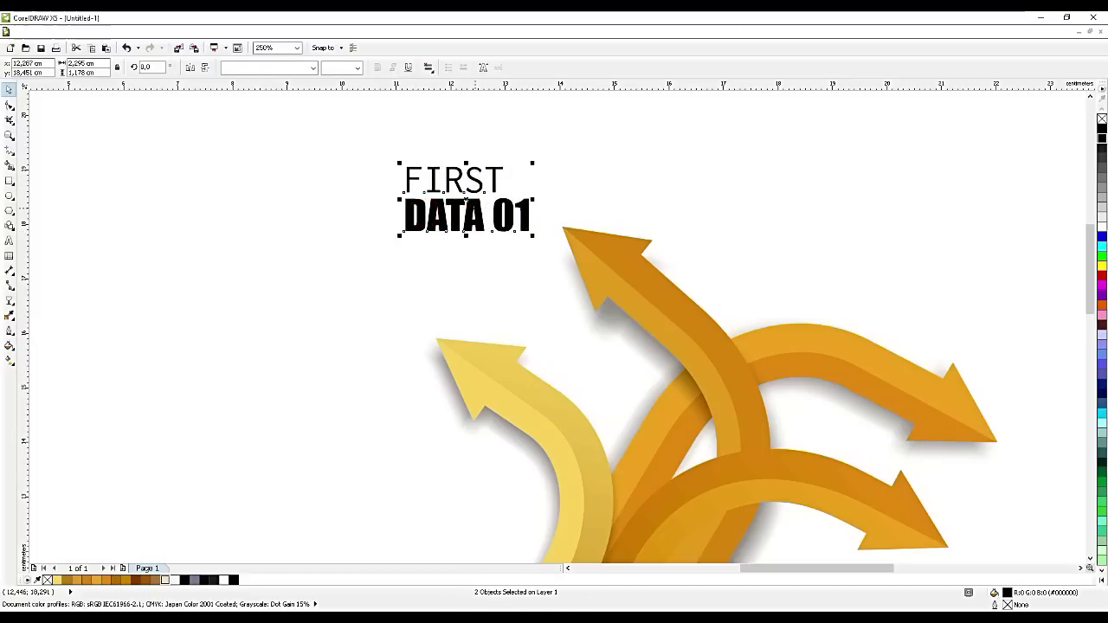
pyautogui.moveTo(485, 217); pyautogui.dragTo(475, 209)
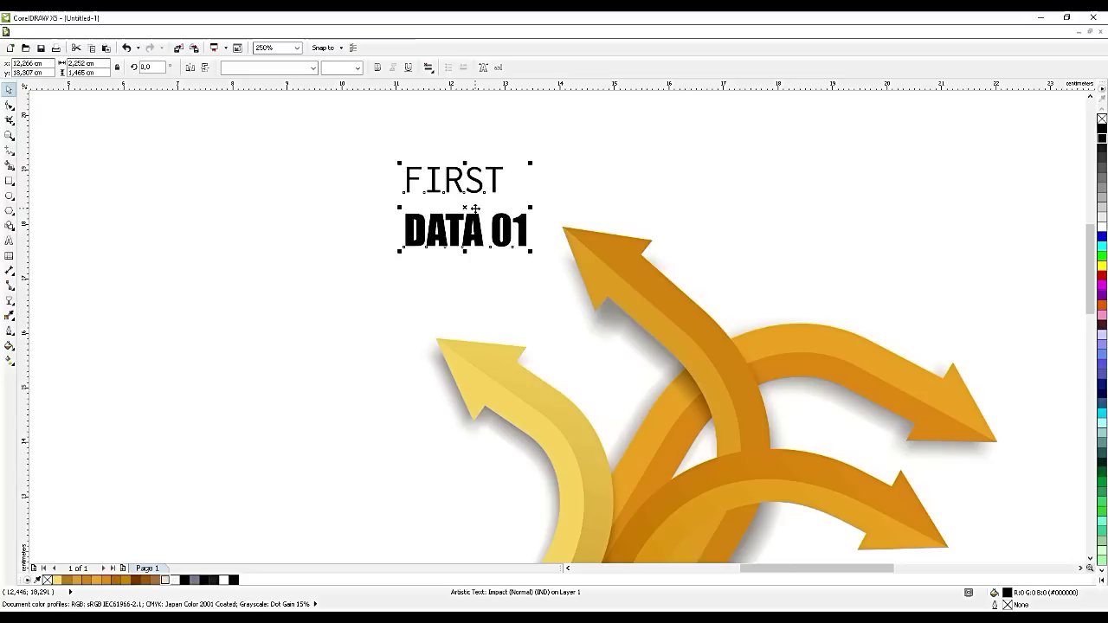
pyautogui.hotkey('ctrl', 'z')
# - Fill both FIRST and DATA 01 with the blue colour #336699
pyautogui.click(554, 168)
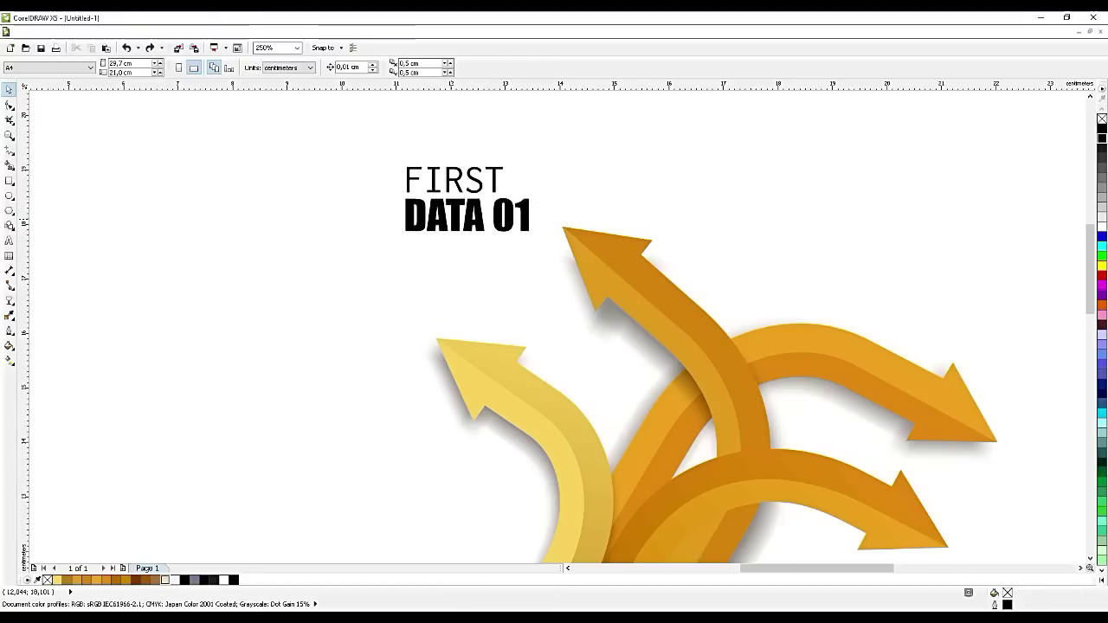
pyautogui.moveTo(423, 170); pyautogui.dragTo(529, 264)
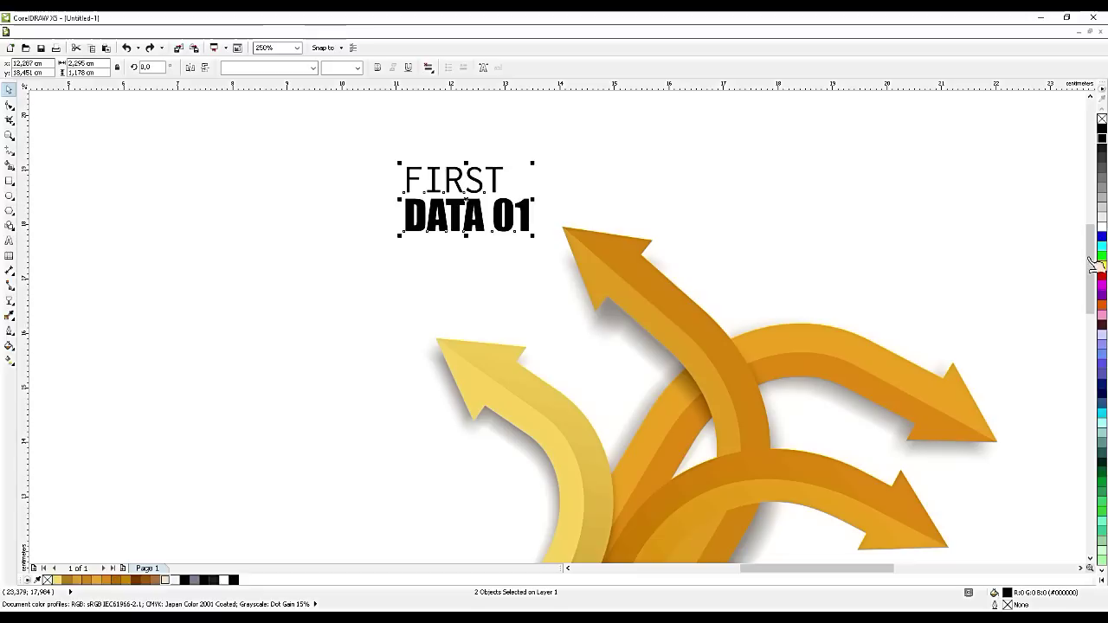
pyautogui.click(1100, 433)
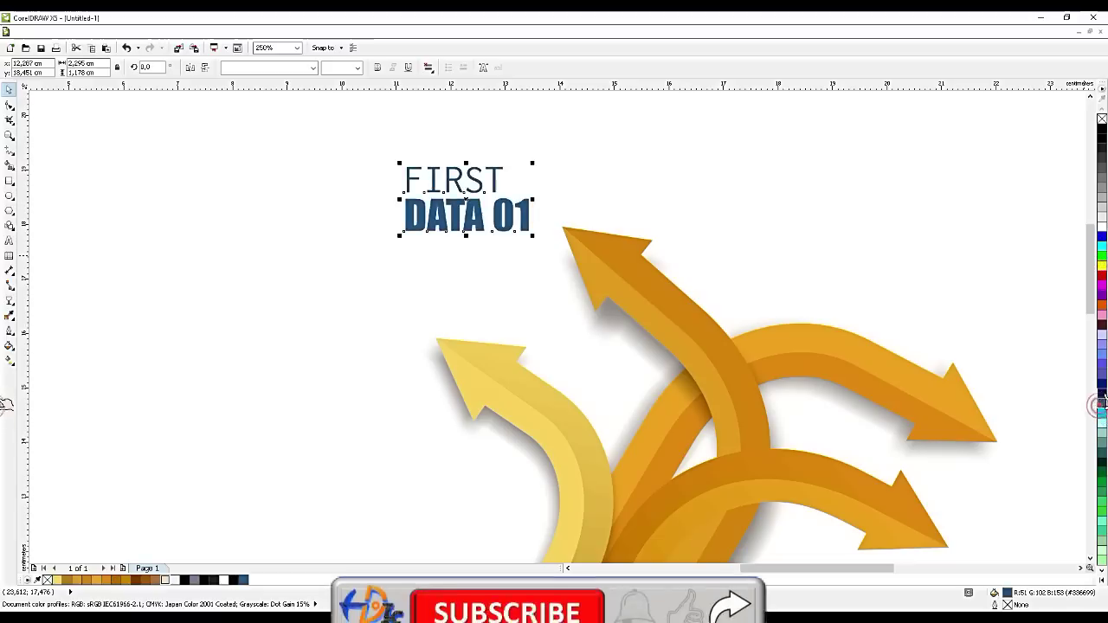
# - Fill both FIRST and DATA 01 with the green colour #669933 and deselect them
pyautogui.click(1101, 511)
pyautogui.click(1101, 572)
pyautogui.click(1089, 570)
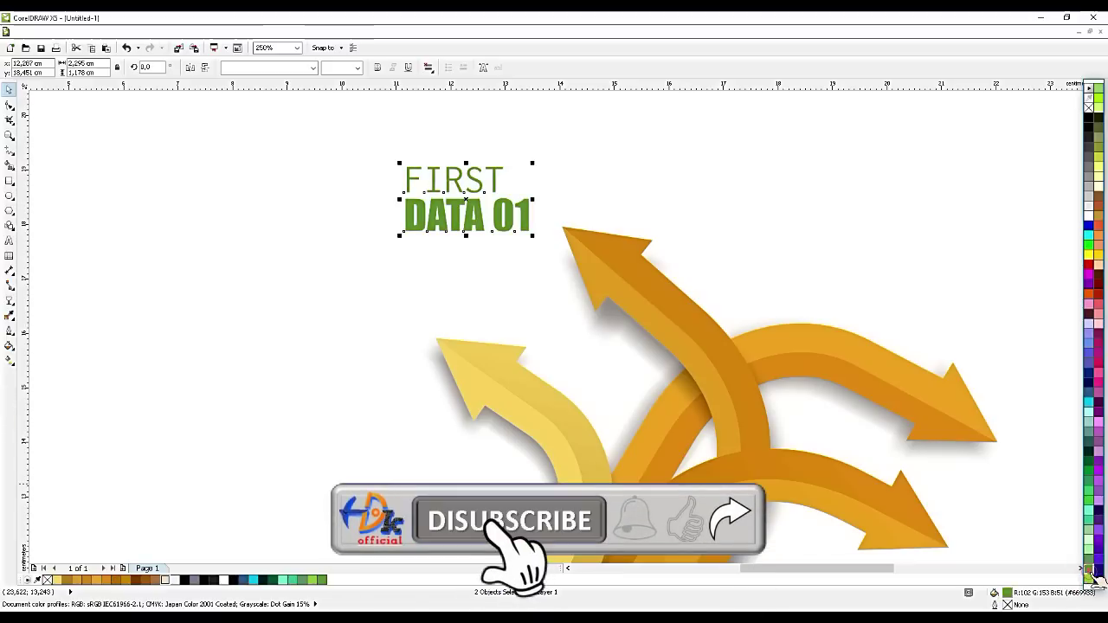
pyautogui.click(732, 190)
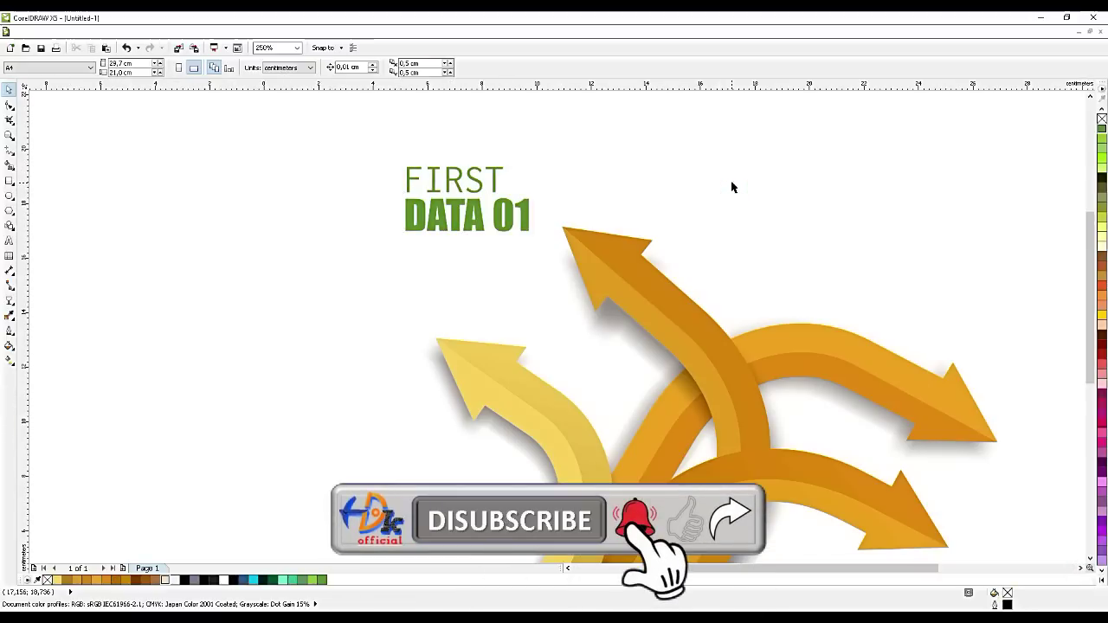
# - Duplicate the FIRST / DATA 01 label and place the copy beside the head of the uppermost right-pointing arrow
pyautogui.scroll(-2, 732, 185)
pyautogui.moveTo(555, 151); pyautogui.dragTo(658, 233)
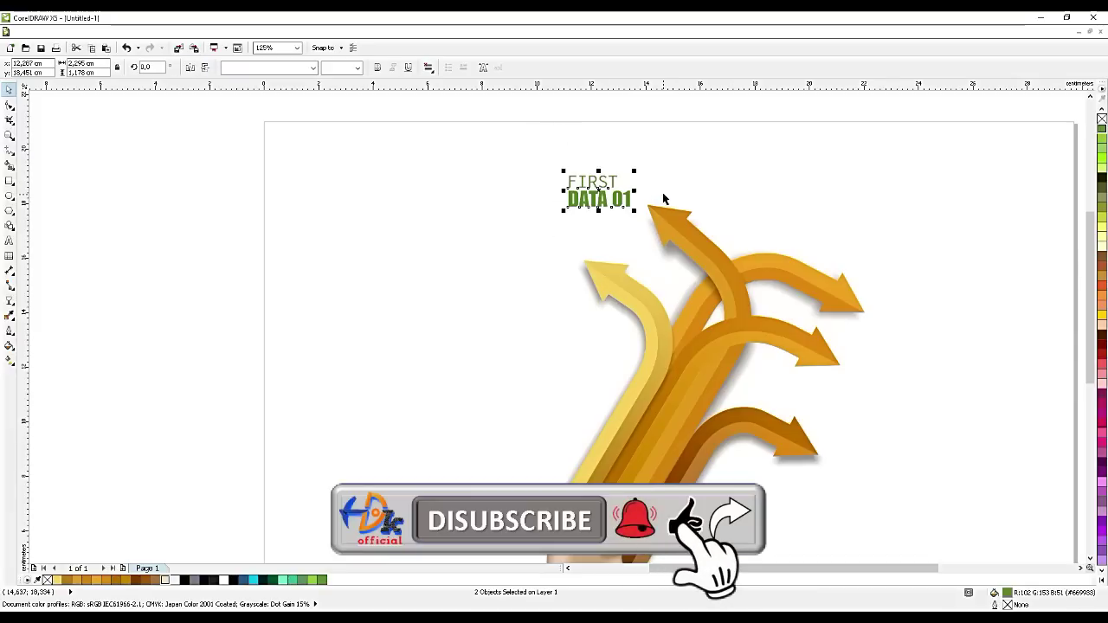
pyautogui.hotkey('ctrl', 'd')
pyautogui.moveTo(625, 181); pyautogui.dragTo(904, 280)
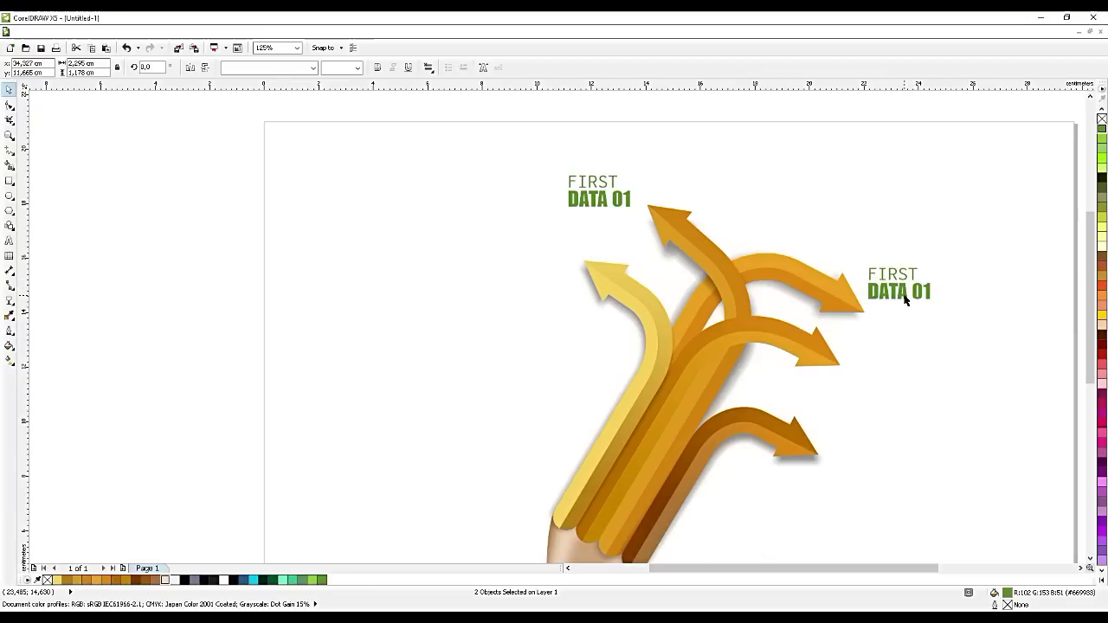
# - Place two more copies of the FIRST / DATA 01 label beside the heads of the middle and lowest right-pointing arrows
pyautogui.hotkey('ctrl', 'd')
pyautogui.scroll(-2, 827, 266)
pyautogui.moveTo(1011, 319); pyautogui.dragTo(849, 317)
pyautogui.scroll(4, 848, 316)
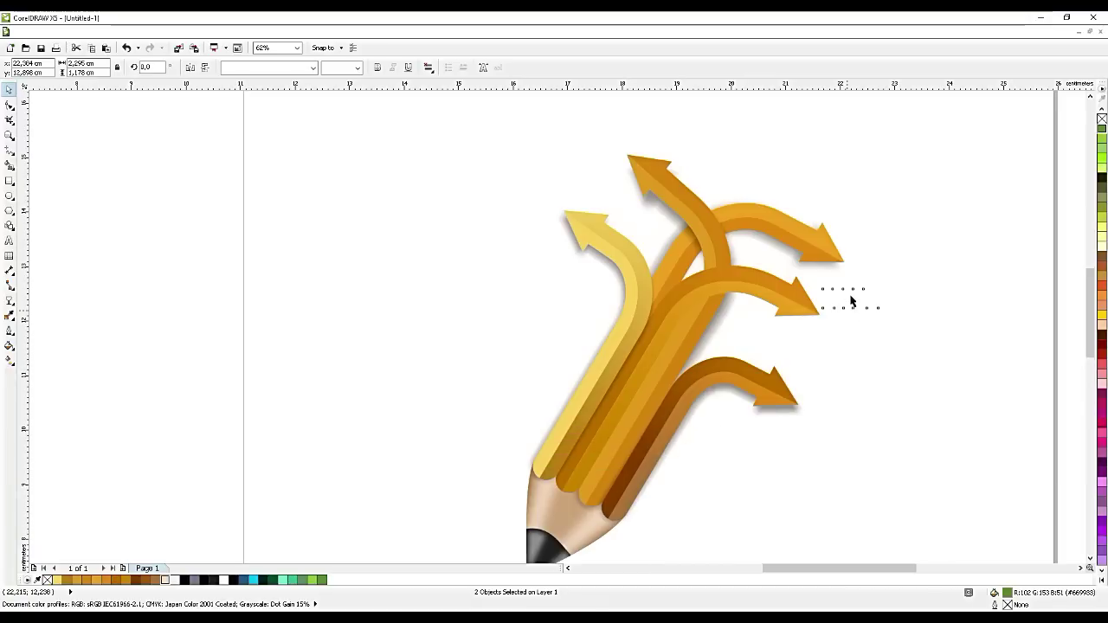
pyautogui.hotkey('ctrl', 'd')
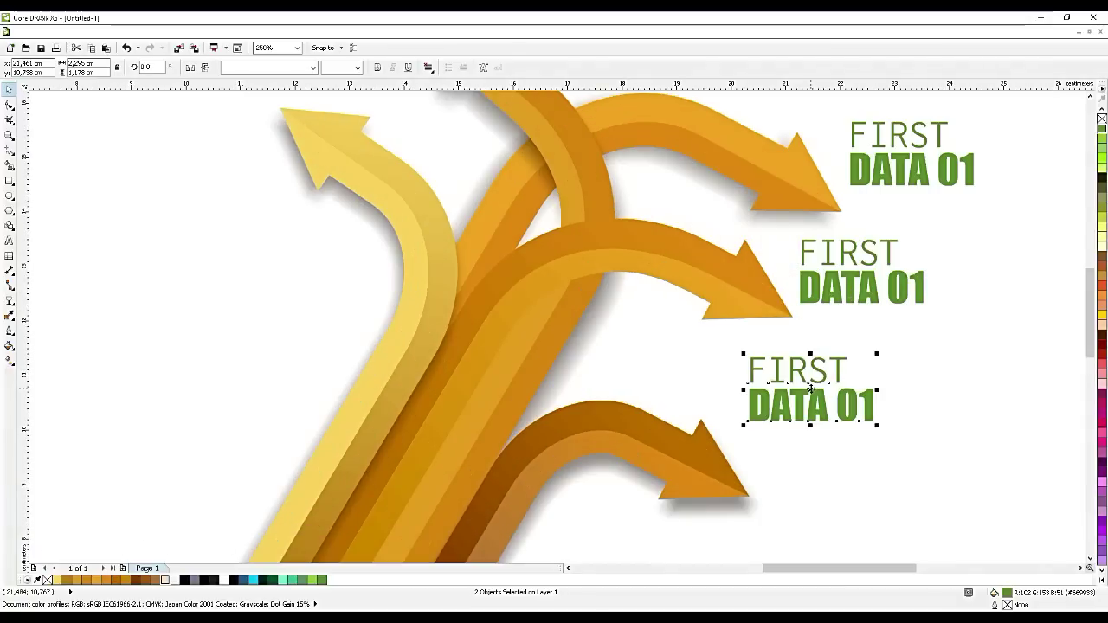
pyautogui.moveTo(811, 392); pyautogui.dragTo(820, 481)
# - Duplicate the label once more and place the copy beside the head of the yellow arrow
pyautogui.scroll(-2, 895, 352)
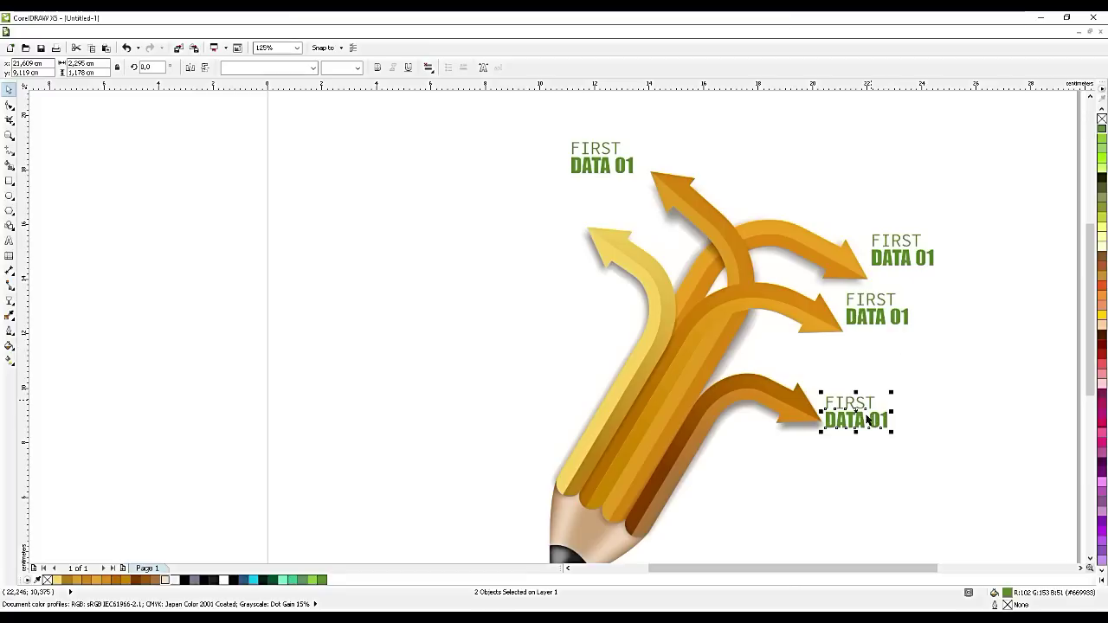
pyautogui.hotkey('ctrl', 'd')
pyautogui.moveTo(857, 420); pyautogui.dragTo(547, 237)
pyautogui.moveTo(546, 234); pyautogui.dragTo(547, 234)
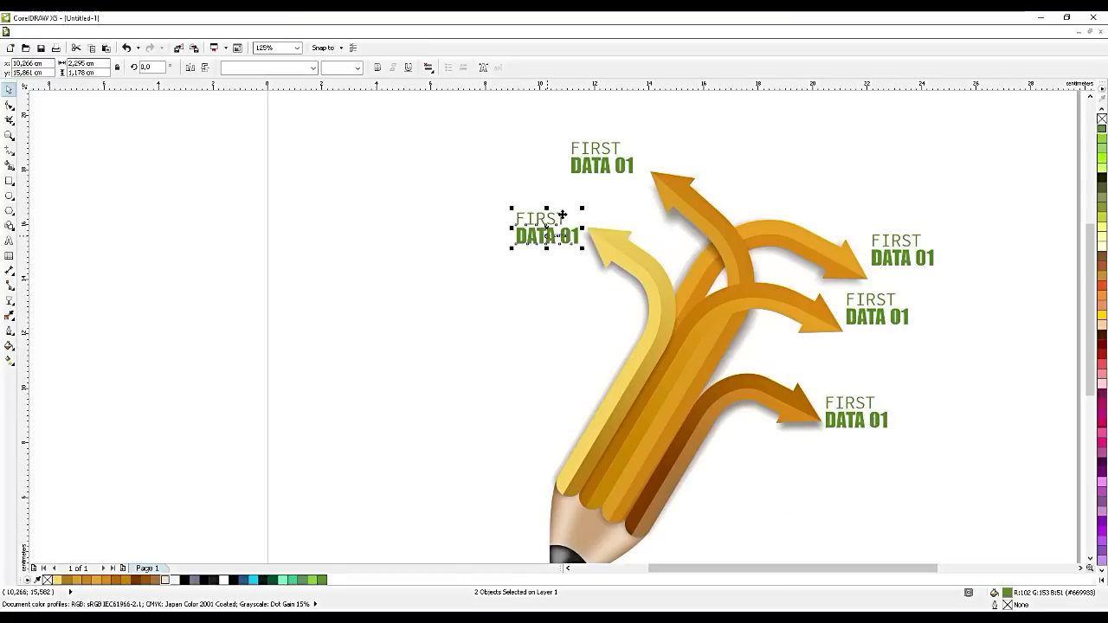
# - Change the yellow arrow's label to SECOND and DATA 02
pyautogui.scroll(2, 606, 169)
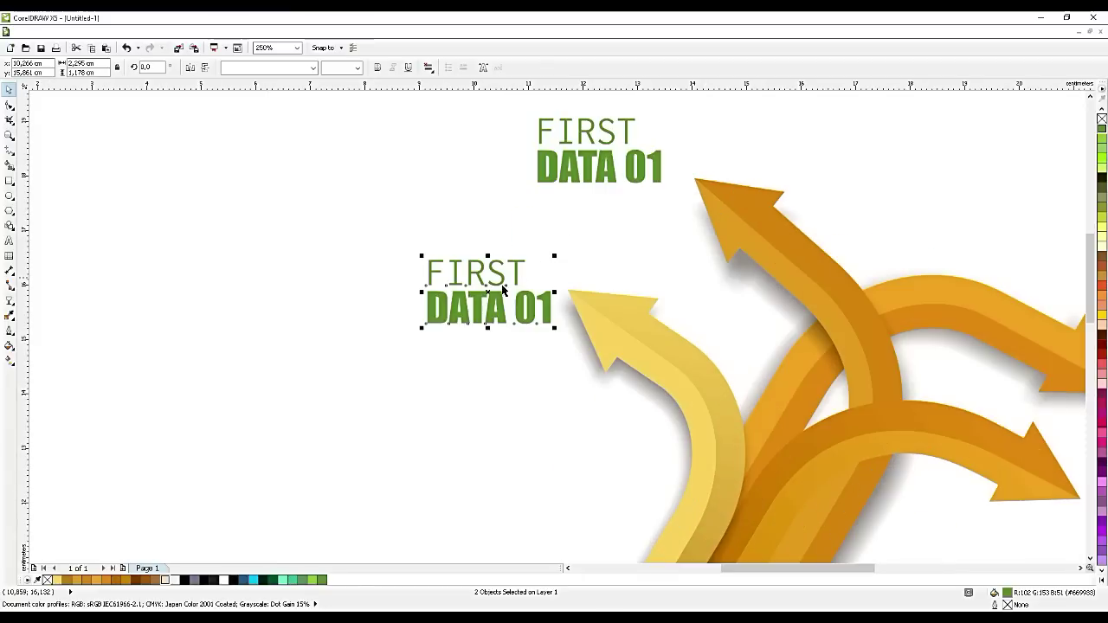
pyautogui.keyDown('ctrl'); pyautogui.click(465, 281); pyautogui.keyUp('ctrl')
pyautogui.doubleClick(438, 264)
pyautogui.doubleClick(453, 273)
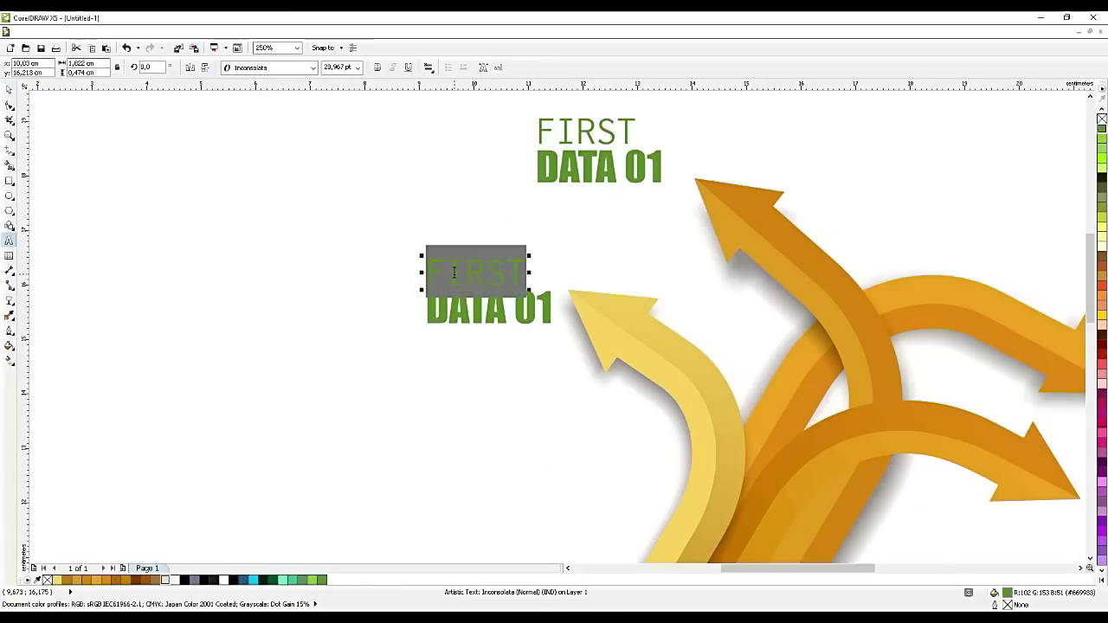
pyautogui.write('SECOND')
pyautogui.click(550, 307)
pyautogui.press('BackSpace')
pyautogui.write('2')
pyautogui.hotkey('ctrl', 'space')
# - Change the label of the uppermost right-pointing arrow to THIRD and DATA 03
pyautogui.scroll(-2, 239, 214)
pyautogui.doubleClick(706, 259)
pyautogui.scroll(2, 708, 260)
pyautogui.write('THIRD')
pyautogui.click(755, 284)
pyautogui.press('BackSpace')
pyautogui.write('3')
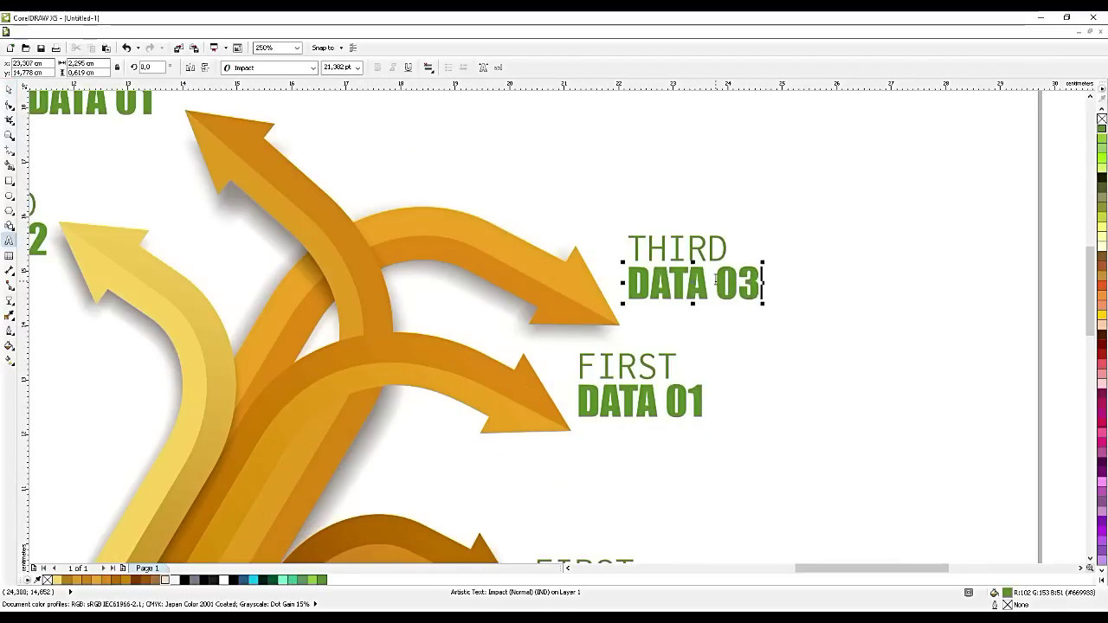
# - Change the label of the middle right-pointing arrow to FOURTH and DATA 04
pyautogui.doubleClick(698, 356)
pyautogui.write('FOURTH')
pyautogui.moveTo(706, 401); pyautogui.dragTo(692, 401)
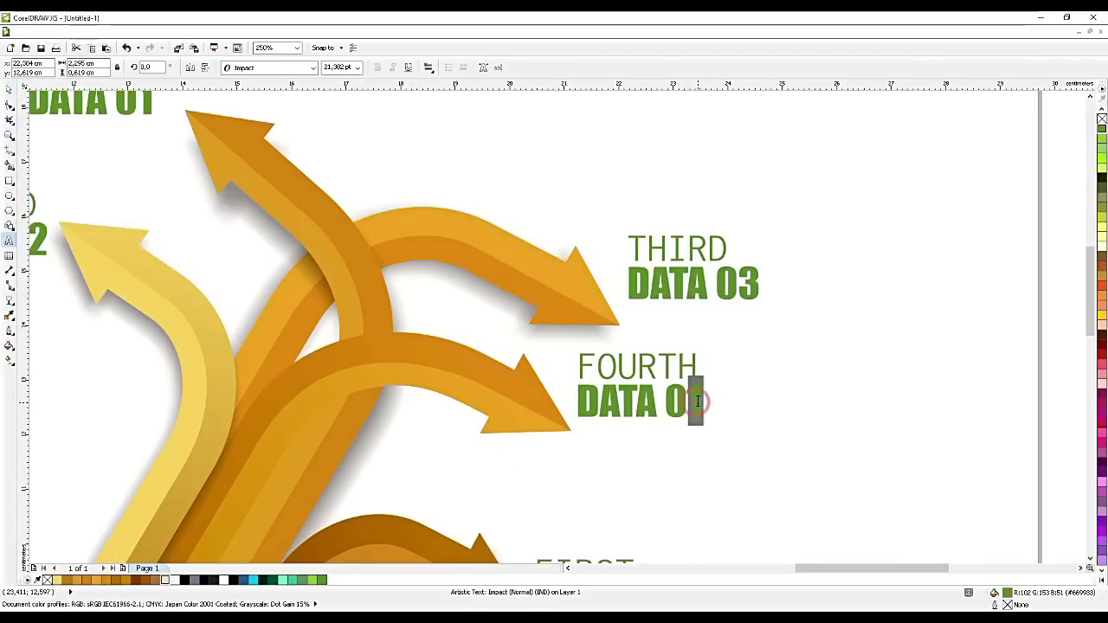
pyautogui.write('4')
pyautogui.hotkey('ctrl', 'space')
# - Change the label of the lowest right-pointing arrow to FIFTH and DATA 05
pyautogui.scroll(-2, 655, 490)
pyautogui.scroll(2, 655, 490)
pyautogui.doubleClick(626, 473)
pyautogui.write('FIFTH')
pyautogui.click(682, 491)
pyautogui.press('BackSpace')
pyautogui.write('5')
pyautogui.hotkey('ctrl', 'space')
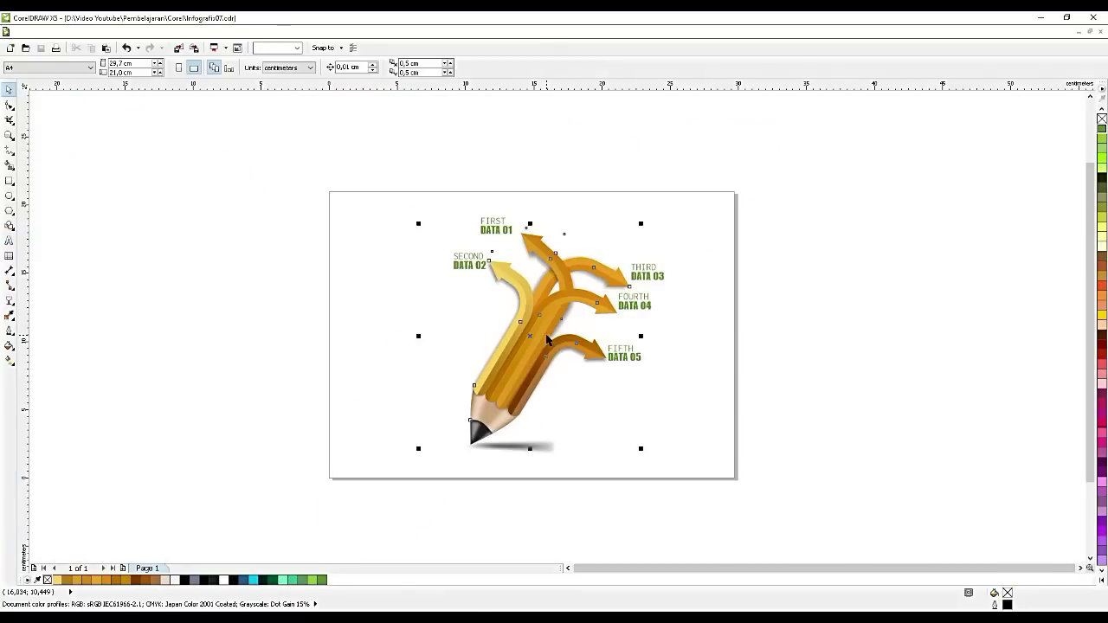
# - Switch to the Icon PowerPOINT folder in File Explorer and bring Icon17, Icon21, Icon22, Icon49 and Icon50 into the CorelDRAW page
pyautogui.click(547, 341)
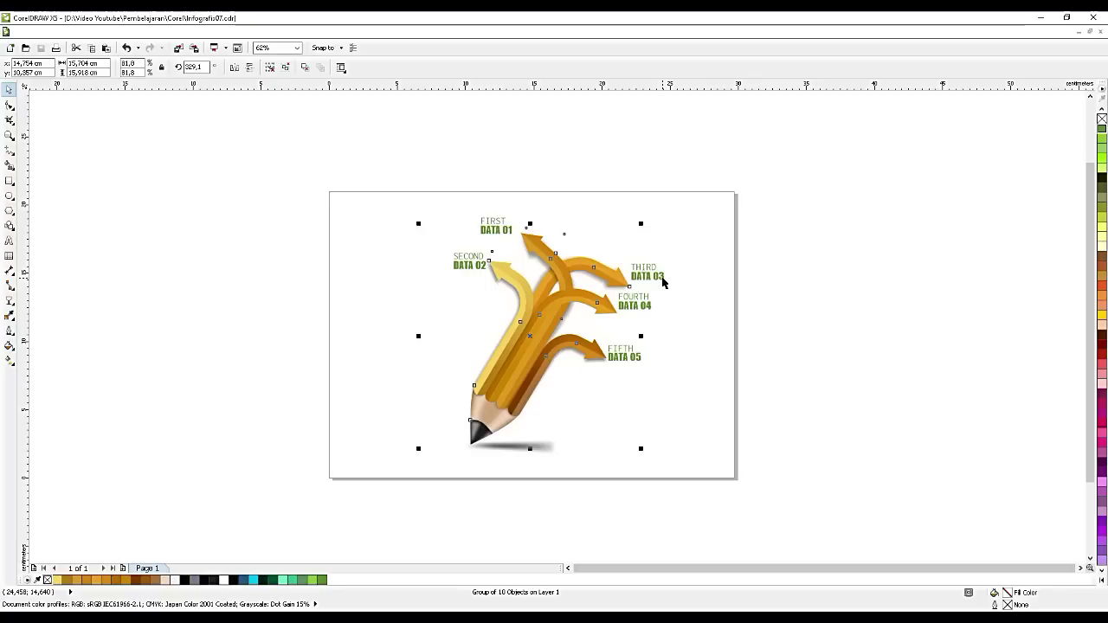
pyautogui.hotkey('alt', 'Tab')
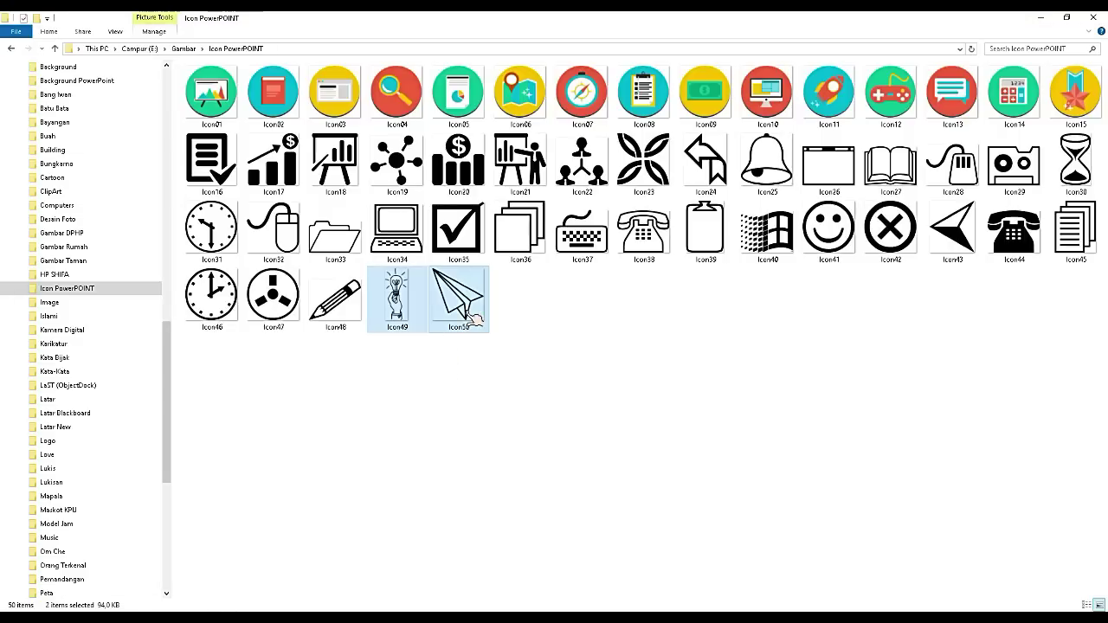
pyautogui.keyDown('ctrl'); pyautogui.click(297, 173); pyautogui.keyUp('ctrl')
pyautogui.keyDown('ctrl'); pyautogui.click(582, 164); pyautogui.keyUp('ctrl')
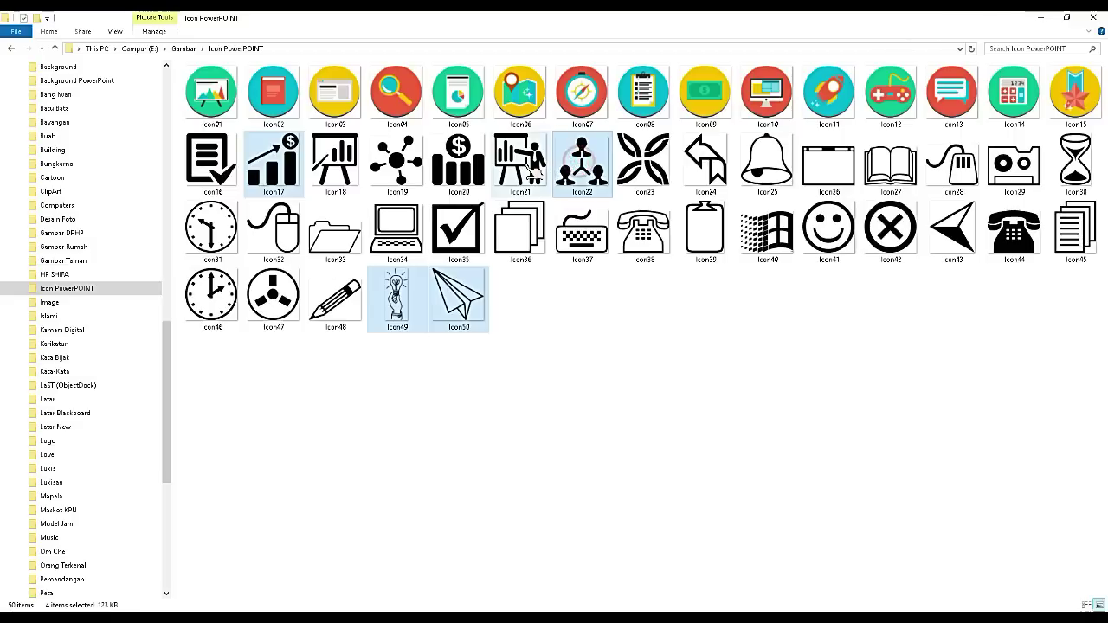
pyautogui.keyDown('ctrl'); pyautogui.click(530, 169); pyautogui.keyUp('ctrl')
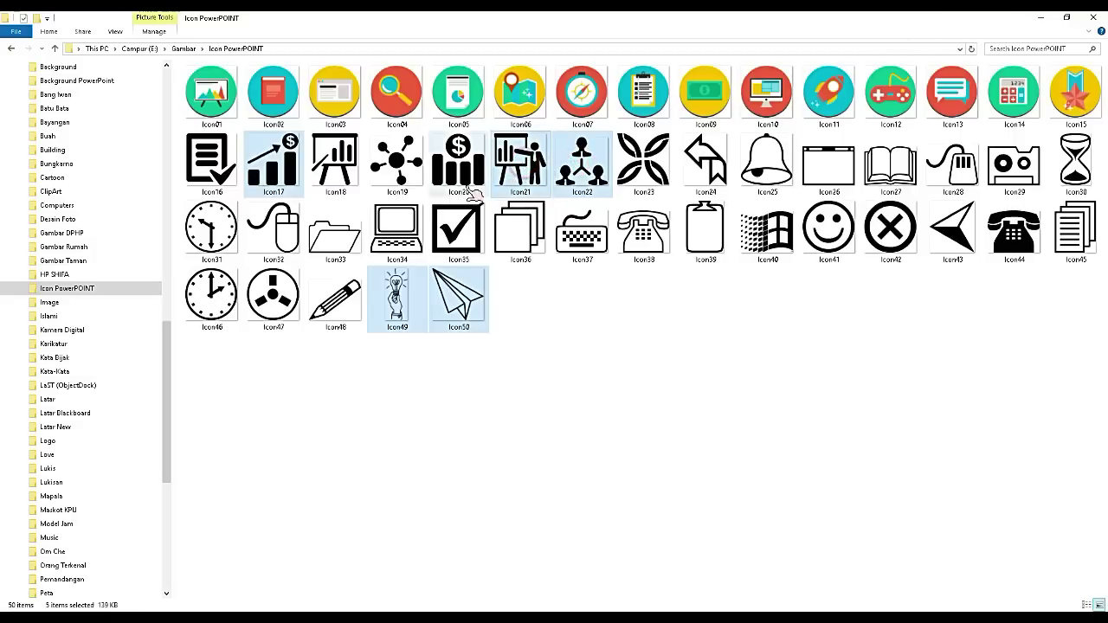
pyautogui.moveTo(535, 165); pyautogui.dragTo(439, 265)
# - Distribute the icons beside the labels: people at FIRST, bulb at SECOND, presenter at THIRD, paper plane at FOURTH, growth chart at FIFTH
pyautogui.click(384, 371)
pyautogui.click(447, 336)
pyautogui.moveTo(356, 410); pyautogui.dragTo(452, 342)
pyautogui.moveTo(356, 410); pyautogui.dragTo(409, 378)
pyautogui.moveTo(354, 402); pyautogui.dragTo(656, 355)
pyautogui.press('Tab')
pyautogui.moveTo(453, 343); pyautogui.dragTo(463, 222)
pyautogui.moveTo(410, 379); pyautogui.dragTo(680, 271)
# - Draw a thin vertical bar about 0.12 by 2.46 cm between the bulb icon and the SECOND label, filled green #669933 without outline
pyautogui.scroll(4, 491, 264)
pyautogui.scroll(1, 491, 260)
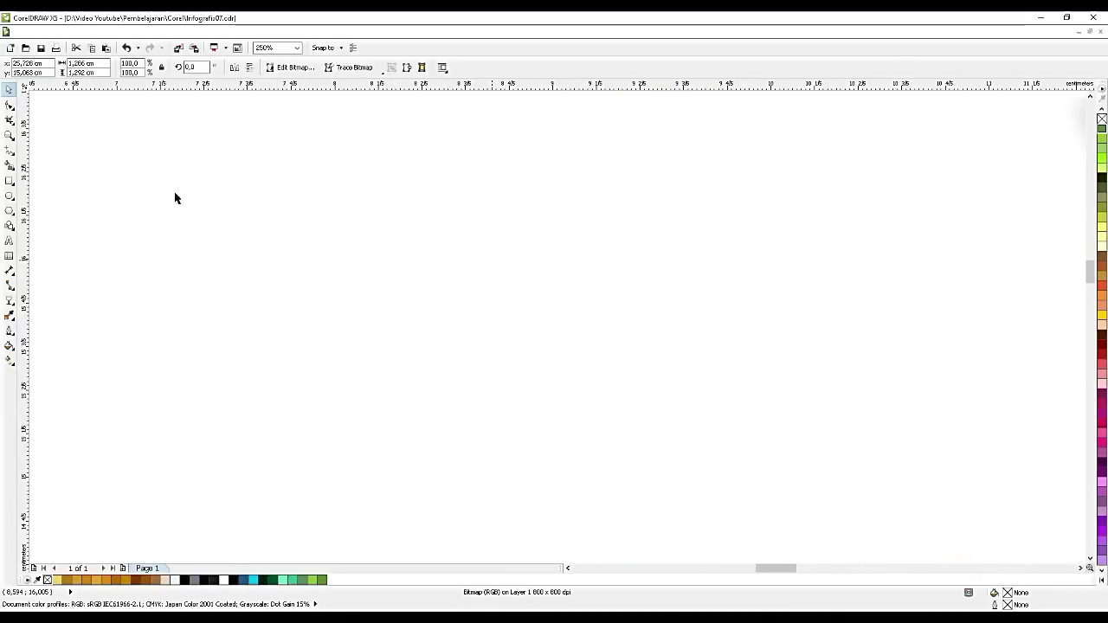
pyautogui.click(10, 181)
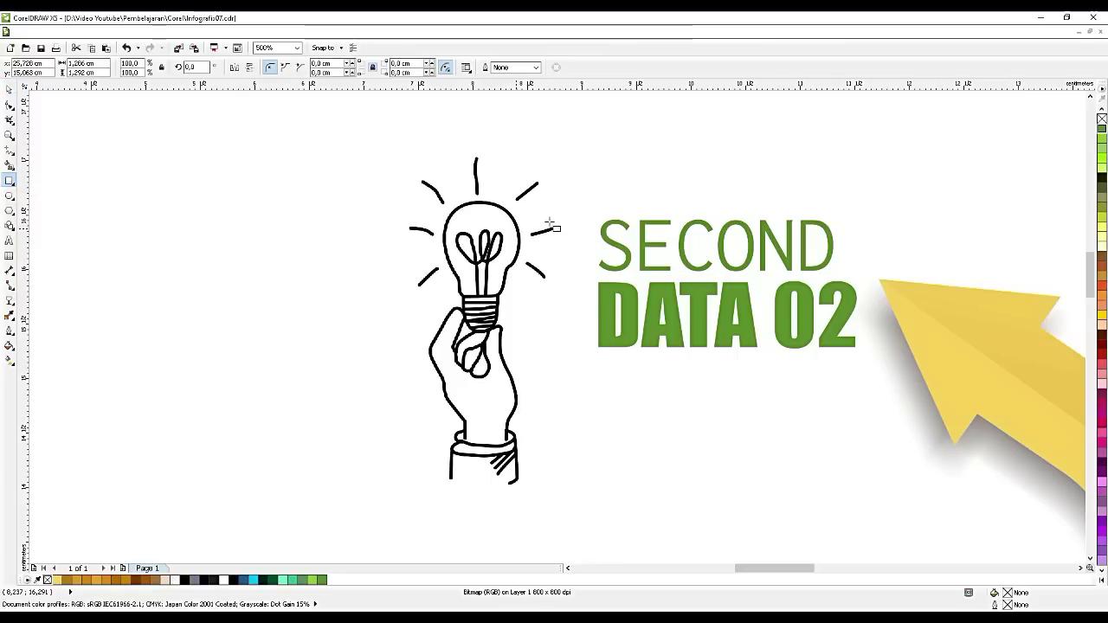
pyautogui.moveTo(554, 215); pyautogui.dragTo(567, 486)
pyautogui.moveTo(559, 349); pyautogui.dragTo(586, 350)
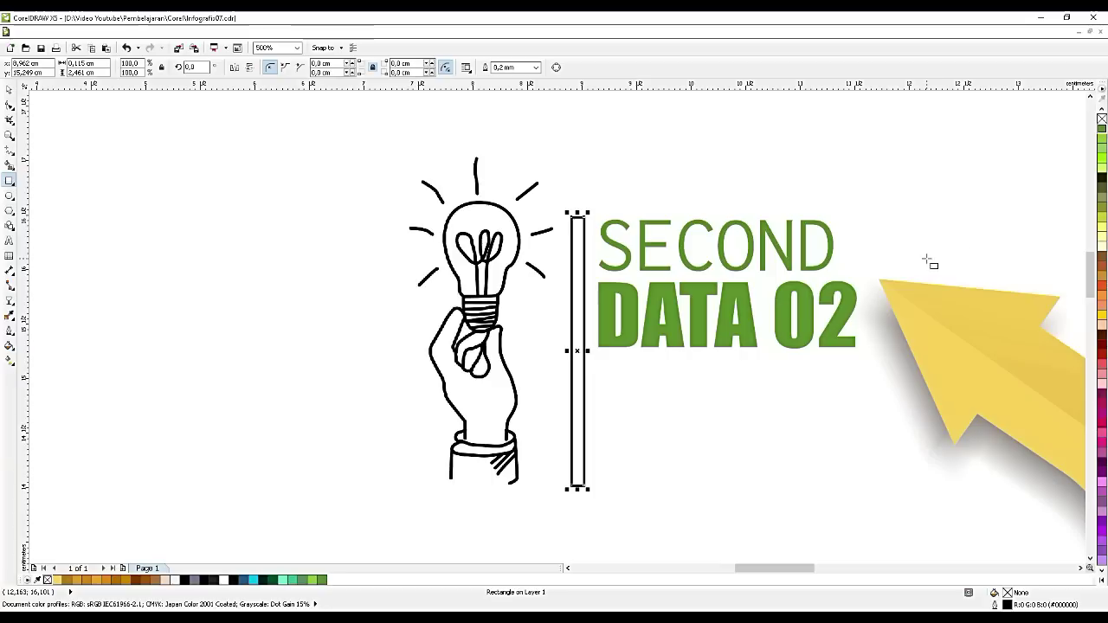
pyautogui.click(1101, 128)
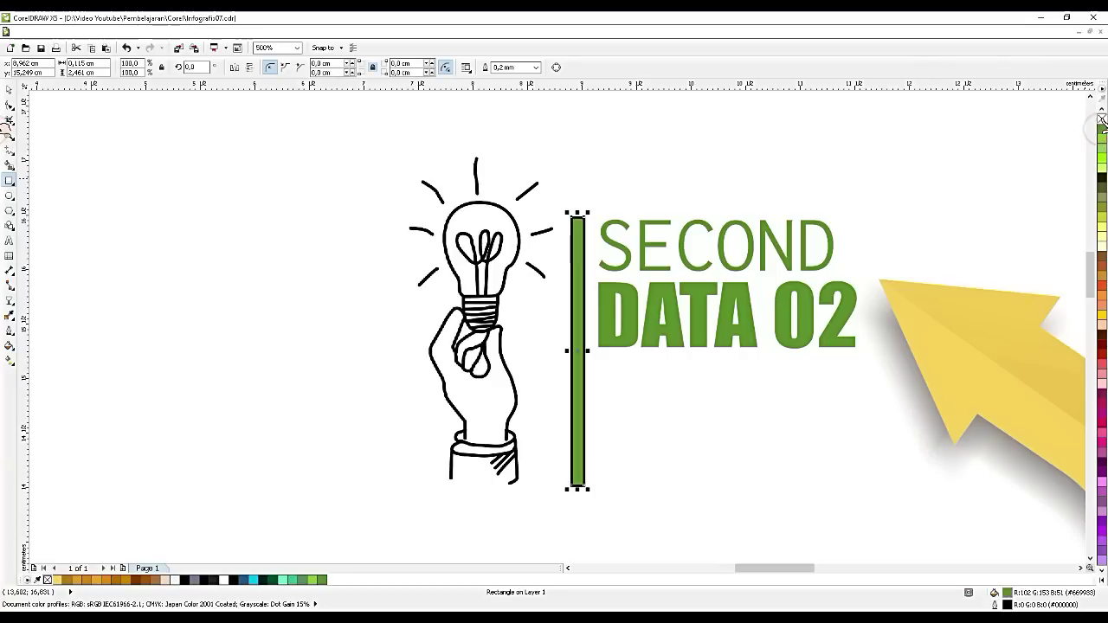
pyautogui.rightClick(1102, 118)
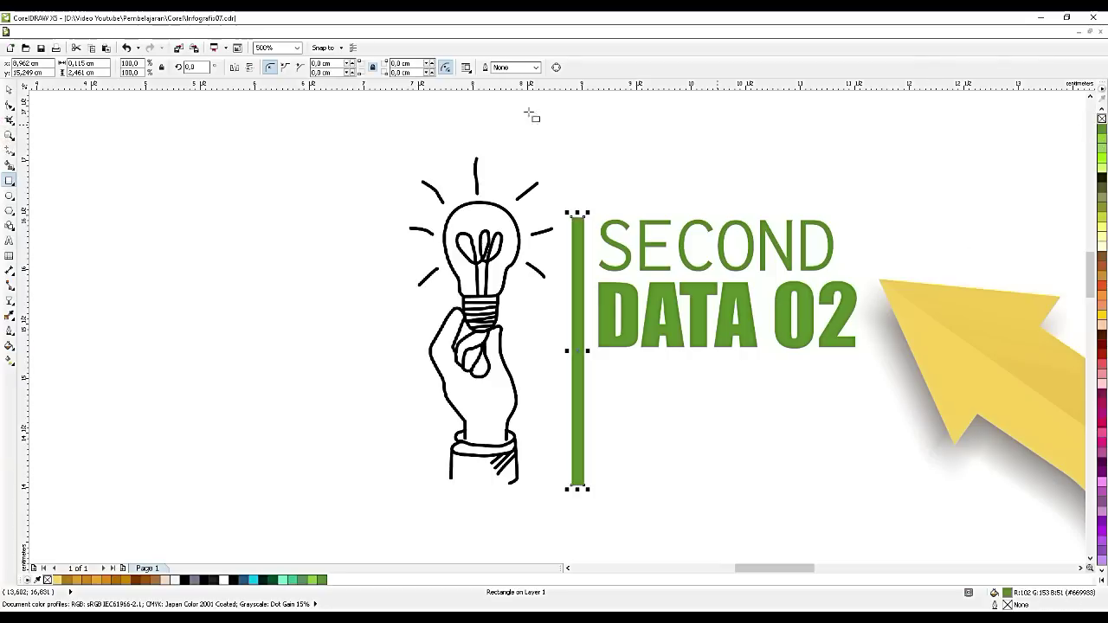
# - Scale the bulb icon down to about 1.01 by 2.47 cm and align it closely beside the green bar
pyautogui.click(519, 256)
pyautogui.moveTo(558, 151); pyautogui.dragTo(554, 174)
pyautogui.moveTo(503, 238); pyautogui.dragTo(513, 252)
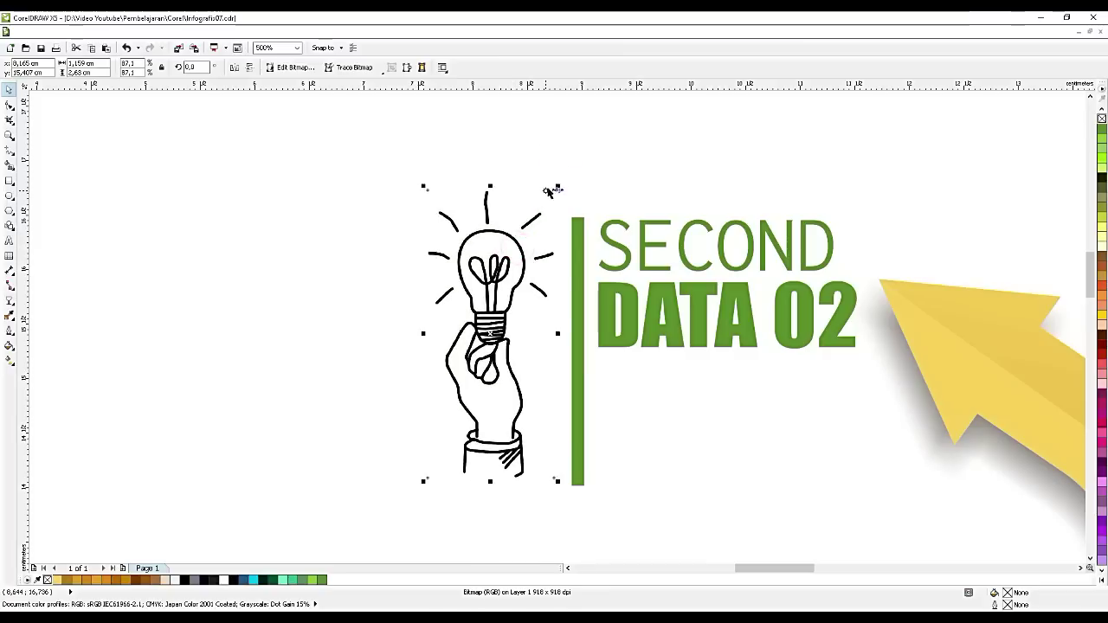
pyautogui.click(538, 212)
pyautogui.moveTo(556, 188); pyautogui.dragTo(546, 208)
pyautogui.click(511, 247)
pyautogui.moveTo(441, 466); pyautogui.dragTo(424, 482)
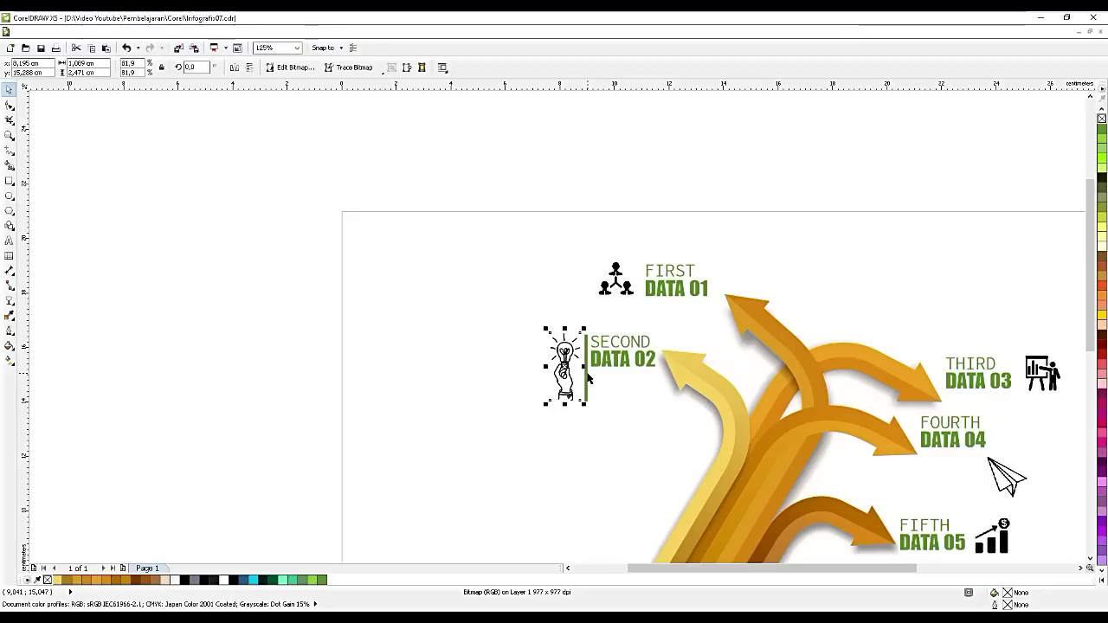
# - Duplicate the green bar, place it between the people icon and the FIRST label, and shorten it to about 2.24 cm
pyautogui.click(587, 373)
pyautogui.hotkey('ctrl', 'd')
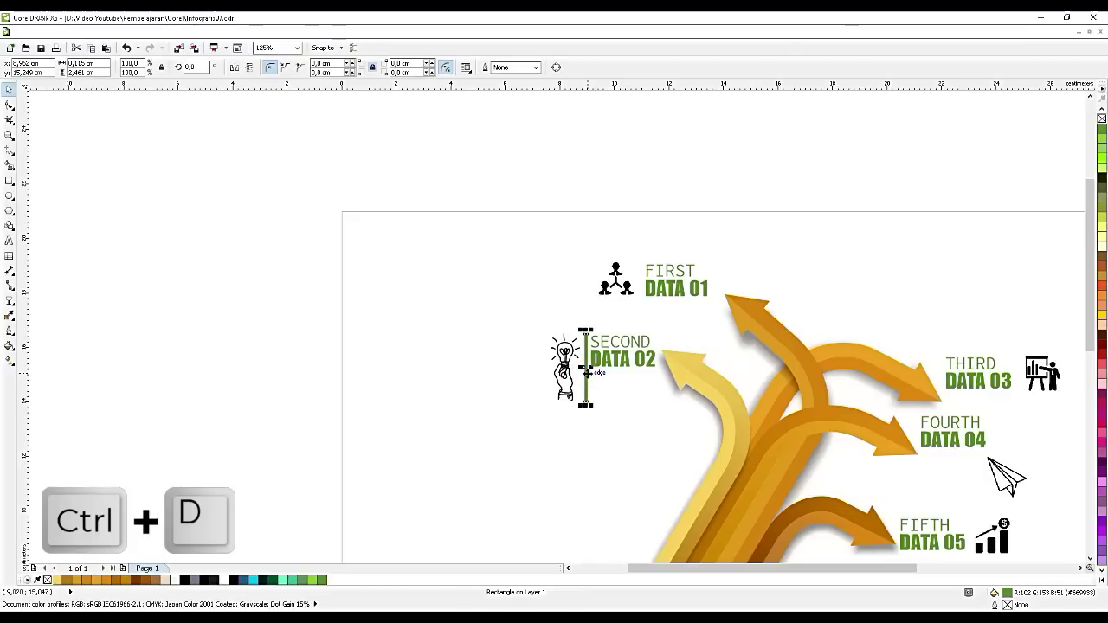
pyautogui.press('Right')
pyautogui.press('Up')
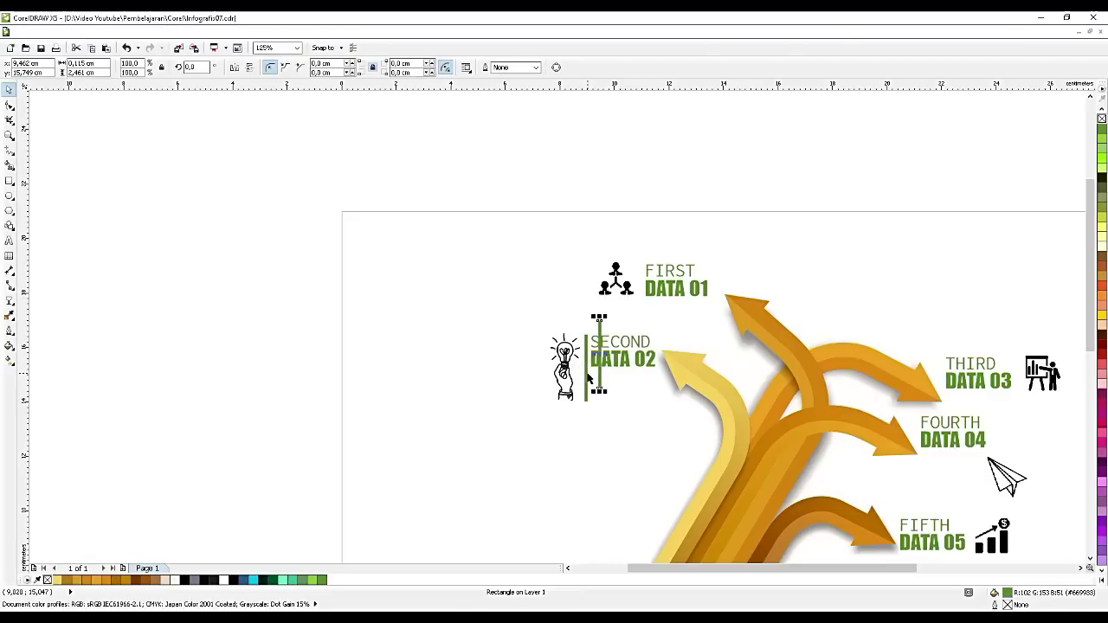
pyautogui.moveTo(636, 302); pyautogui.dragTo(650, 281)
pyautogui.scroll(2, 638, 296)
pyautogui.scroll(2, 628, 289)
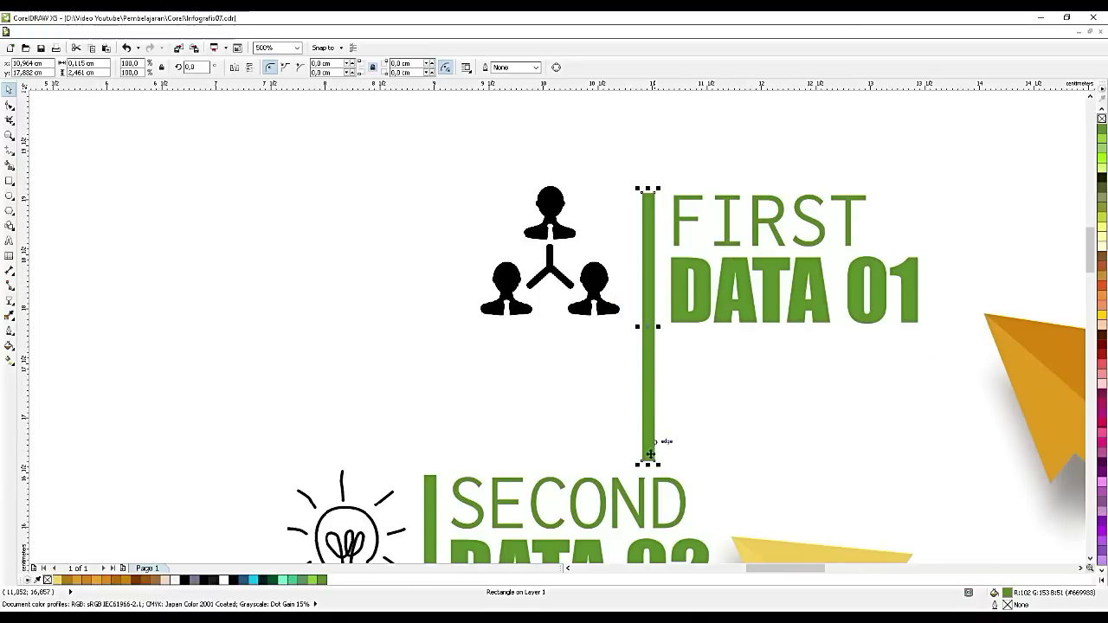
pyautogui.moveTo(648, 465); pyautogui.dragTo(648, 438)
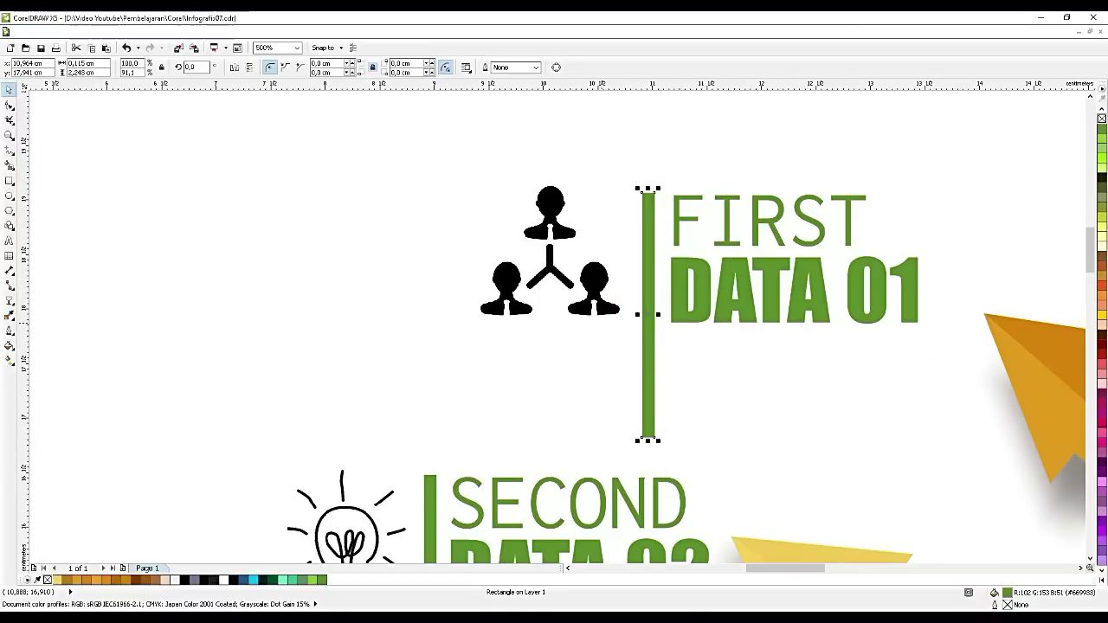
# - Enlarge the people icon to about 127.8% and place it beside the green bar of the FIRST label
pyautogui.click(595, 288)
pyautogui.moveTo(622, 183); pyautogui.dragTo(644, 164)
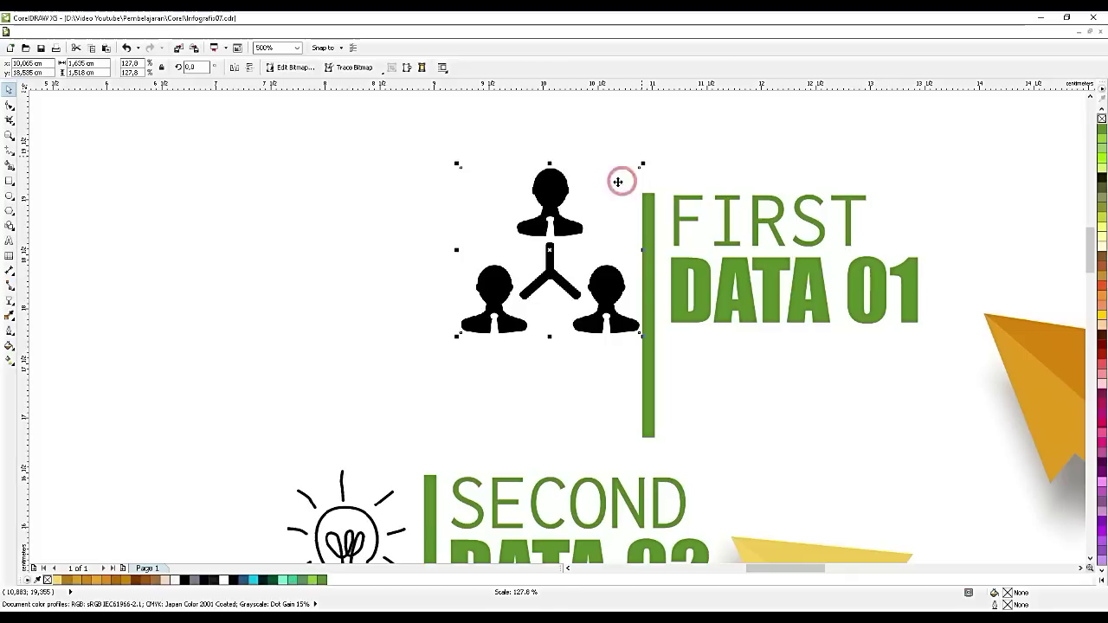
pyautogui.moveTo(581, 195); pyautogui.dragTo(561, 254)
# - Shift the SECOND and FIRST label sets, each with its icon and bar, slightly away from their arrowheads
pyautogui.scroll(-4, 594, 187)
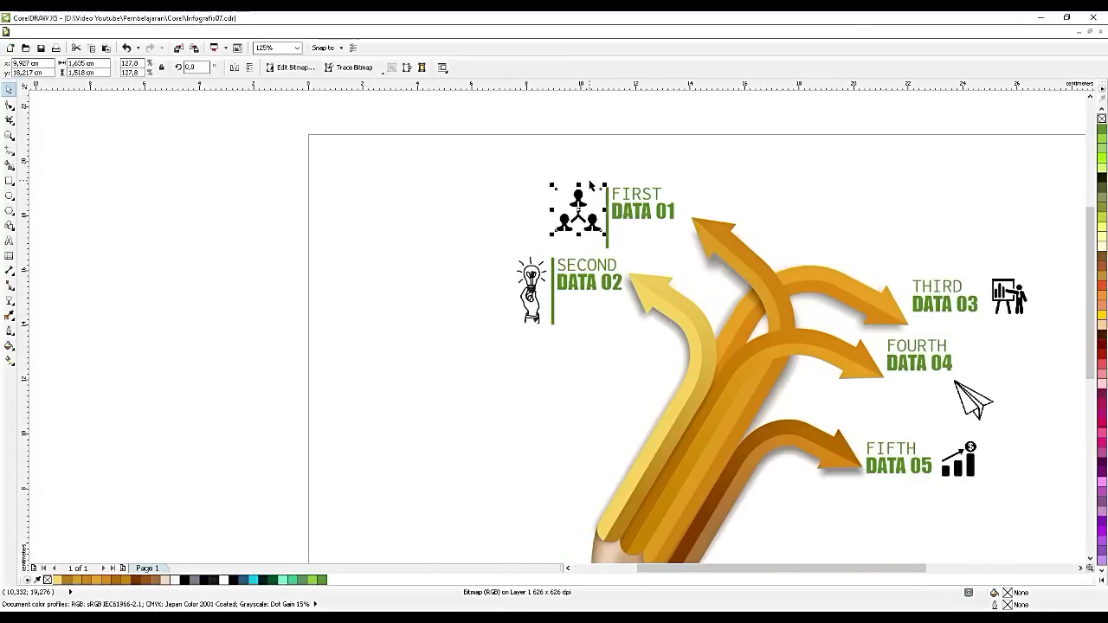
pyautogui.moveTo(633, 367); pyautogui.dragTo(632, 363)
pyautogui.moveTo(612, 270); pyautogui.dragTo(601, 274)
pyautogui.moveTo(509, 143); pyautogui.dragTo(699, 257)
pyautogui.moveTo(646, 221); pyautogui.dragTo(644, 213)
# - Duplicate the vertical green bar beside the SECOND label
pyautogui.scroll(-1, 531, 181)
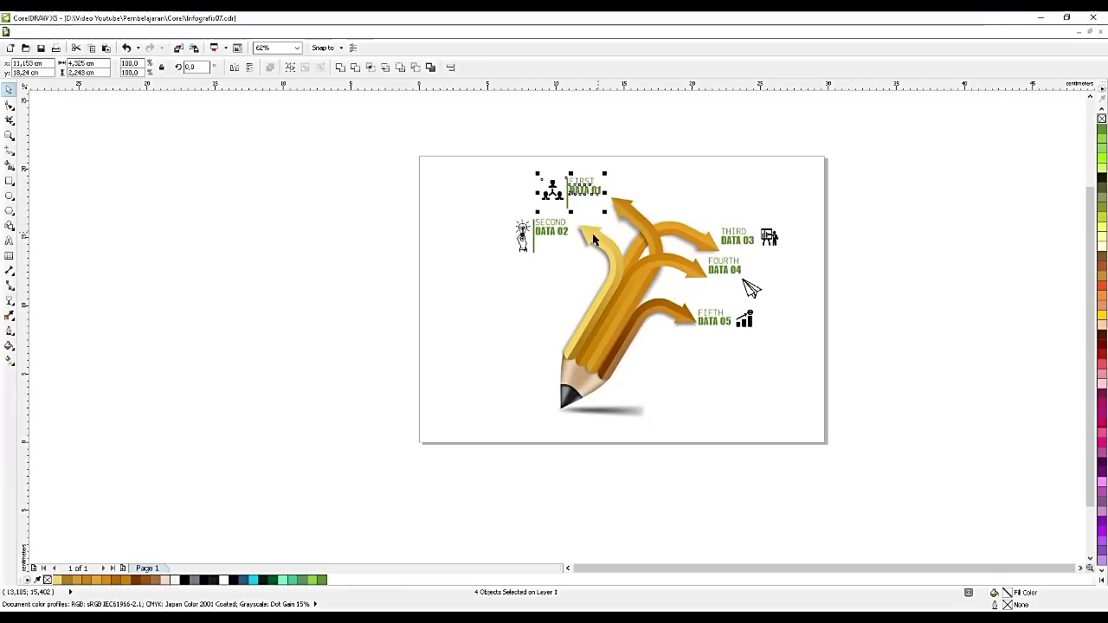
pyautogui.click(534, 253)
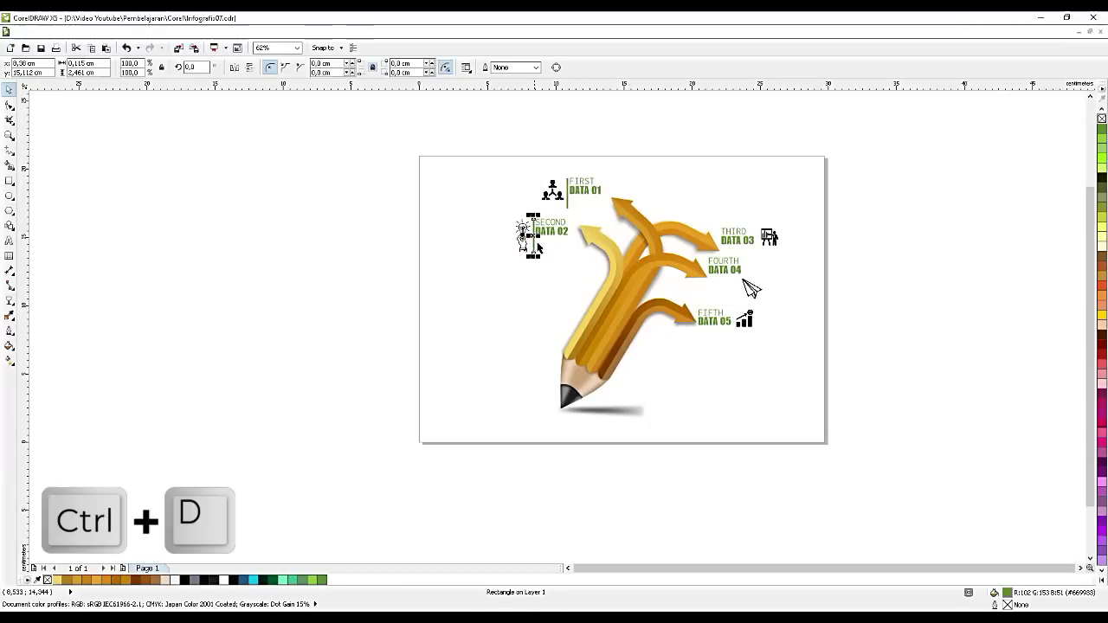